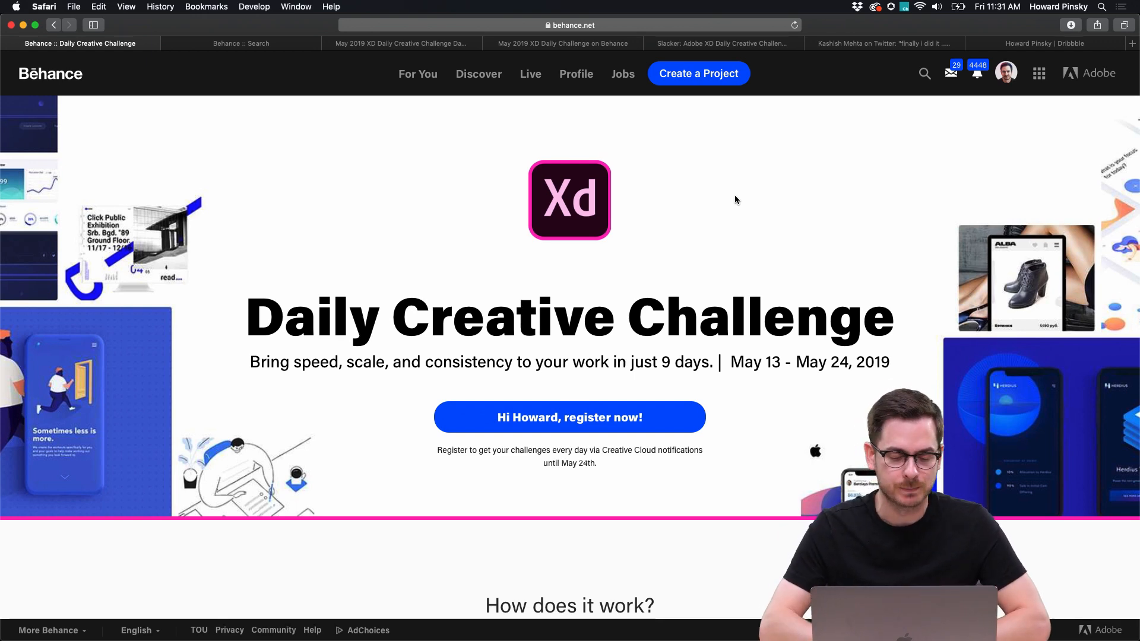
# Step: Read through the Daily Creative Challenge page, from the "How does it work?" steps to the "Next Steps" section
pyautogui.scroll(-2, 735, 198)
pyautogui.scroll(-2, 735, 200)
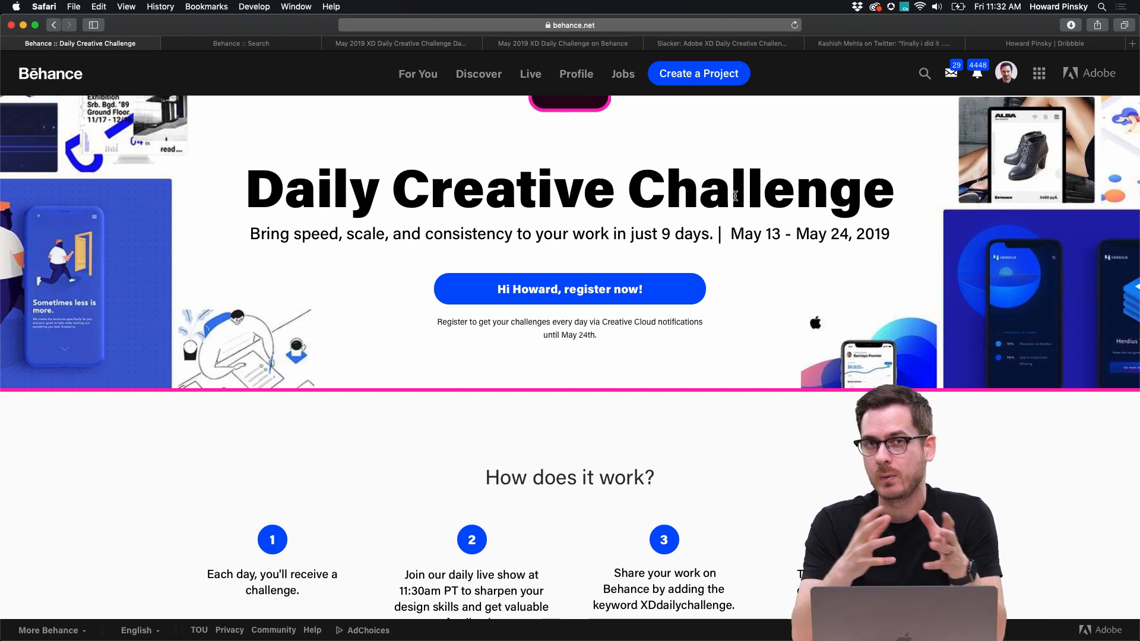
pyautogui.scroll(-5, 692, 237)
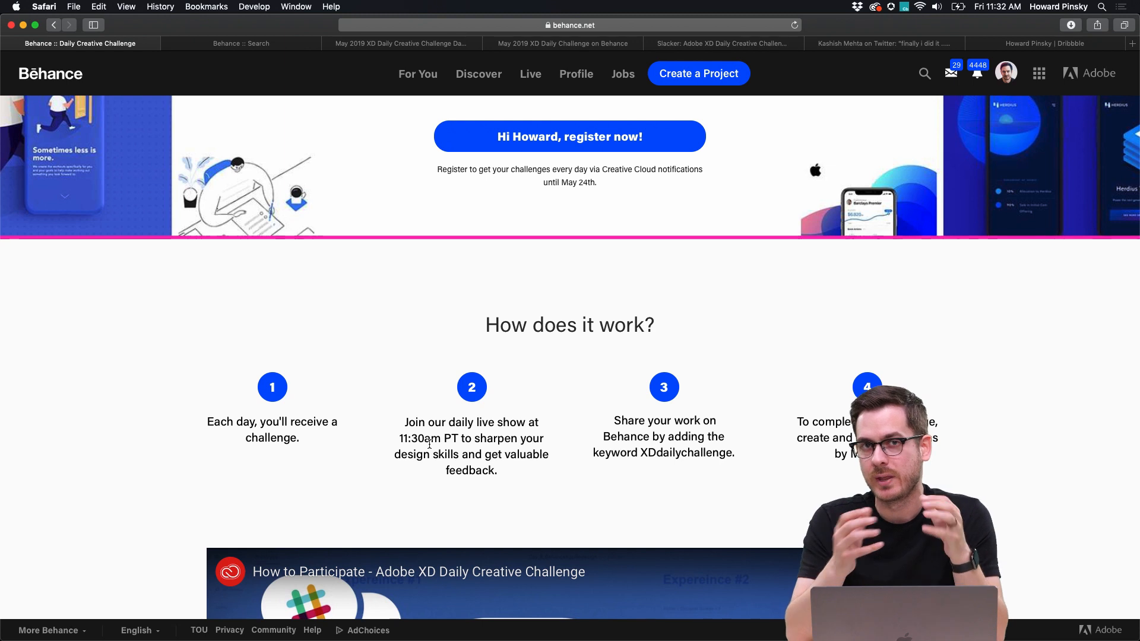
pyautogui.scroll(-2, 429, 444)
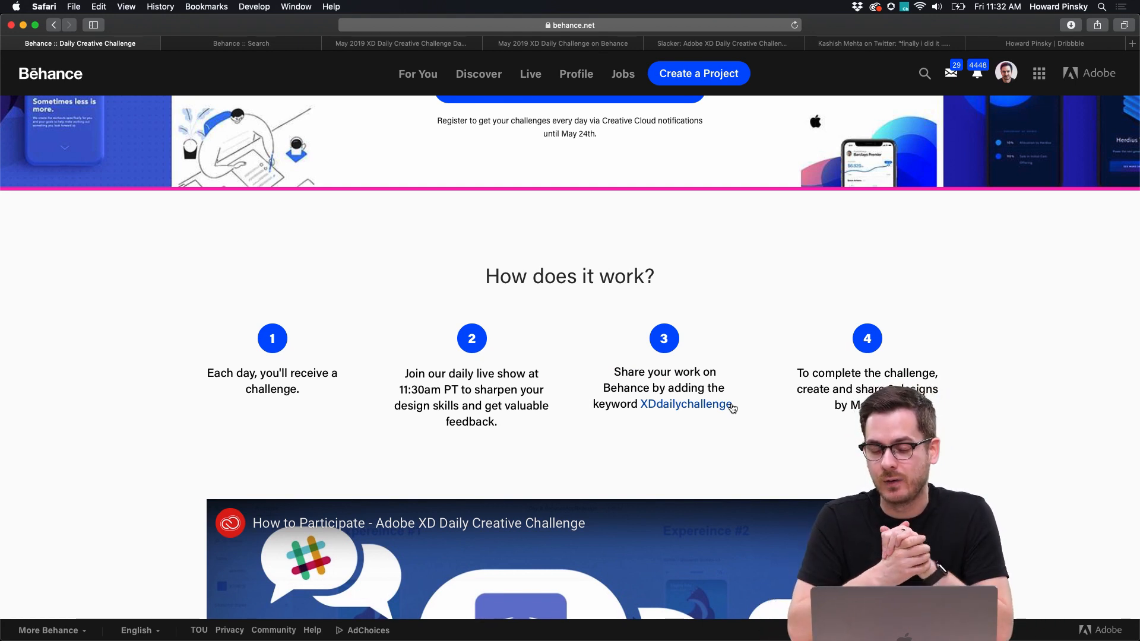
pyautogui.scroll(-1, 730, 399)
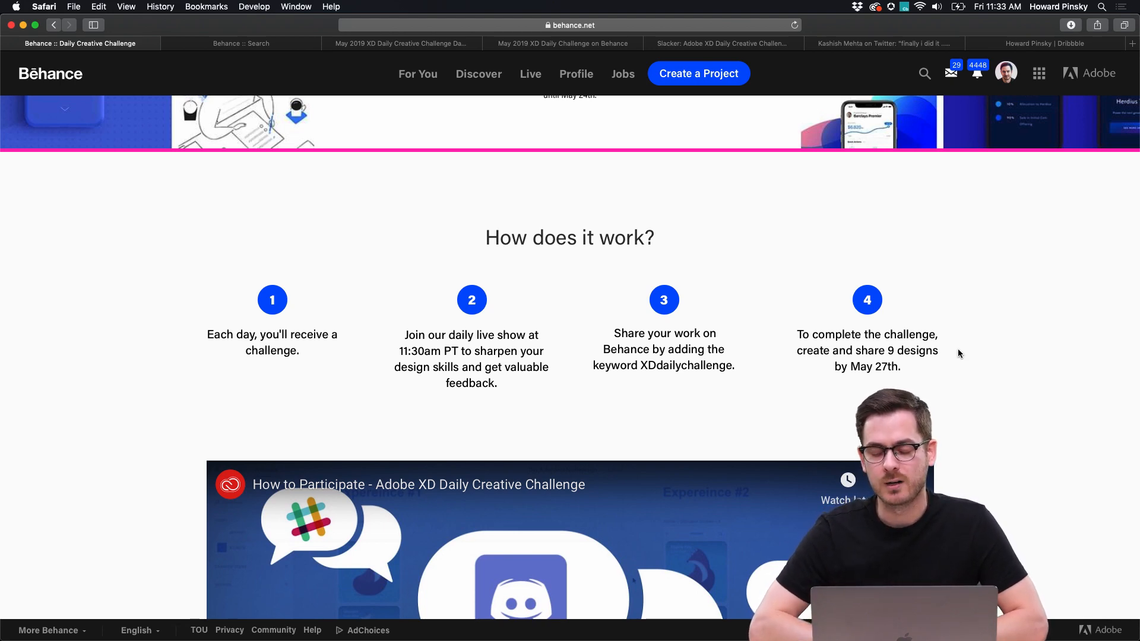
pyautogui.scroll(-15, 957, 350)
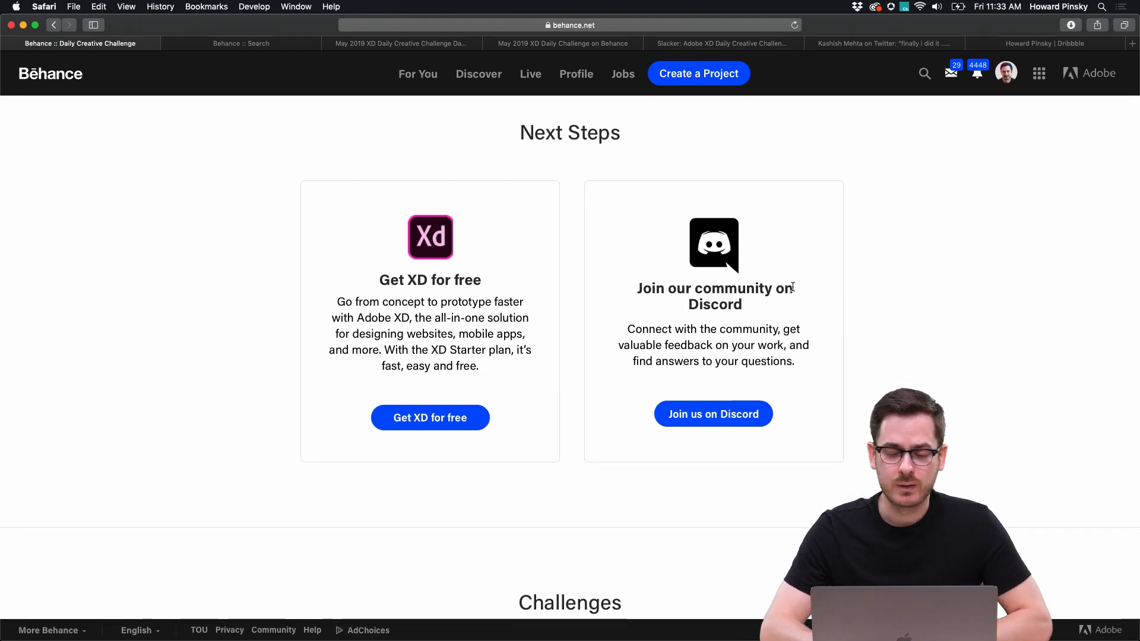
# Step: Switch to Discord to view the Adobe XD community's introductions channel, and return to the challenge page in Safari
pyautogui.press('super+Tab')
pyautogui.press('super+Tab')
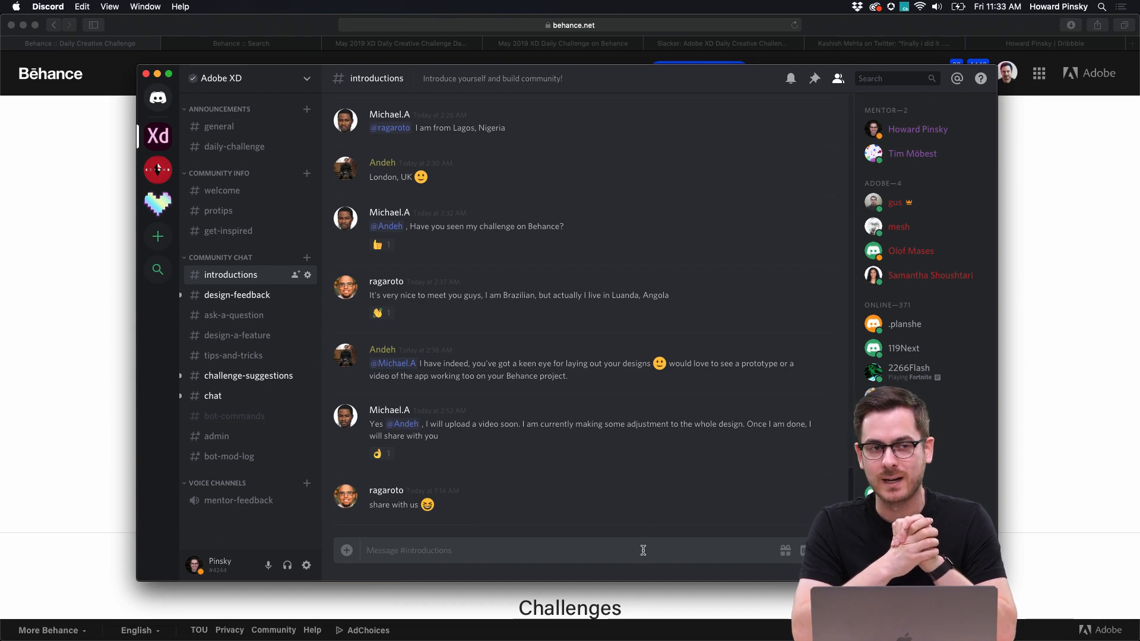
pyautogui.press('super+Tab')
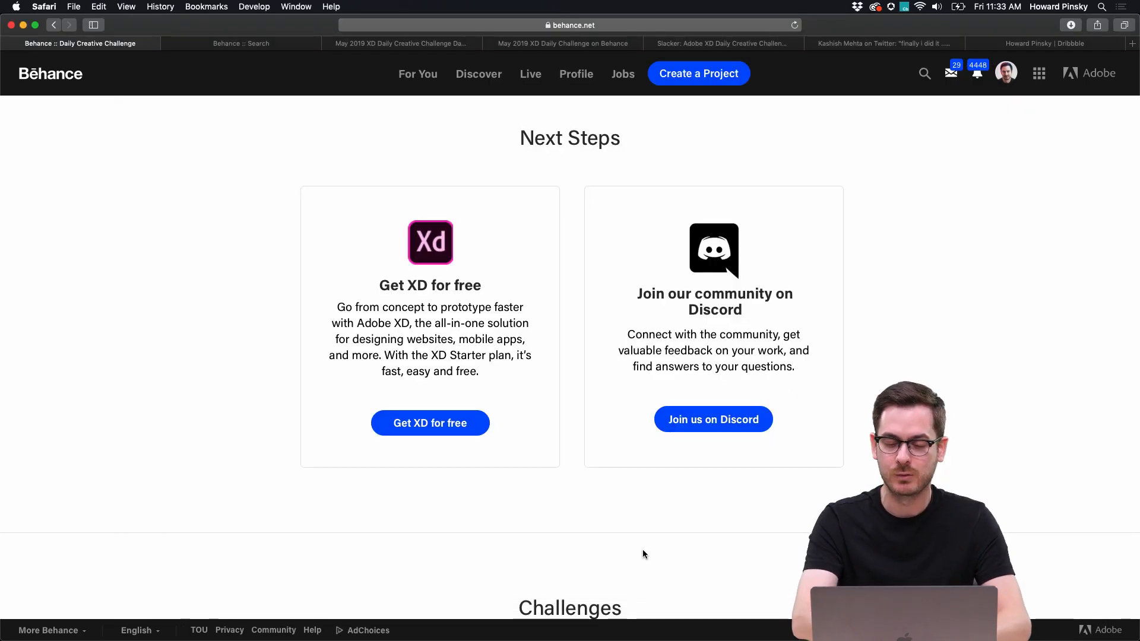
# Step: Examine the daily challenge cards in the Challenges section, from Splash Screen and Landing Page to Hamburger Menu
pyautogui.scroll(-10, 957, 369)
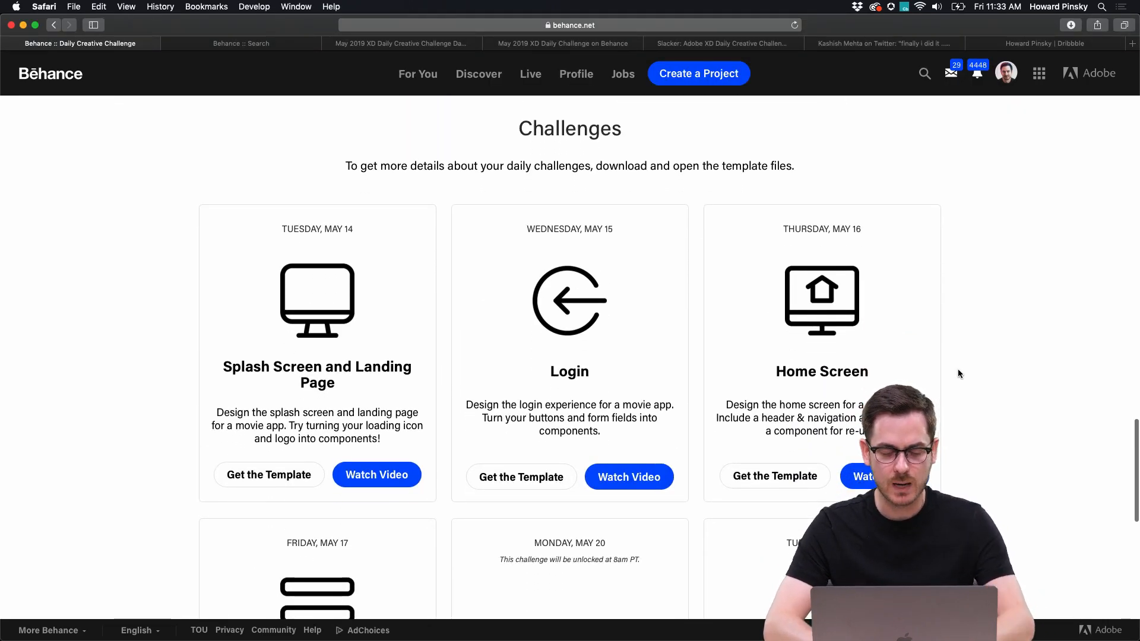
pyautogui.scroll(-3, 958, 373)
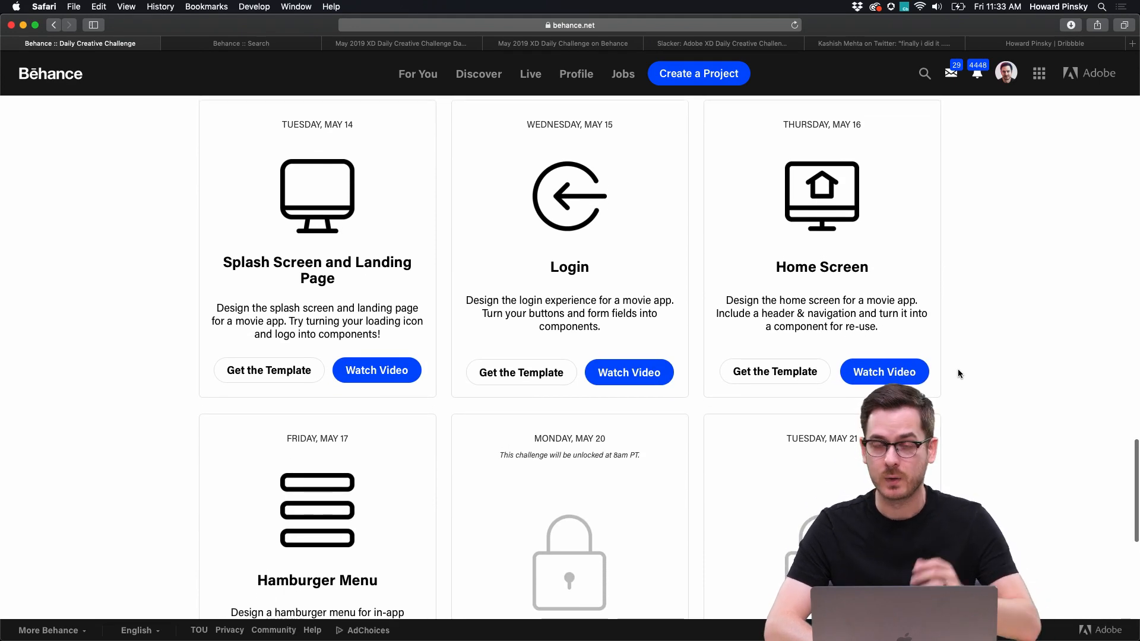
pyautogui.scroll(-1, 957, 372)
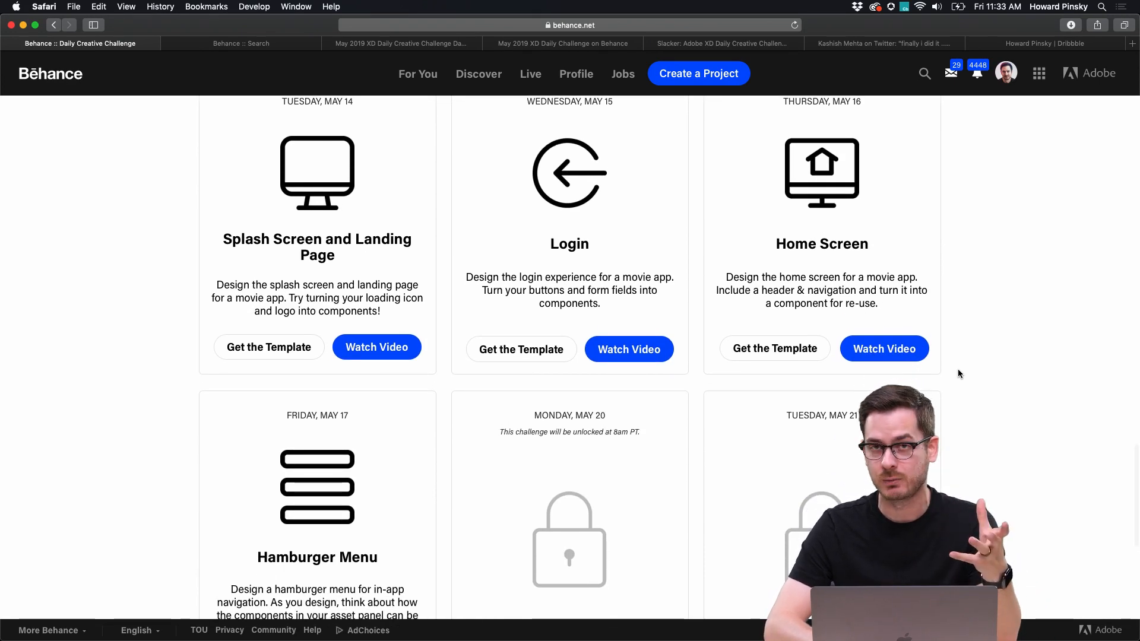
pyautogui.scroll(1, 560, 232)
pyautogui.scroll(1, 560, 229)
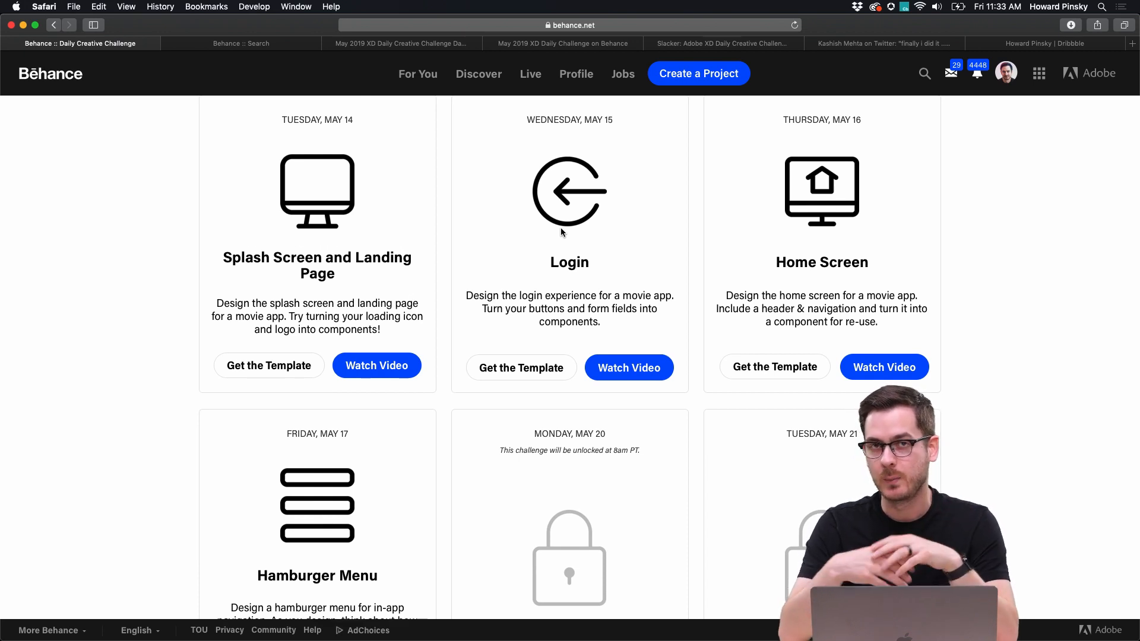
pyautogui.scroll(-3, 562, 232)
pyautogui.scroll(-1, 561, 232)
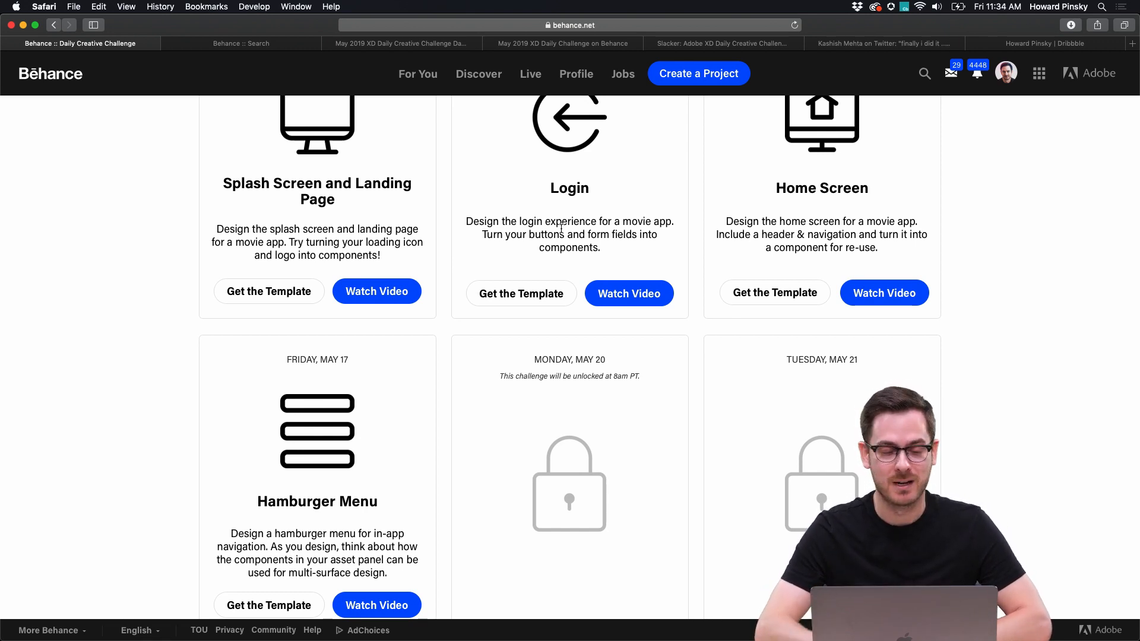
pyautogui.scroll(-1, 152, 168)
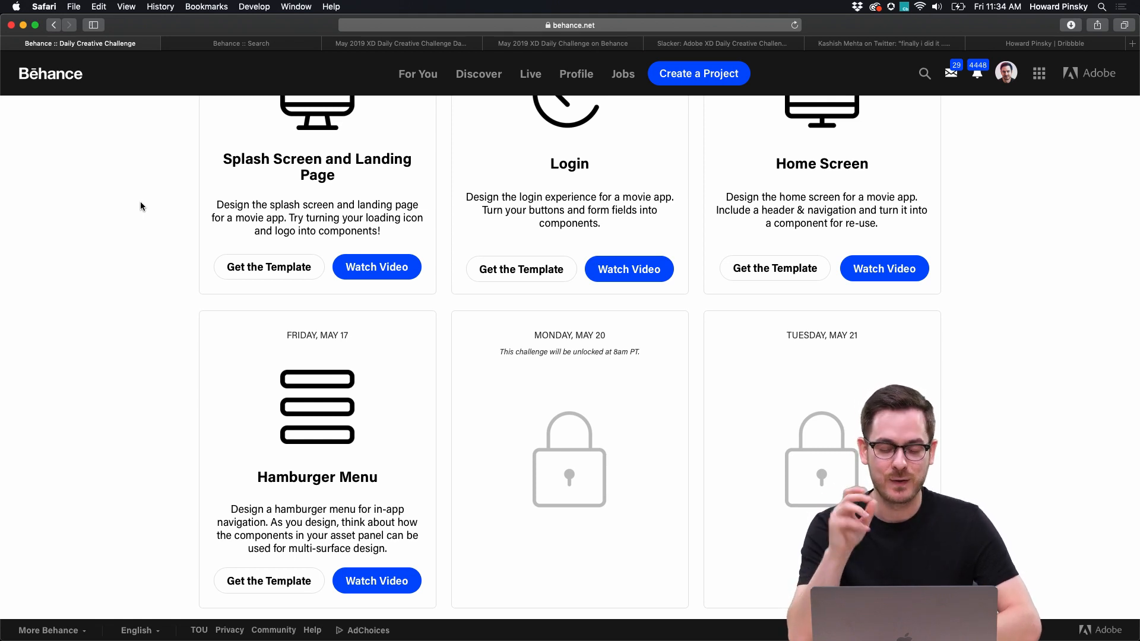
# Step: Open letsxd.com in a new browser tab
pyautogui.press('super+t')
pyautogui.write('letsxd.com')
pyautogui.press('Return')
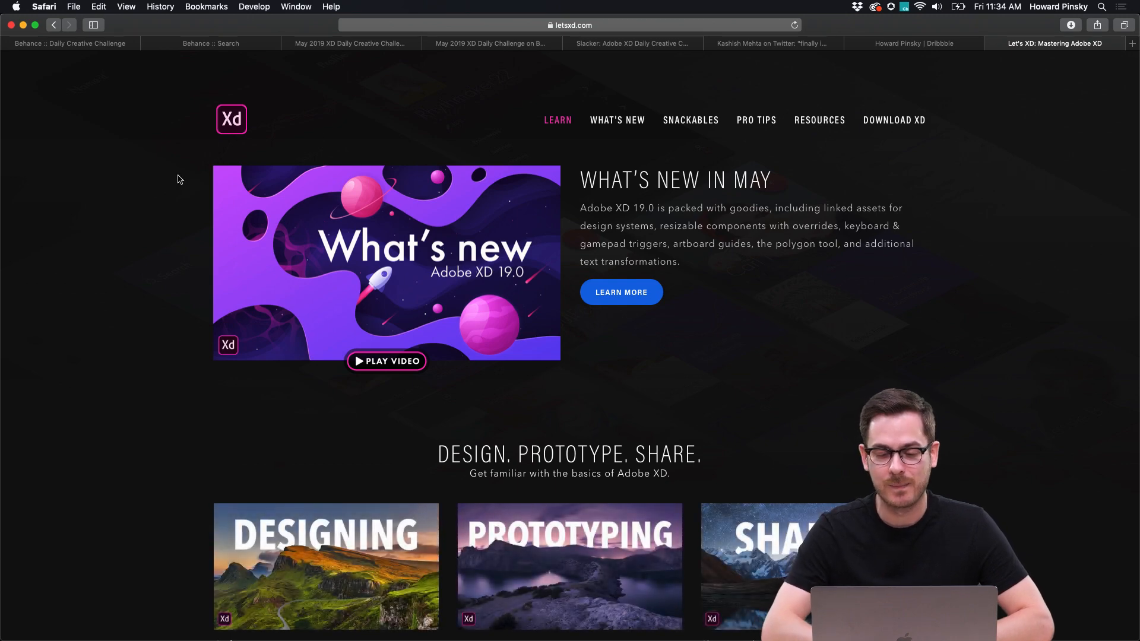
# Step: Look through the site's tutorial sections down to Tools of the Trade and Get Creating, and return to the start of the page
pyautogui.scroll(-1, 513, 216)
pyautogui.scroll(-5, 910, 262)
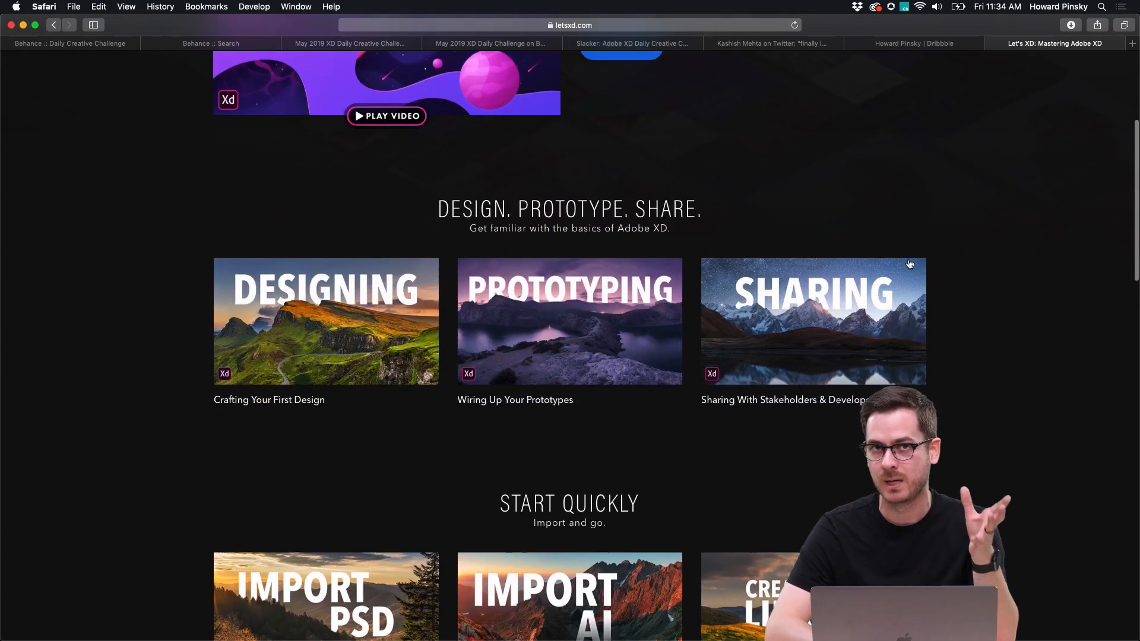
pyautogui.scroll(4, 910, 263)
pyautogui.scroll(-5, 669, 262)
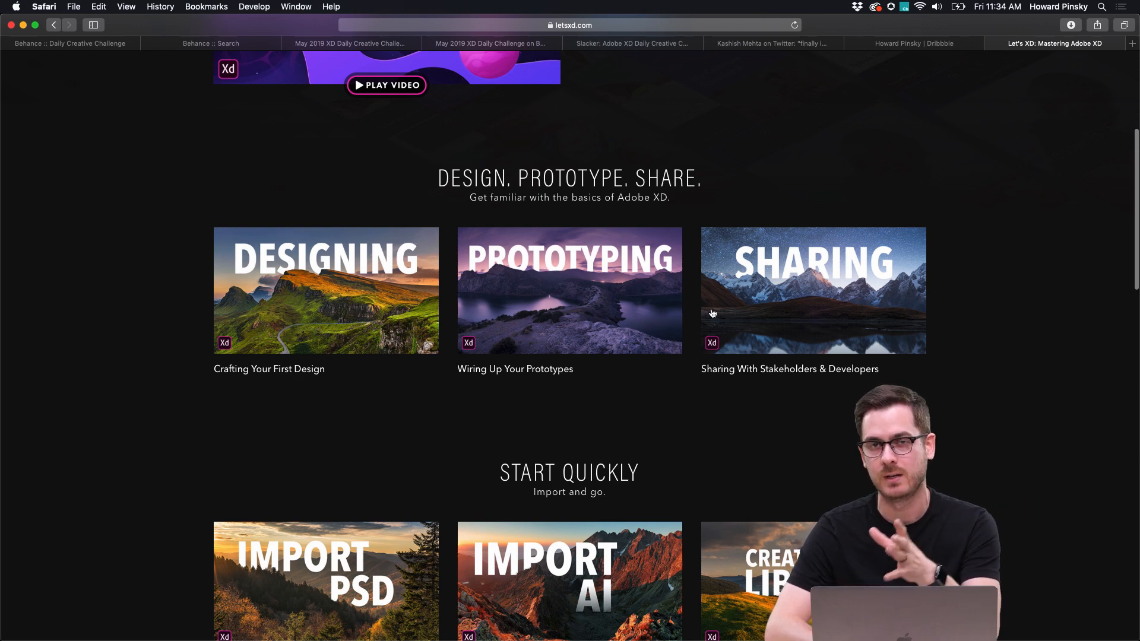
pyautogui.scroll(-15, 712, 313)
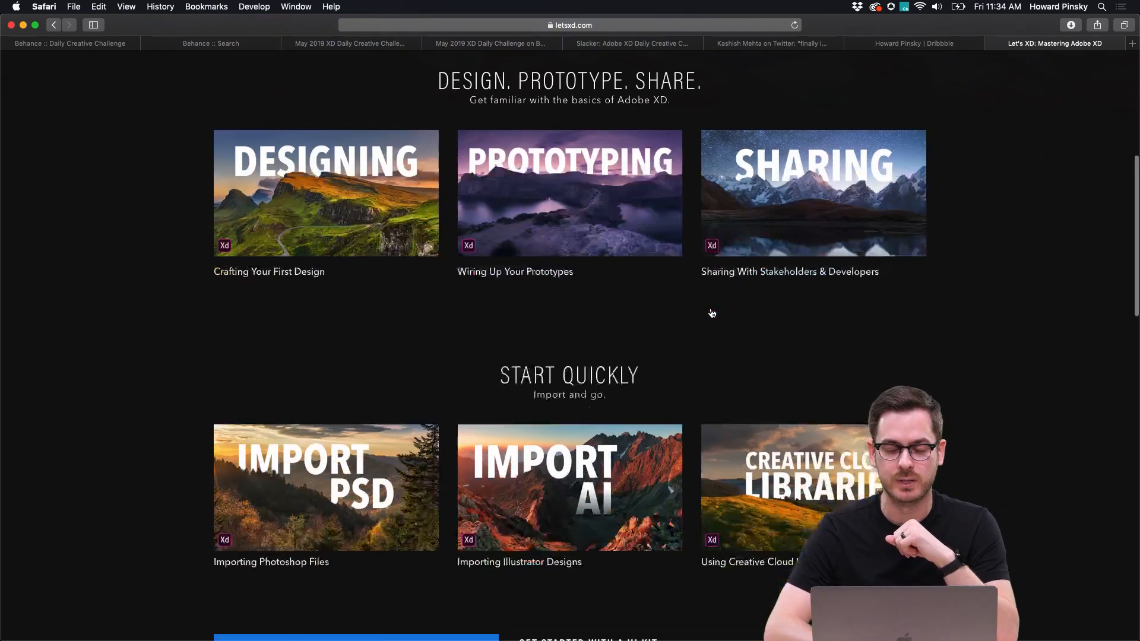
pyautogui.scroll(-6, 1040, 313)
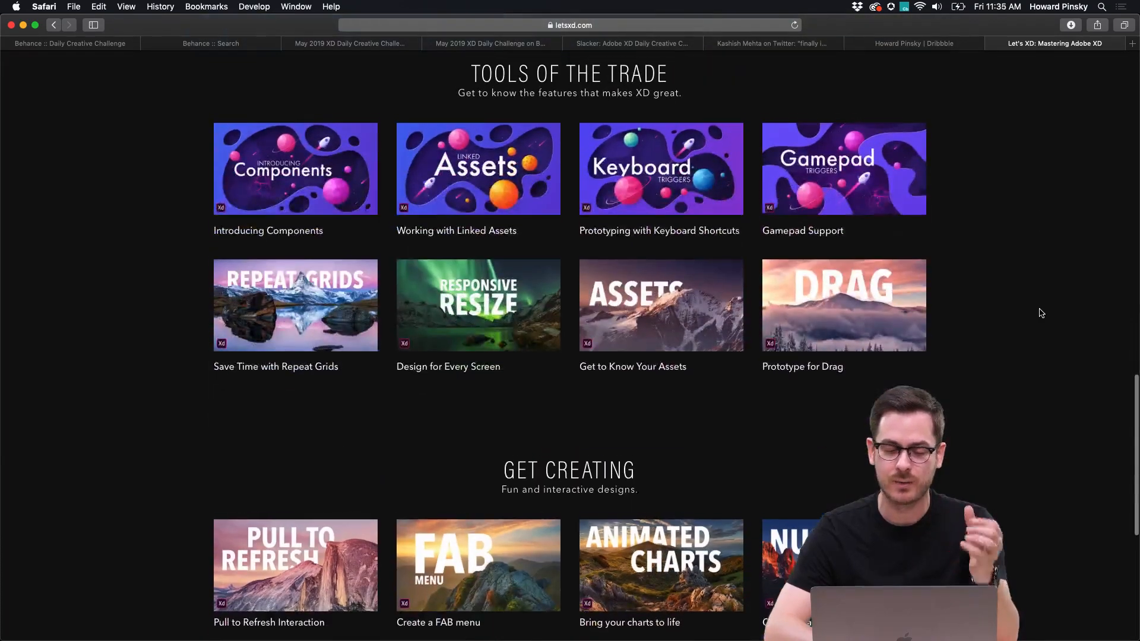
pyautogui.scroll(20, 1040, 313)
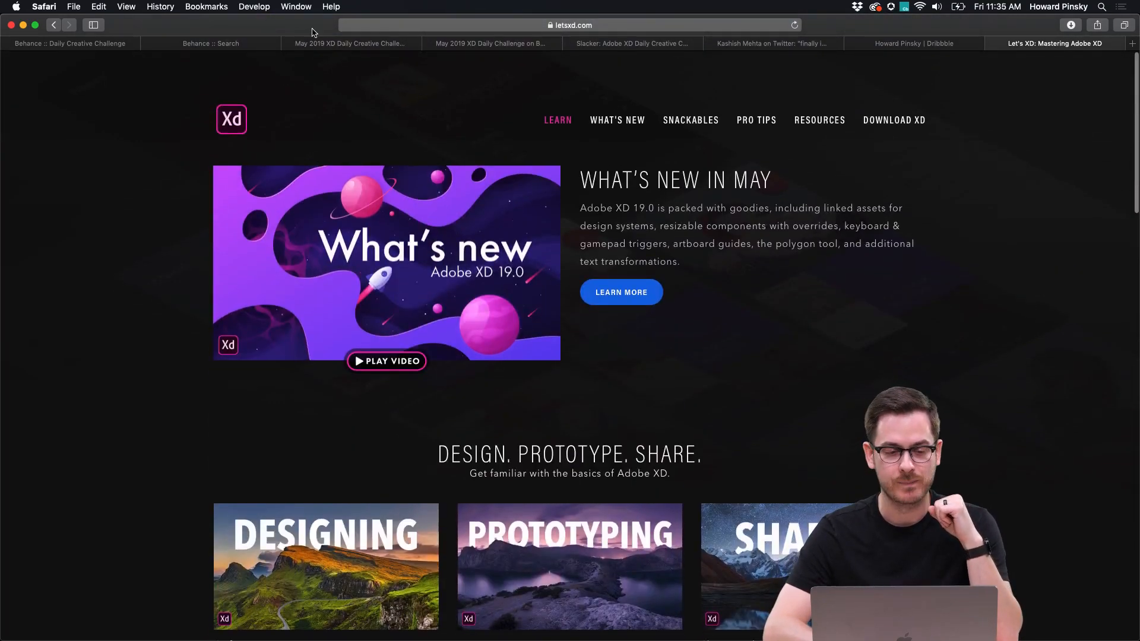
# Step: Open the "May 2019 XD Daily Creative Challenge Day 3" project and review its home screen and Spider-Man detail screen designs
pyautogui.click(327, 46)
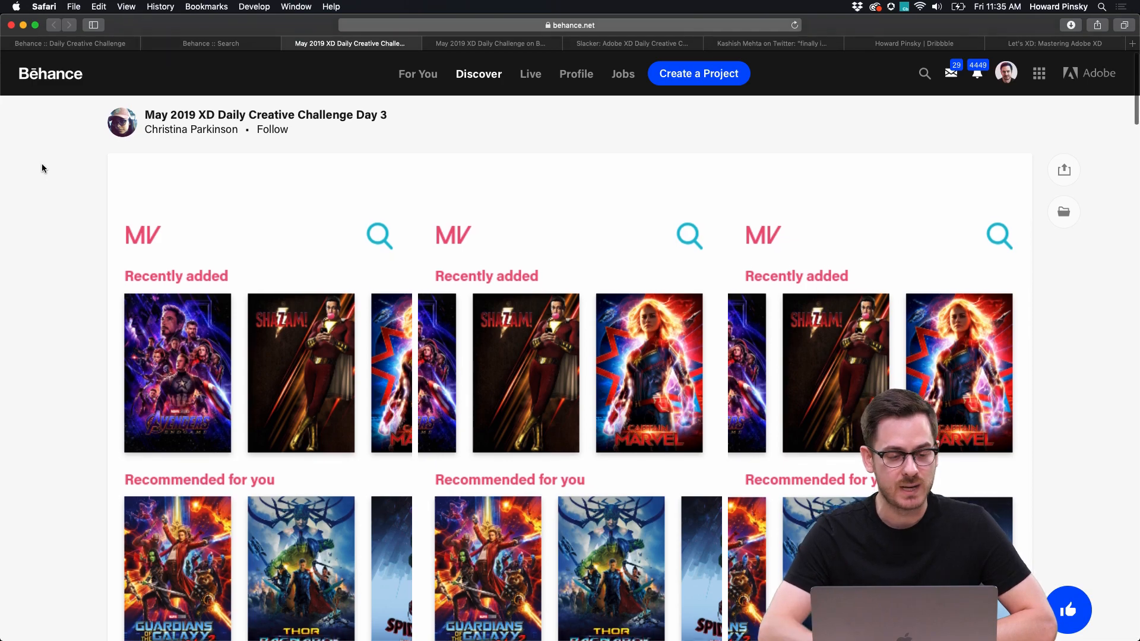
pyautogui.scroll(-1, 42, 169)
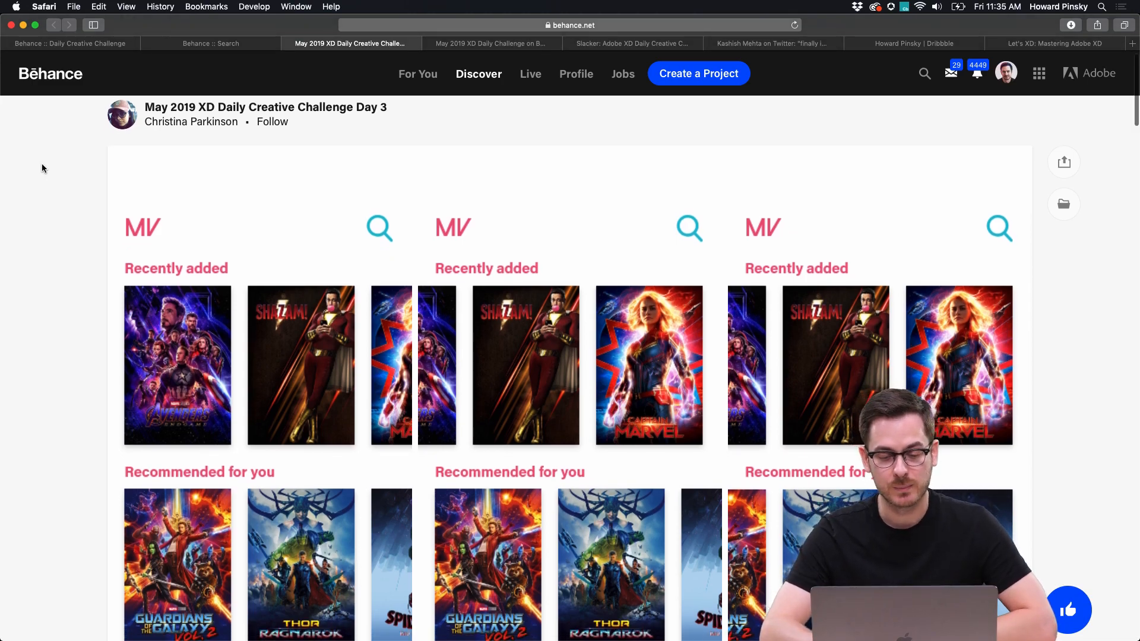
pyautogui.scroll(-2, 42, 167)
pyautogui.scroll(3, 101, 147)
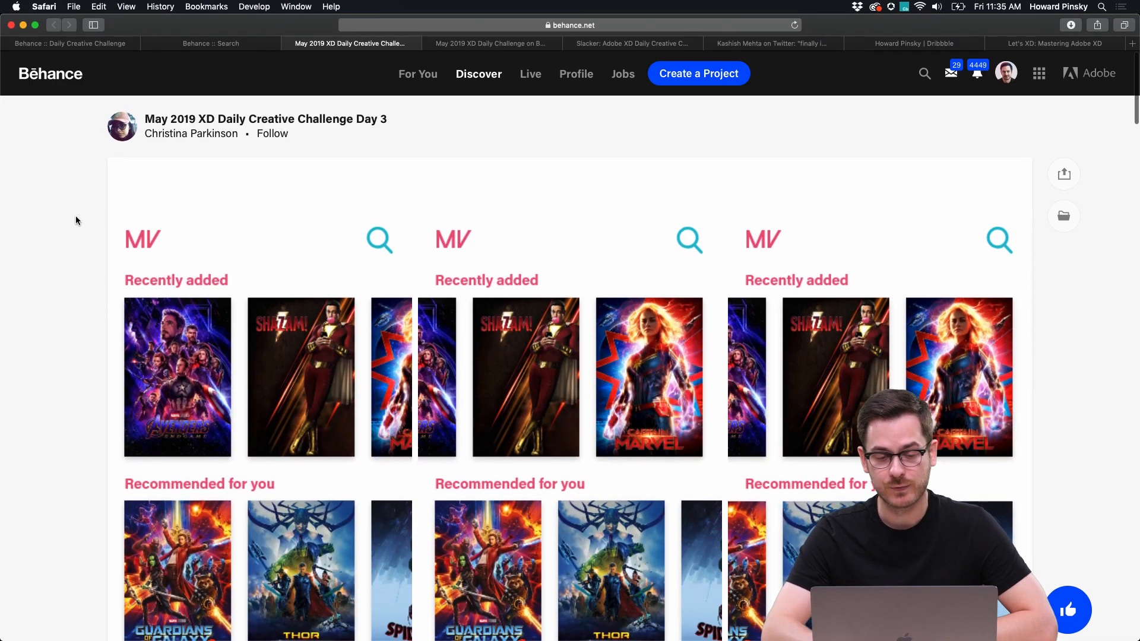
pyautogui.scroll(-15, 76, 218)
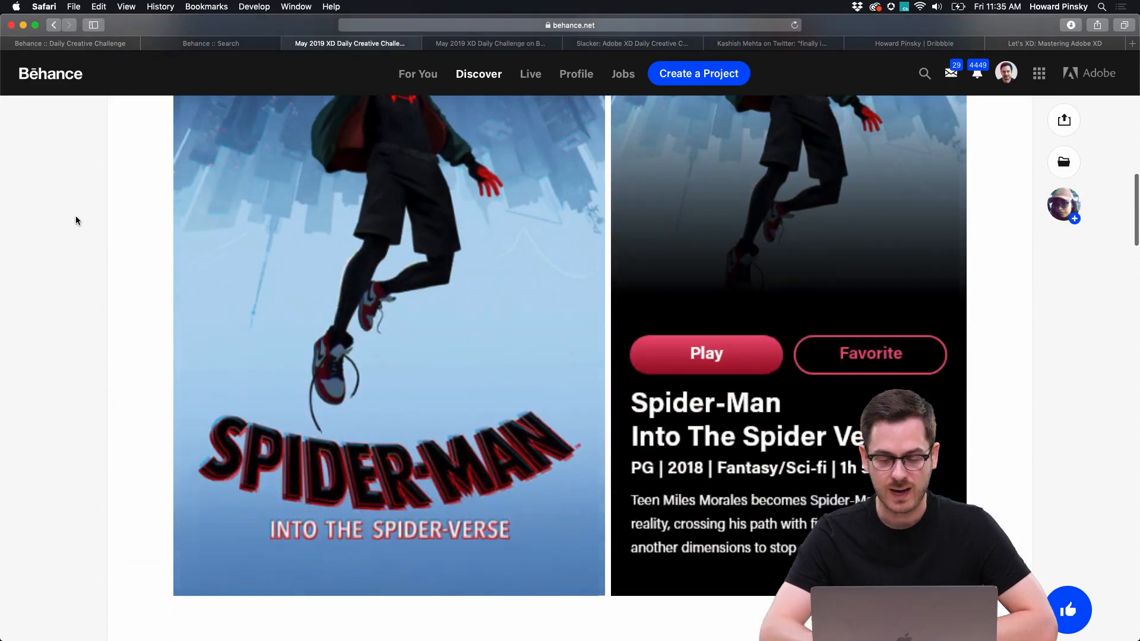
pyautogui.scroll(2, 76, 216)
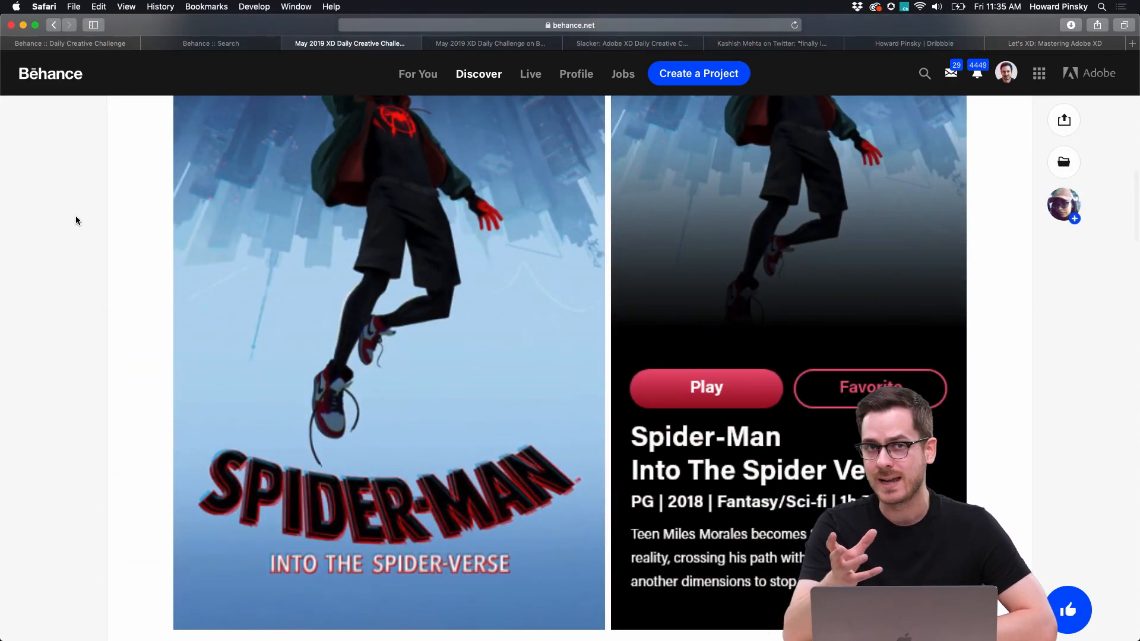
# Step: Start the project's embedded movie app prototype and go through its login screens to the home screen
pyautogui.scroll(-10, 76, 217)
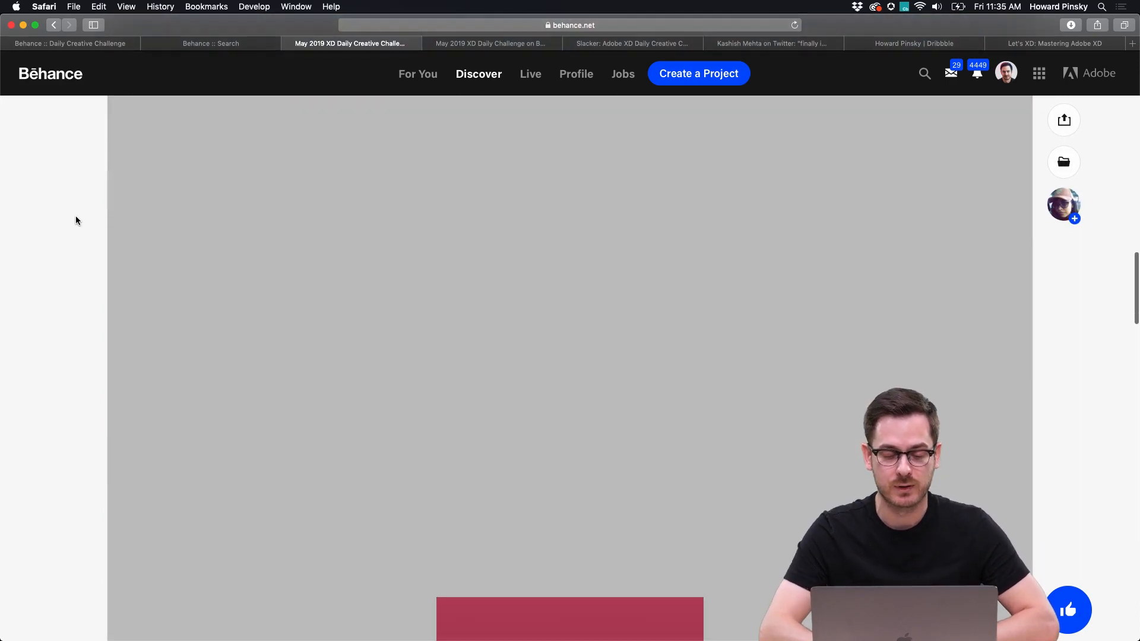
pyautogui.click(578, 405)
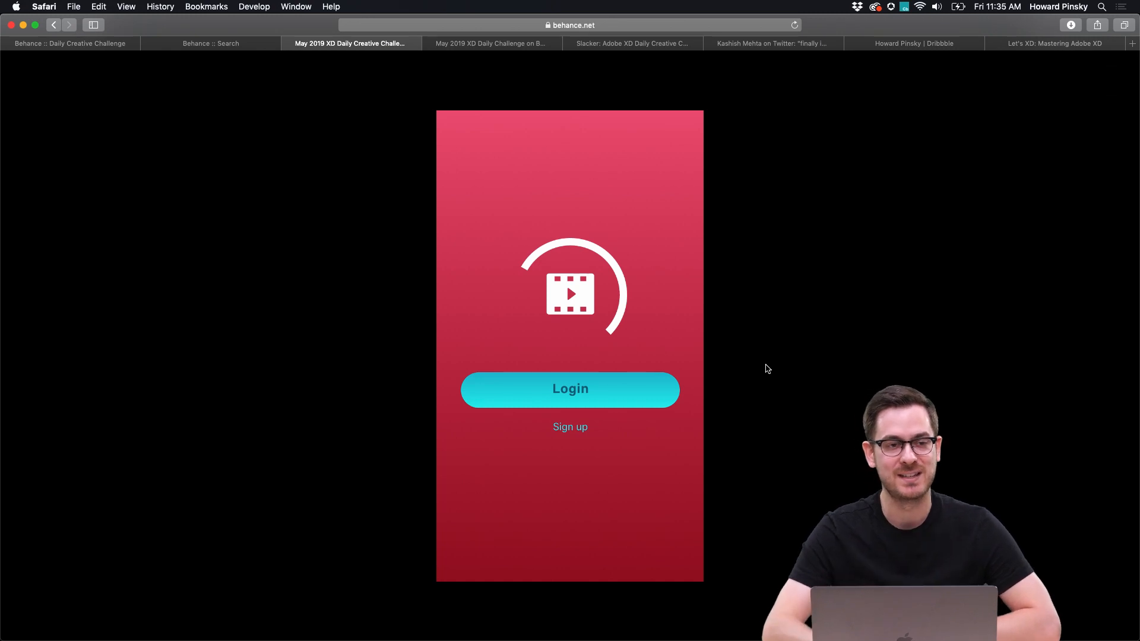
pyautogui.click(576, 396)
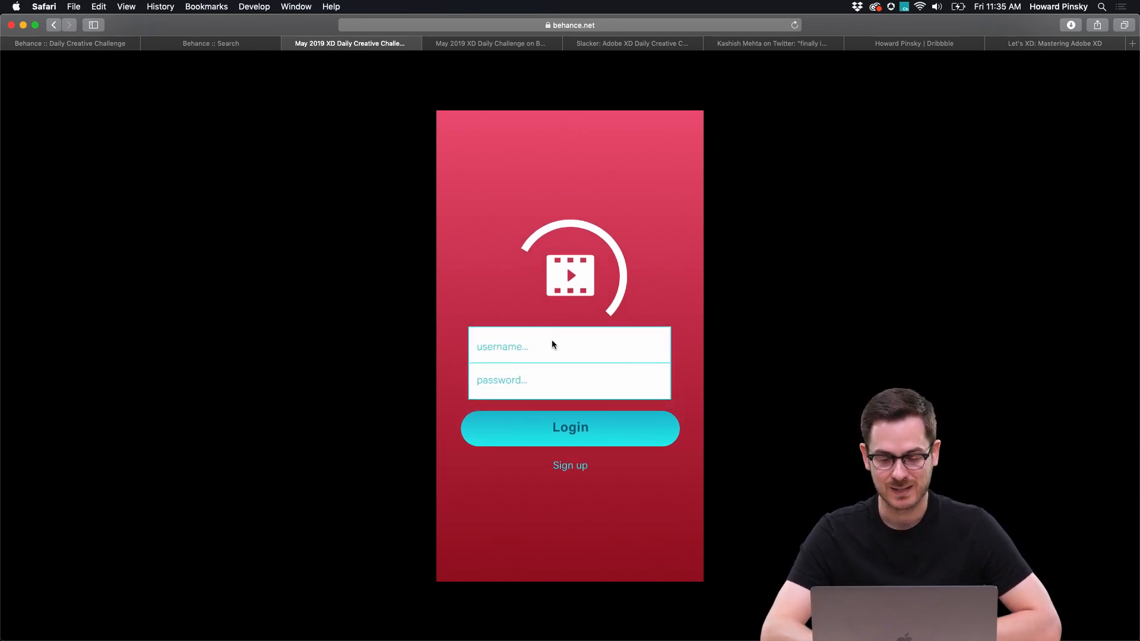
pyautogui.click(590, 440)
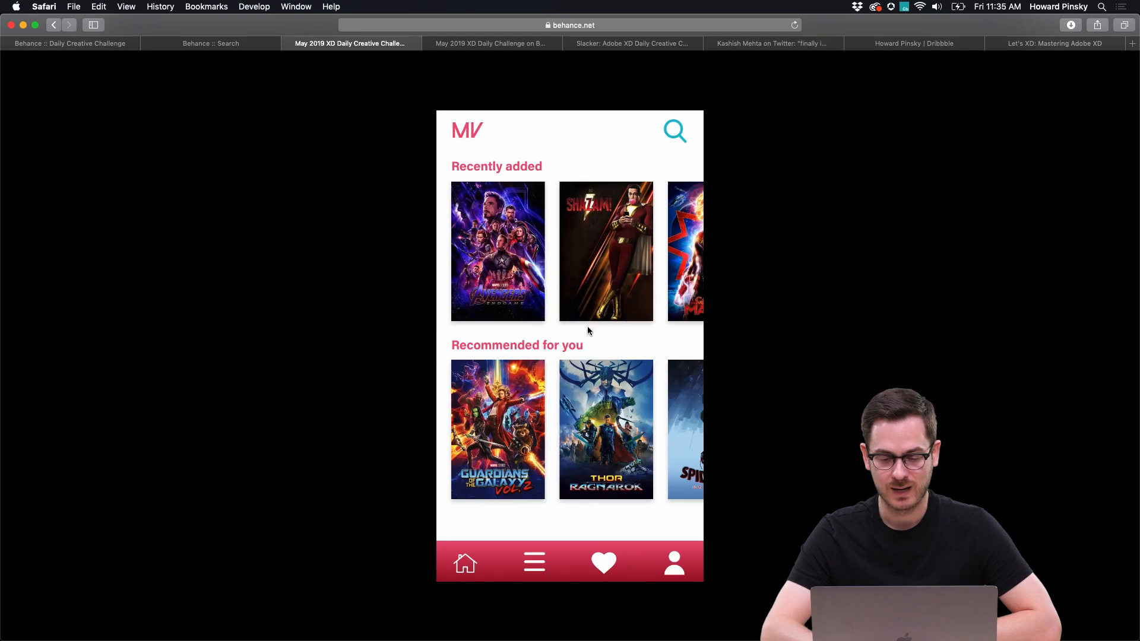
# Step: Test the horizontal scrolling of the "Recently added" and "Recommended for you" movie rows in the prototype
pyautogui.hscroll(3, 613, 250)
pyautogui.hscroll(-3, 618, 249)
pyautogui.hscroll(3, 623, 247)
pyautogui.hscroll(-3, 638, 245)
pyautogui.hscroll(3, 635, 245)
pyautogui.hscroll(-3, 593, 248)
pyautogui.hscroll(3, 557, 252)
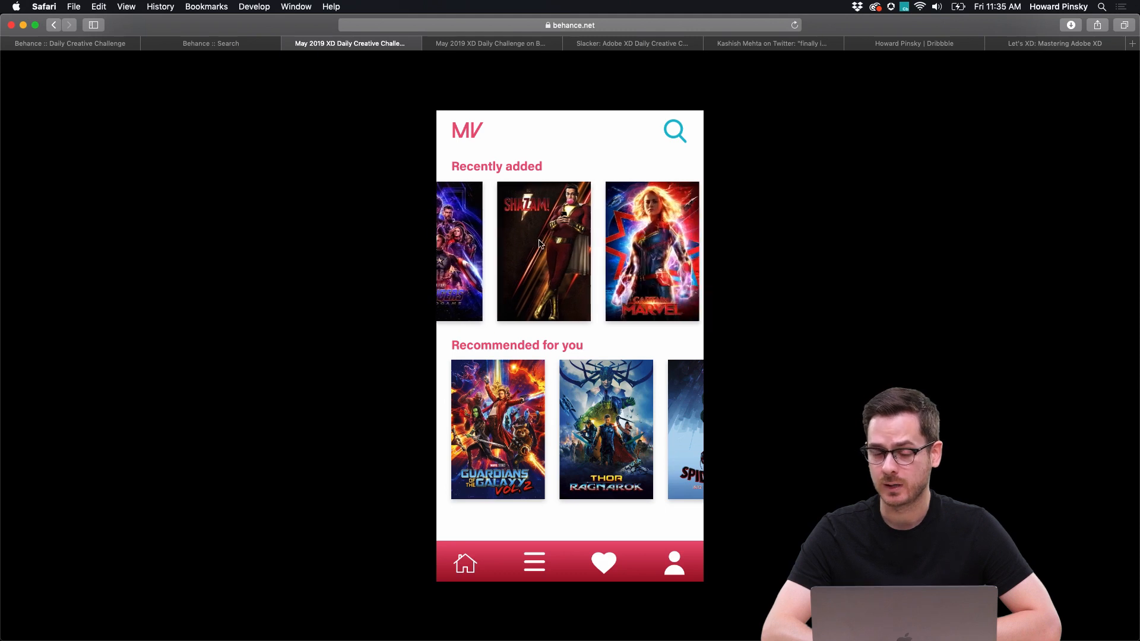
pyautogui.hscroll(3, 639, 437)
pyautogui.hscroll(-3, 588, 434)
pyautogui.hscroll(3, 537, 429)
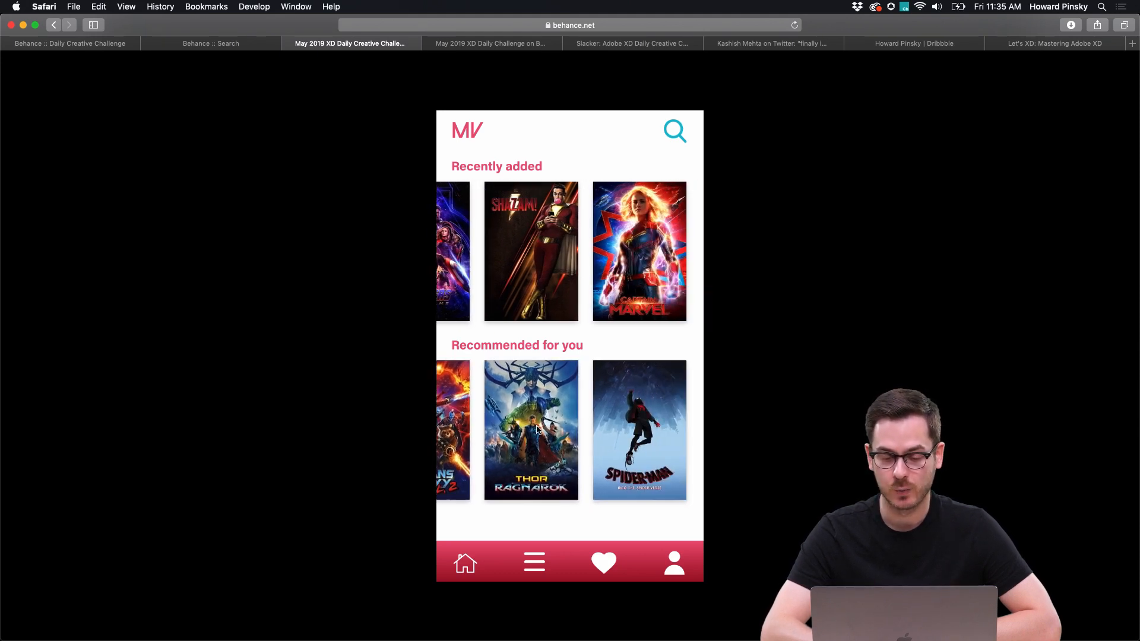
# Step: Open the Spider-Man movie's detail screen in the prototype and test its vertical scrolling
pyautogui.click(627, 443)
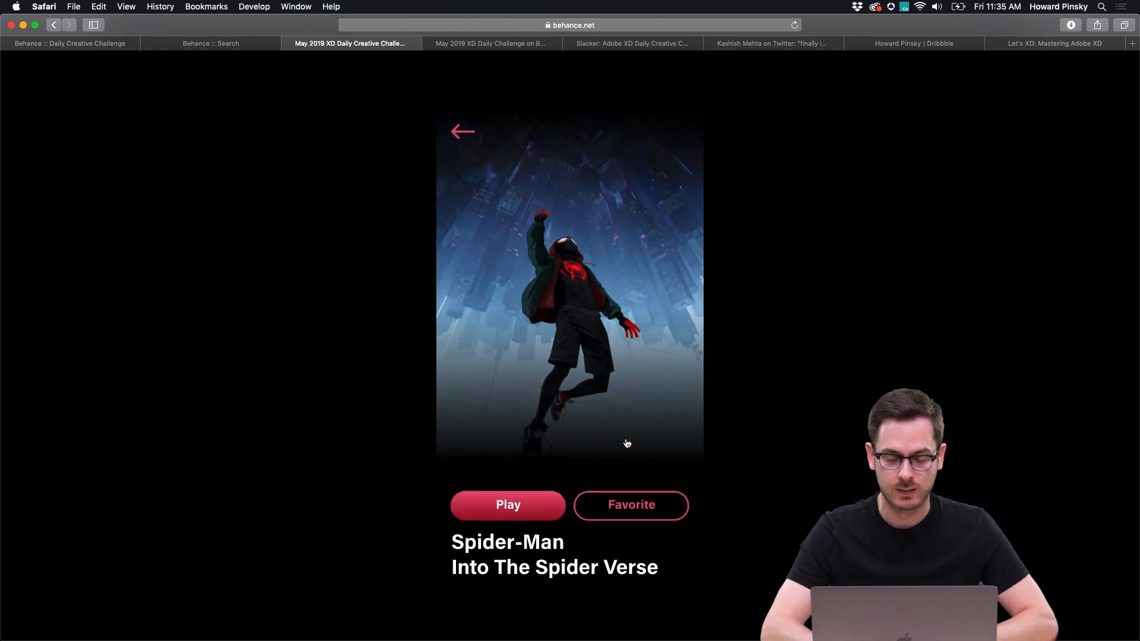
pyautogui.scroll(-5, 626, 442)
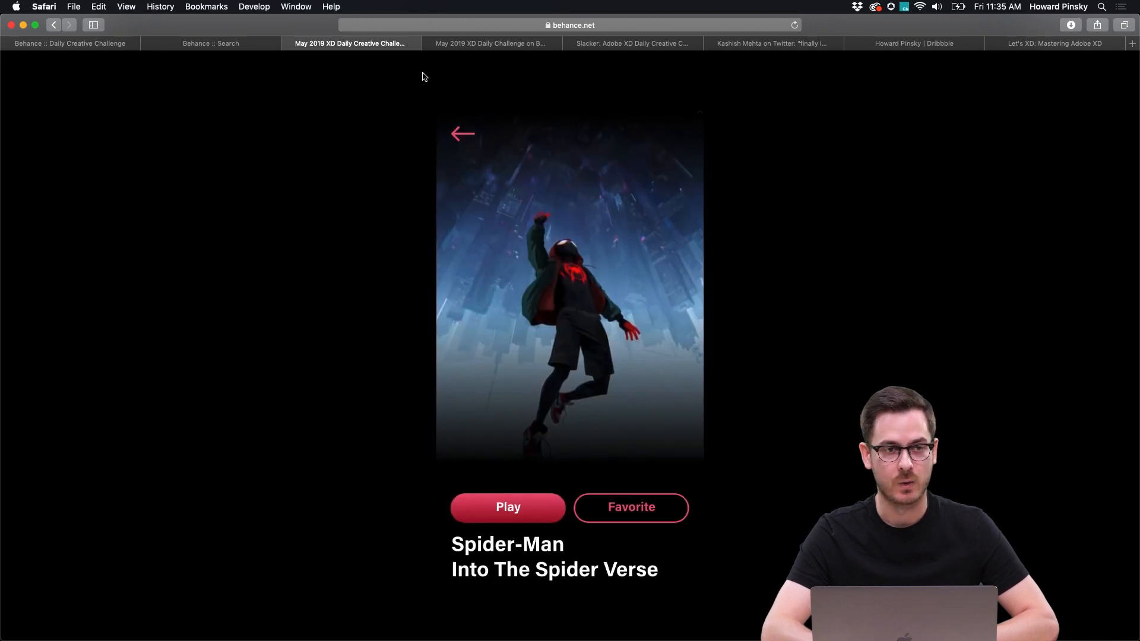
# Step: Close the Day 3 project and review the cover design of the "May 2019 XD Daily Challenge" project
pyautogui.click(289, 44)
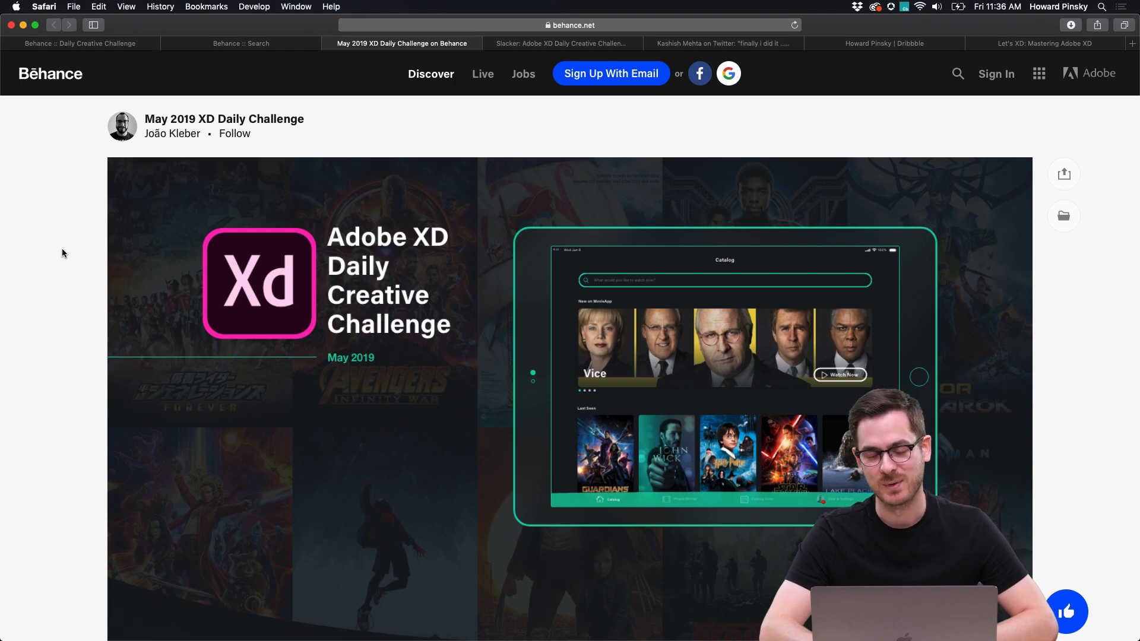
pyautogui.scroll(-3, 62, 252)
pyautogui.scroll(3, 62, 251)
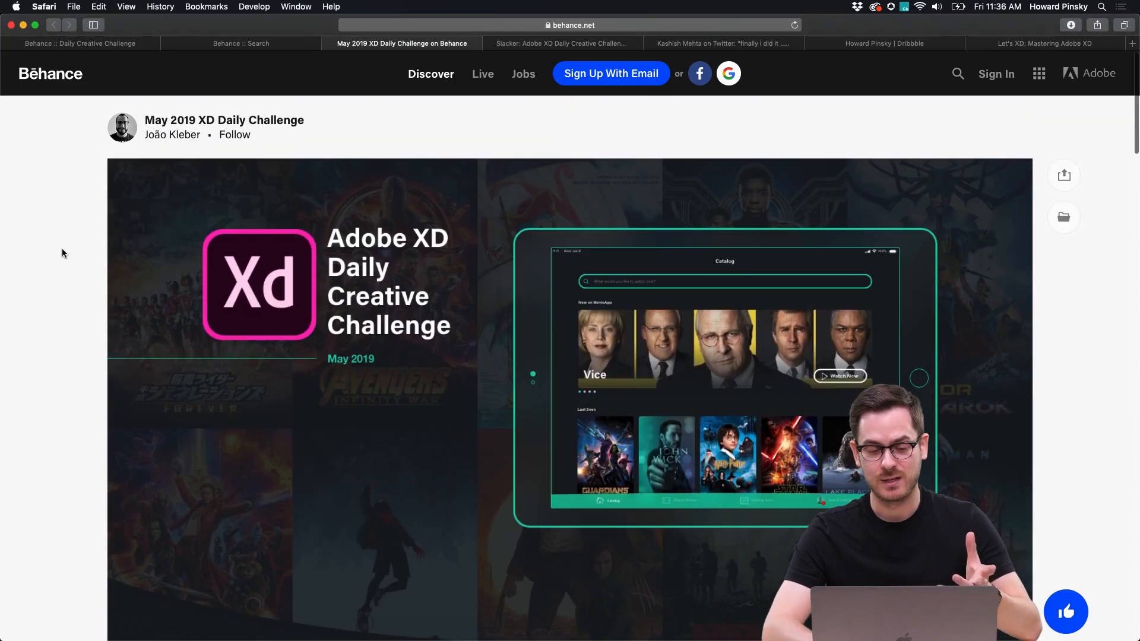
pyautogui.scroll(-4, 63, 252)
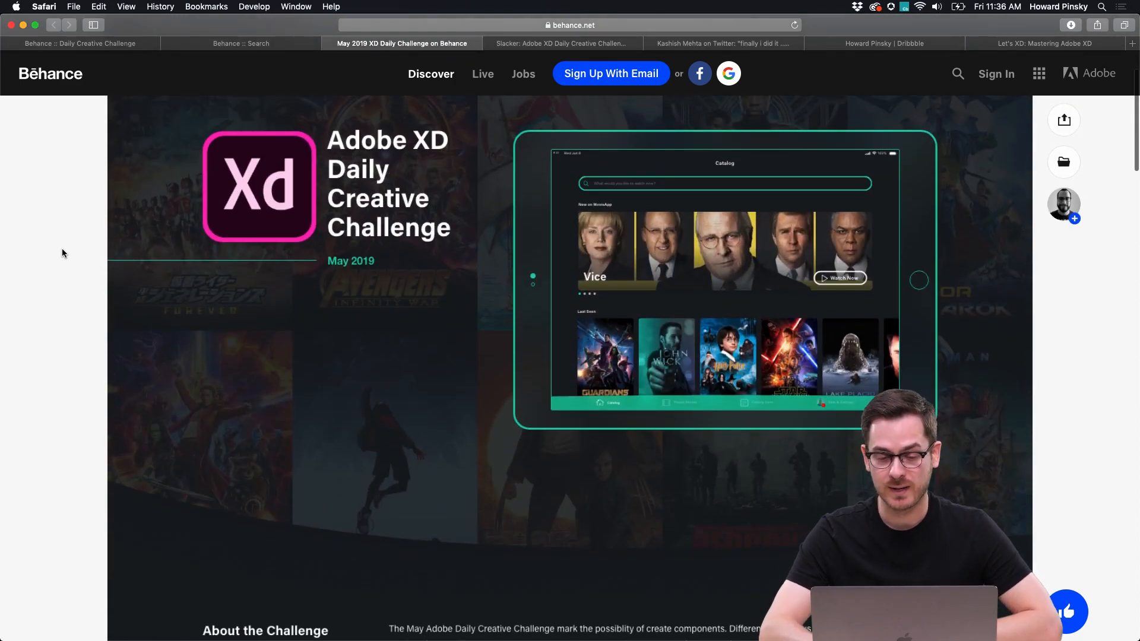
pyautogui.scroll(-5, 62, 248)
pyautogui.scroll(4, 62, 248)
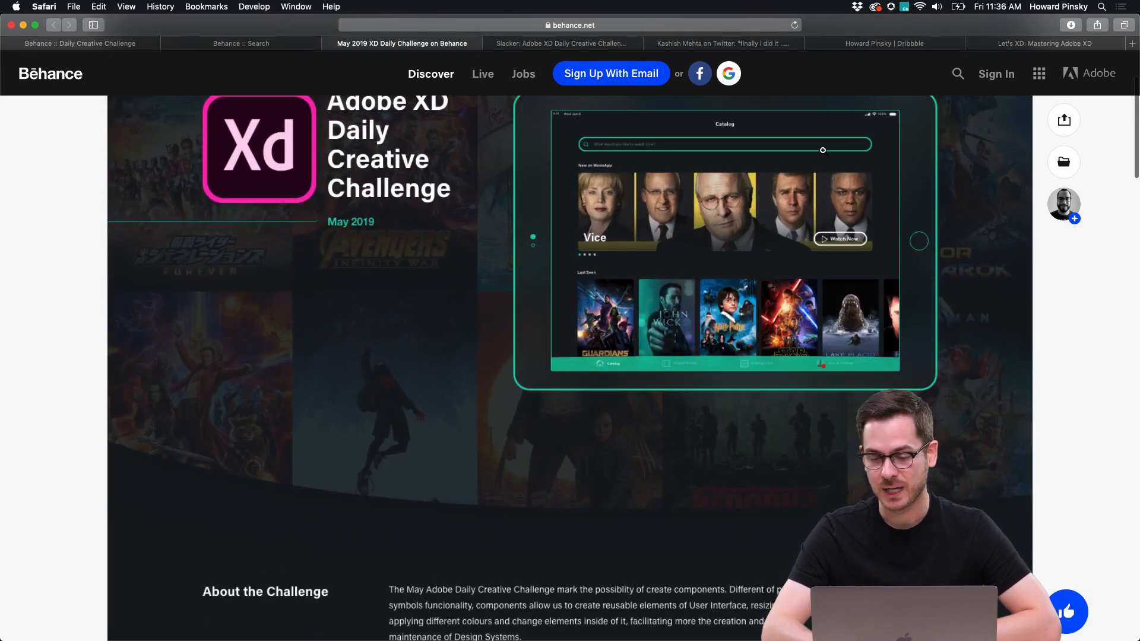
# Step: Examine the project's "About the Challenge" section with its daily tasks and the MovieApp landing page design
pyautogui.scroll(-10, 682, 197)
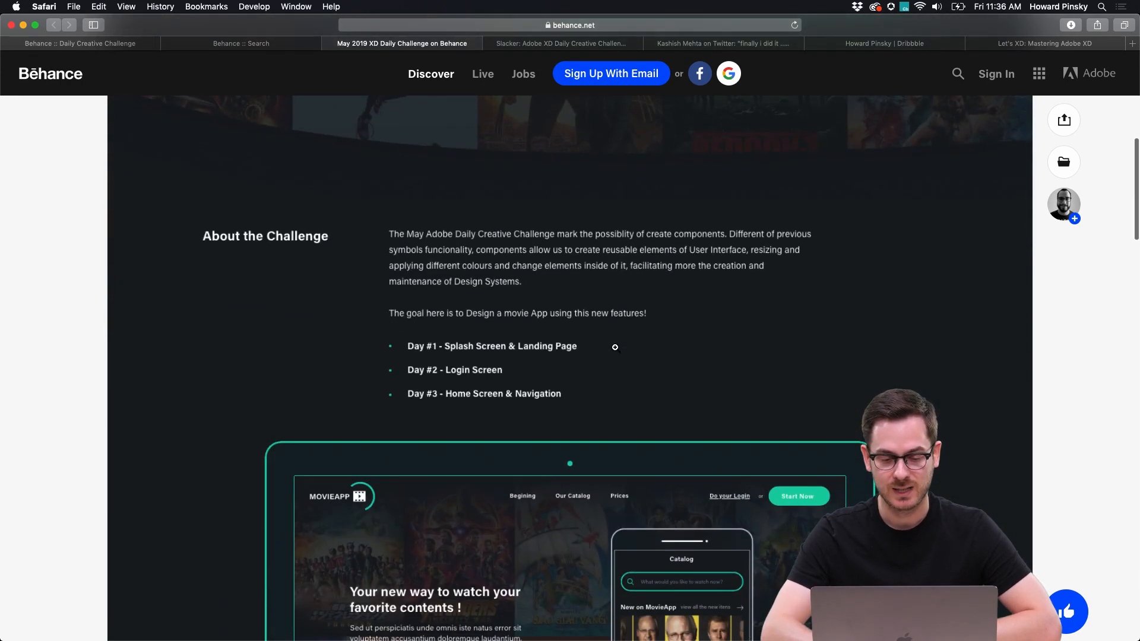
pyautogui.scroll(-4, 615, 347)
pyautogui.scroll(1, 614, 347)
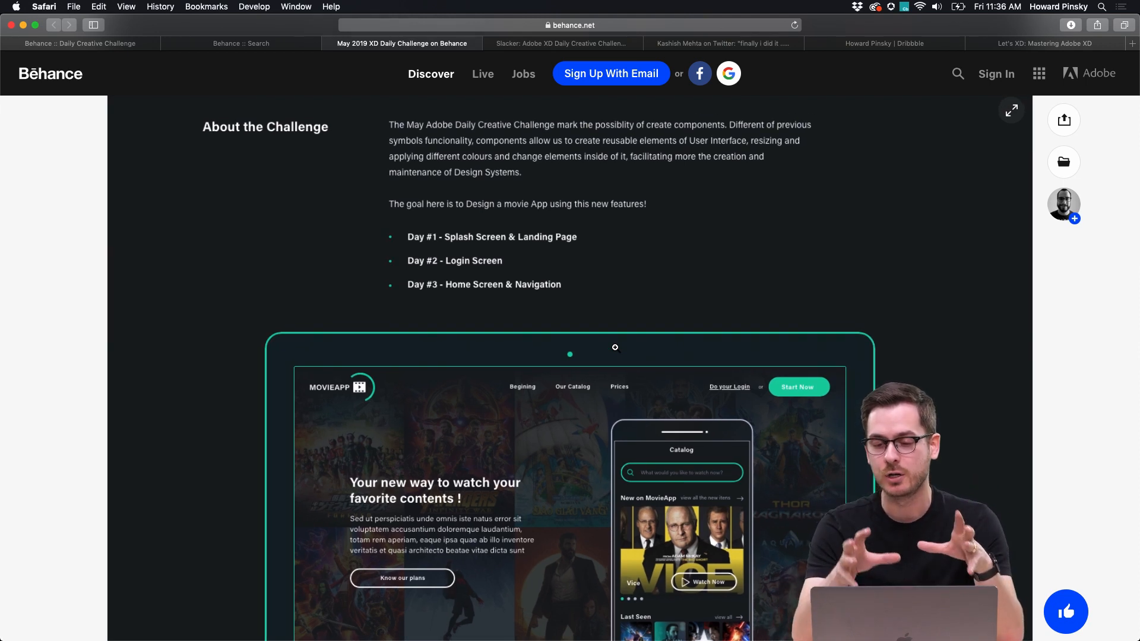
pyautogui.scroll(-4, 614, 347)
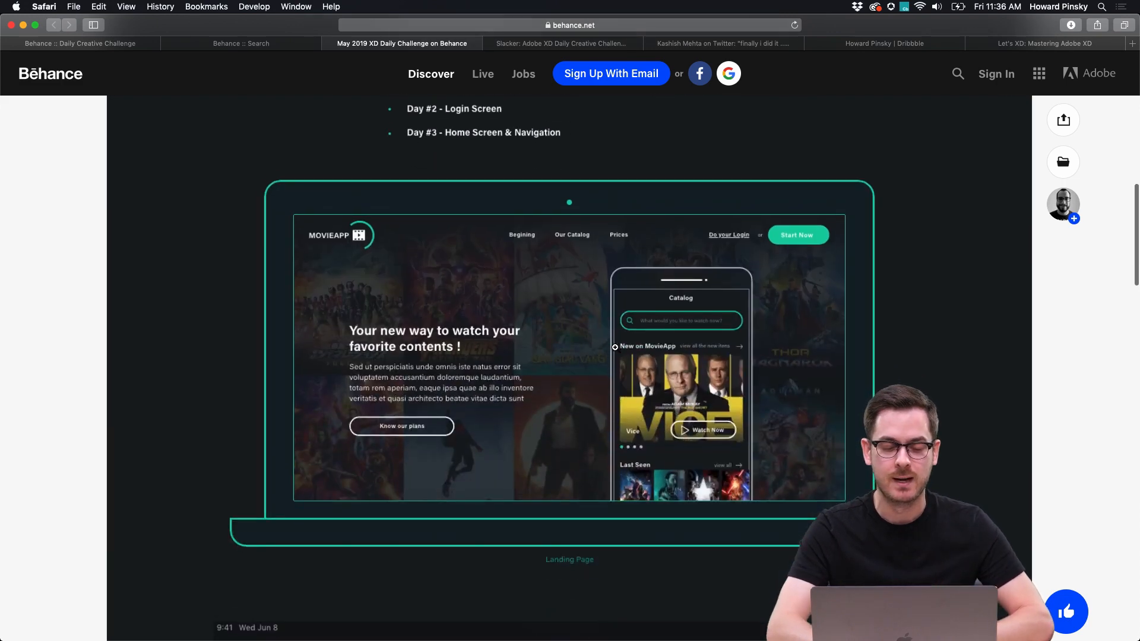
pyautogui.scroll(20, 615, 347)
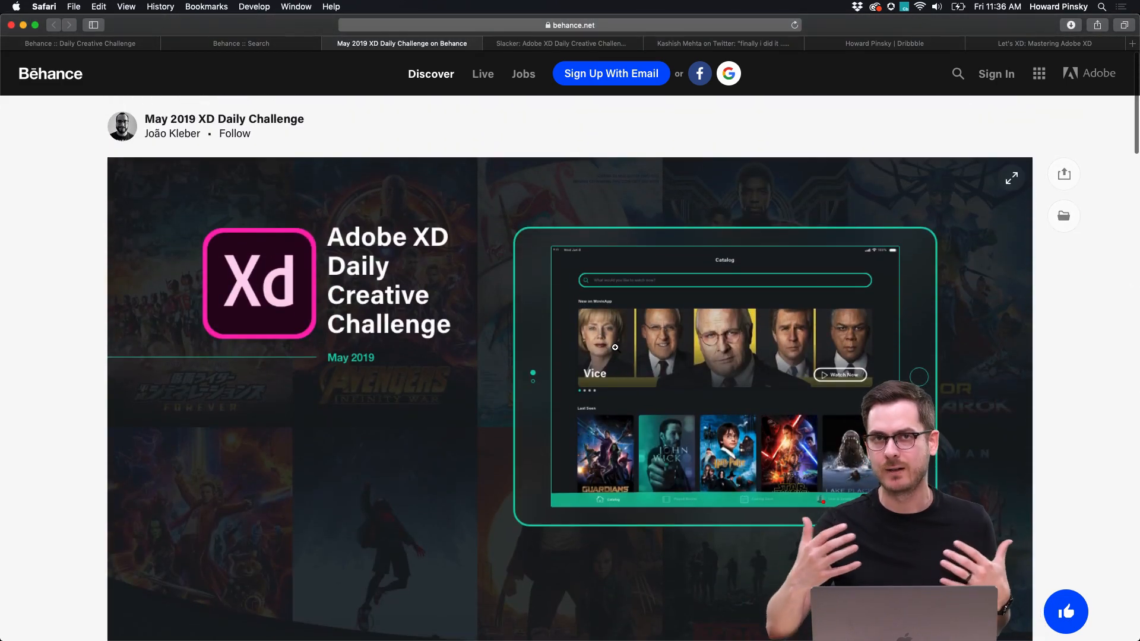
pyautogui.scroll(-10, 615, 347)
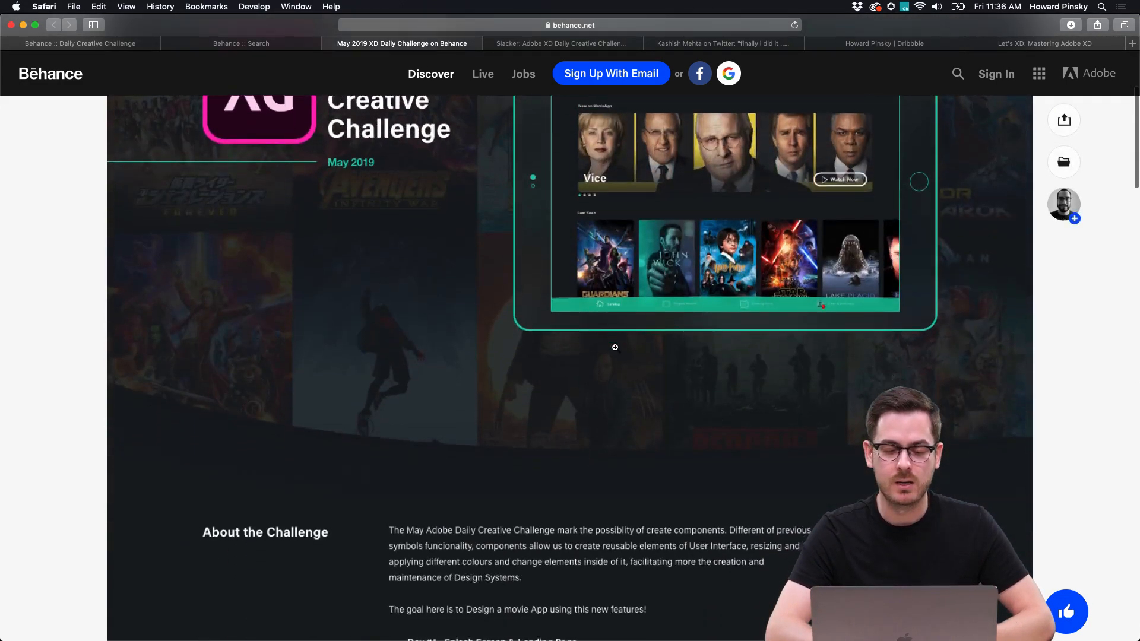
pyautogui.scroll(-5, 615, 348)
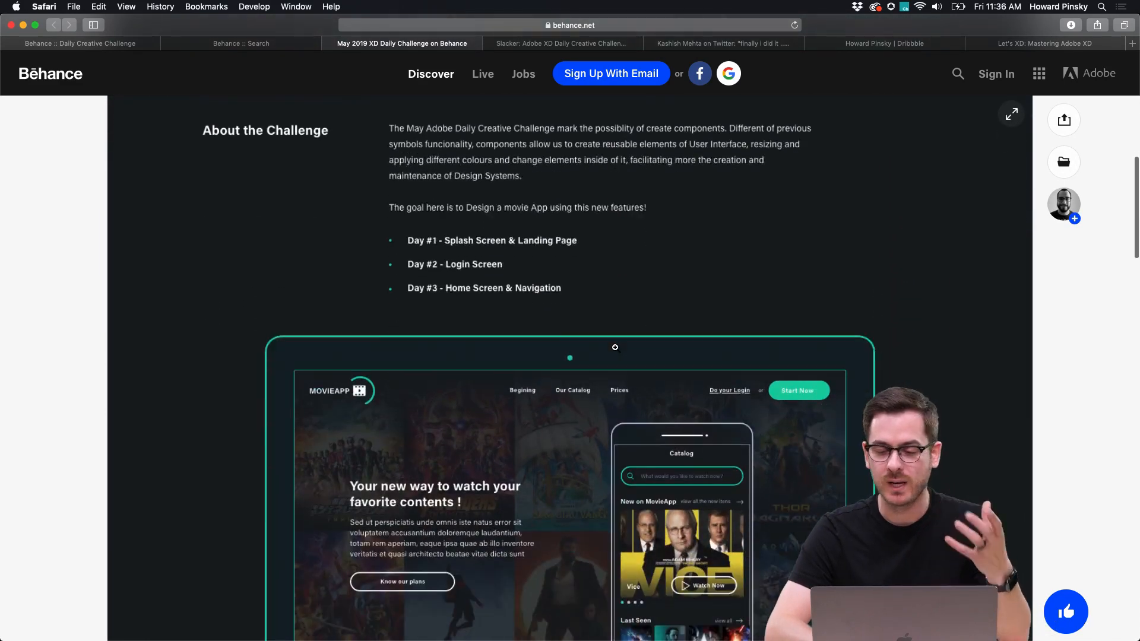
pyautogui.scroll(-6, 614, 347)
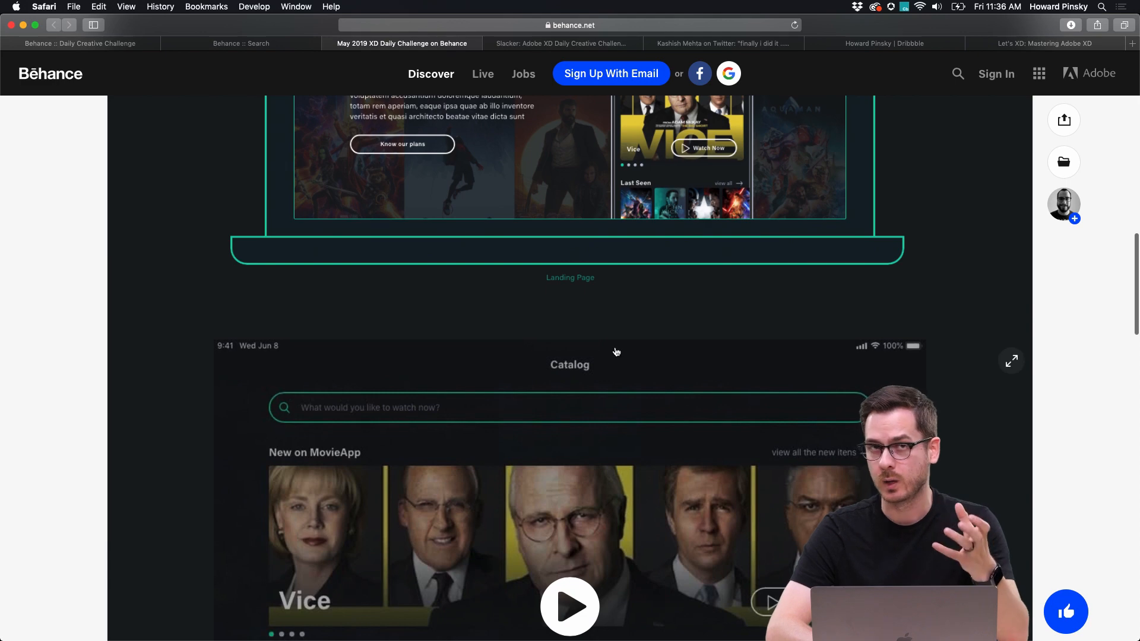
# Step: Play the MovieApp catalog prototype video through to its end
pyautogui.scroll(-4, 616, 351)
pyautogui.click(570, 416)
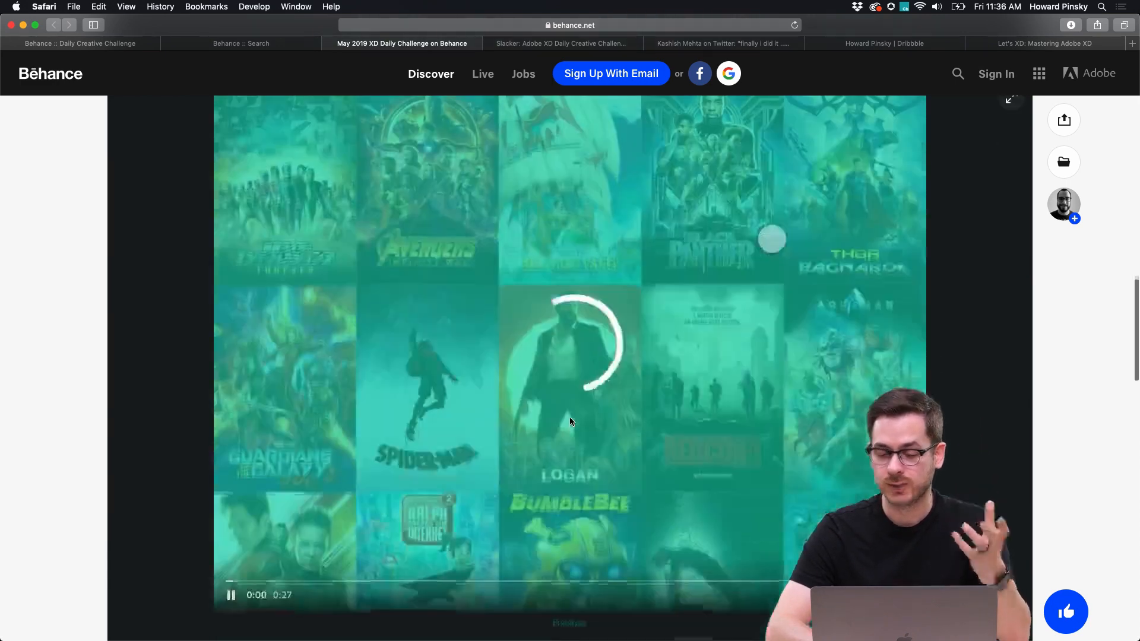
pyautogui.scroll(-1, 570, 416)
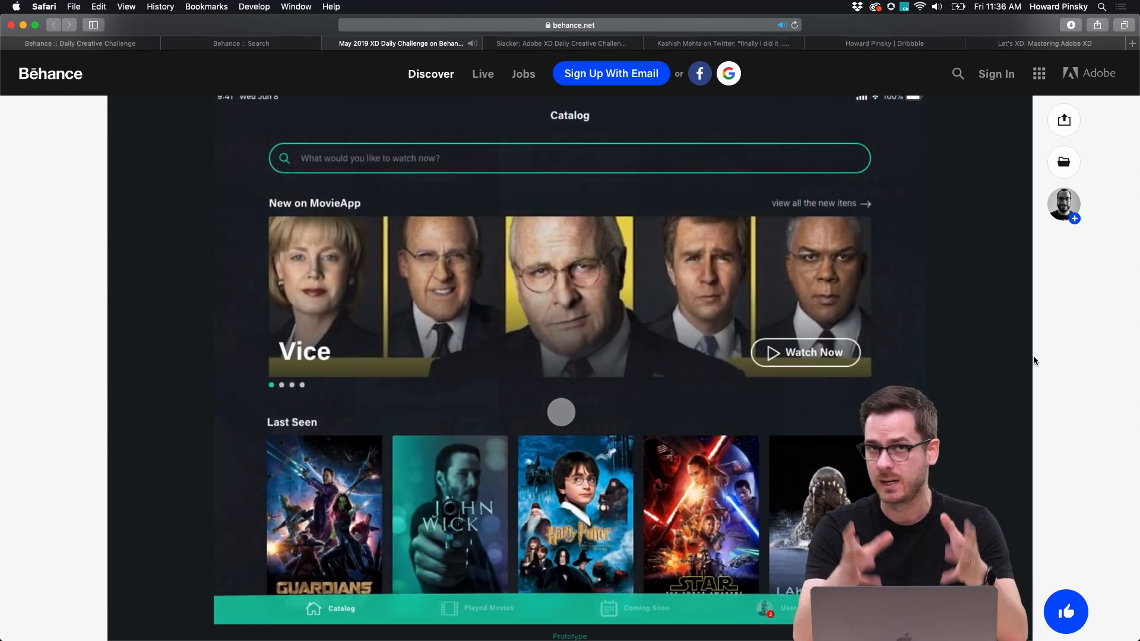
pyautogui.scroll(-1, 1033, 360)
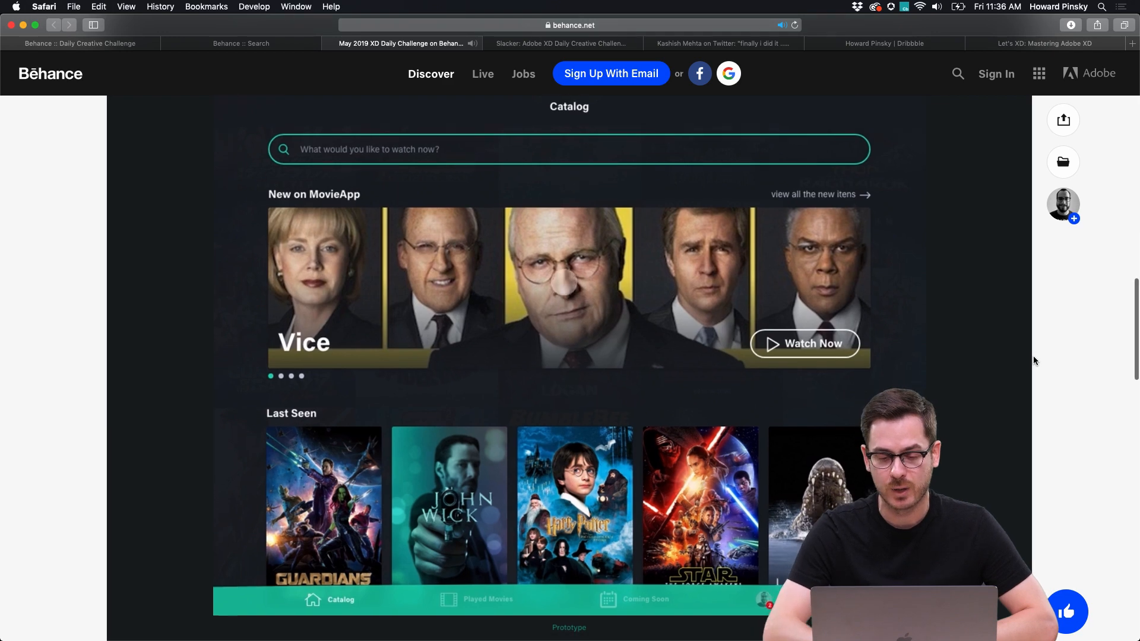
pyautogui.scroll(1, 1033, 360)
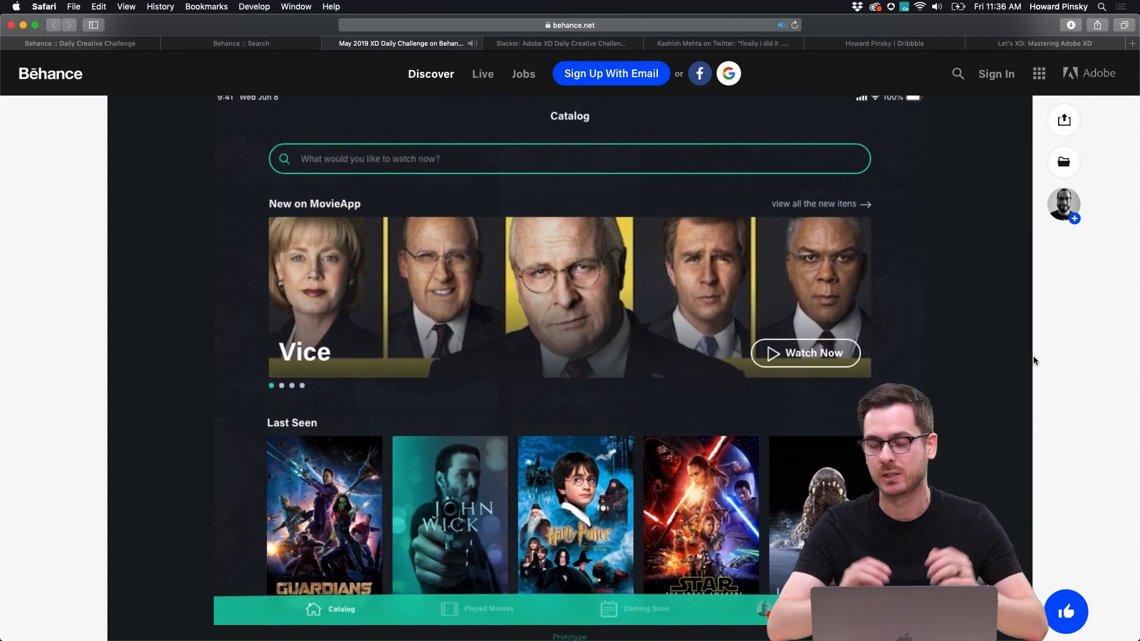
pyautogui.moveTo(718, 545)
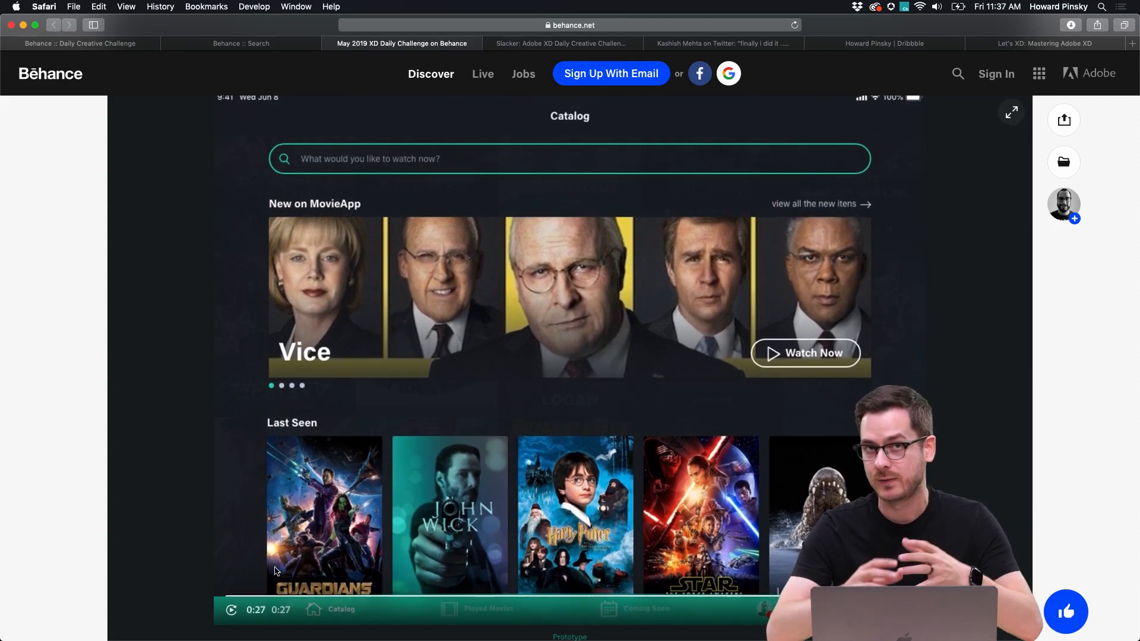
# Step: Close the MovieApp project and review the Slacker project's splash, login and home screen designs
pyautogui.click(328, 43)
pyautogui.scroll(-2, 74, 320)
pyautogui.scroll(-5, 74, 320)
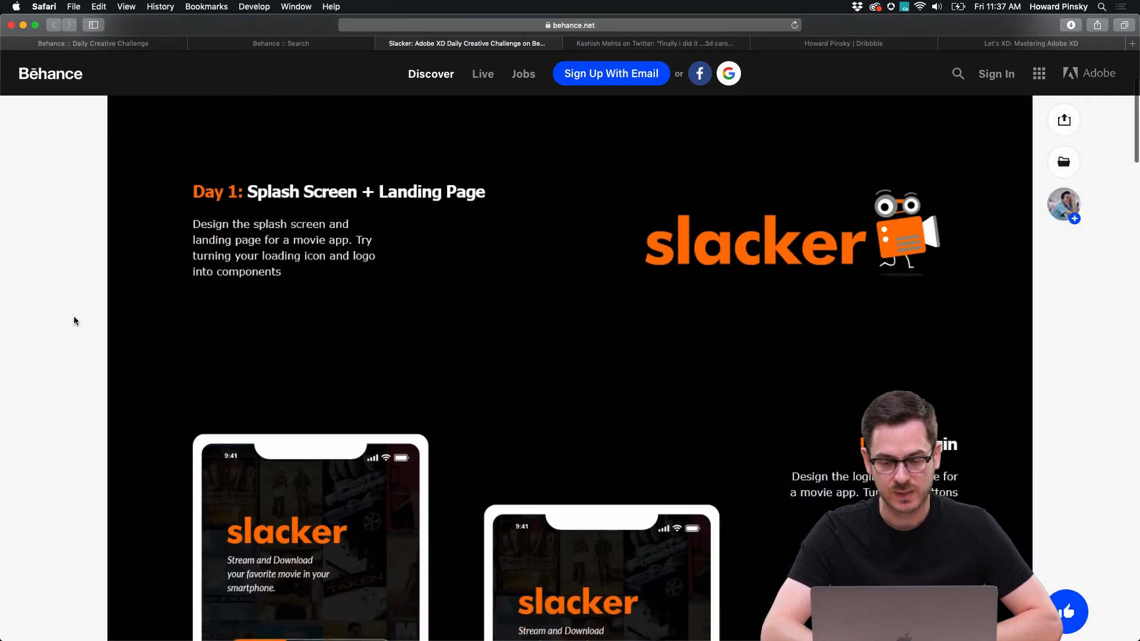
pyautogui.scroll(-6, 74, 317)
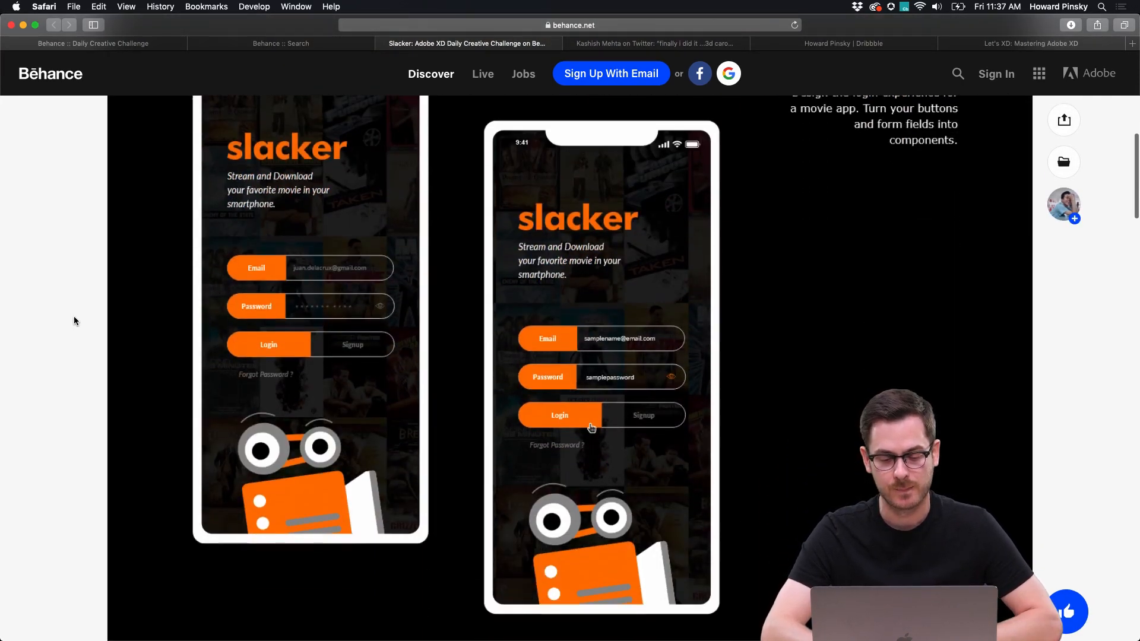
pyautogui.scroll(-7, 74, 316)
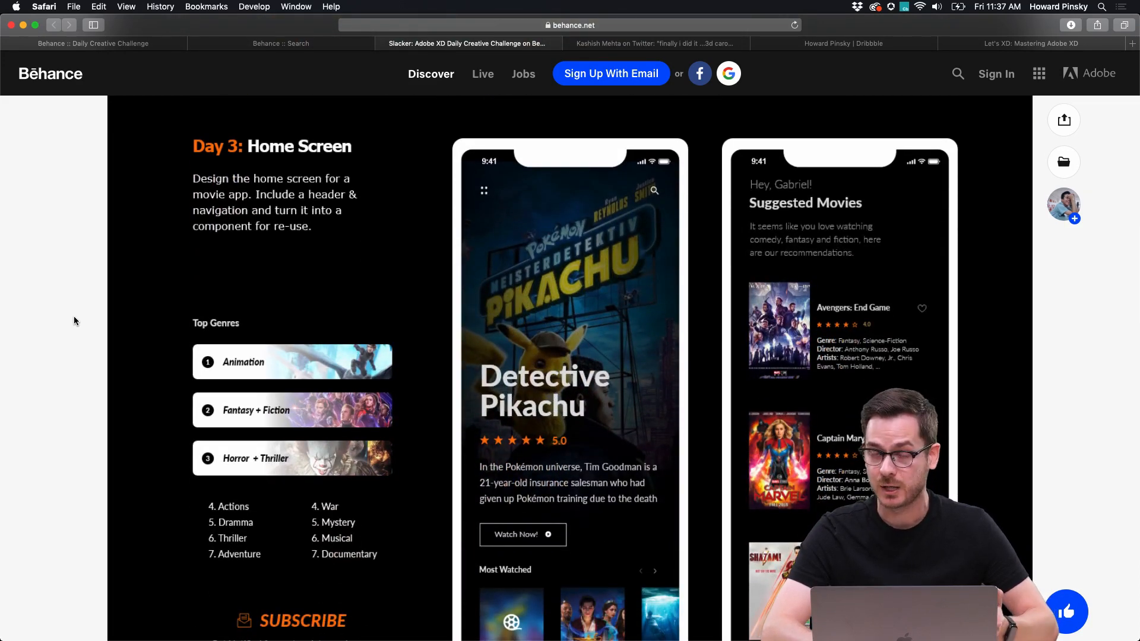
pyautogui.scroll(-2, 74, 321)
pyautogui.scroll(-20, 73, 320)
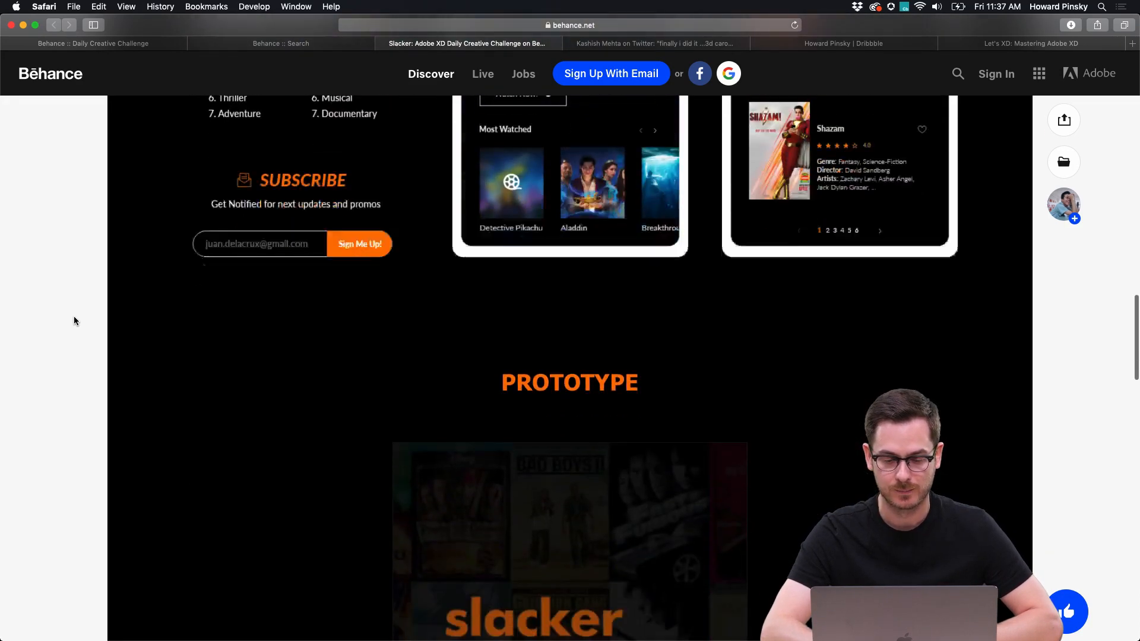
# Step: Play the Slacker prototype video and skip ahead past the login screen
pyautogui.scroll(4, 74, 320)
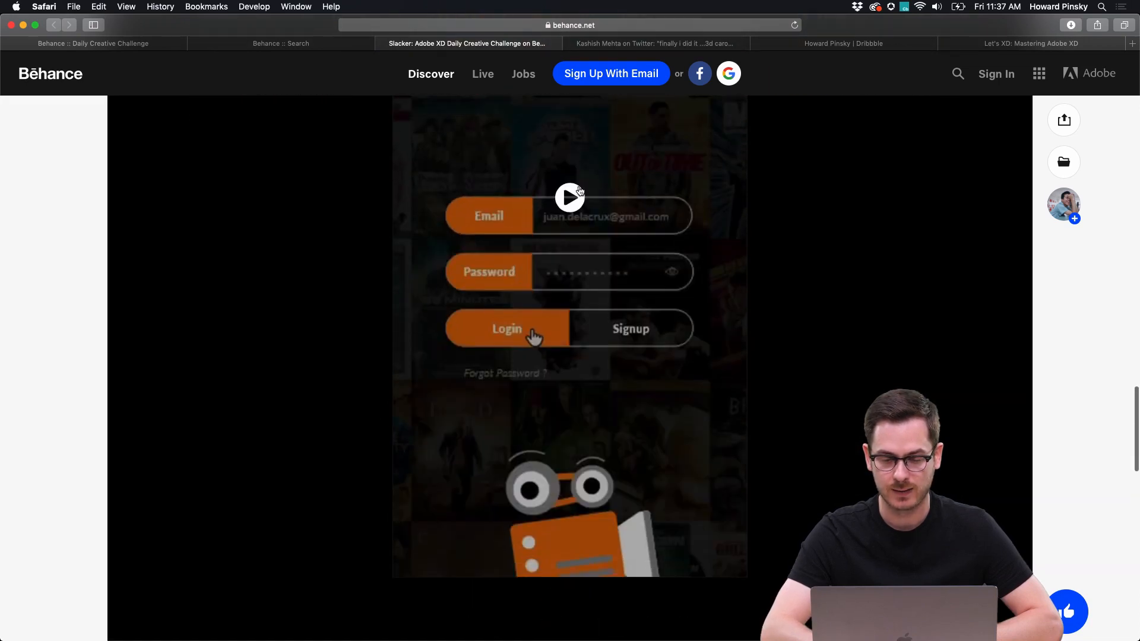
pyautogui.click(583, 191)
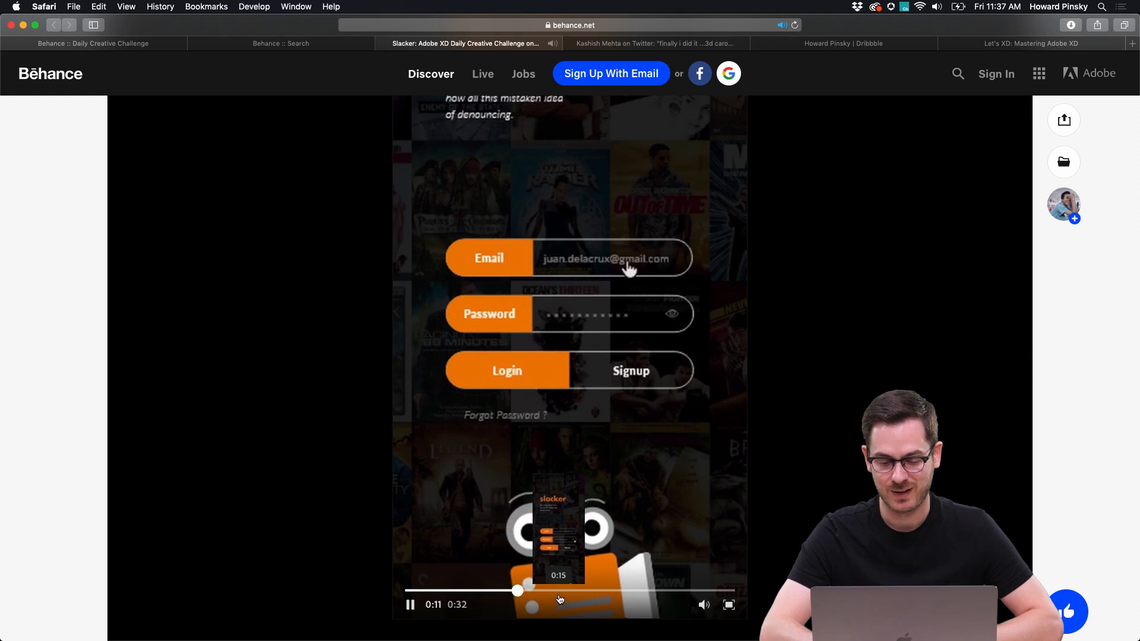
pyautogui.click(601, 591)
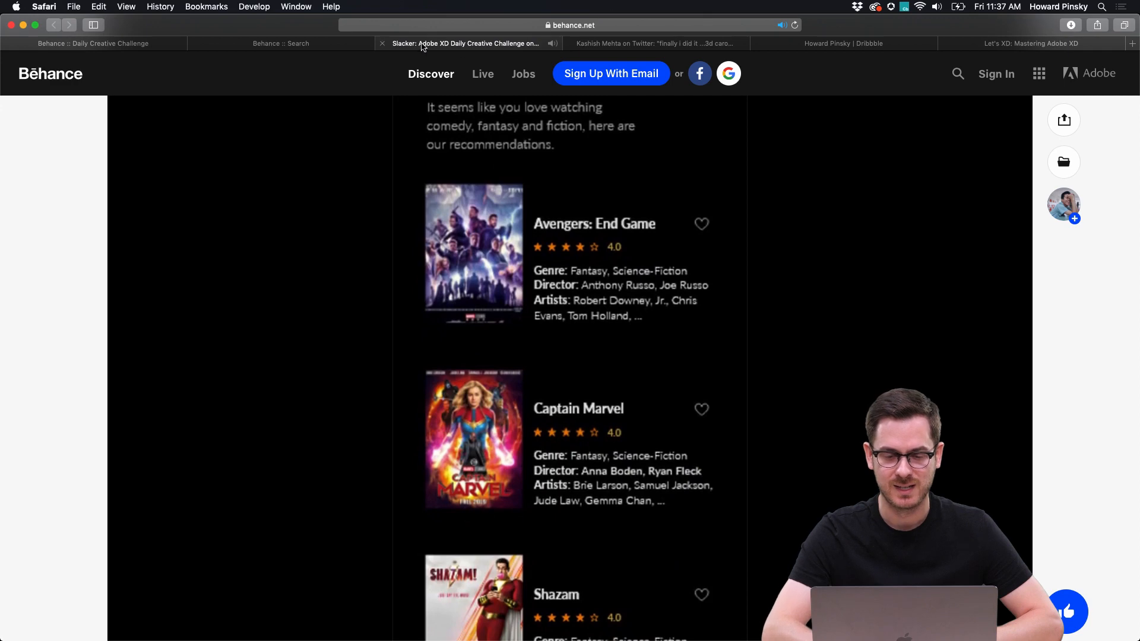
# Step: Close the Slacker project, switch to the 3d carousel post on Twitter and play its video
pyautogui.click(382, 43)
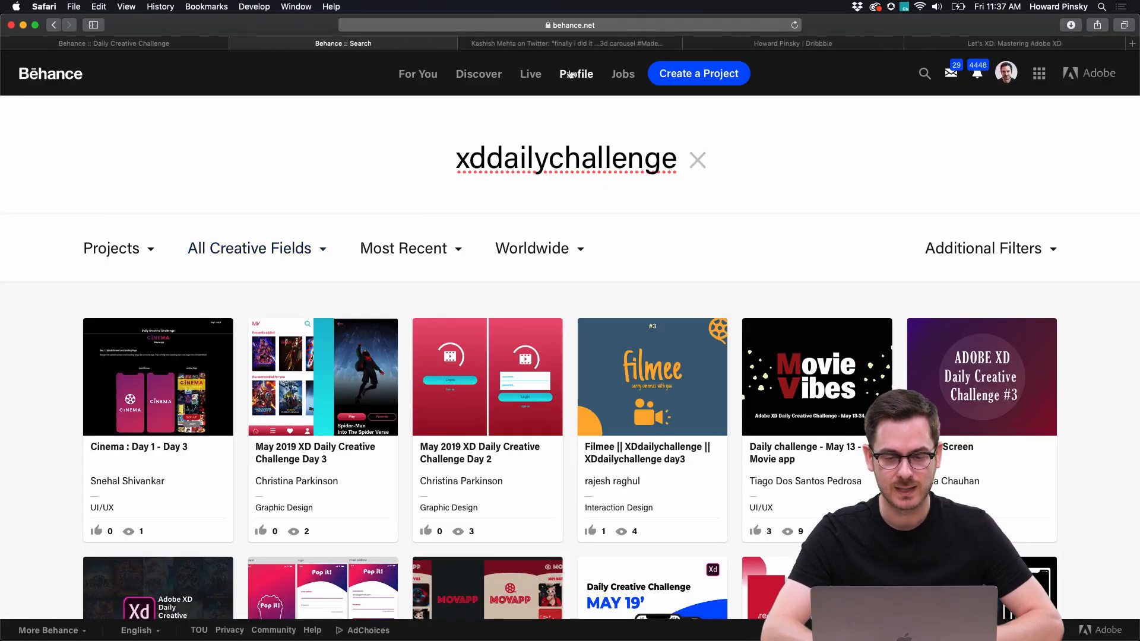
pyautogui.click(522, 44)
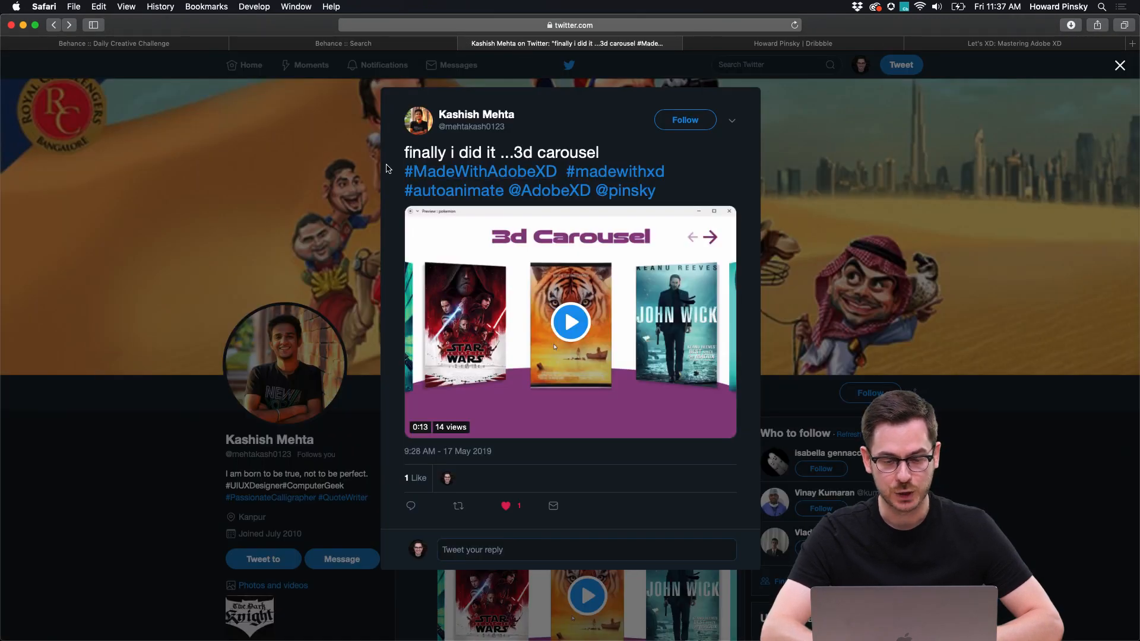
pyautogui.click(587, 332)
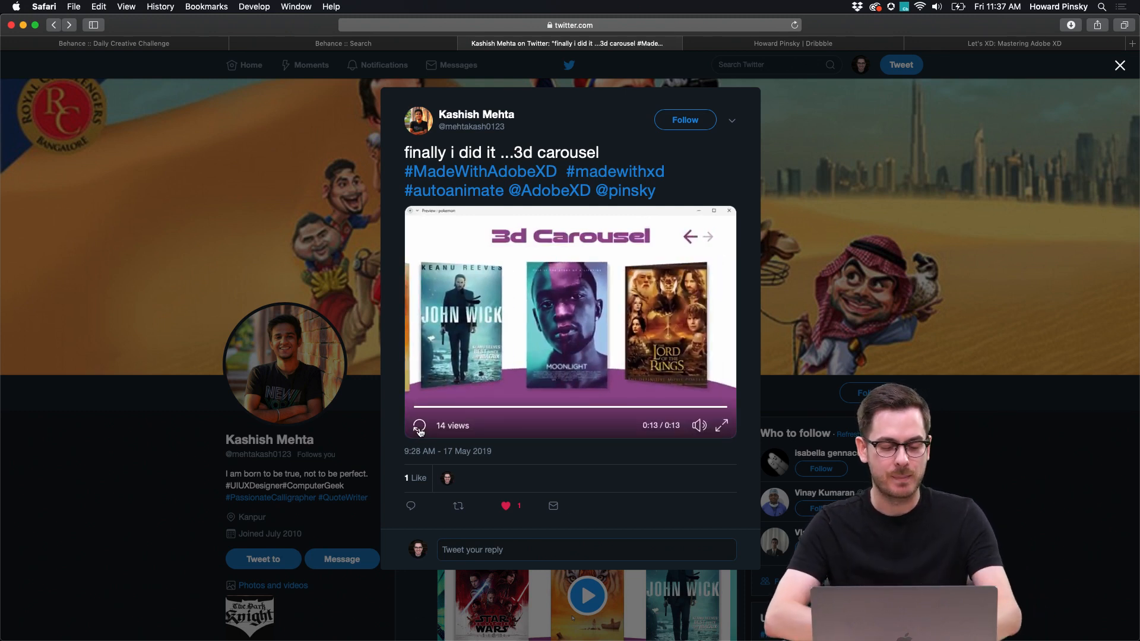
# Step: Switch to Movie_App_Master-2 in Adobe XD and inspect the menu icon on the "Home – Initial State" artboard up close
pyautogui.press('super+Tab')
pyautogui.press('super+Tab')
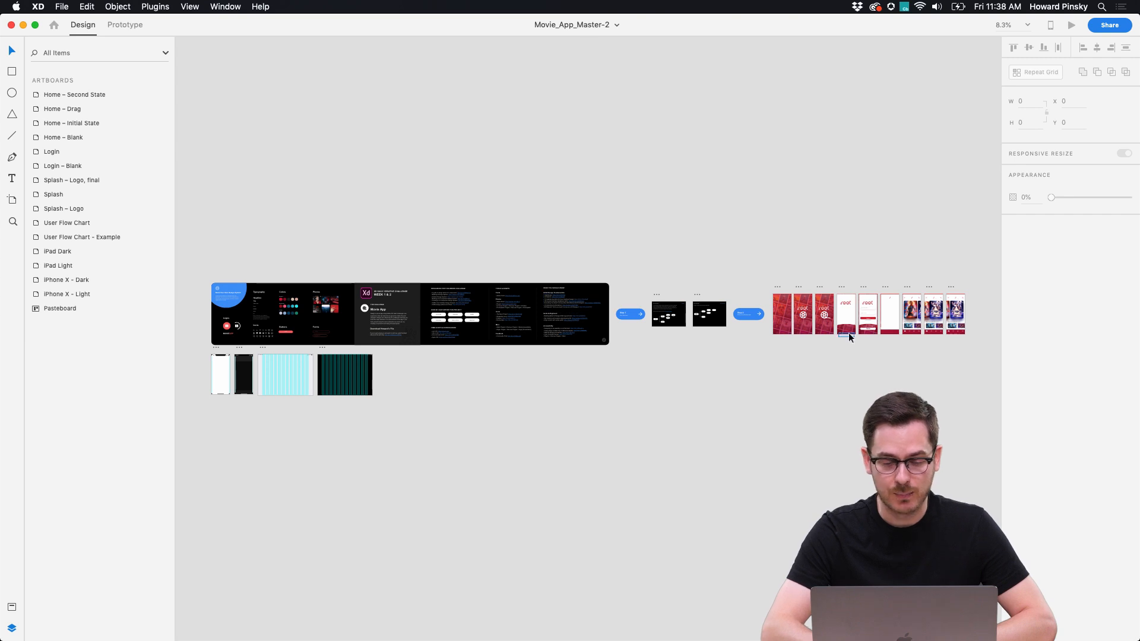
pyautogui.scroll(10, 849, 329)
pyautogui.hscroll(5, 848, 287)
pyautogui.scroll(10, 774, 293)
pyautogui.scroll(5, 584, 358)
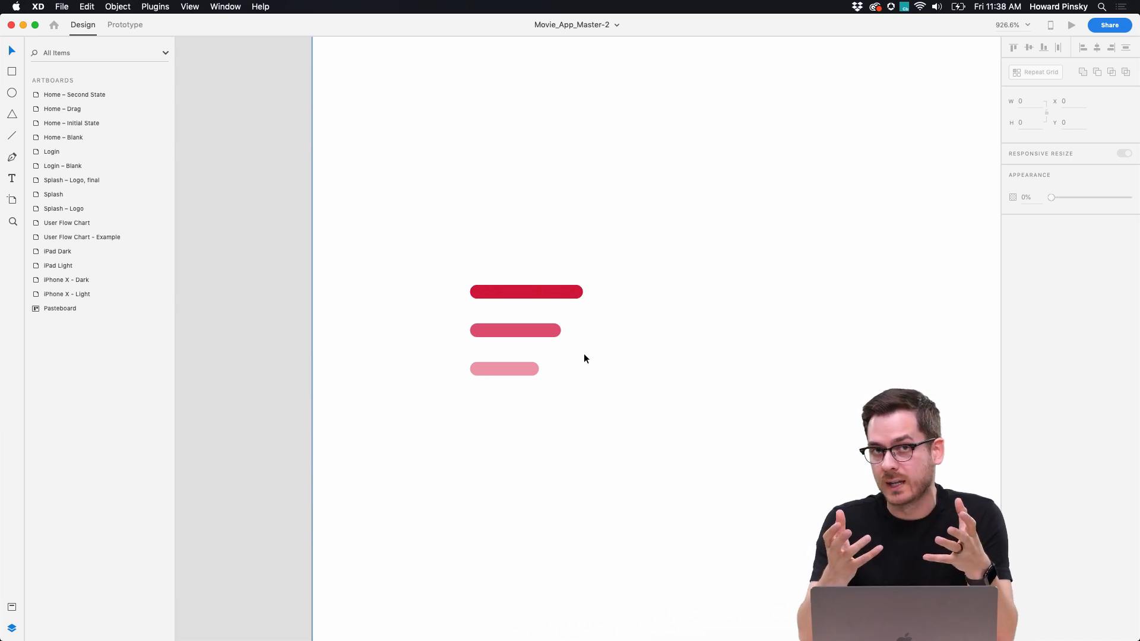
pyautogui.press('super+0')
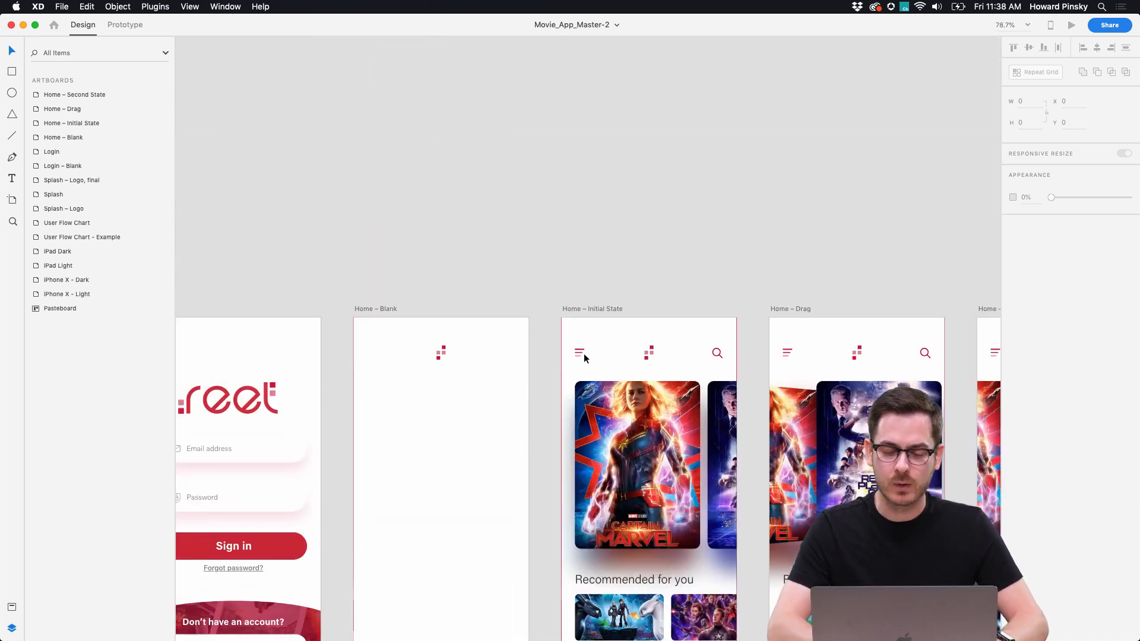
# Step: Examine the resource notes on the pasteboard and the reference file download link for catching up
pyautogui.hscroll(-20, 582, 354)
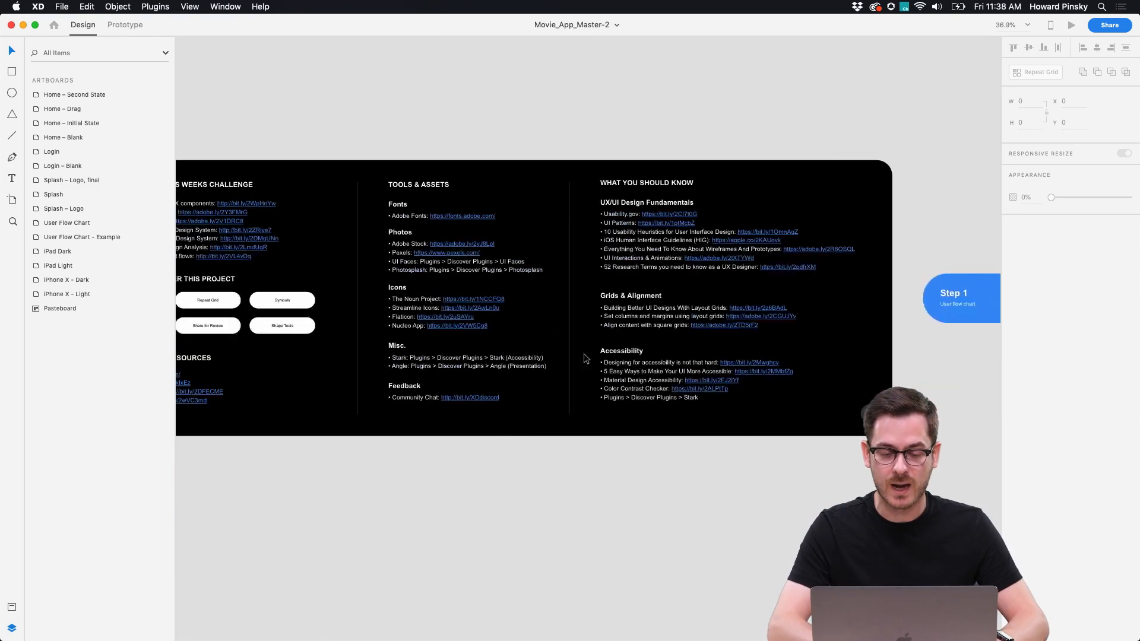
pyautogui.hscroll(-5, 244, 316)
pyautogui.scroll(10, 250, 306)
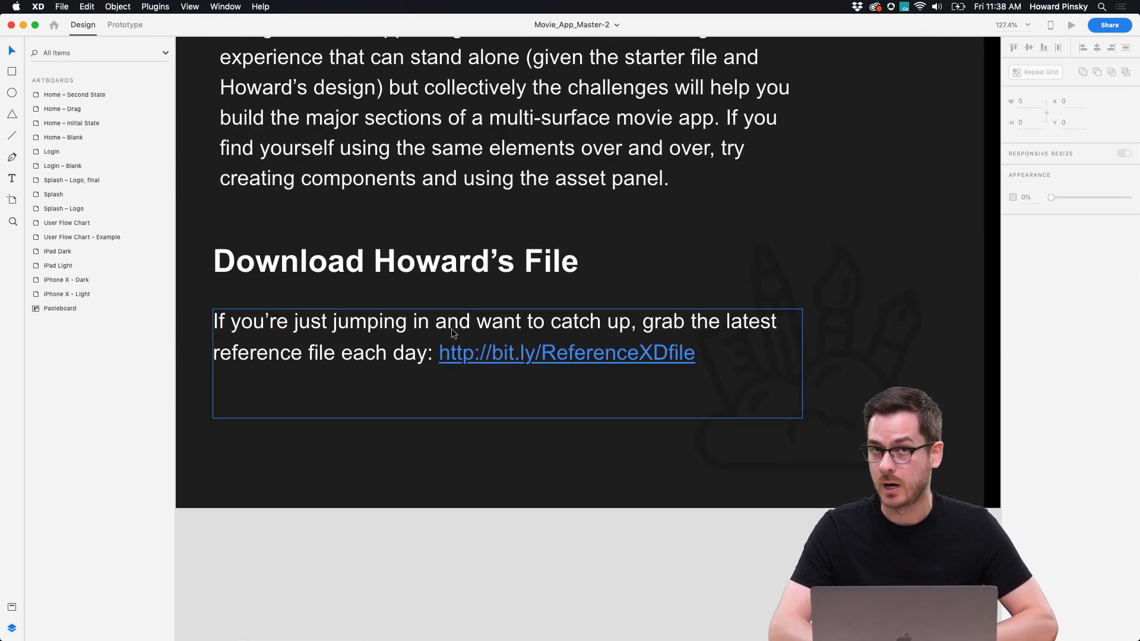
# Step: Look over the movie app's artboards from Splash to Home, select the Splash artboard and clear the selection
pyautogui.scroll(-10, 451, 329)
pyautogui.hscroll(15, 451, 328)
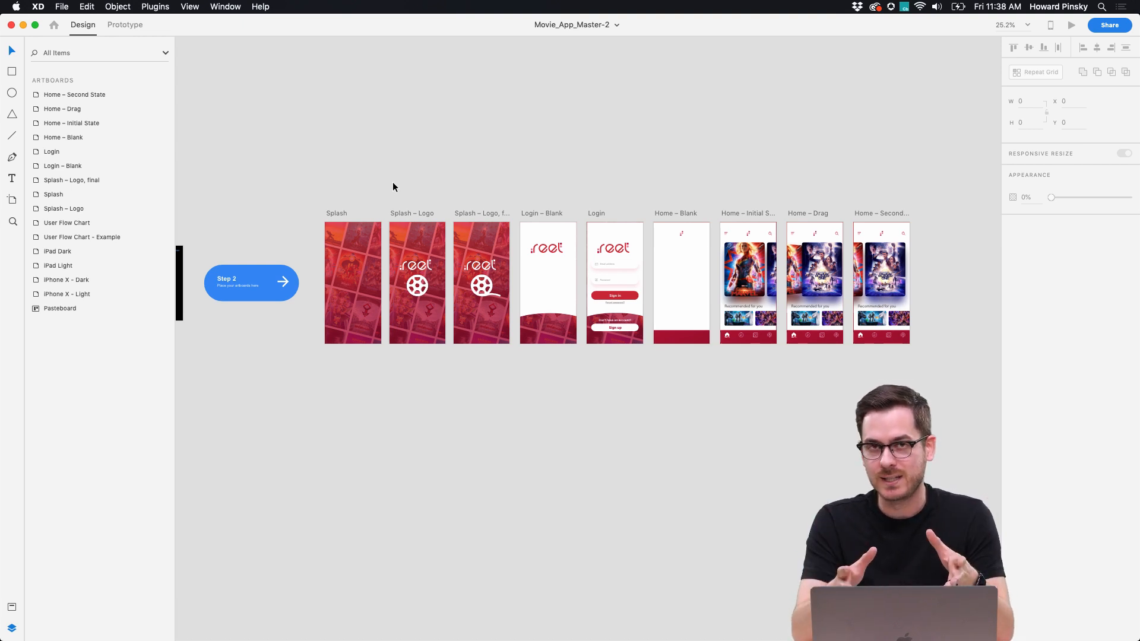
pyautogui.click(355, 261)
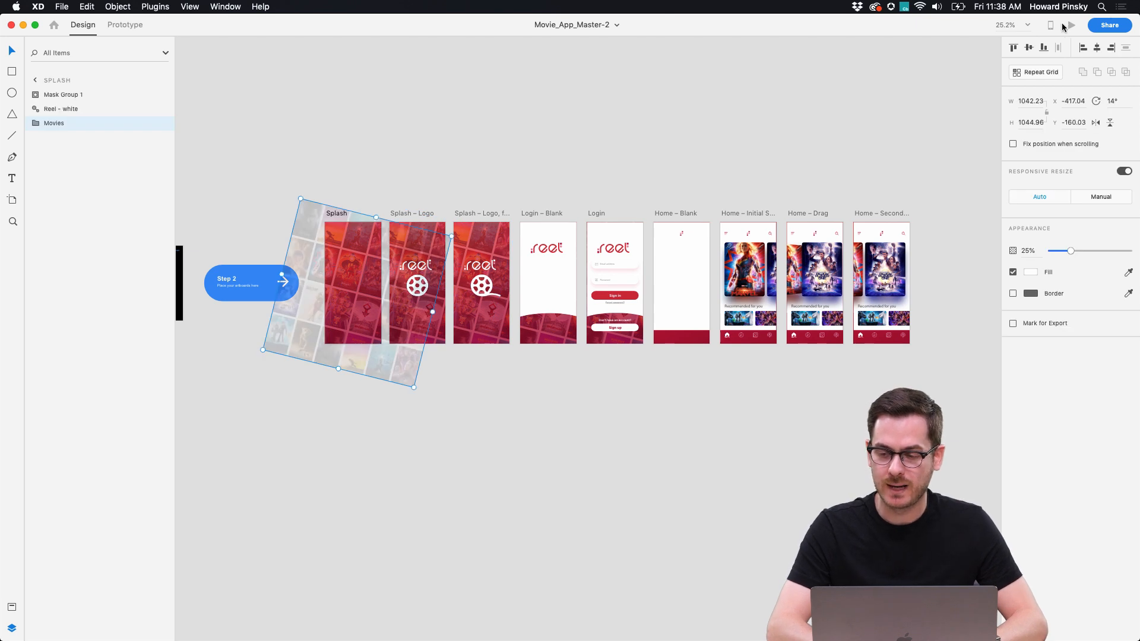
pyautogui.click(582, 143)
pyautogui.click(336, 213)
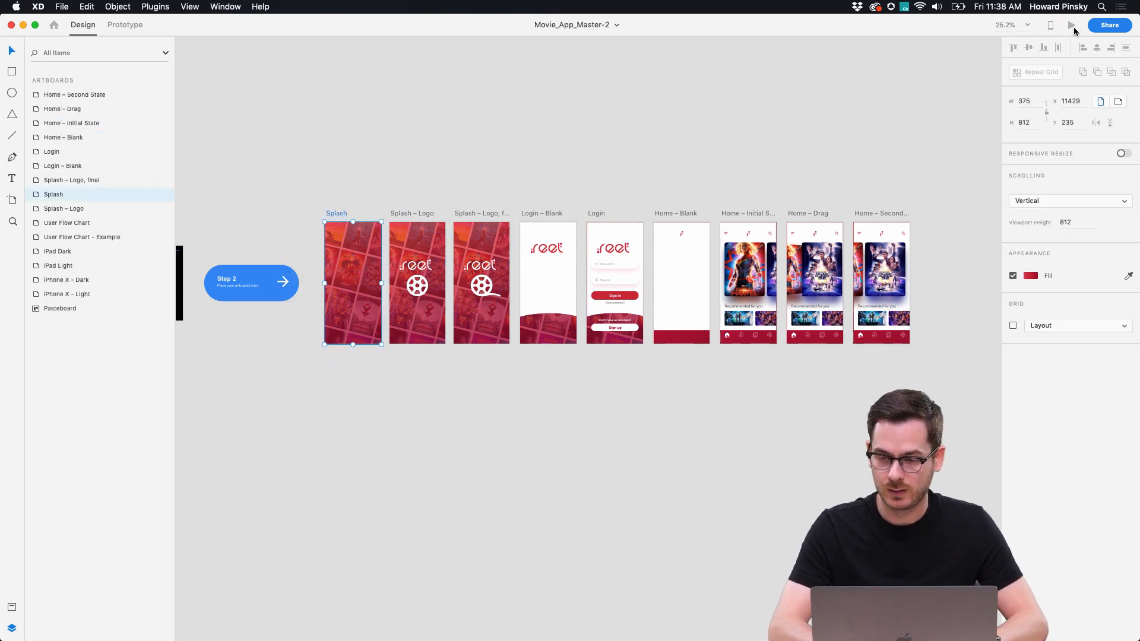
pyautogui.click(513, 118)
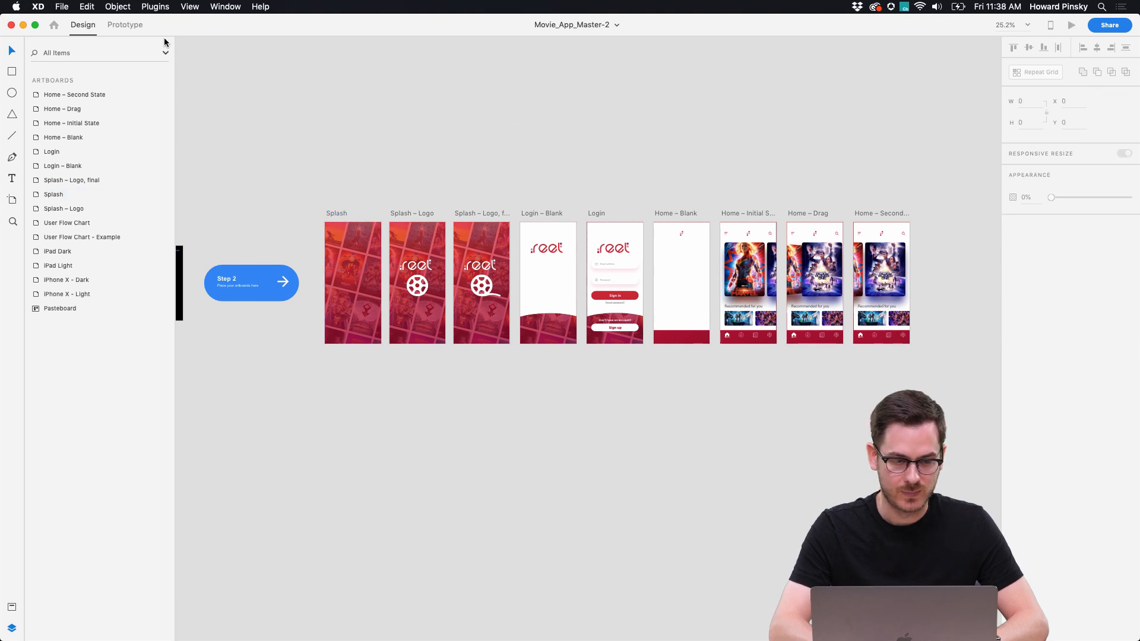
# Step: Close Movie_App_Master-2 and discard the Untitled-1 document, and reopen Movie_App_Master-2 in Adobe XD
pyautogui.click(118, 25)
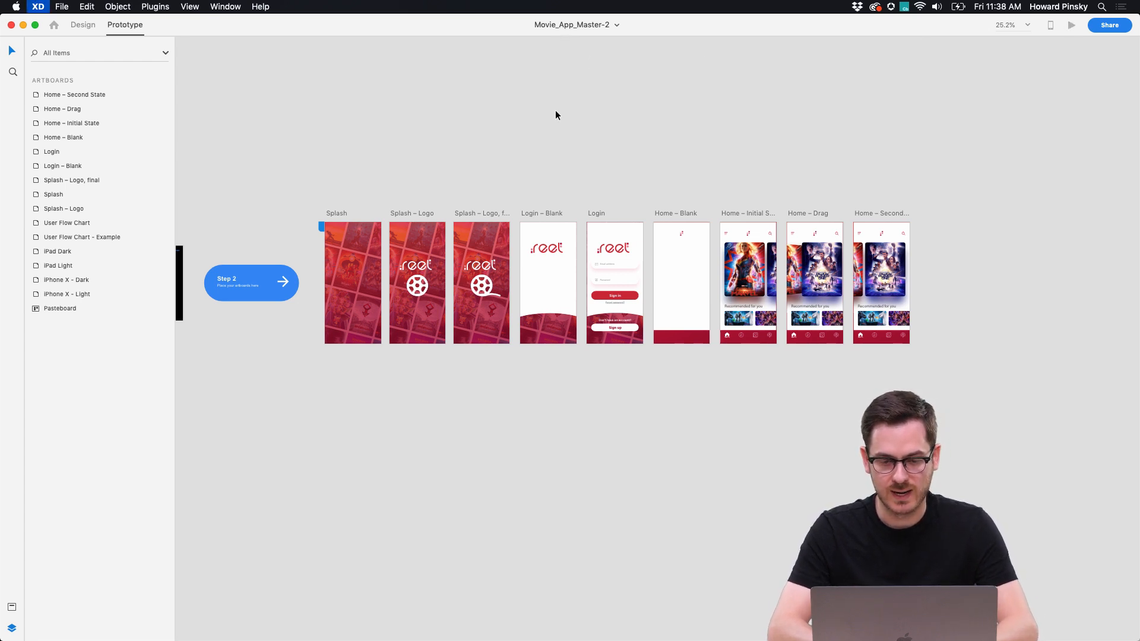
pyautogui.press('super+w')
pyautogui.press('super+w')
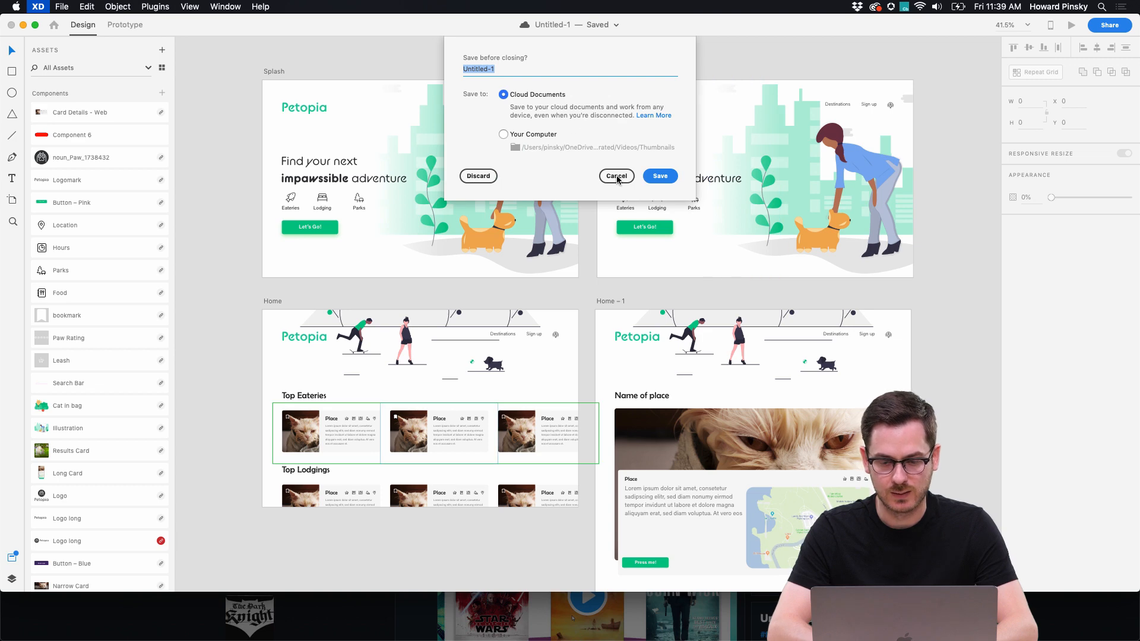
pyautogui.click(473, 173)
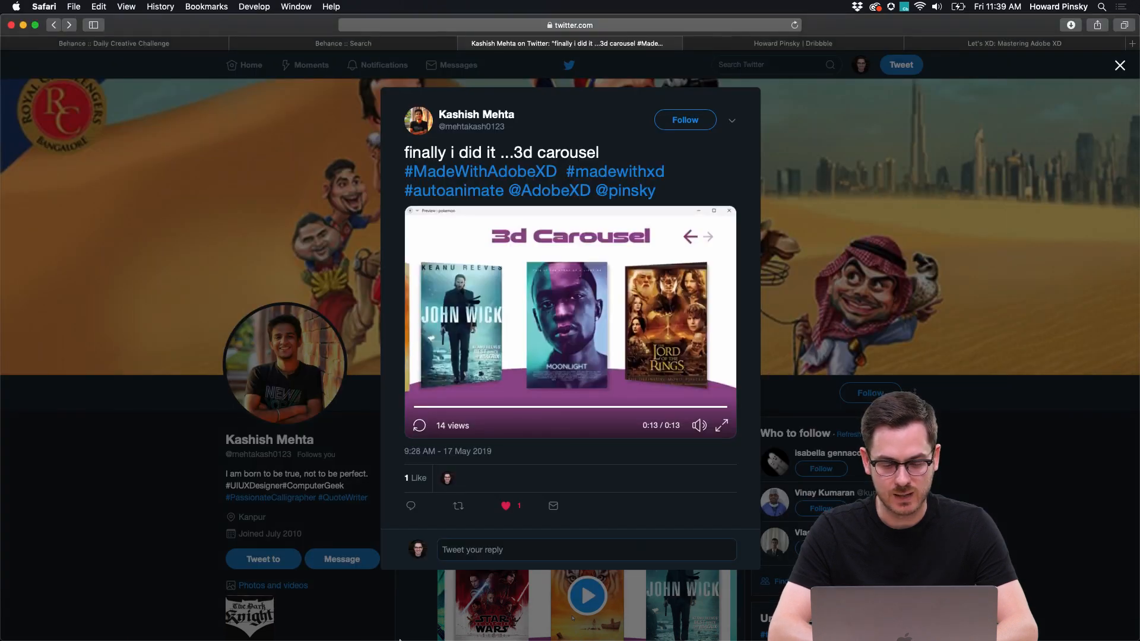
pyautogui.moveTo(424, 611)
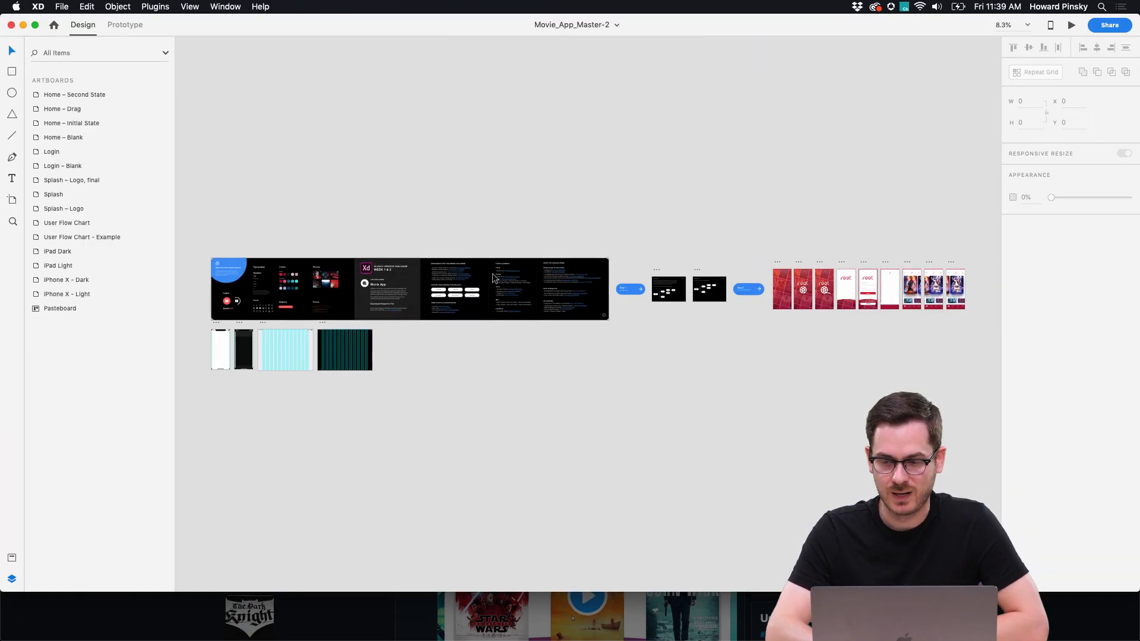
# Step: Expand the window, preview the prototype from the Splash artboard through to the home carousel, and close the preview
pyautogui.scroll(5, 735, 290)
pyautogui.click(481, 202)
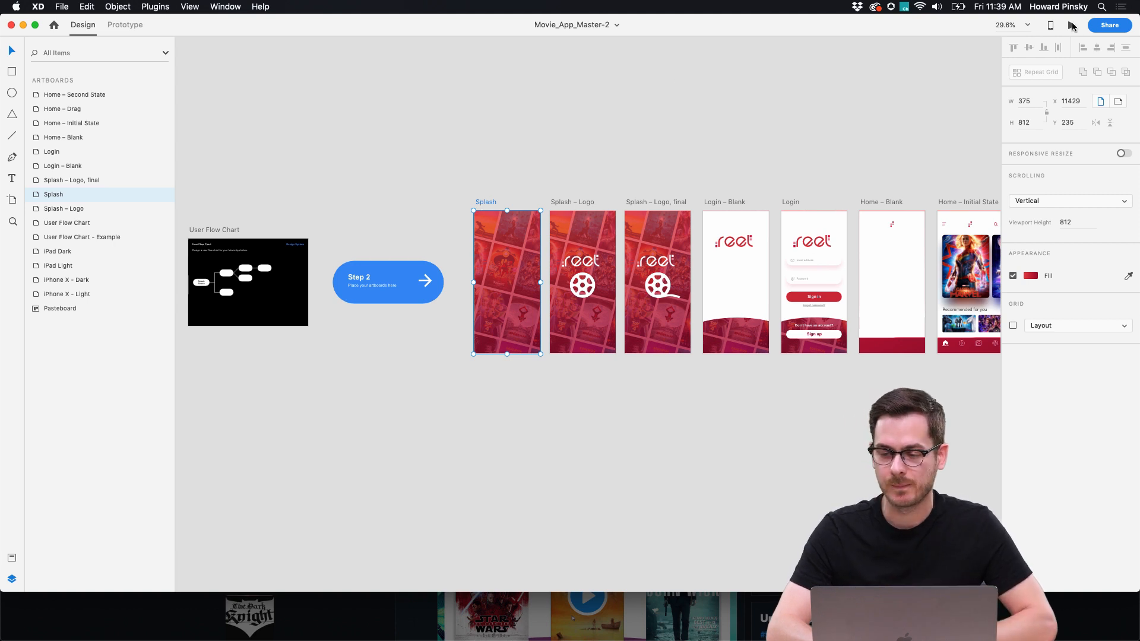
pyautogui.click(36, 26)
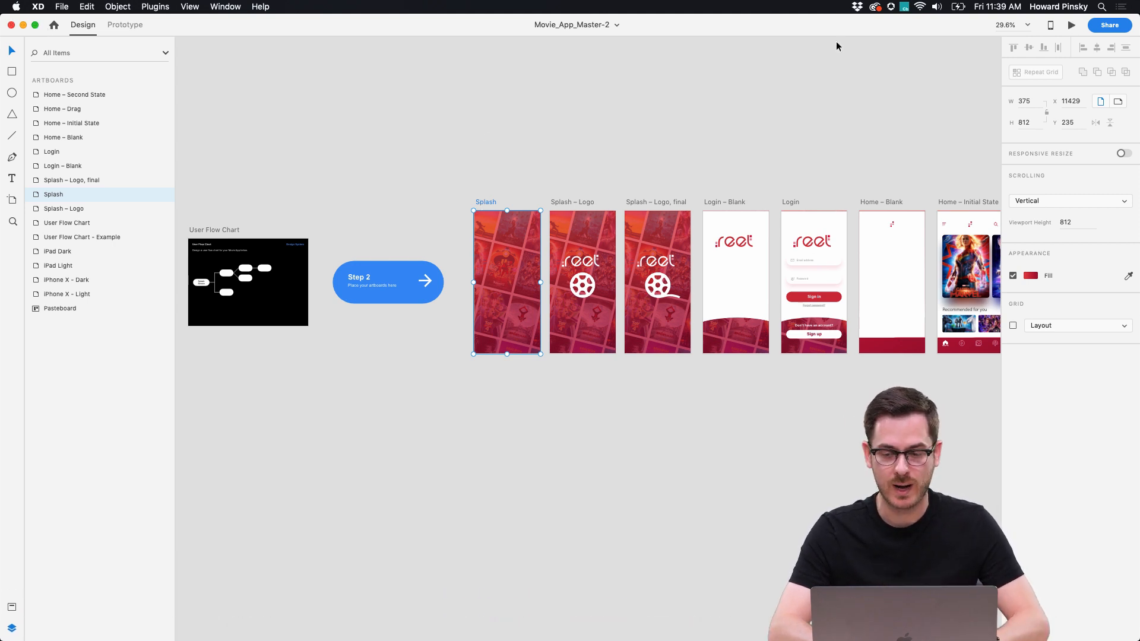
pyautogui.click(1071, 25)
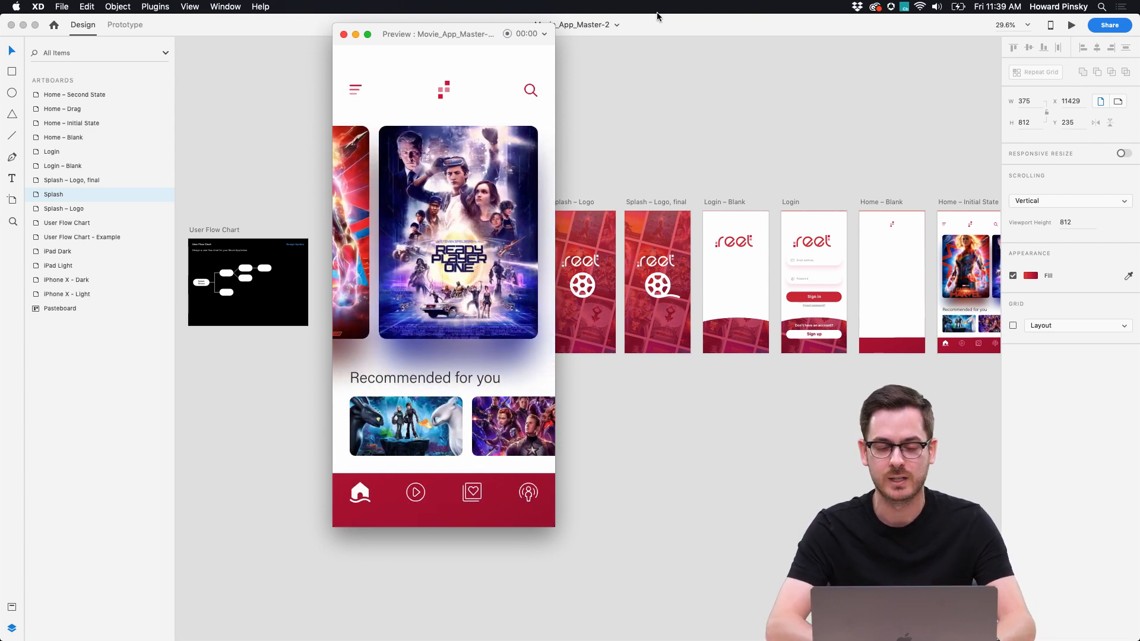
pyautogui.moveTo(457, 33); pyautogui.dragTo(552, 60)
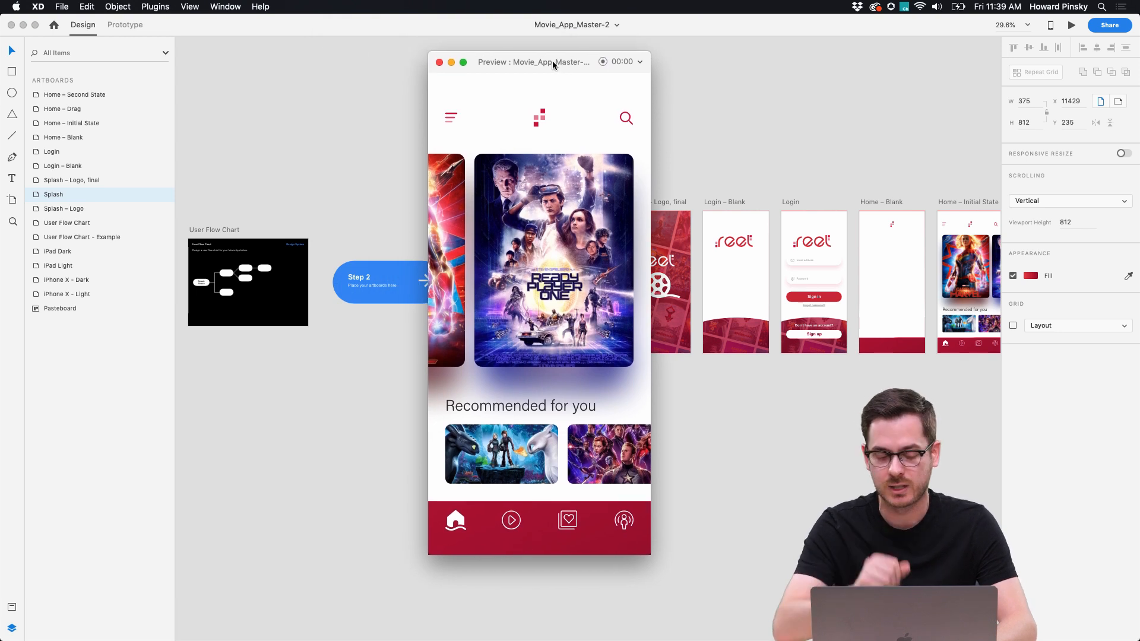
pyautogui.press('super+w')
# Step: Draw a horizontal line about 23 wide above the menu icon on the "Home – Initial State" artboard
pyautogui.hscroll(8, 645, 154)
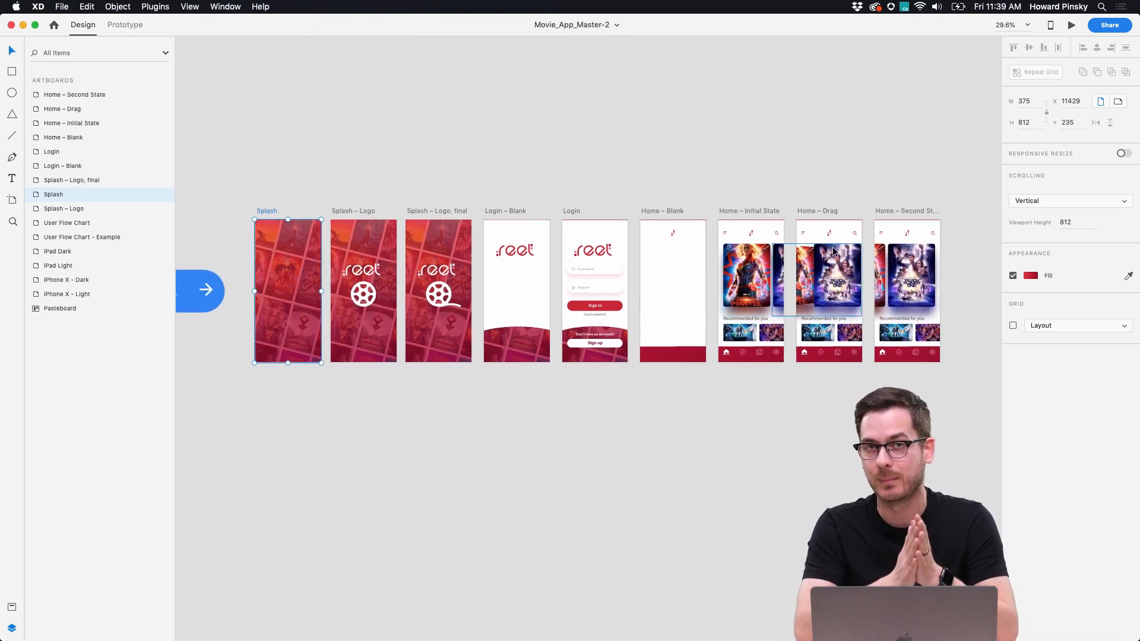
pyautogui.scroll(10, 833, 251)
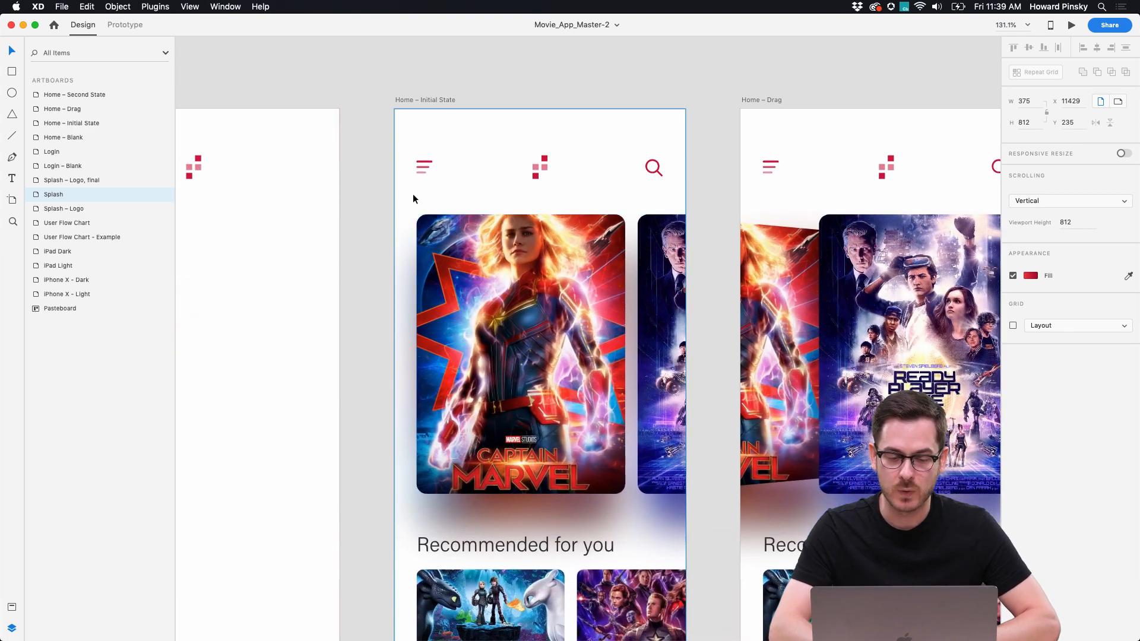
pyautogui.scroll(5, 408, 165)
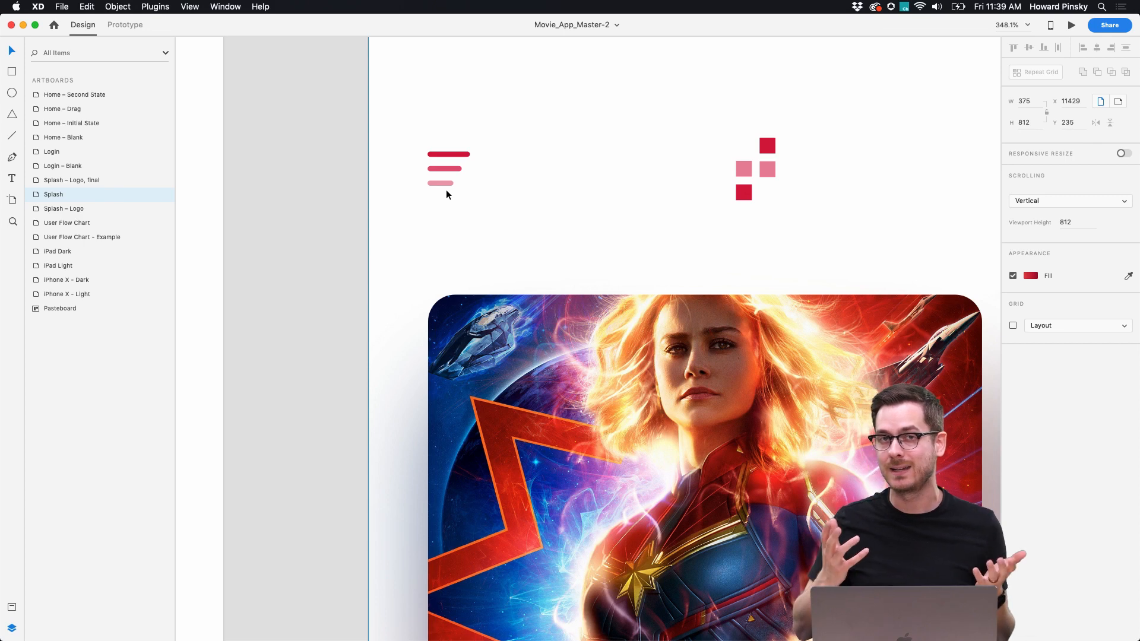
pyautogui.scroll(5, 446, 191)
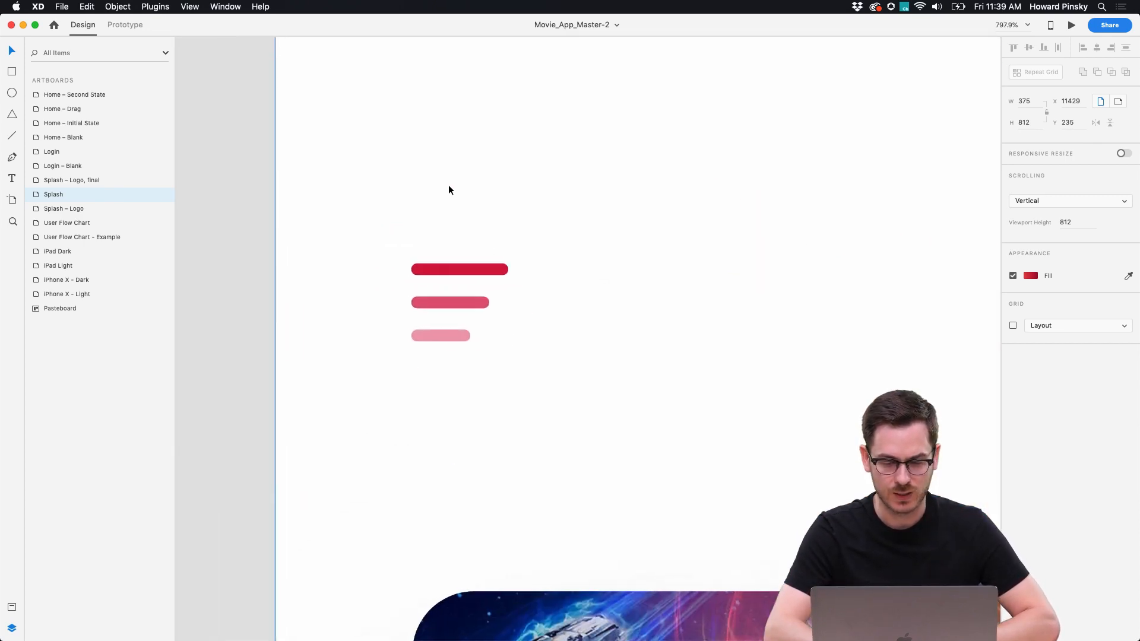
pyautogui.click(449, 189)
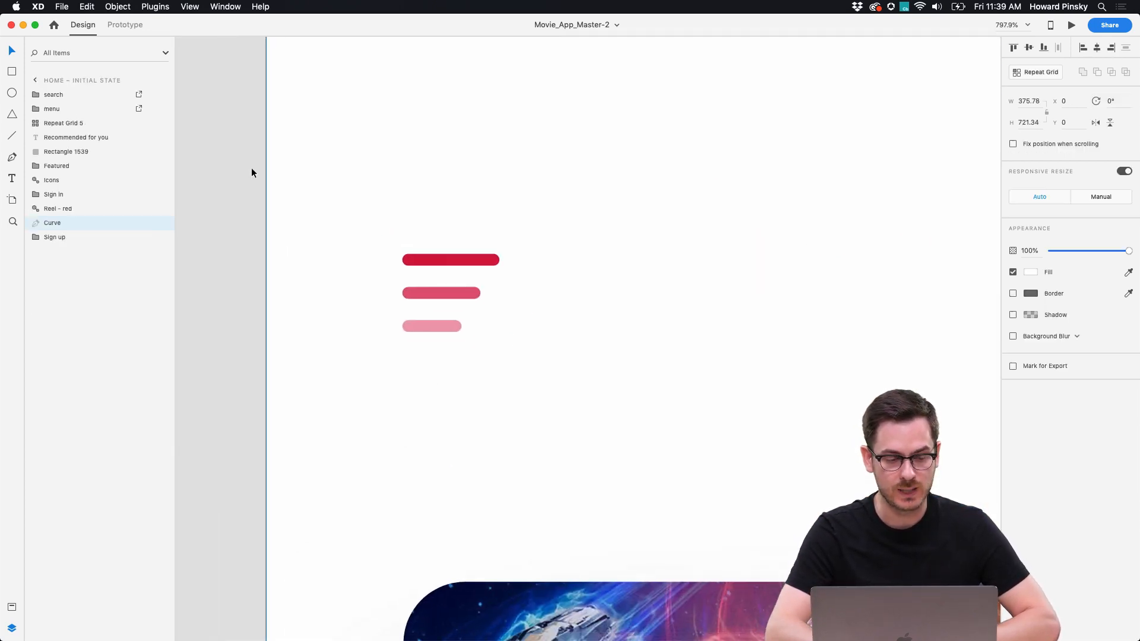
pyautogui.click(13, 135)
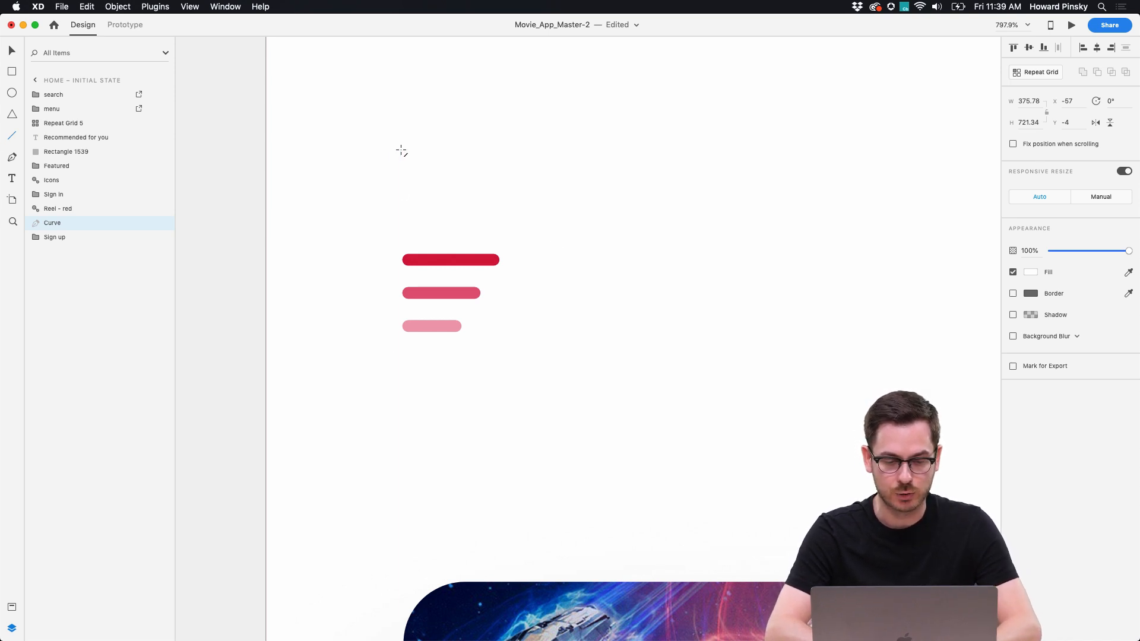
pyautogui.moveTo(401, 149); pyautogui.dragTo(416, 149)
pyautogui.moveTo(506, 148); pyautogui.dragTo(509, 149)
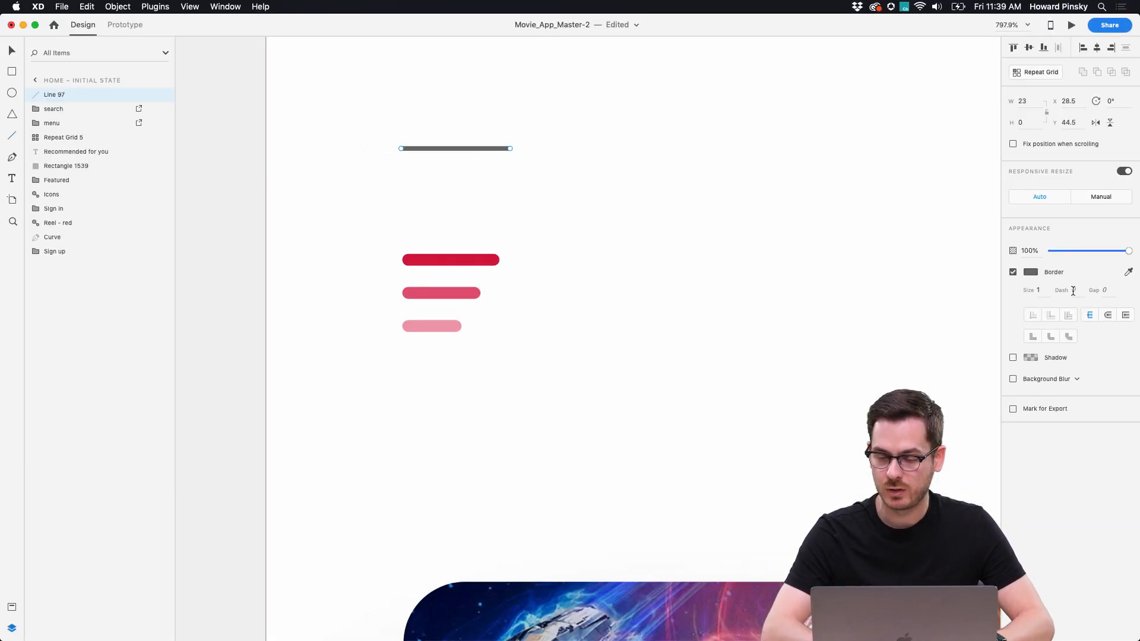
# Step: Set the new line's border size to 3 and give it round caps
pyautogui.click(933, 307)
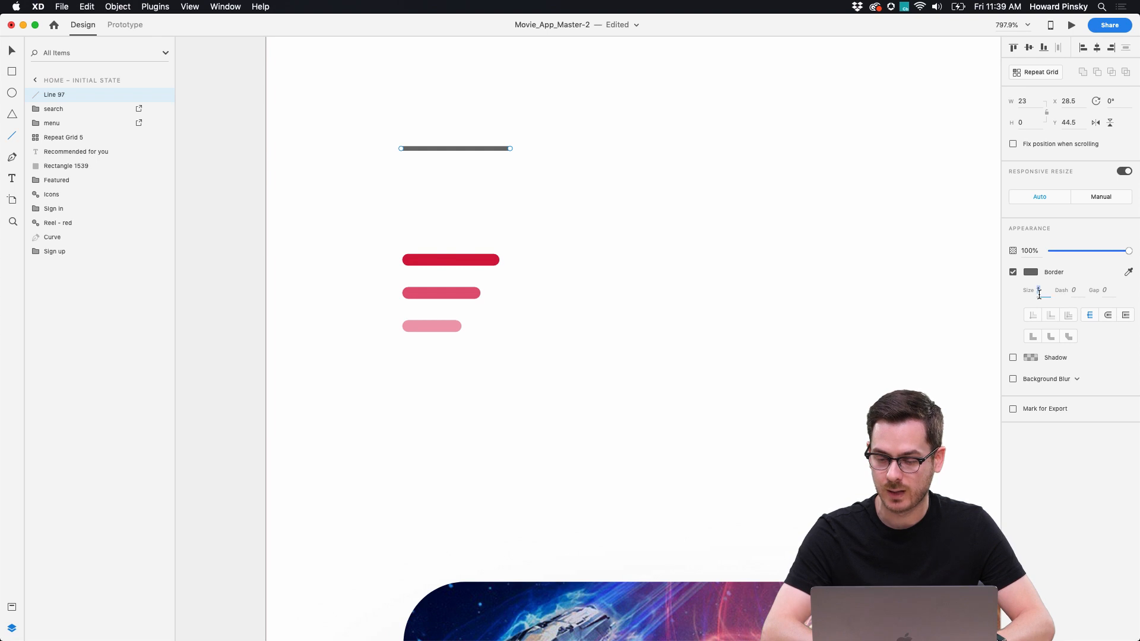
pyautogui.write('2')
pyautogui.press('Return')
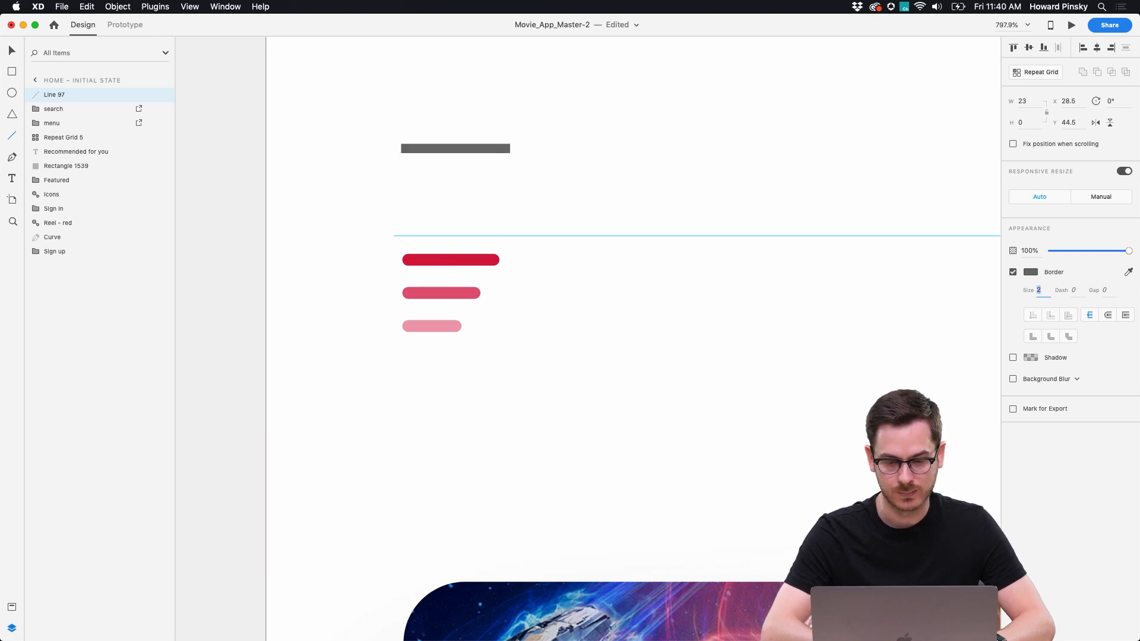
pyautogui.click(1108, 317)
pyautogui.write('3')
pyautogui.press('Return')
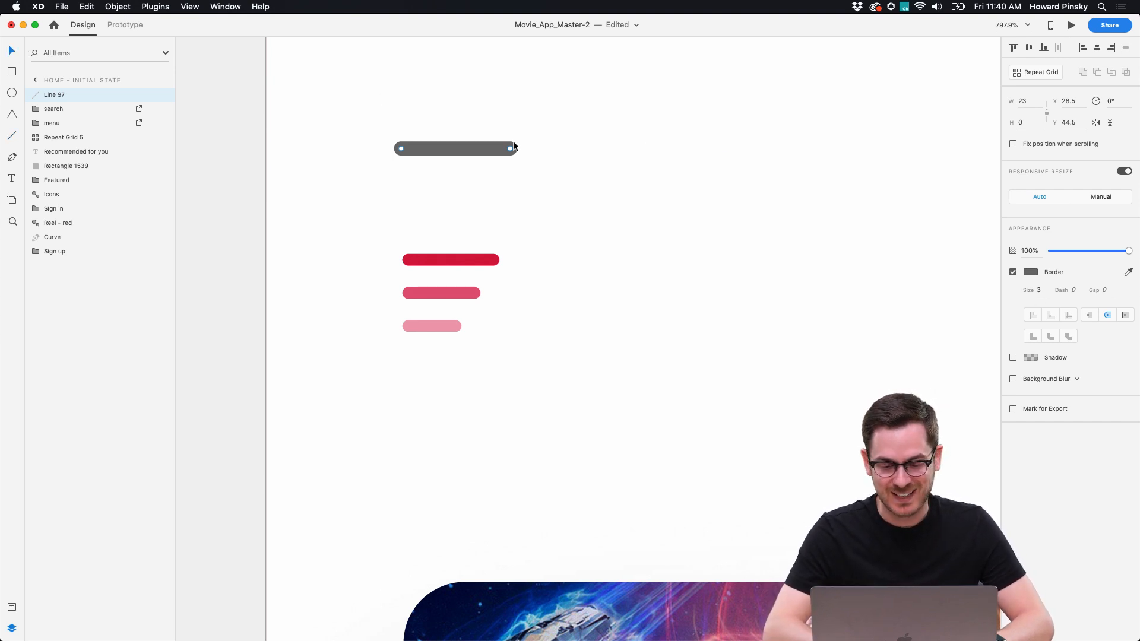
# Step: Shorten the line to 19 wide above the original menu icon and sample its border colour from the icon's red first bar
pyautogui.moveTo(467, 149); pyautogui.dragTo(489, 229)
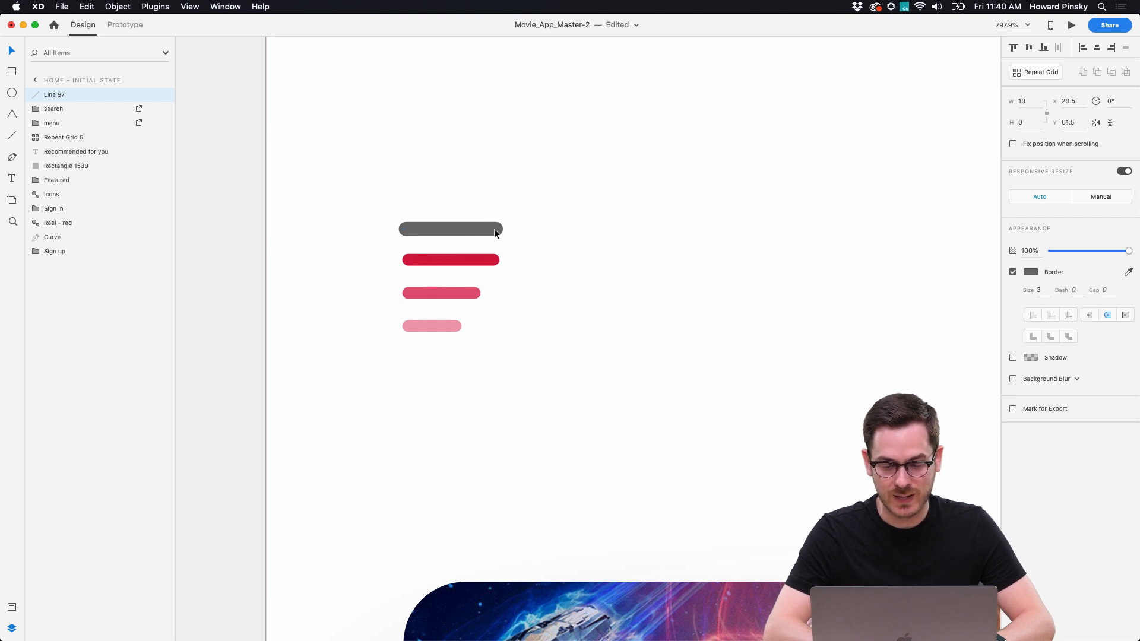
pyautogui.moveTo(464, 229); pyautogui.dragTo(467, 162)
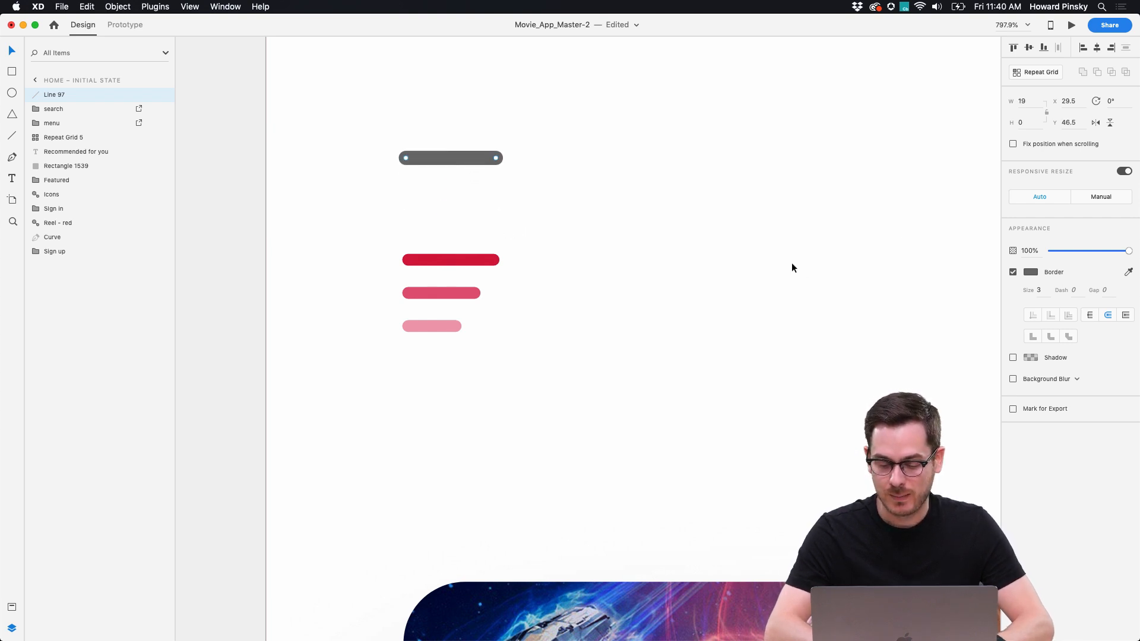
pyautogui.click(1128, 272)
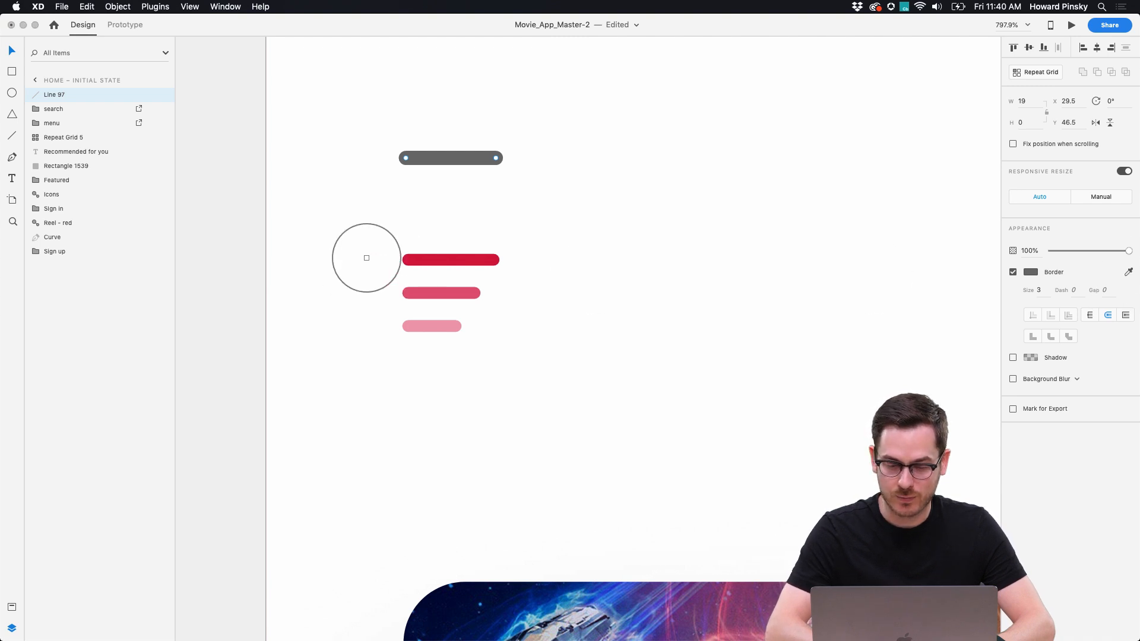
pyautogui.click(431, 261)
# Step: Duplicate the line just below, shorten the copy to 14 and sample its border colour from the original icon's middle bar
pyautogui.moveTo(463, 157); pyautogui.dragTo(463, 191)
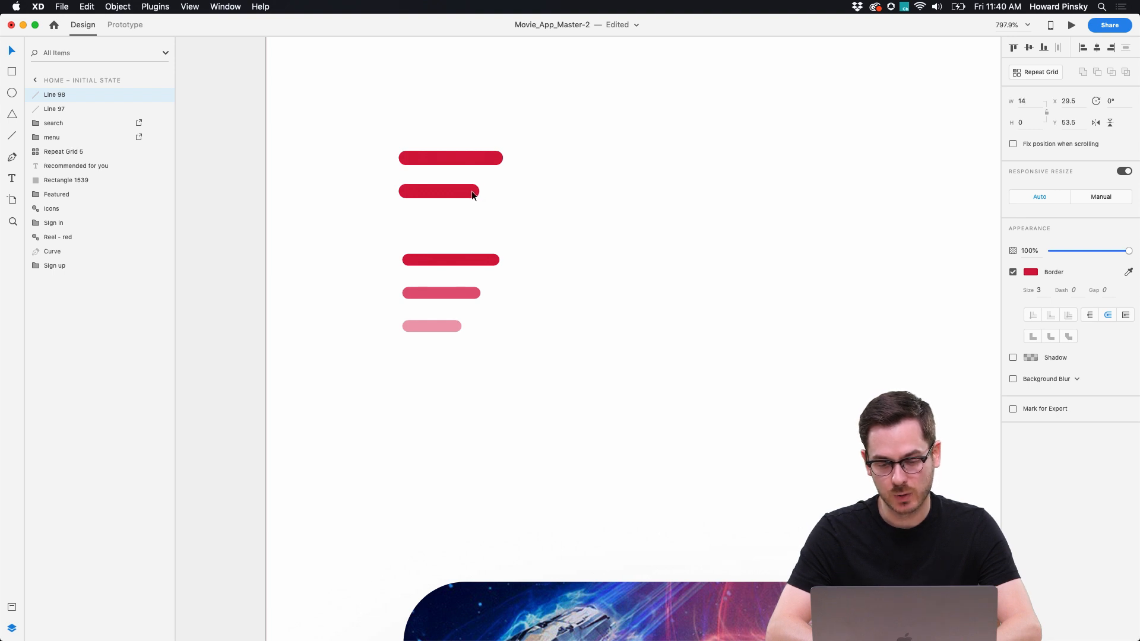
pyautogui.click(1128, 271)
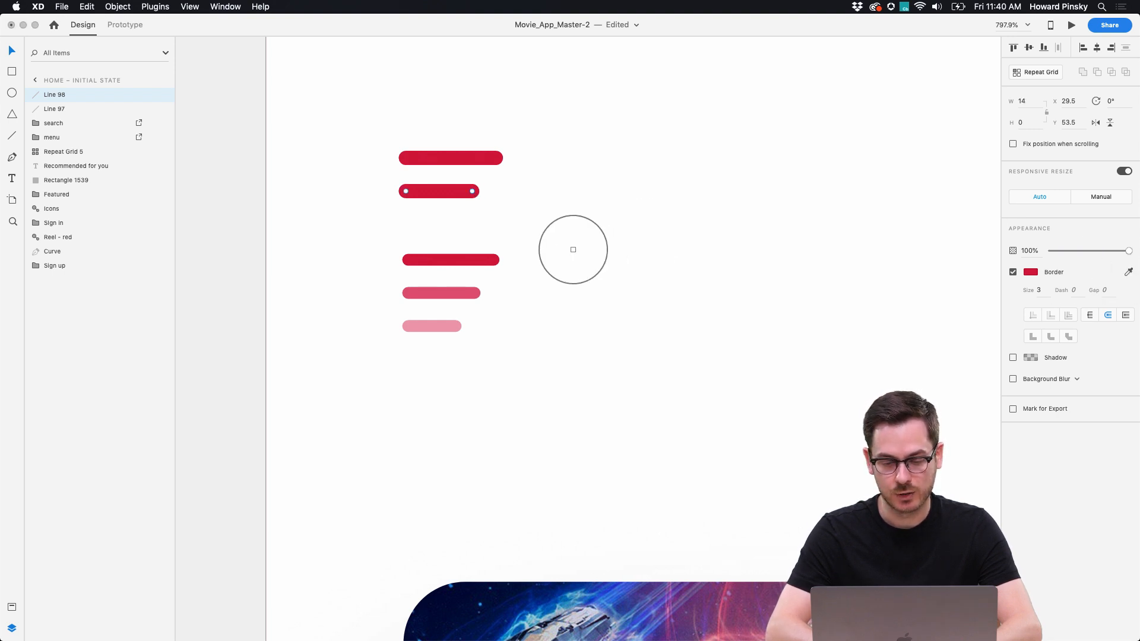
pyautogui.click(454, 294)
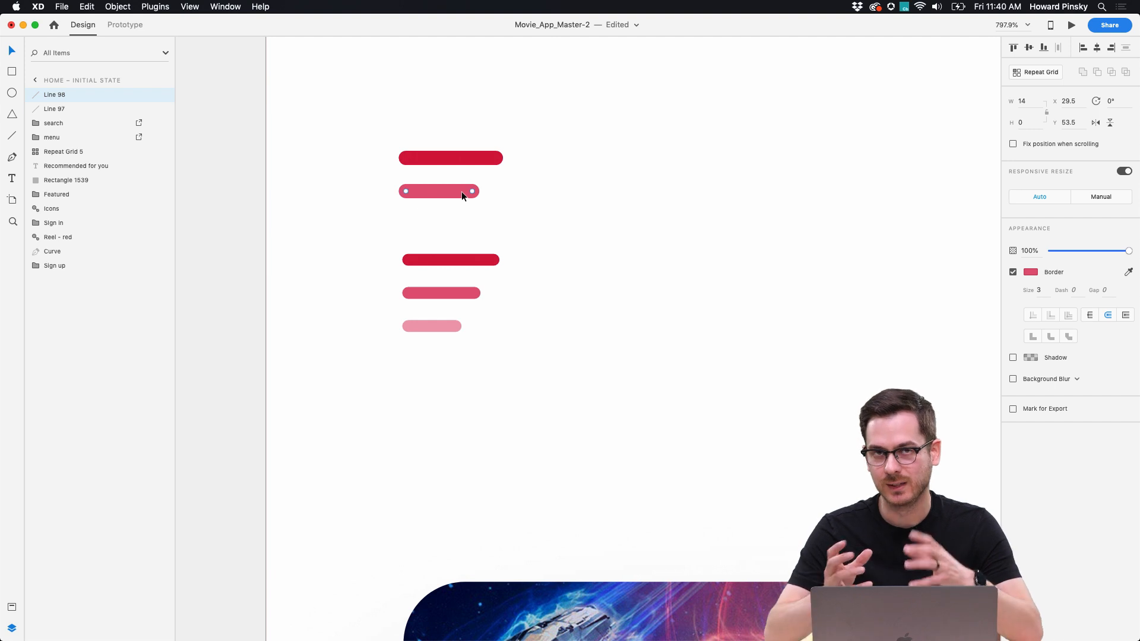
# Step: Duplicate the second line below it, shorten the copy to 9 and sample the palest bar's colour for its border
pyautogui.press('alt')
pyautogui.moveTo(438, 192); pyautogui.dragTo(446, 224)
pyautogui.click(1128, 273)
pyautogui.click(436, 327)
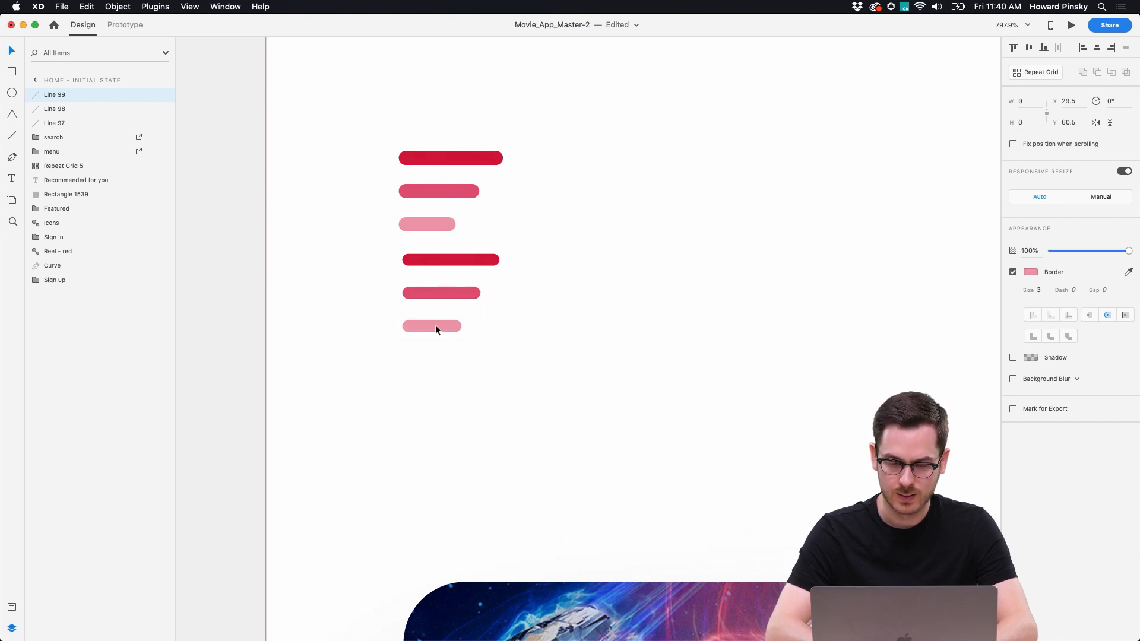
# Step: Delete the original menu icon below the new bars and undo the accidental move of the background curve
pyautogui.click(460, 265)
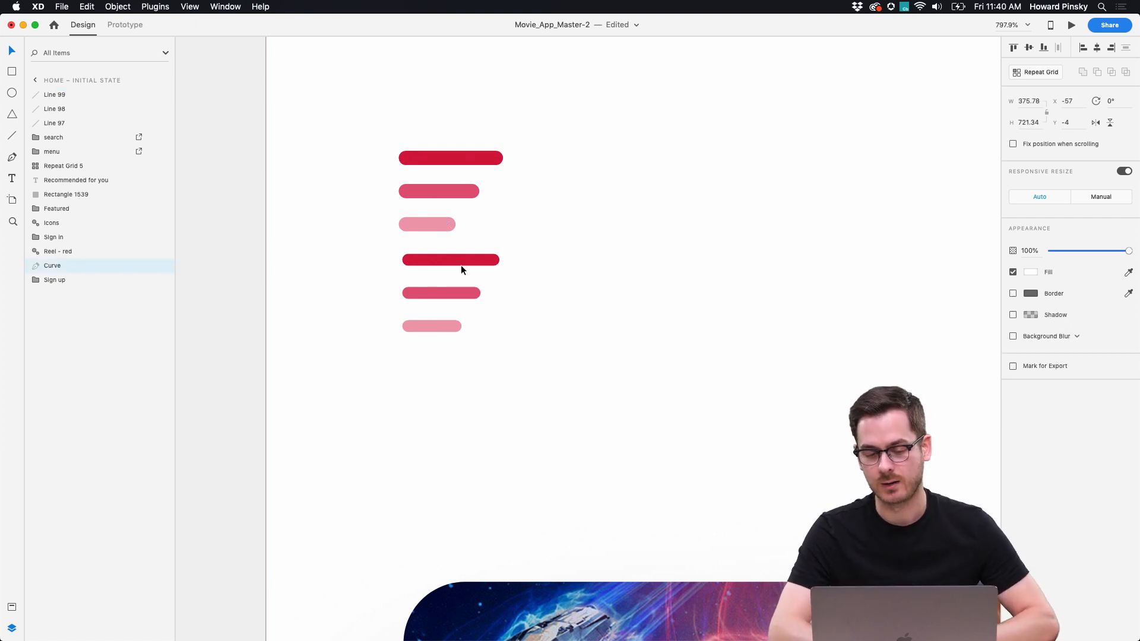
pyautogui.click(461, 265)
pyautogui.press('Delete')
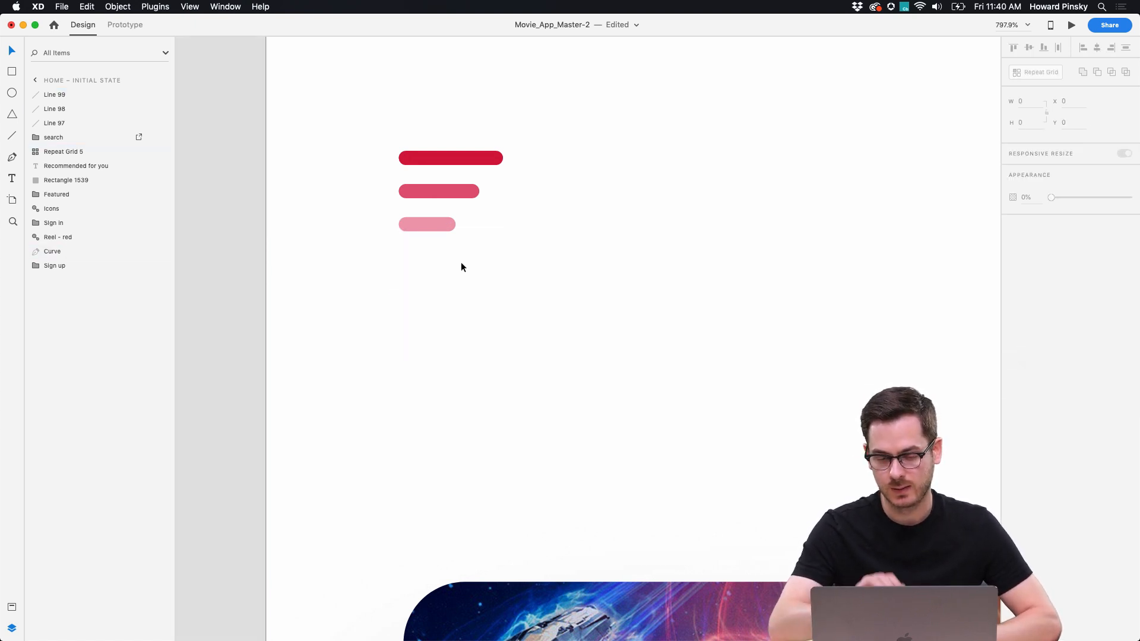
pyautogui.moveTo(405, 122); pyautogui.dragTo(486, 260)
pyautogui.press('super+z')
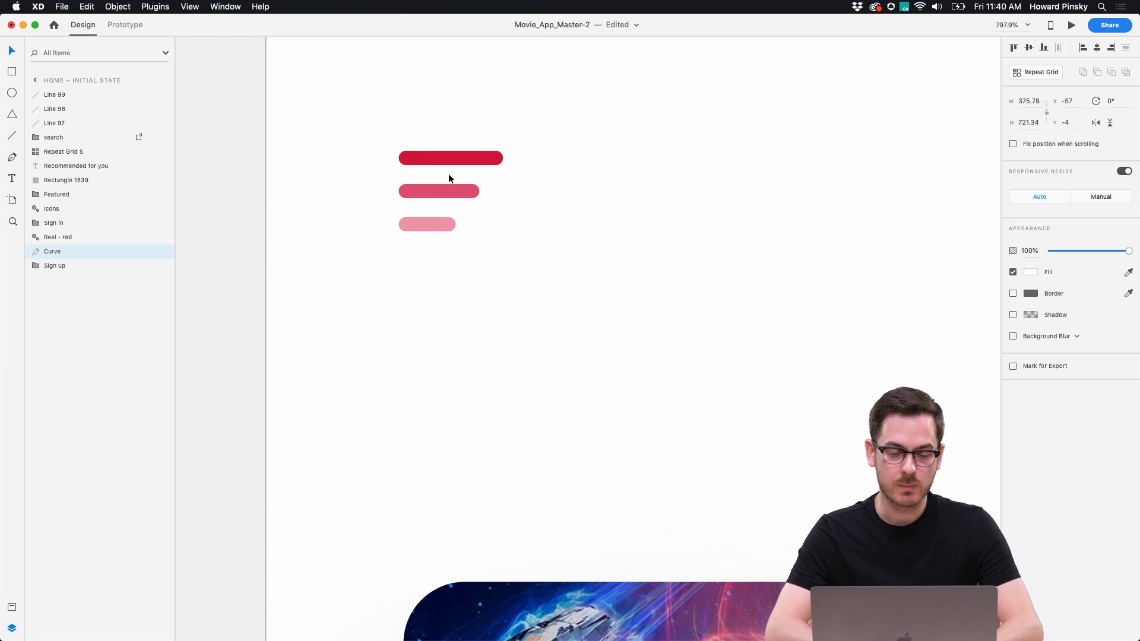
# Step: Turn the three new lines into a component and rename it Menu
pyautogui.click(445, 159)
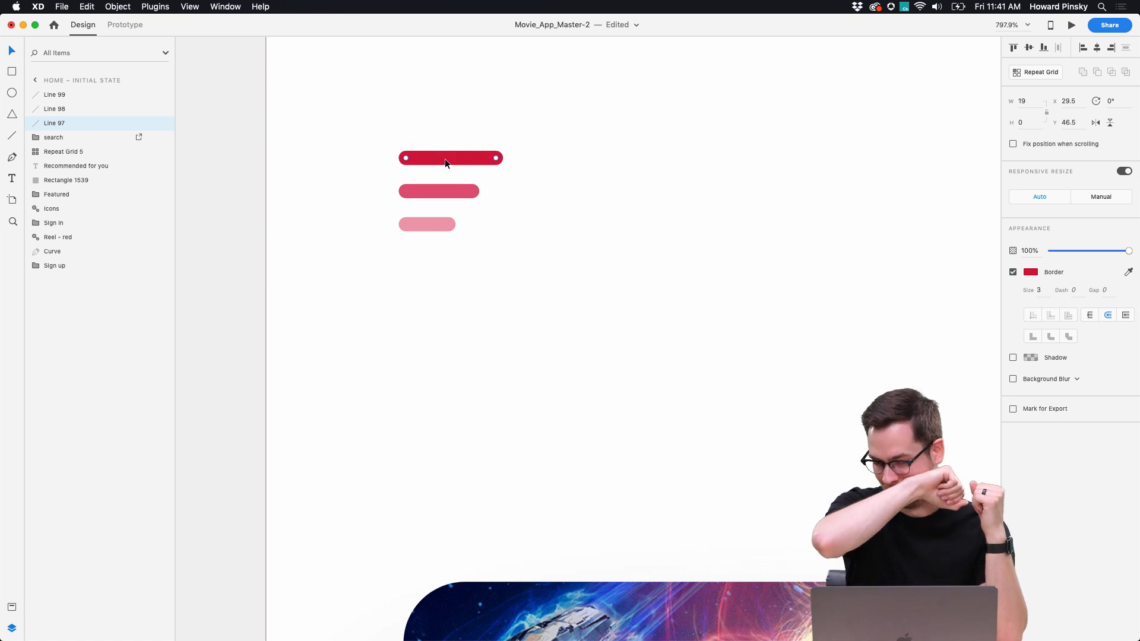
pyautogui.keyDown('shift'); pyautogui.click(434, 190); pyautogui.keyUp('shift')
pyautogui.keyDown('shift'); pyautogui.click(425, 224); pyautogui.keyUp('shift')
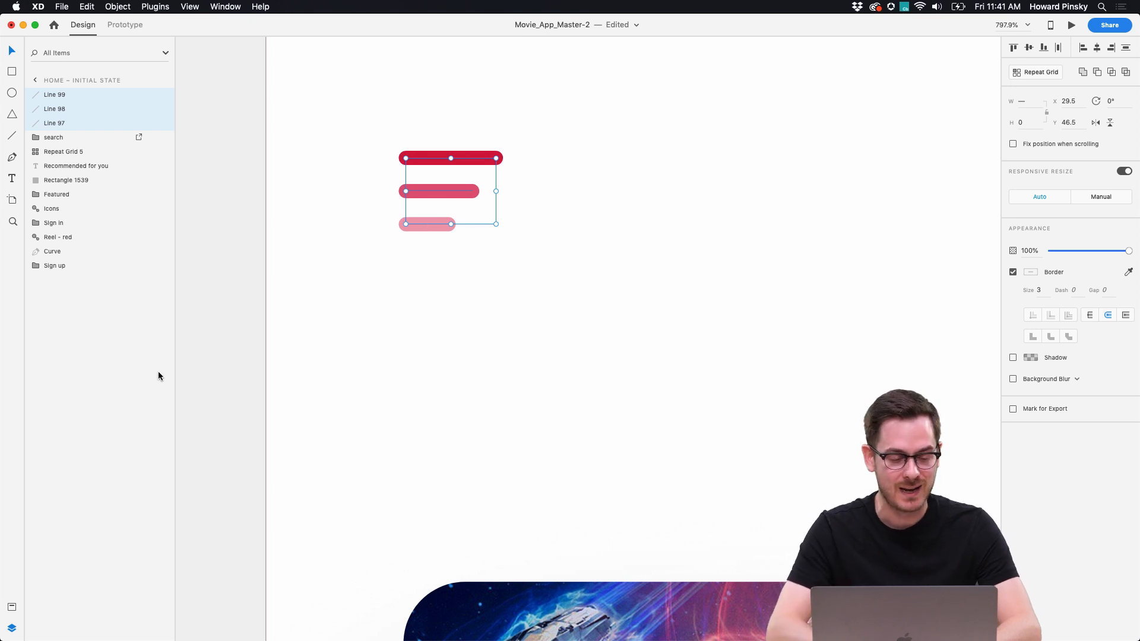
pyautogui.click(11, 606)
pyautogui.scroll(-5, 122, 269)
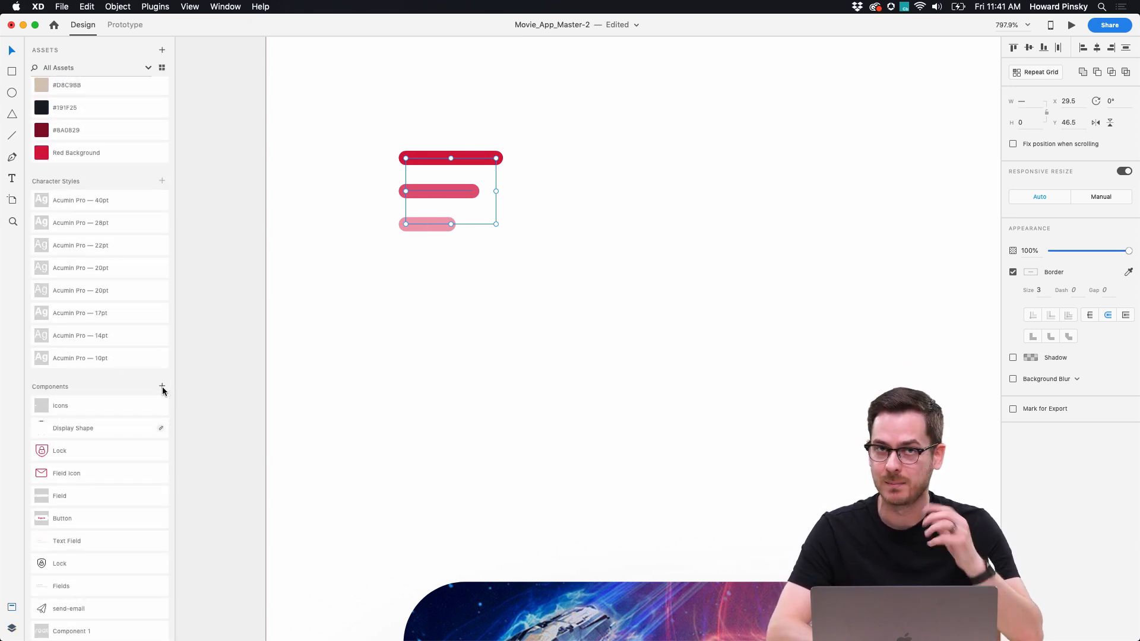
pyautogui.click(162, 387)
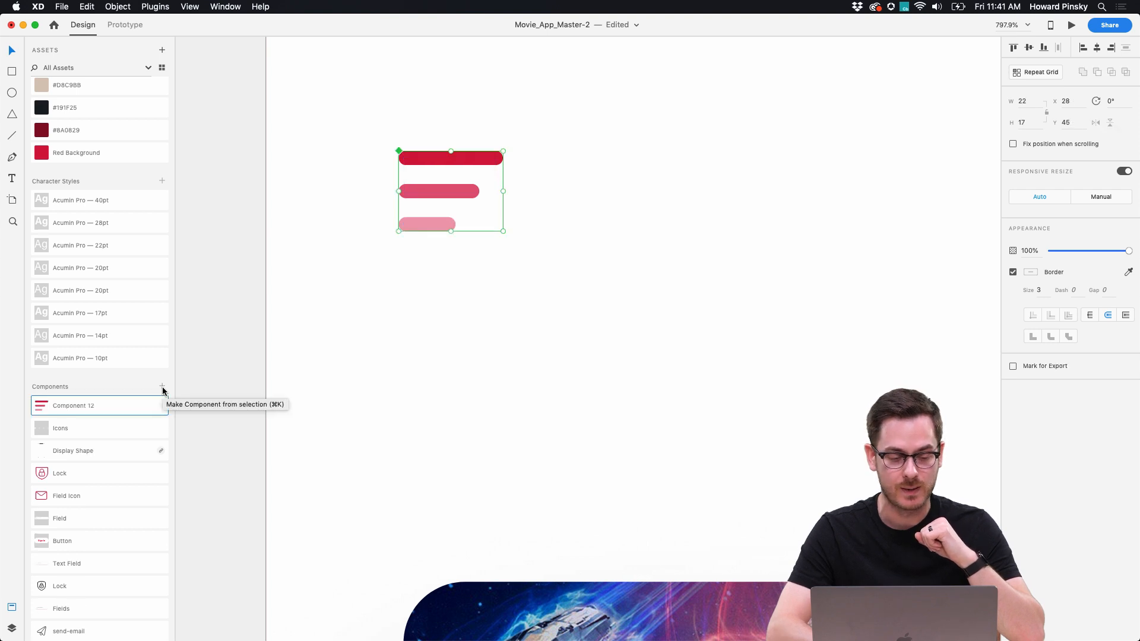
pyautogui.doubleClick(80, 406)
pyautogui.write('Menu')
pyautogui.press('Return')
# Step: Move the Menu component down level with the logo, place a horizontal guide above the header icons and clear the selection
pyautogui.scroll(-5, 368, 269)
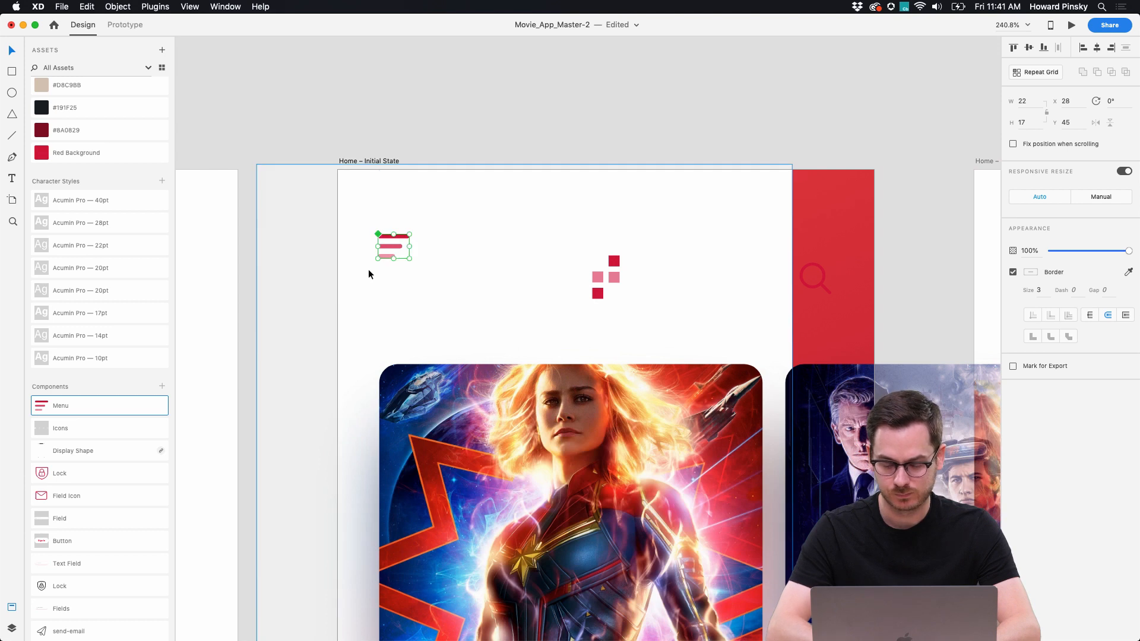
pyautogui.moveTo(391, 244); pyautogui.dragTo(392, 277)
pyautogui.moveTo(431, 169); pyautogui.dragTo(465, 254)
pyautogui.moveTo(725, 191); pyautogui.dragTo(806, 188)
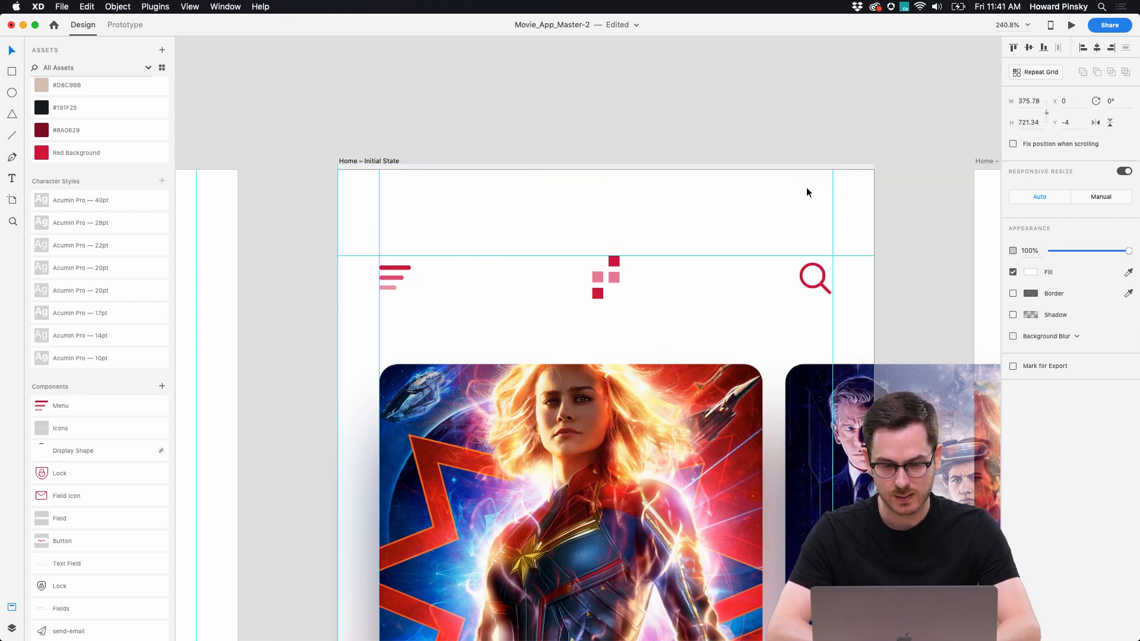
pyautogui.click(738, 75)
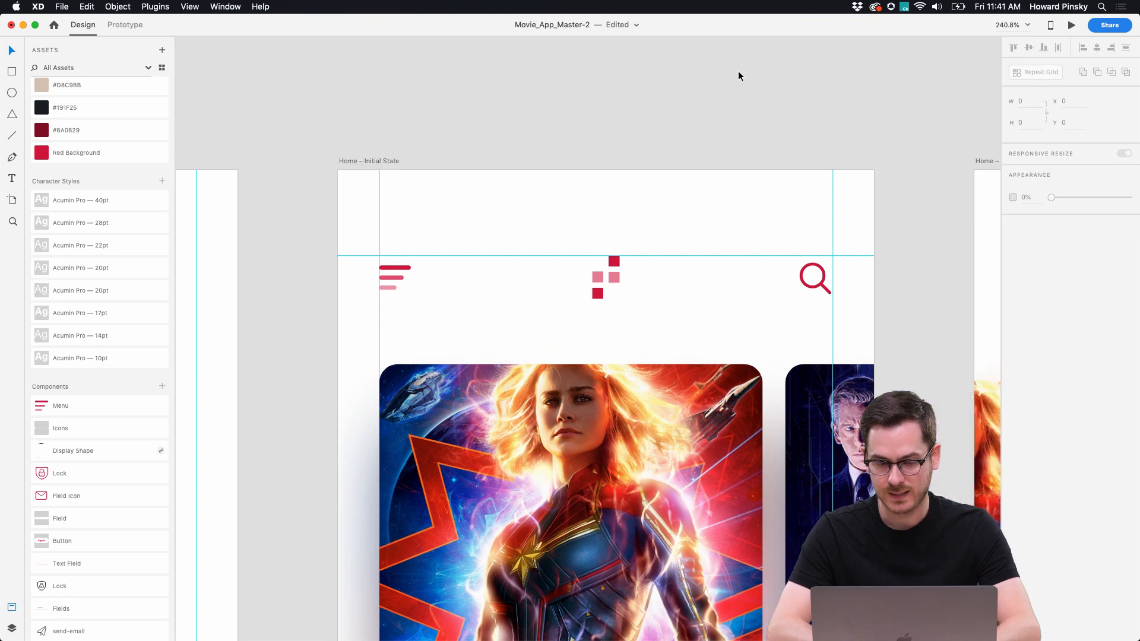
# Step: Copy the Menu component from Home – Initial State and delete the old menu icons on Home – Drag and Home – Second State
pyautogui.click(395, 277)
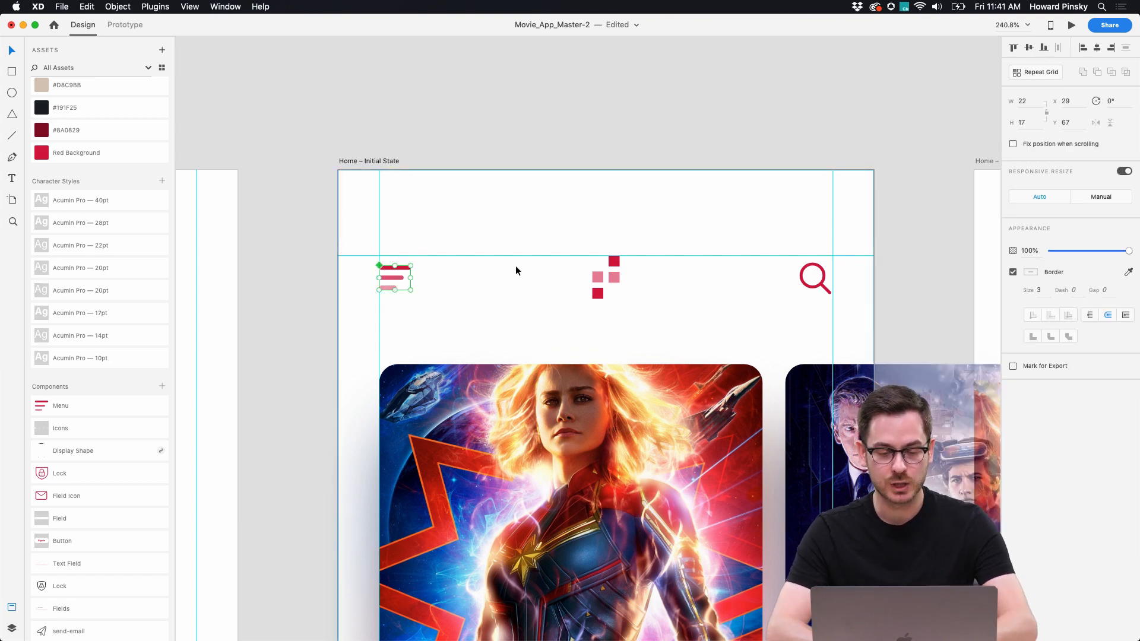
pyautogui.hscroll(10, 515, 265)
pyautogui.click(521, 281)
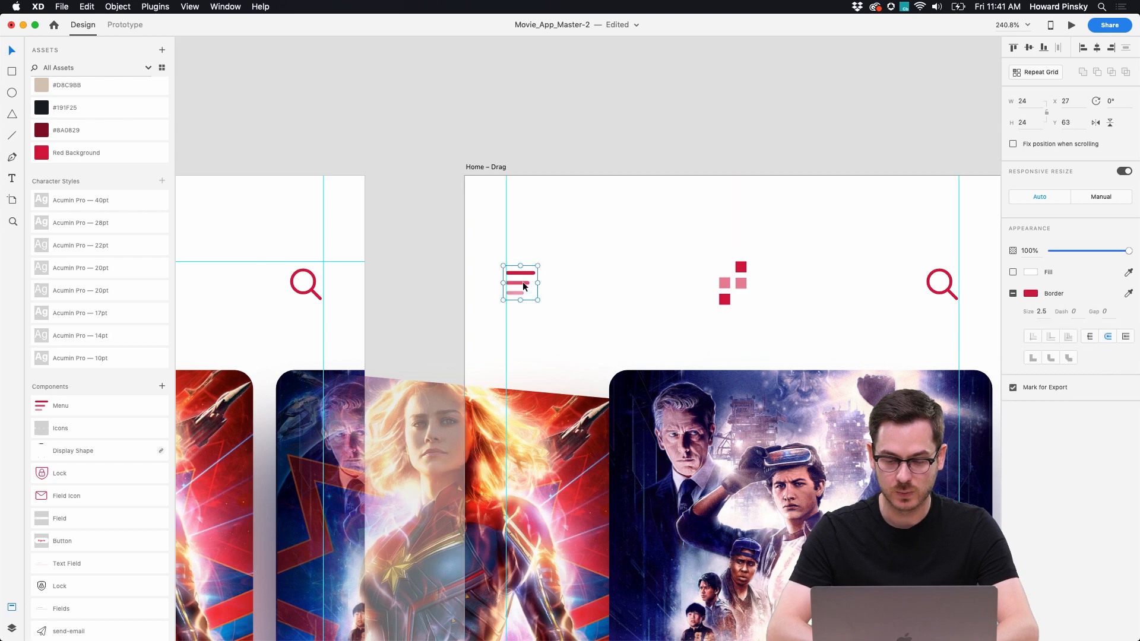
pyautogui.hscroll(10, 564, 278)
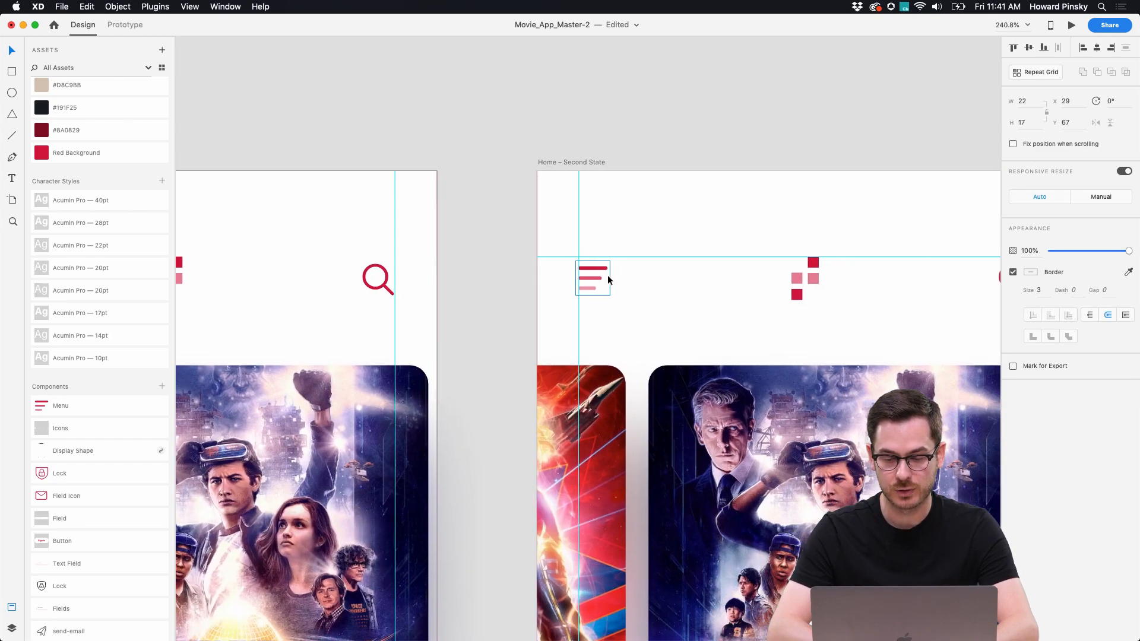
pyautogui.press('Delete')
pyautogui.scroll(-5, 598, 277)
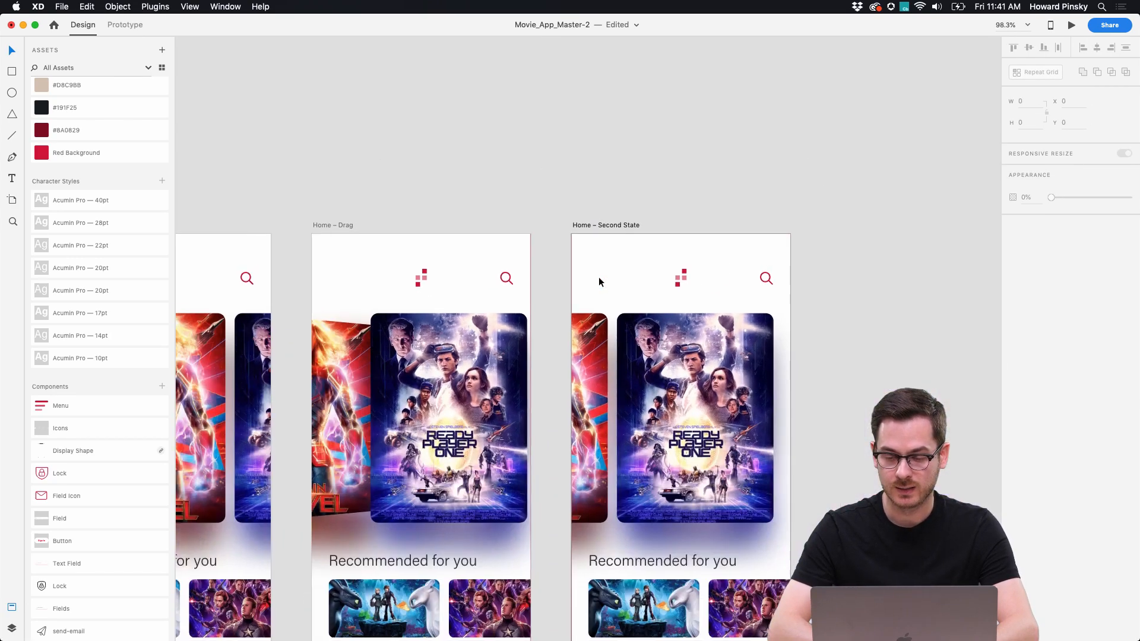
# Step: Paste the Menu component into the headers of Home – Drag and Home – Second State together and clear the selection
pyautogui.hscroll(2, 240, 167)
pyautogui.scroll(-2, 240, 166)
pyautogui.moveTo(254, 139); pyautogui.dragTo(730, 620)
pyautogui.press('super+v')
pyautogui.click(299, 137)
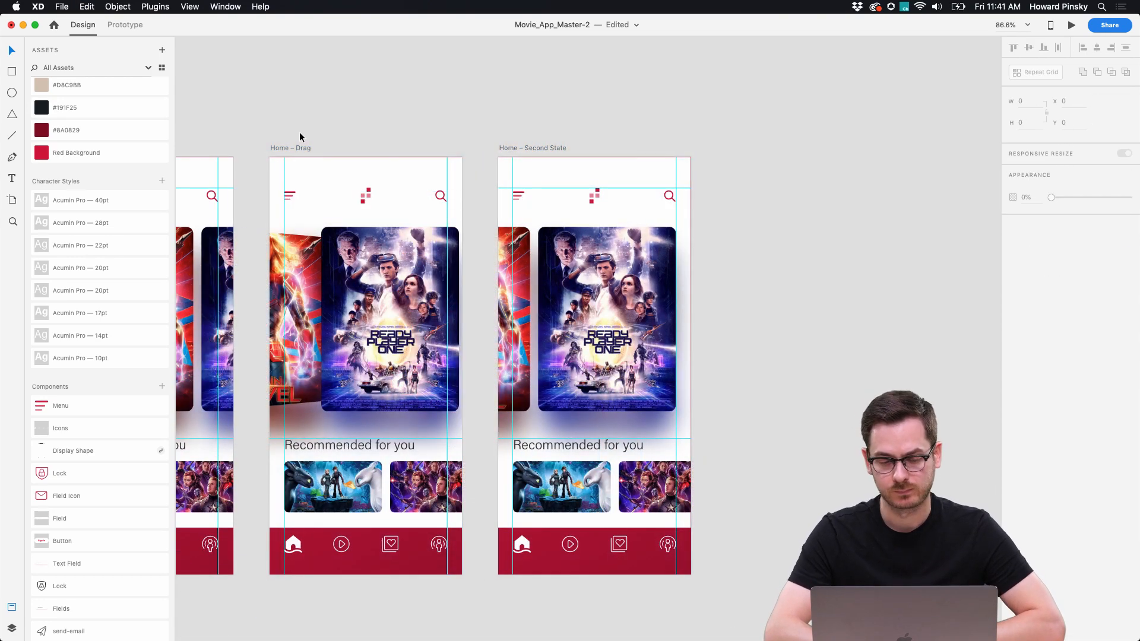
# Step: Paste the Menu component into the header of the Home – Blank artboard
pyautogui.scroll(6, 304, 130)
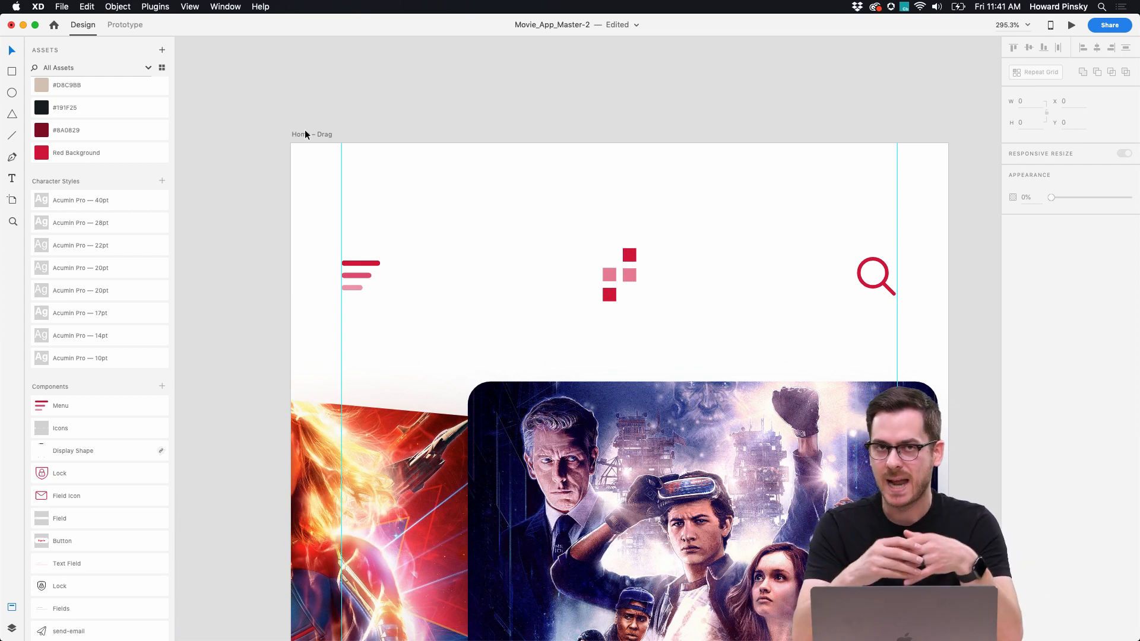
pyautogui.hscroll(-10, 305, 134)
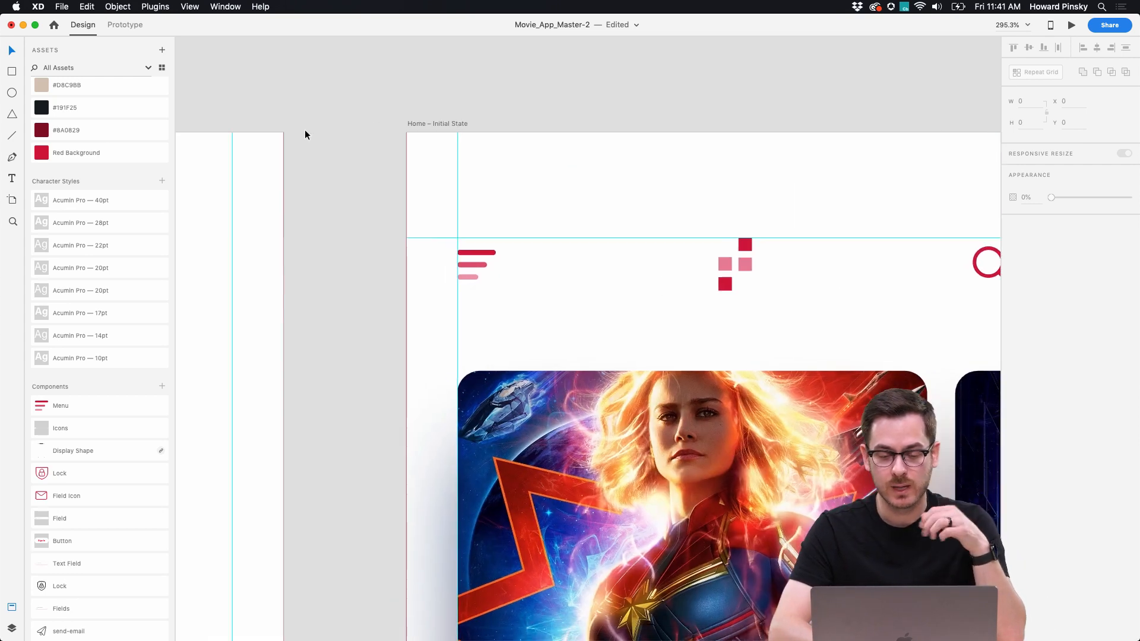
pyautogui.hscroll(-10, 304, 129)
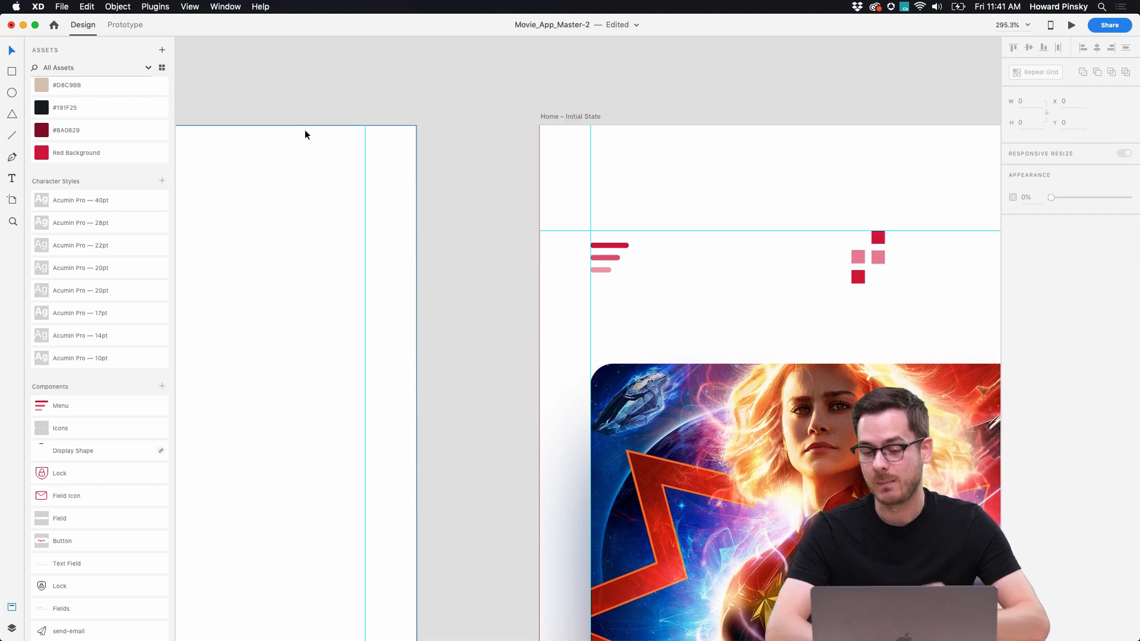
pyautogui.click(343, 183)
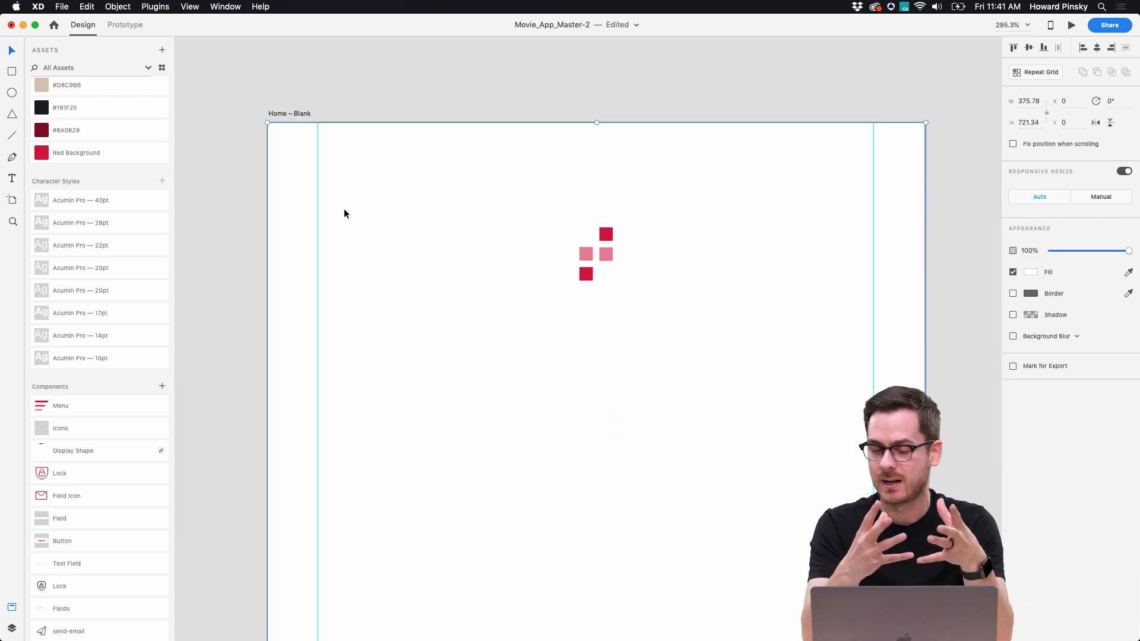
pyautogui.press('super+v')
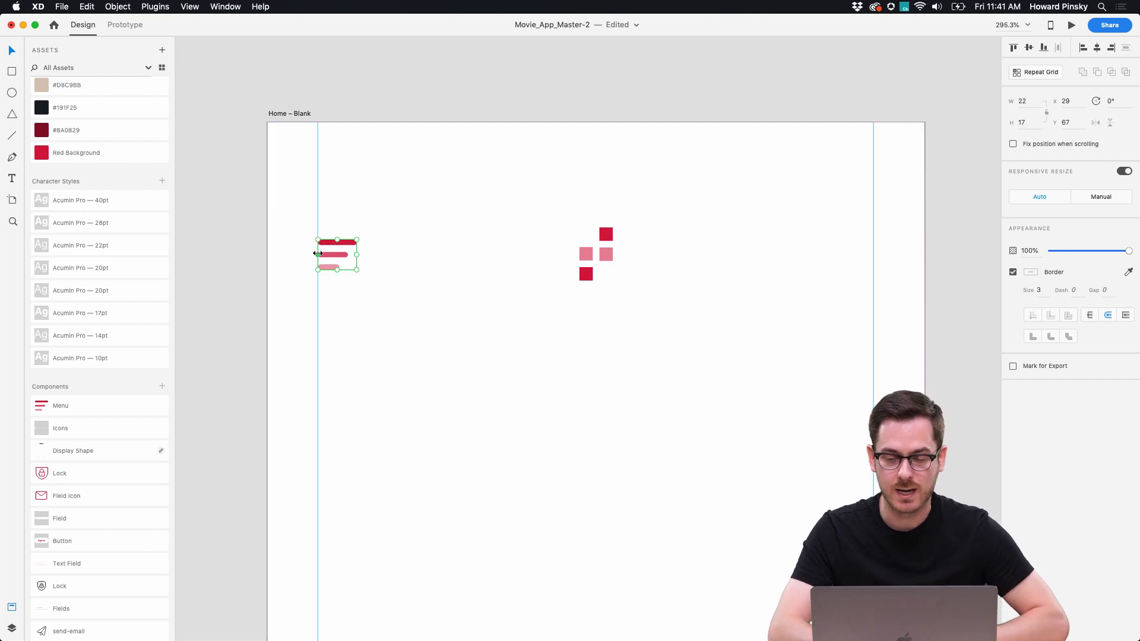
# Step: Stretch the Home – Blank menu icon leftwards, shorten its top bar back to the guide at width 20 and shift the middle bar right
pyautogui.scroll(5, 317, 254)
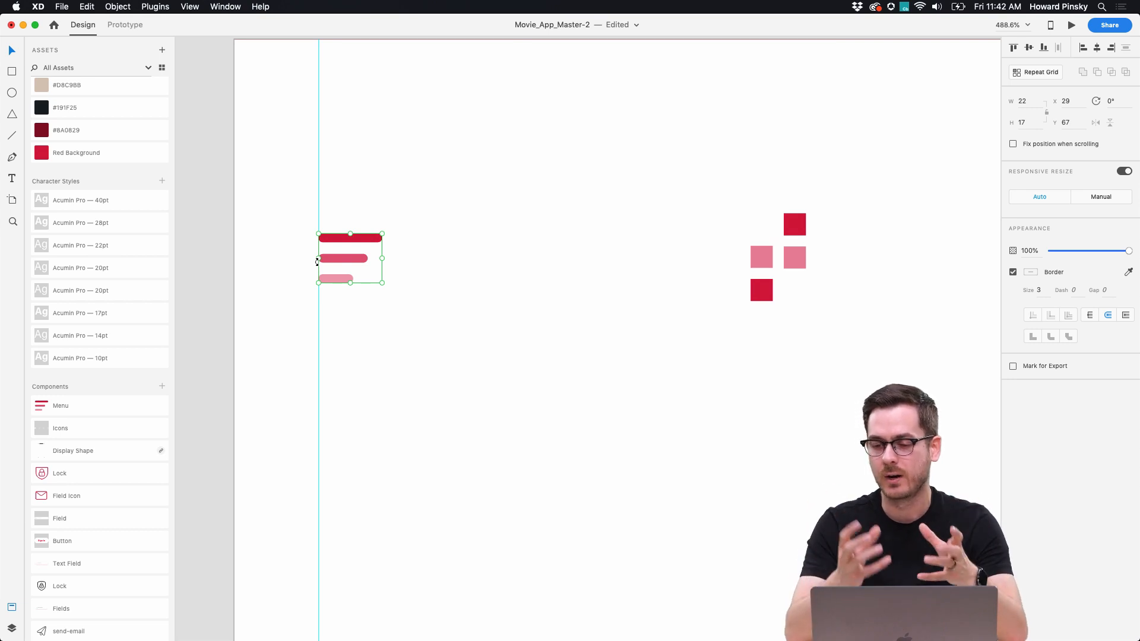
pyautogui.moveTo(317, 259); pyautogui.dragTo(262, 258)
pyautogui.doubleClick(274, 238)
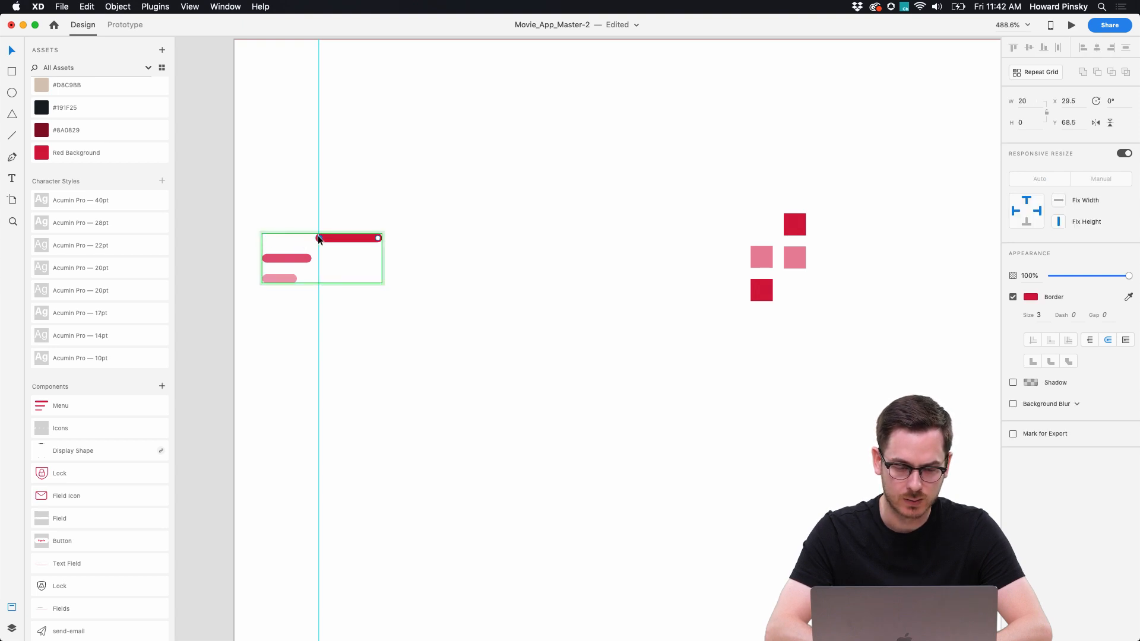
pyautogui.moveTo(280, 255); pyautogui.dragTo(305, 255)
pyautogui.click(332, 238)
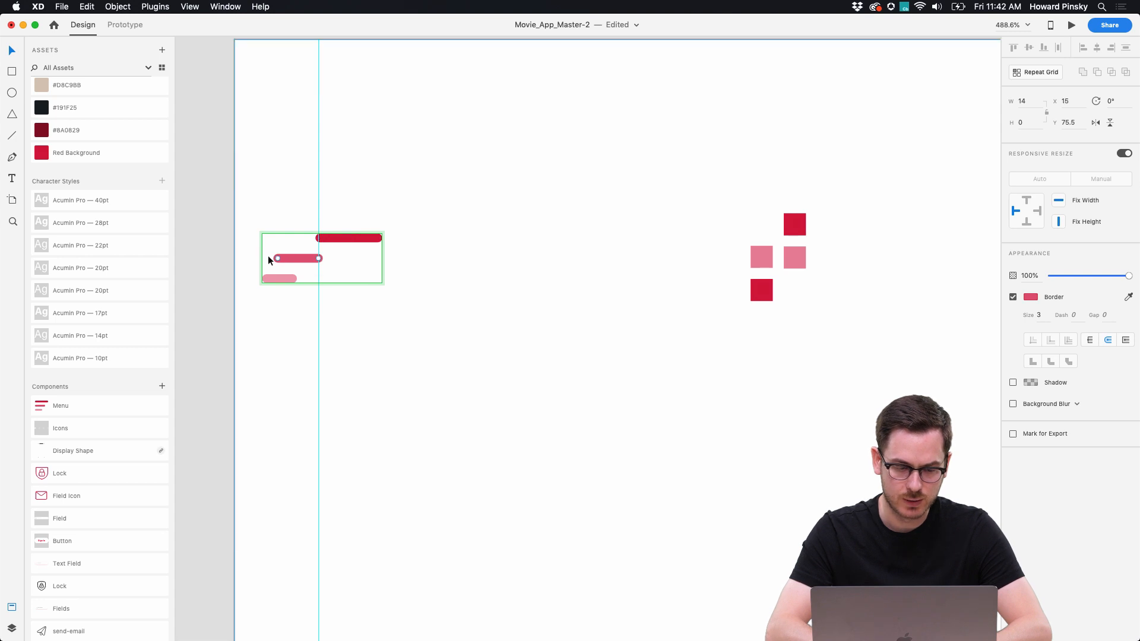
# Step: Widen the menu icon leftwards to about 48.5, shorten its top bar to the guide and stagger the middle and bottom bars below it
pyautogui.press('Escape')
pyautogui.moveTo(262, 258); pyautogui.dragTo(241, 258)
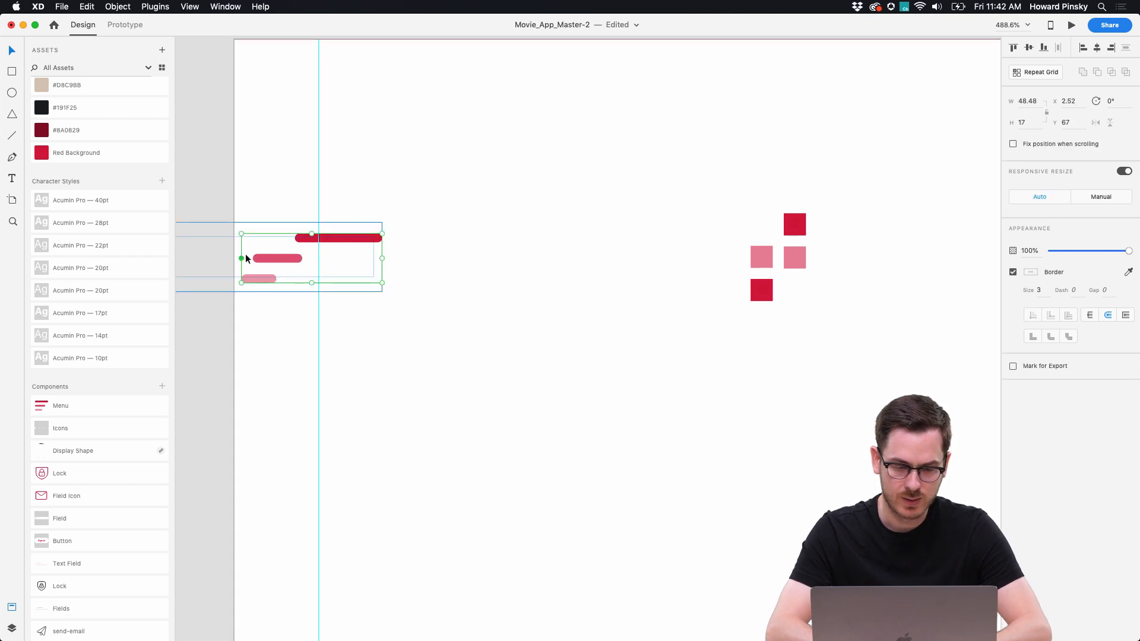
pyautogui.doubleClick(305, 239)
pyautogui.moveTo(301, 238); pyautogui.dragTo(312, 237)
pyautogui.click(283, 259)
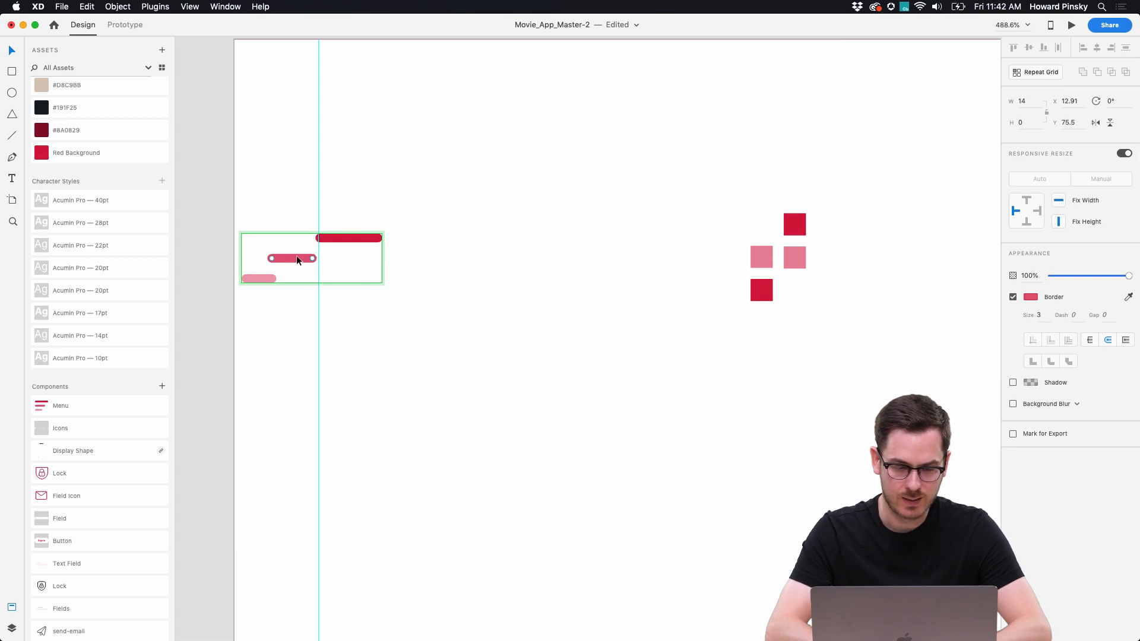
pyautogui.click(265, 276)
pyautogui.press('Left')
pyautogui.press('Left')
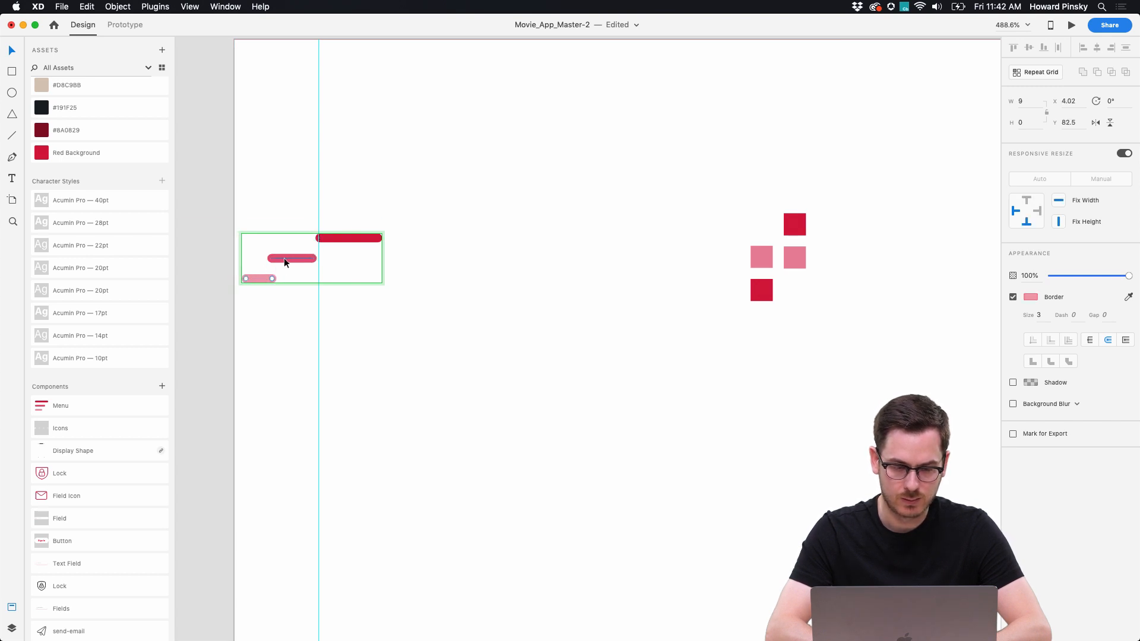
# Step: Move the staggered menu icon past the left edge of Home – Blank to X -30.48 and set its opacity to 0%
pyautogui.press('Escape')
pyautogui.moveTo(341, 242); pyautogui.dragTo(248, 241)
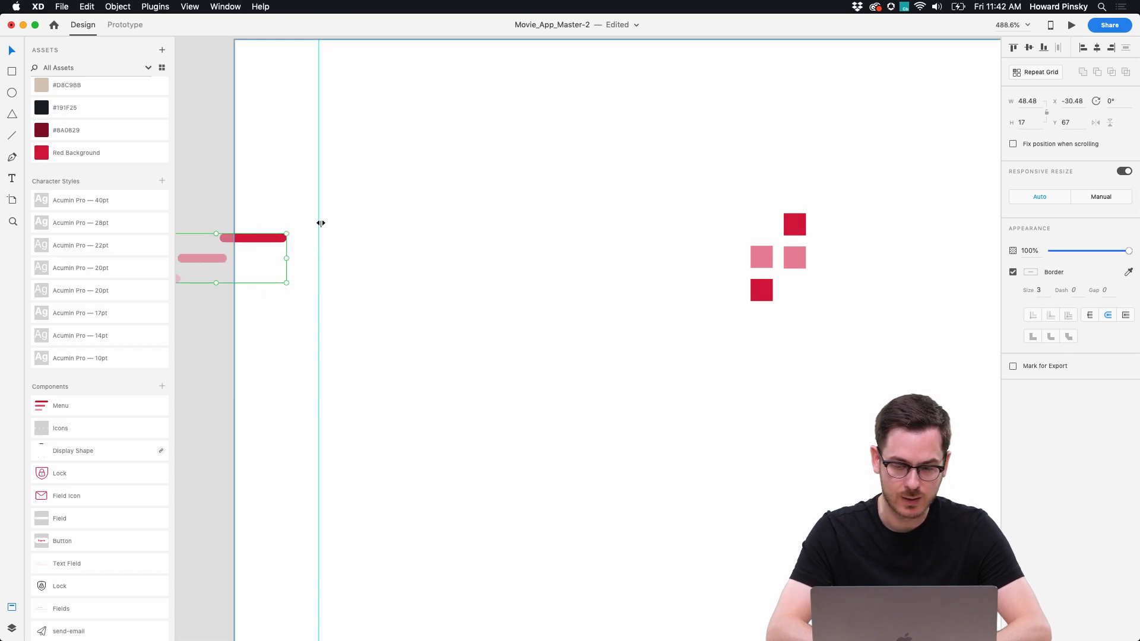
pyautogui.moveTo(1088, 254); pyautogui.dragTo(1050, 251)
pyautogui.scroll(-5, 738, 286)
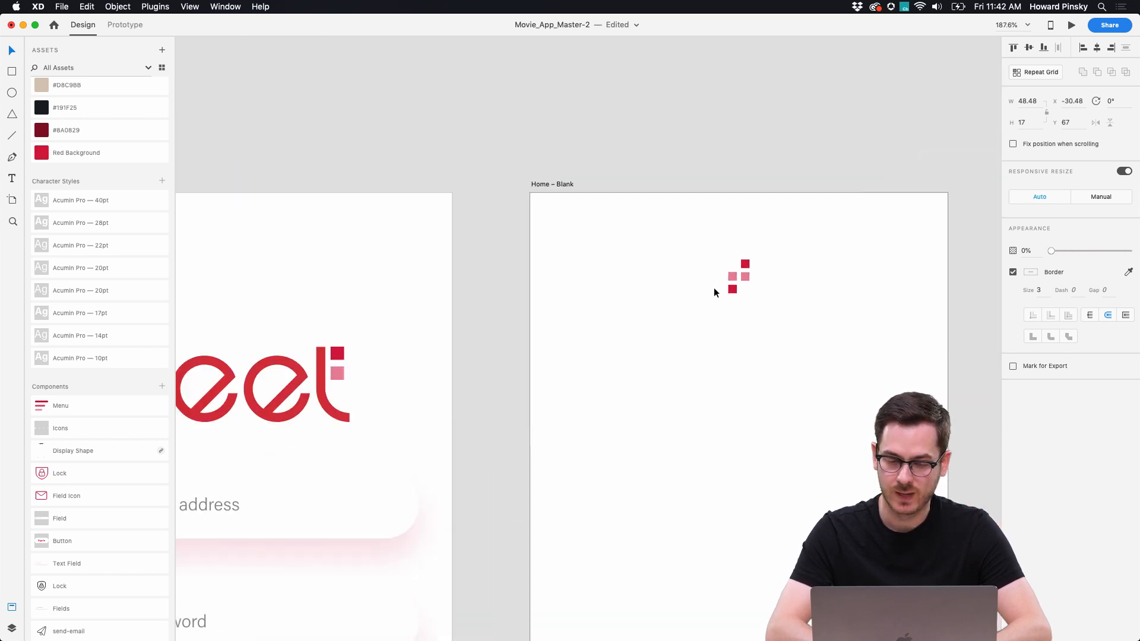
# Step: Preview the prototype from the login screen through to the home screen and close the preview
pyautogui.click(300, 218)
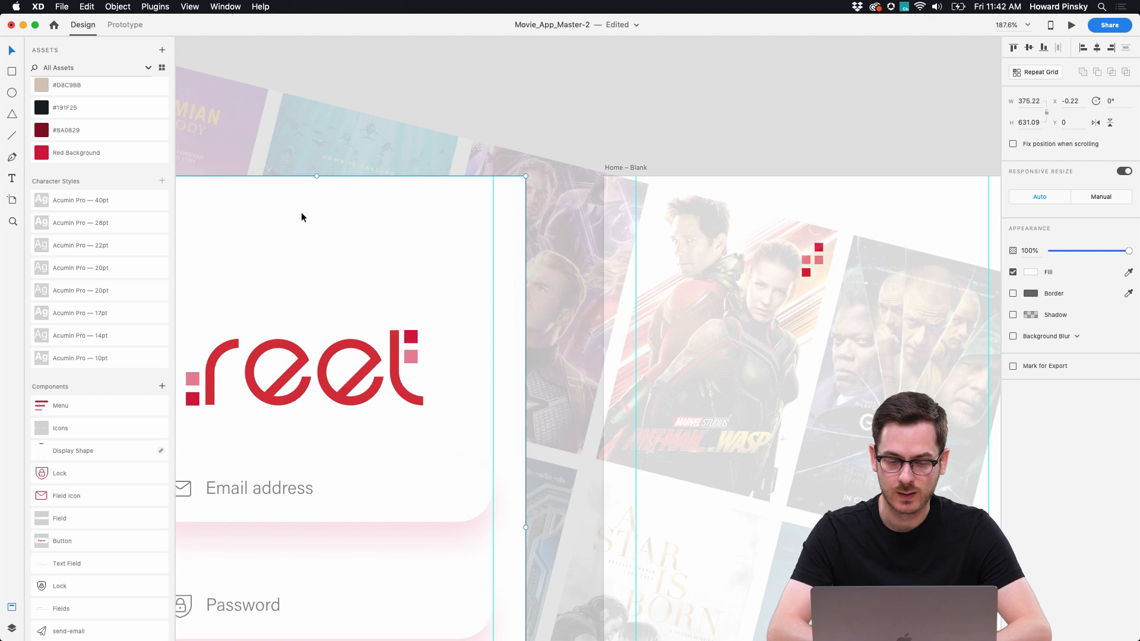
pyautogui.click(1071, 25)
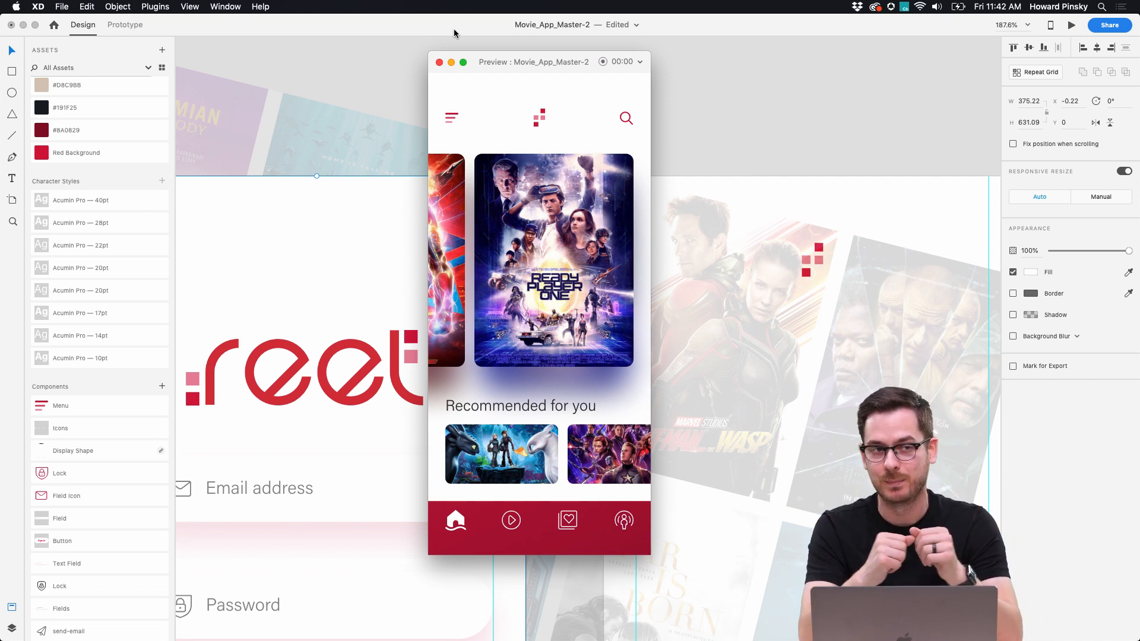
pyautogui.press('super+w')
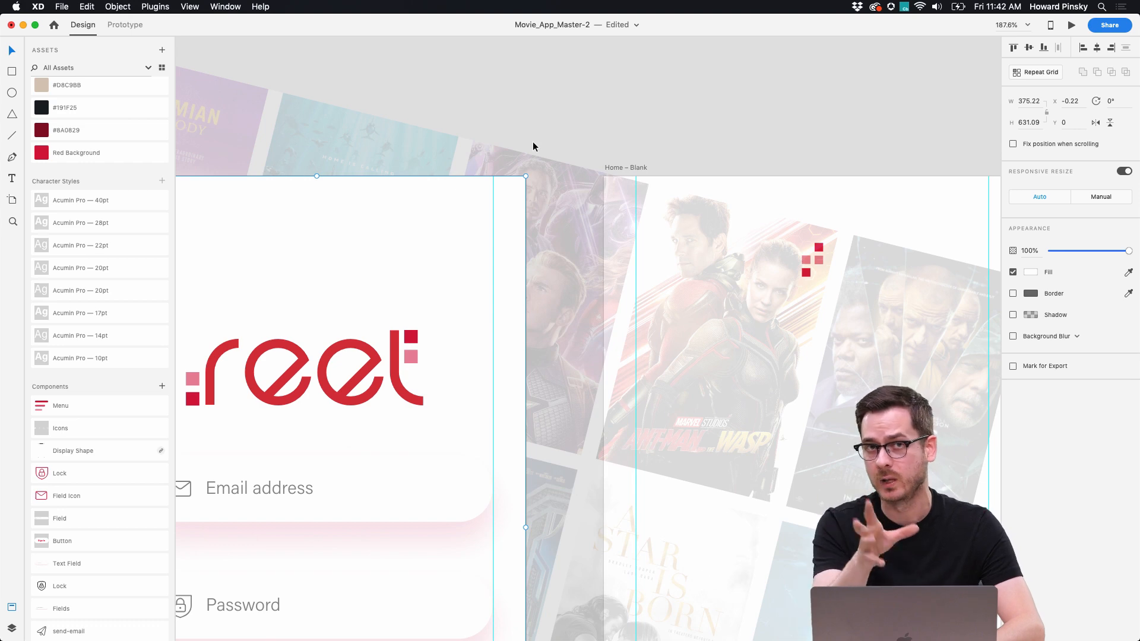
# Step: Duplicate the Home – Second State artboard beside the original and clear the selection
pyautogui.scroll(-5, 533, 143)
pyautogui.hscroll(12, 533, 142)
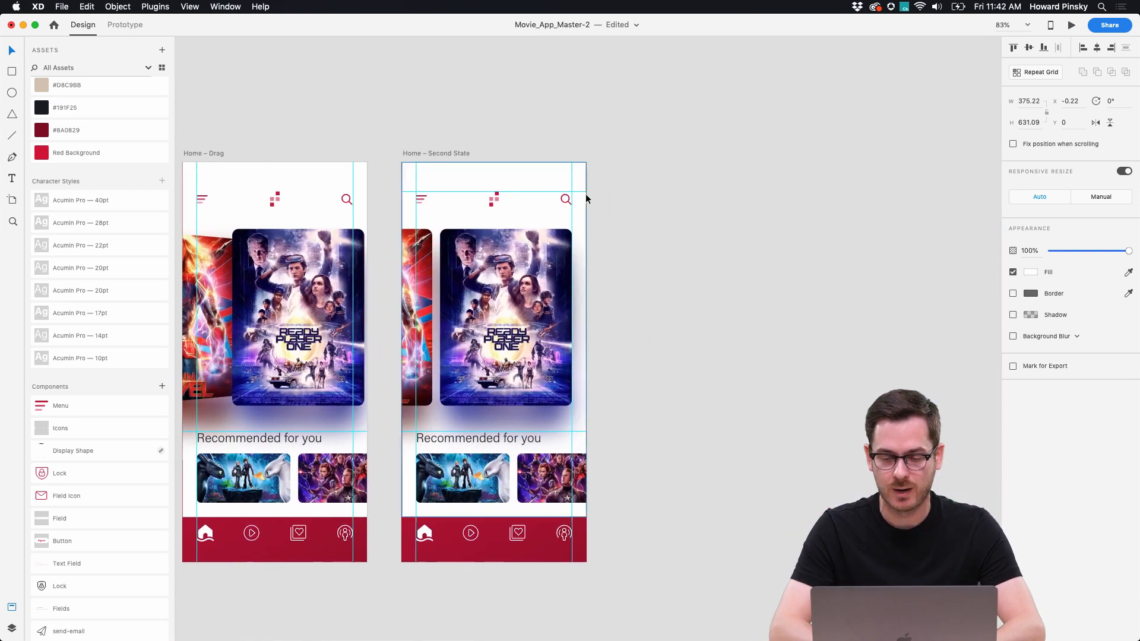
pyautogui.click(633, 238)
pyautogui.hscroll(3, 634, 238)
pyautogui.scroll(-1, 634, 238)
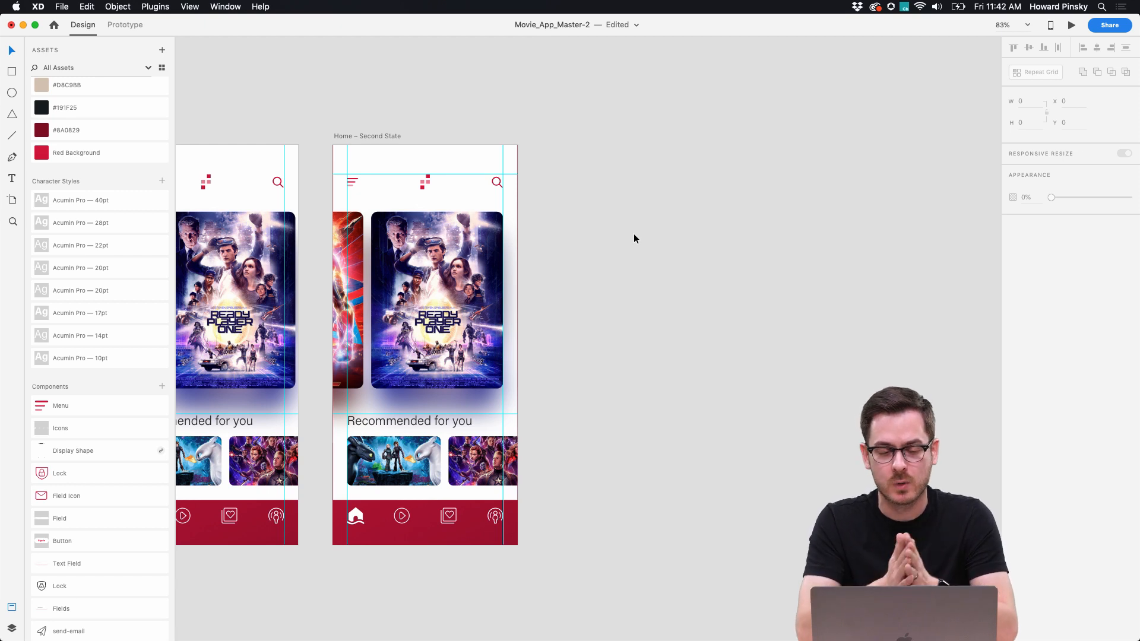
pyautogui.click(356, 138)
pyautogui.press('super+d')
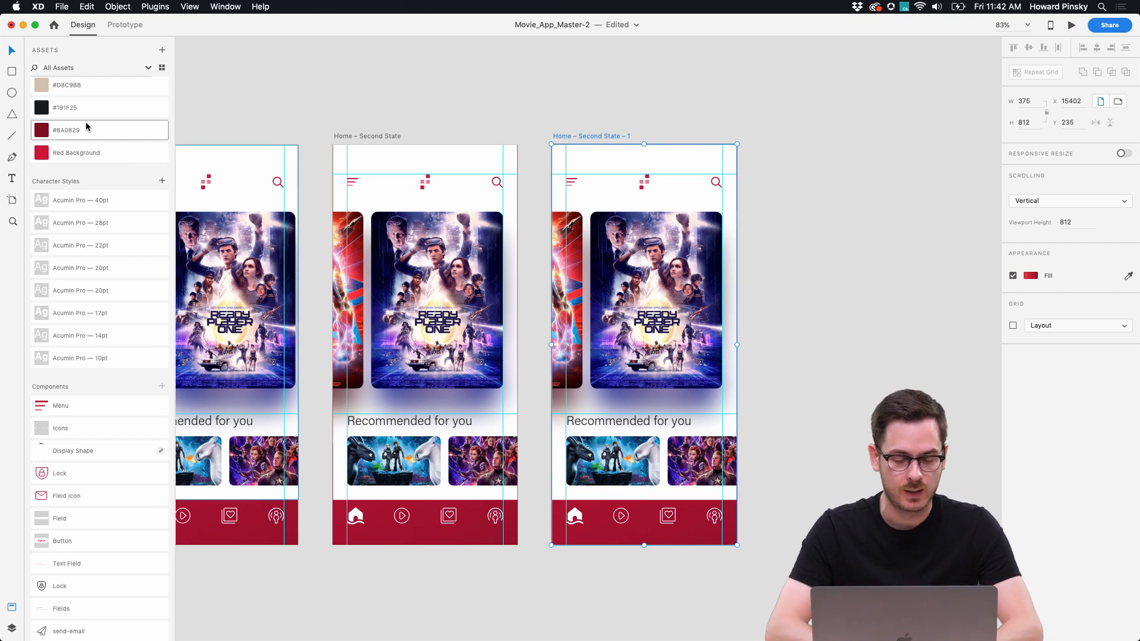
pyautogui.press('Escape')
# Step: Draw a 322 × 812 rectangle from the duplicated artboard's top-left corner, fill it black and remove its border
pyautogui.click(11, 73)
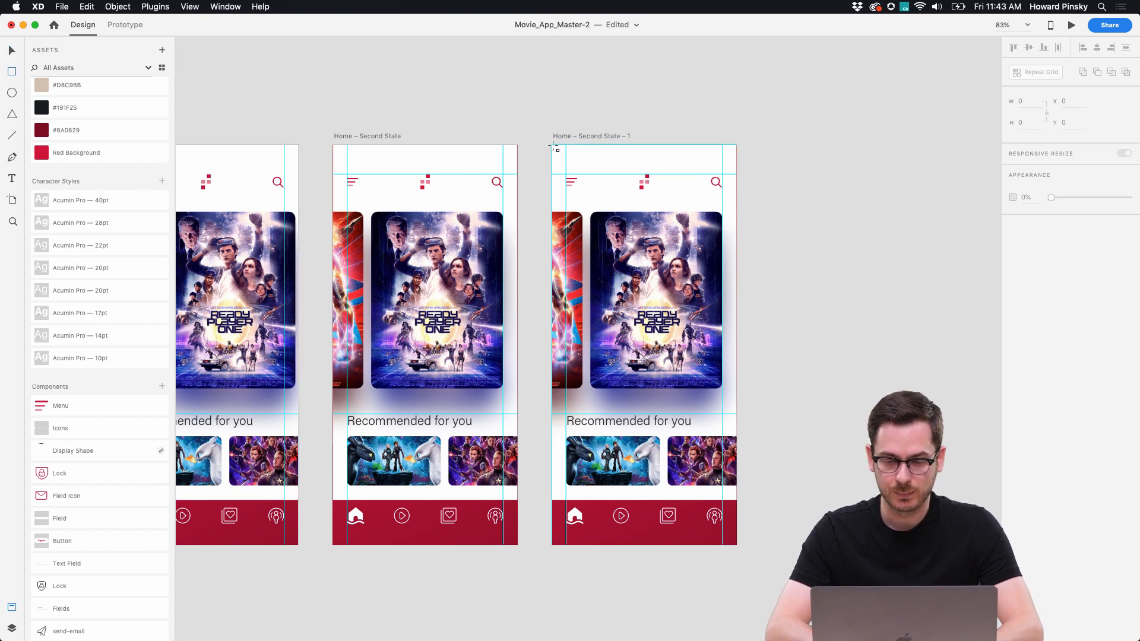
pyautogui.moveTo(553, 145); pyautogui.dragTo(711, 545)
pyautogui.click(1013, 315)
pyautogui.click(1030, 293)
pyautogui.moveTo(917, 285); pyautogui.dragTo(876, 334)
pyautogui.click(1046, 428)
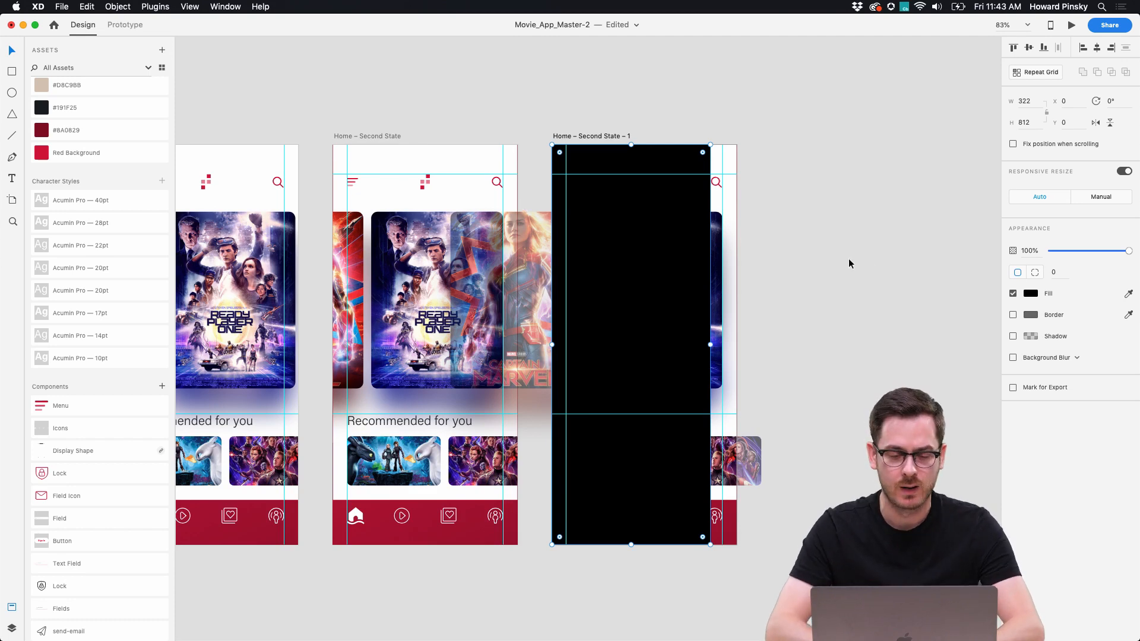
# Step: Draw a 120 × 120 circle at the guide intersection near the top of the black panel and remove its border
pyautogui.scroll(3, 700, 223)
pyautogui.click(12, 93)
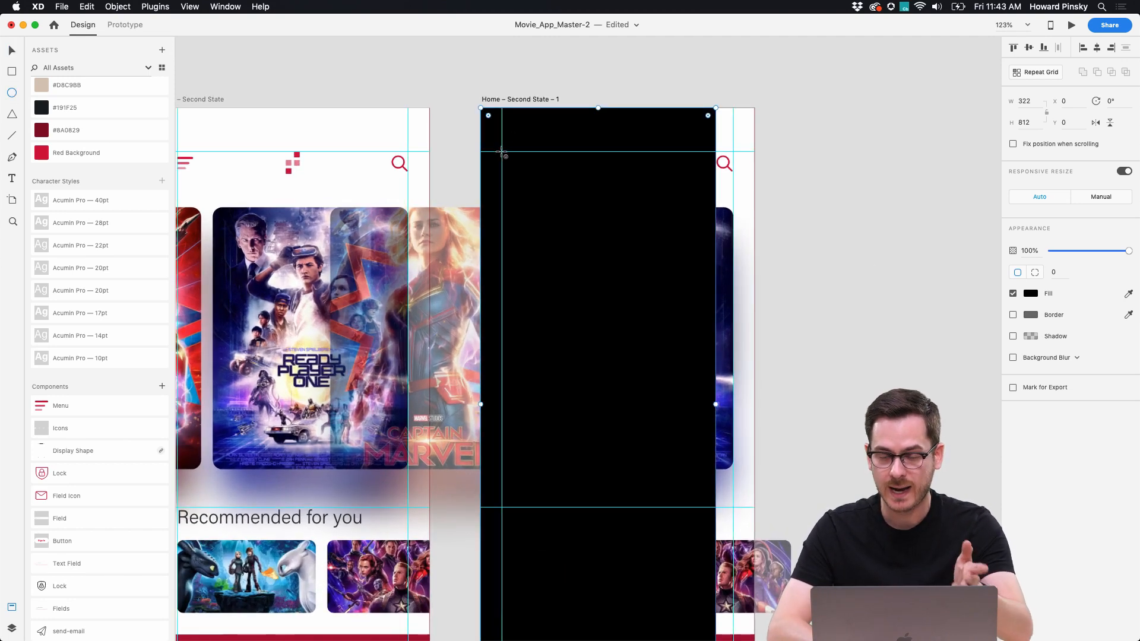
pyautogui.click(502, 153)
pyautogui.moveTo(514, 165); pyautogui.dragTo(589, 240)
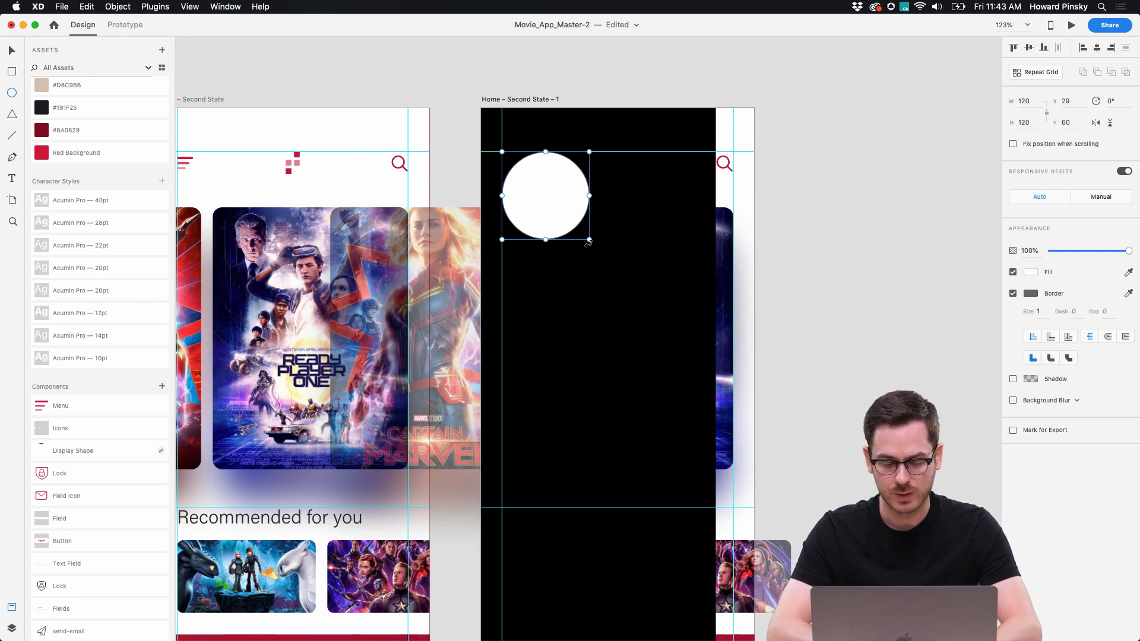
pyautogui.click(1010, 295)
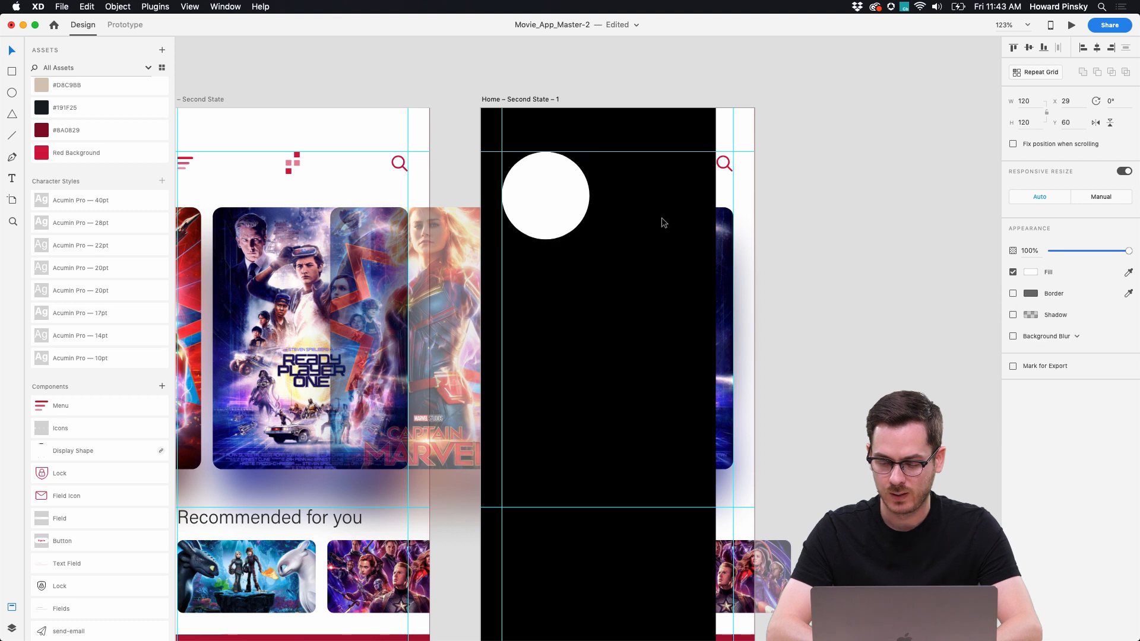
# Step: Add a text line with the profile owner's full name below the circle and colour it white
pyautogui.press('t')
pyautogui.click(510, 264)
pyautogui.write('Howard Pinsky')
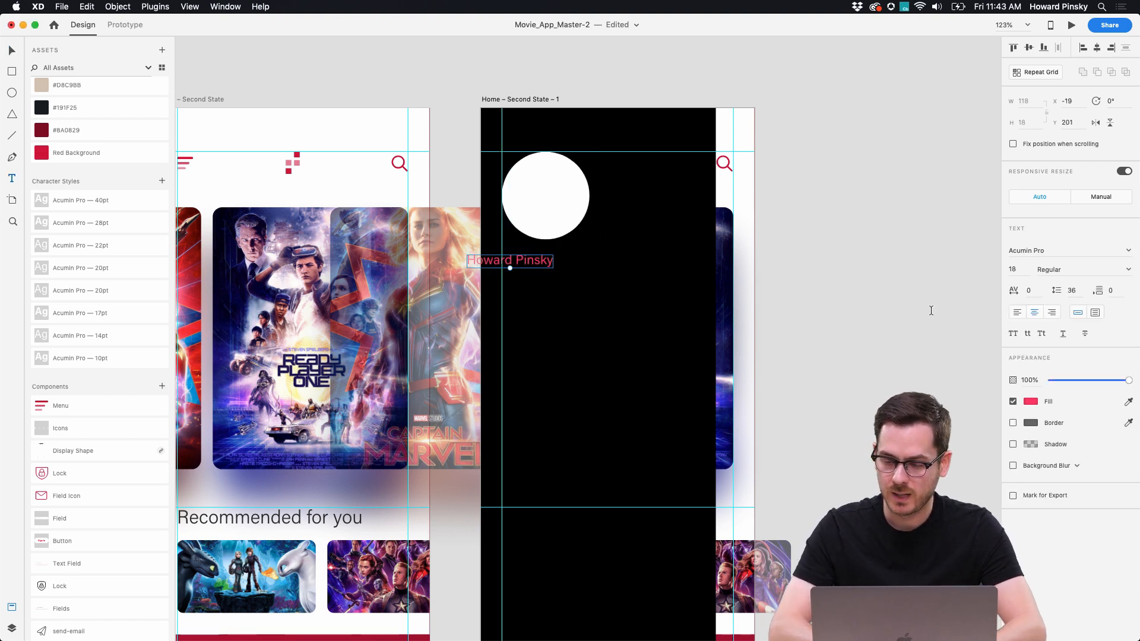
pyautogui.click(1029, 401)
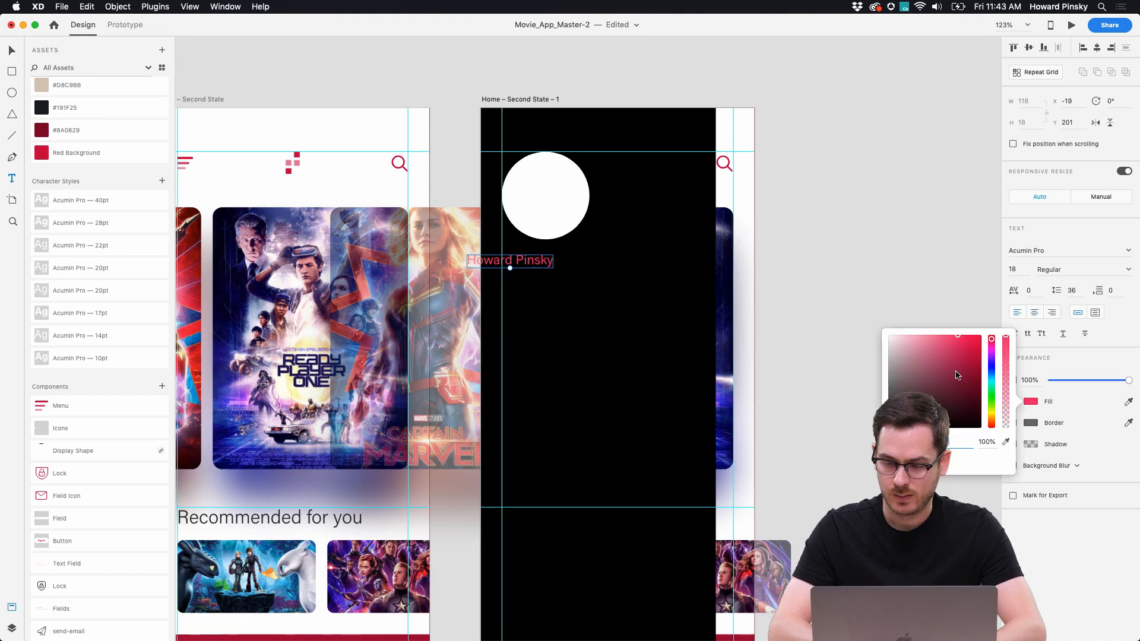
pyautogui.moveTo(955, 369); pyautogui.dragTo(867, 306)
pyautogui.press('Escape')
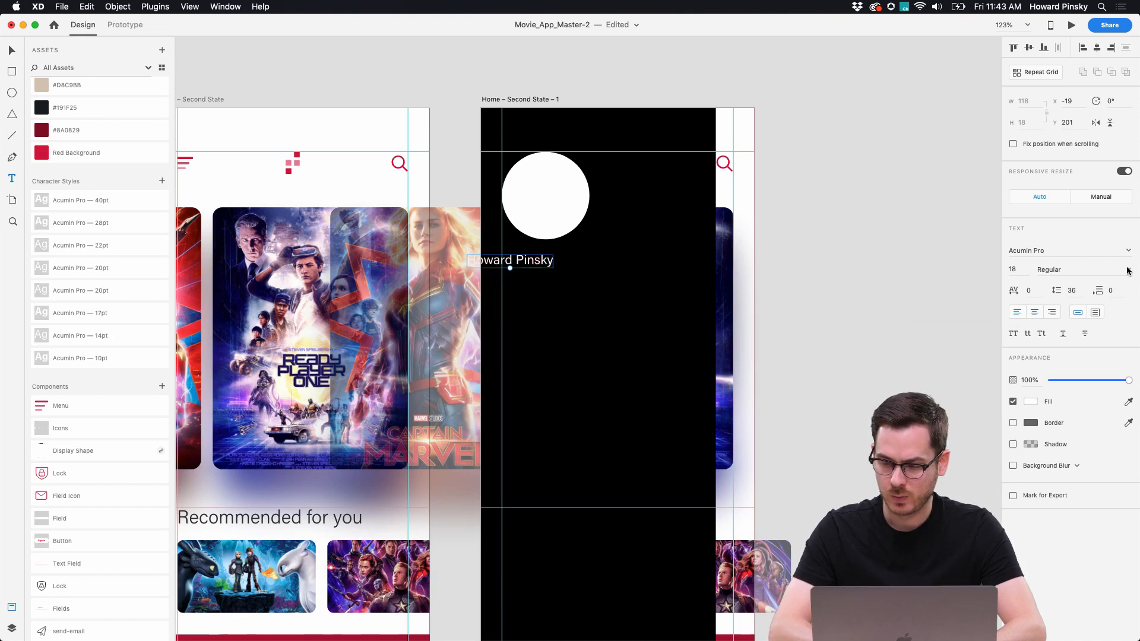
# Step: Set the name text to Semibold, align it with the guide under the circle and duplicate it directly below at Y 231
pyautogui.click(1126, 270)
pyautogui.click(1049, 348)
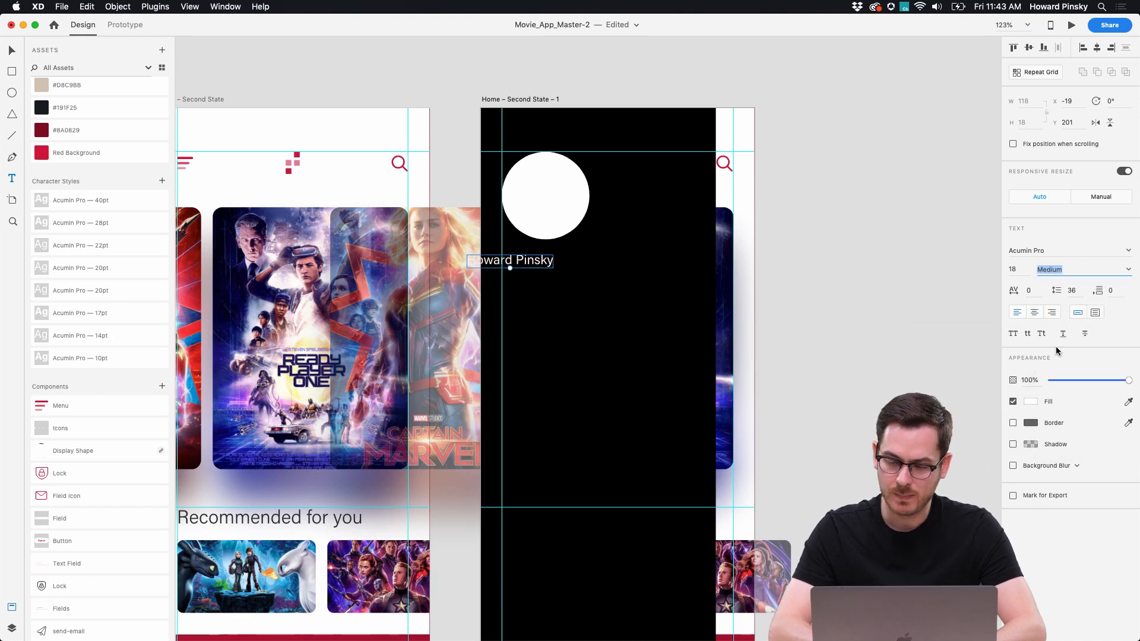
pyautogui.click(1128, 277)
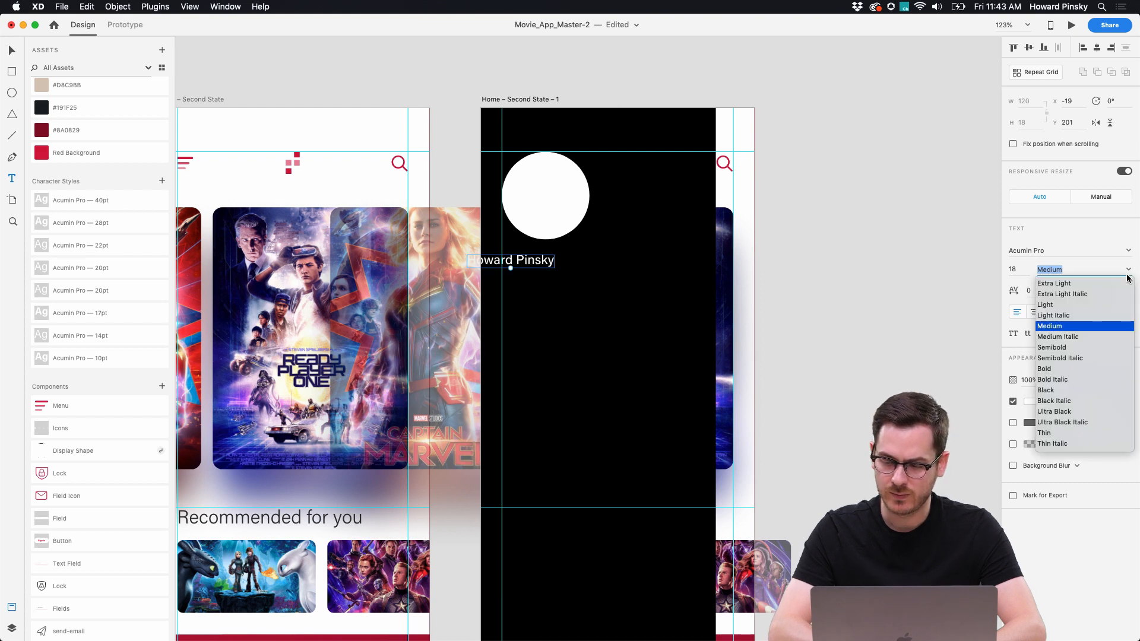
pyautogui.click(1059, 349)
pyautogui.moveTo(530, 260); pyautogui.dragTo(565, 283)
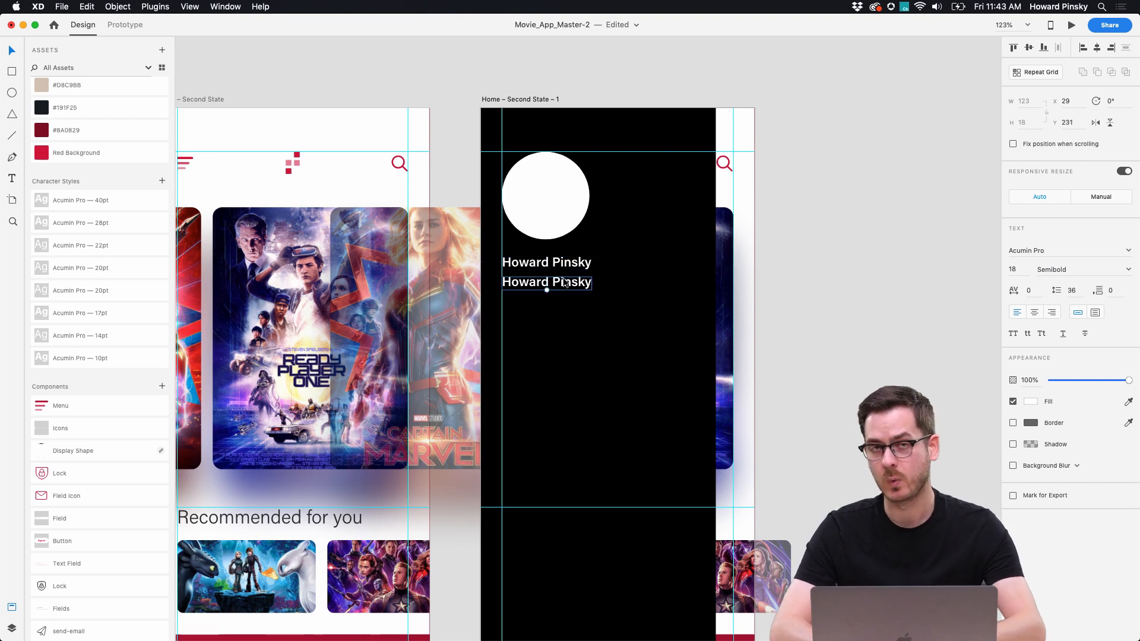
# Step: Change the duplicated text line to "Premium member", scale it down to 13 pt and keep it under the name at Y 226
pyautogui.doubleClick(564, 282)
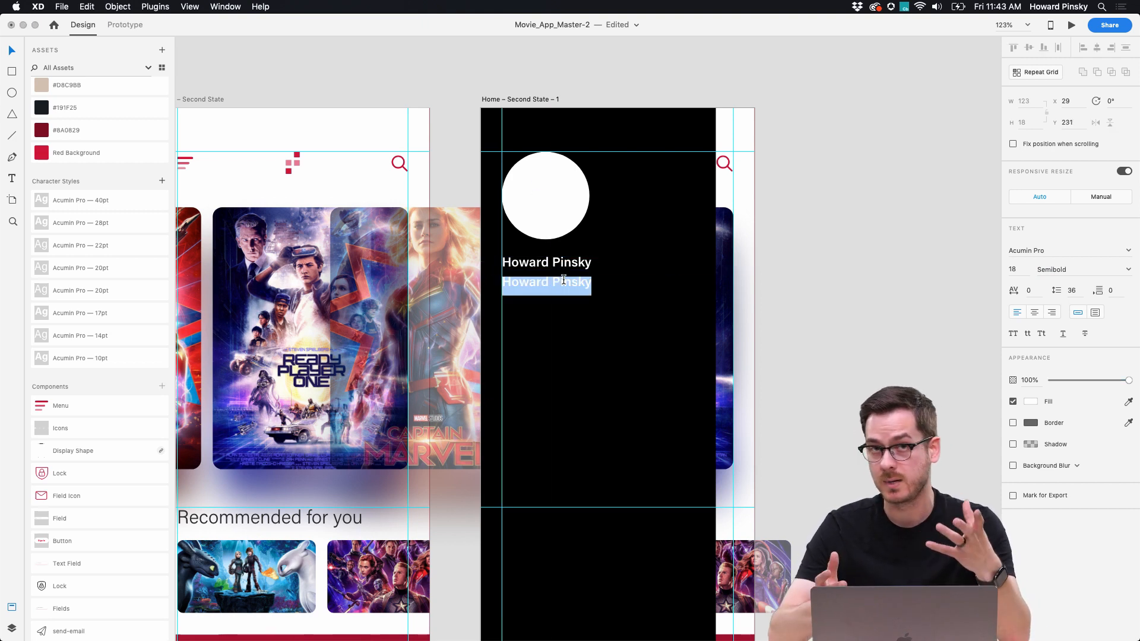
pyautogui.write('Premium member')
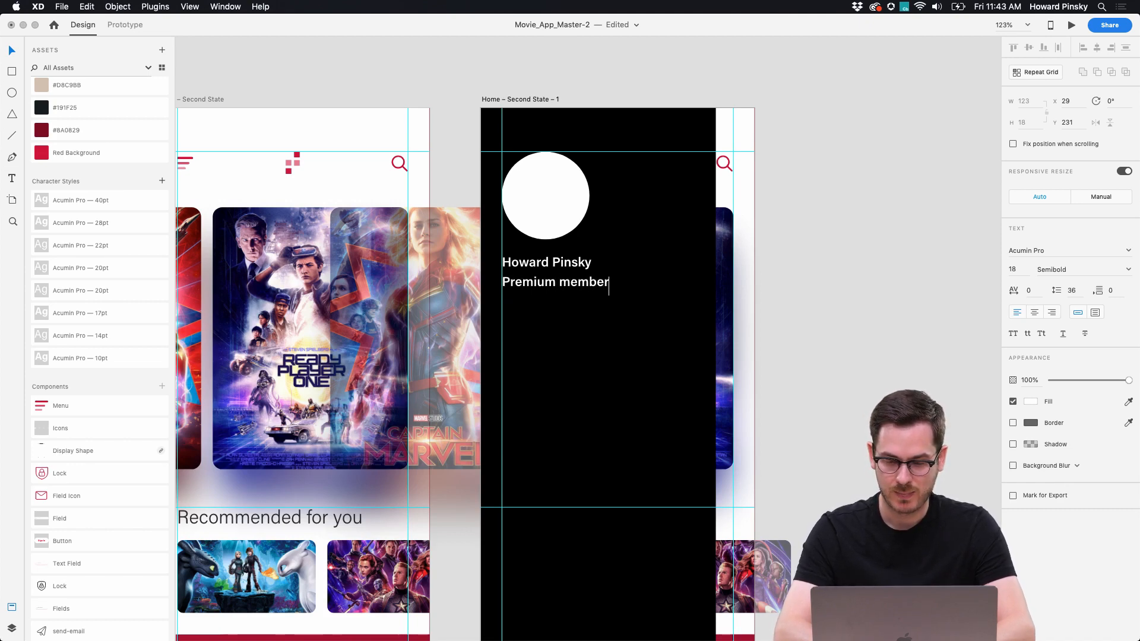
pyautogui.press('Escape')
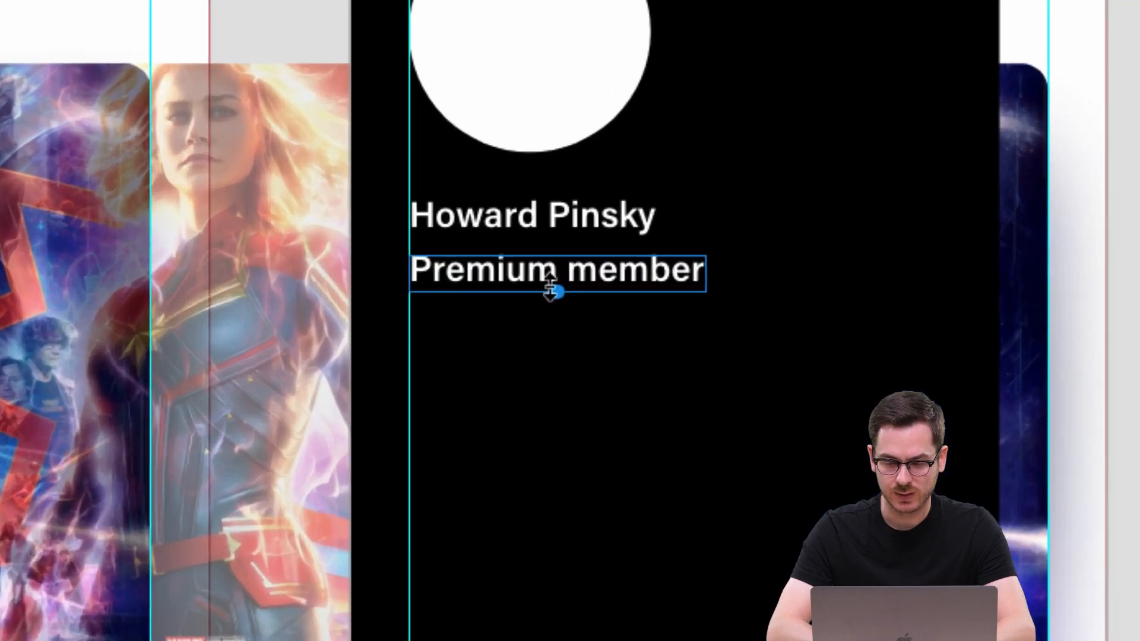
pyautogui.moveTo(556, 292); pyautogui.dragTo(512, 257)
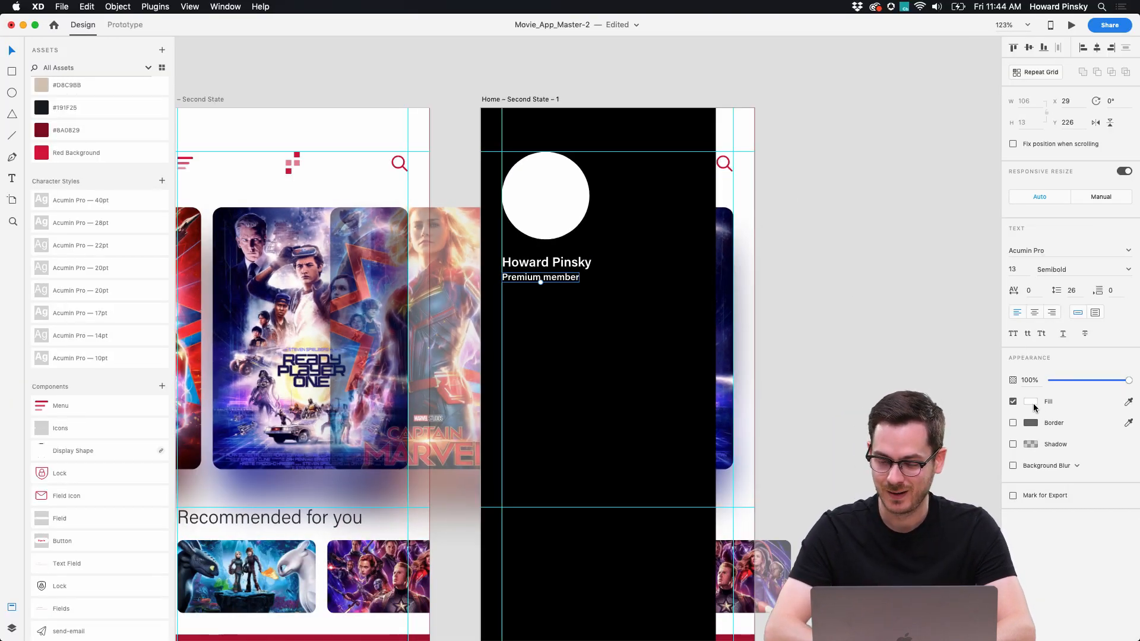
# Step: Colour the "Premium member" text light red and set its weight to Medium
pyautogui.click(1030, 402)
pyautogui.click(956, 338)
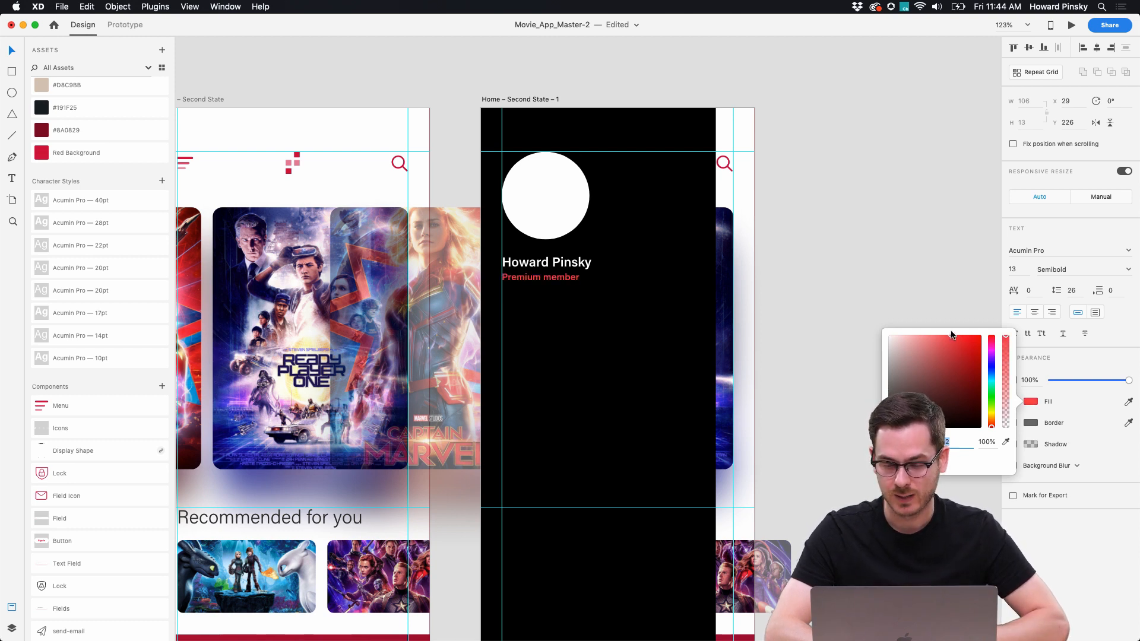
pyautogui.click(1078, 528)
pyautogui.click(1128, 270)
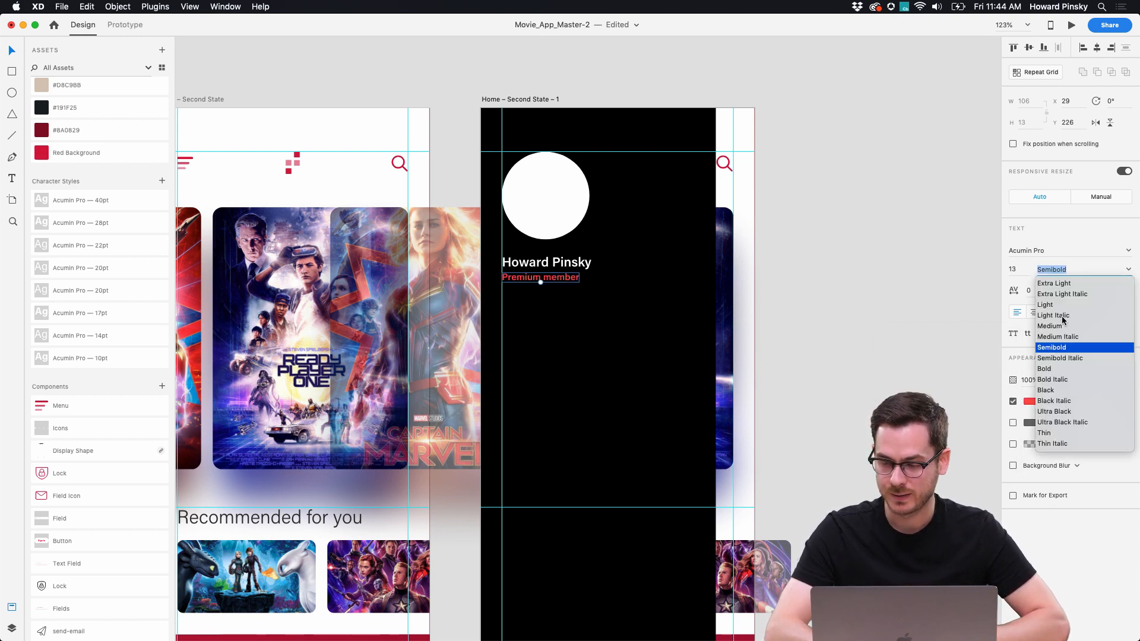
pyautogui.click(1050, 327)
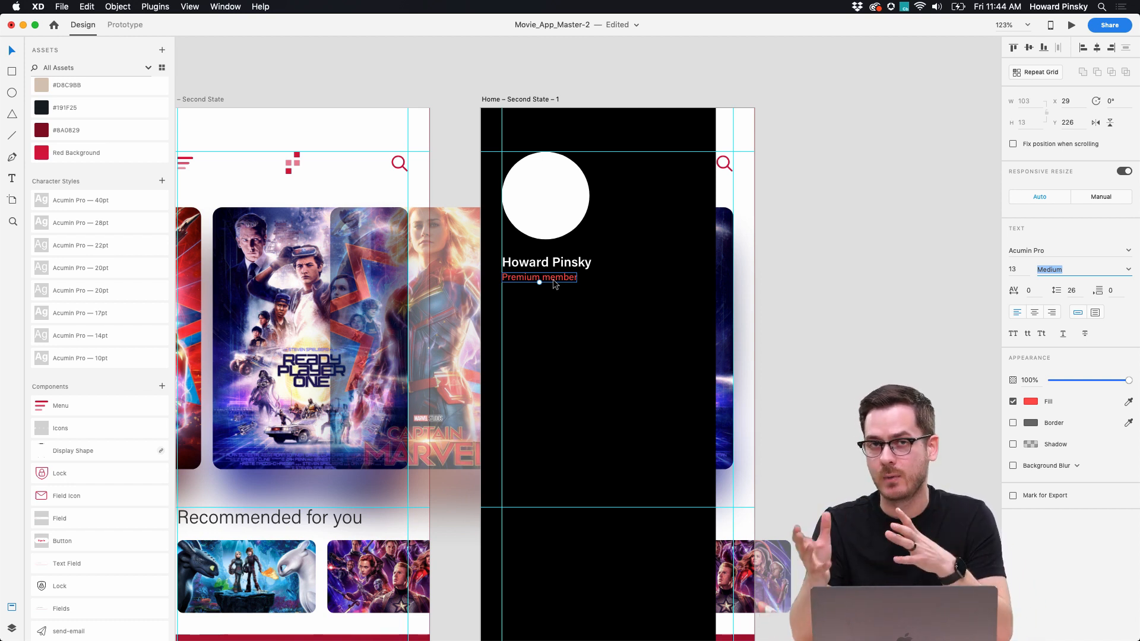
# Step: Add a "Switch Profile" text line below the membership text, scale it to 28 pt and place it at X 29, Y 342
pyautogui.scroll(-3, 553, 283)
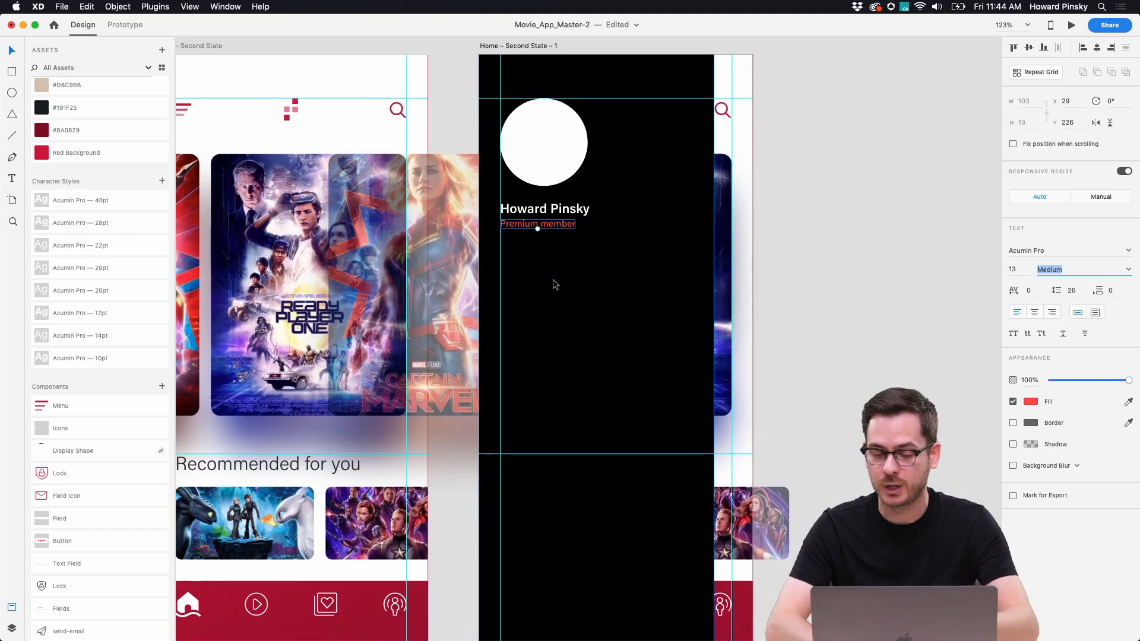
pyautogui.scroll(-3, 553, 283)
pyautogui.scroll(-3, 552, 283)
pyautogui.click(551, 248)
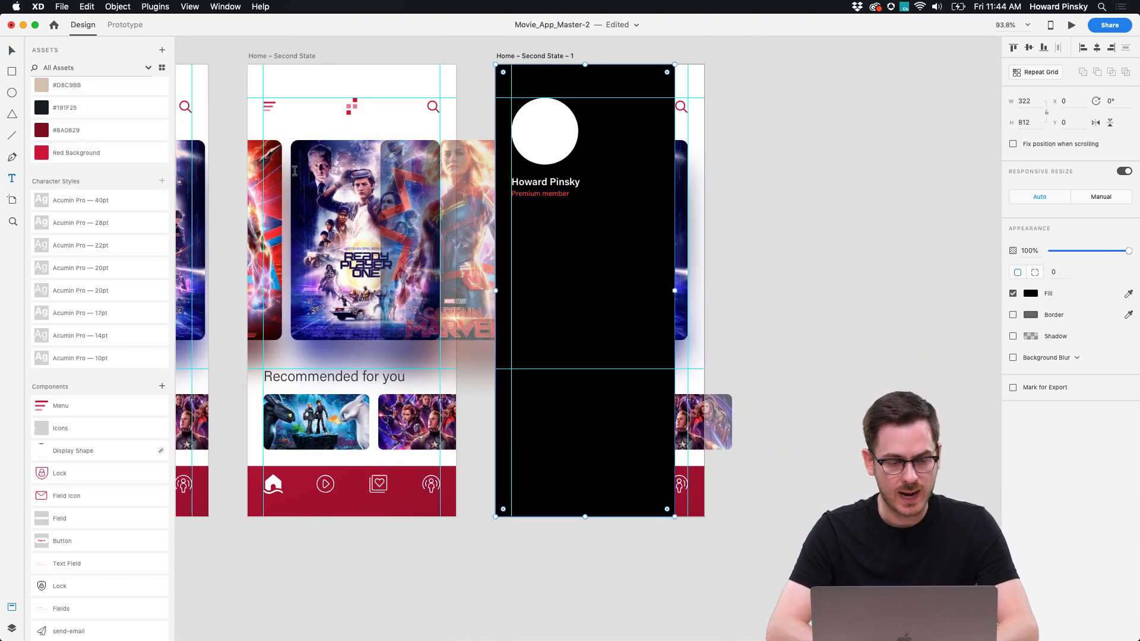
pyautogui.click(526, 264)
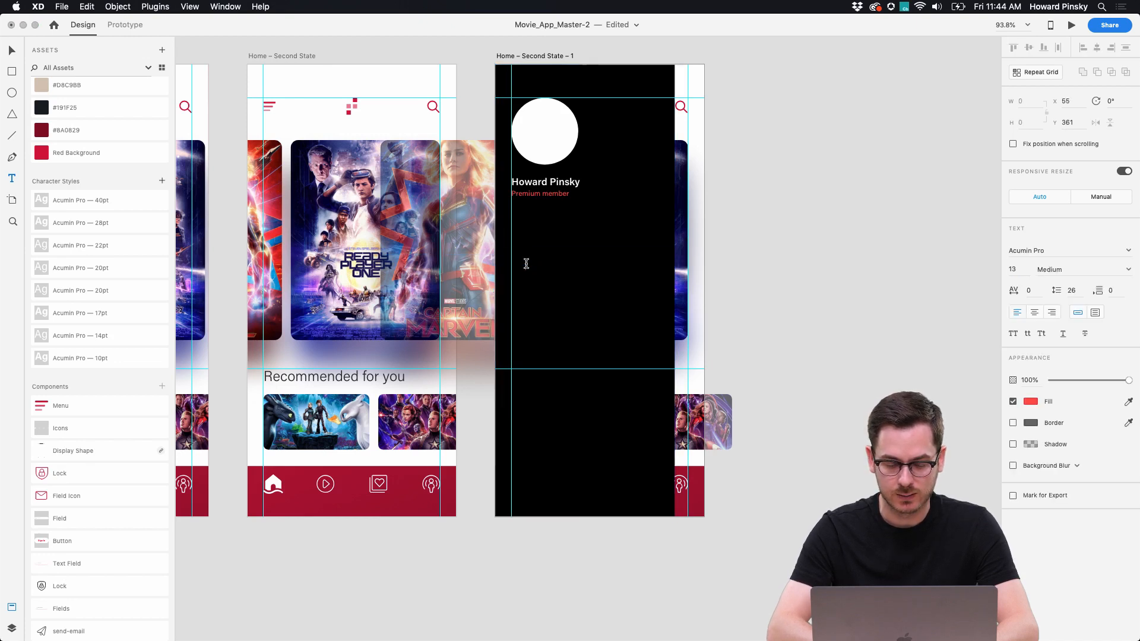
pyautogui.write('Switch Profile')
pyautogui.press('Escape')
pyautogui.moveTo(544, 268)
pyautogui.mouseDown()
pyautogui.moveTo(554, 333)
pyautogui.moveTo(558, 262)
pyautogui.mouseUp()
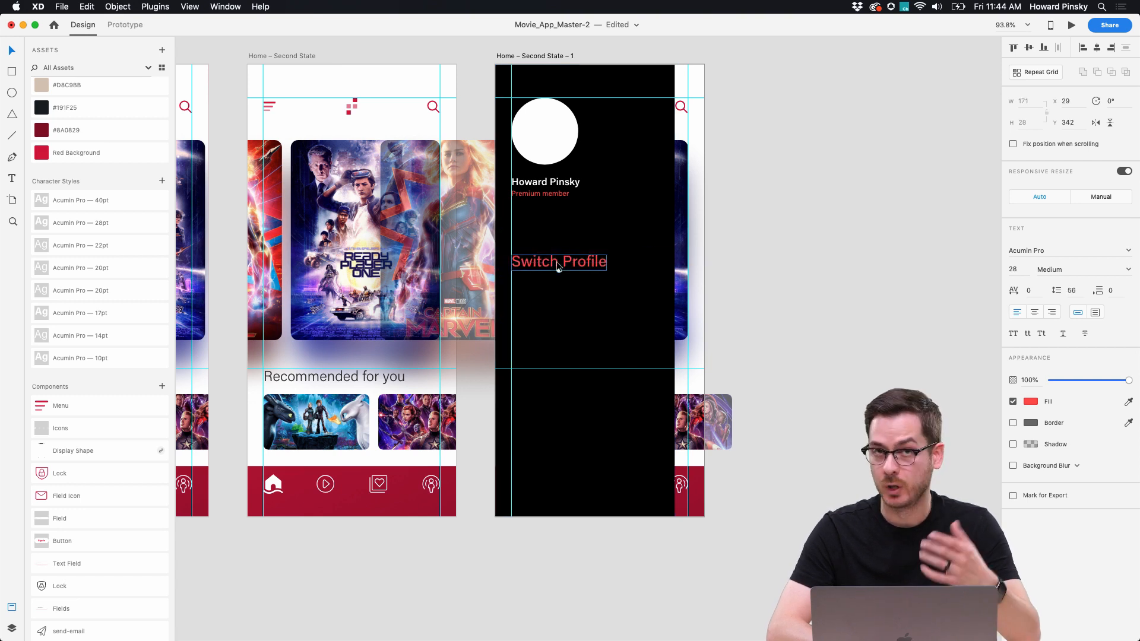
# Step: Colour the "Switch Profile" text white and move it up to Y 314
pyautogui.click(1034, 406)
pyautogui.moveTo(926, 356); pyautogui.dragTo(885, 333)
pyautogui.click(1033, 529)
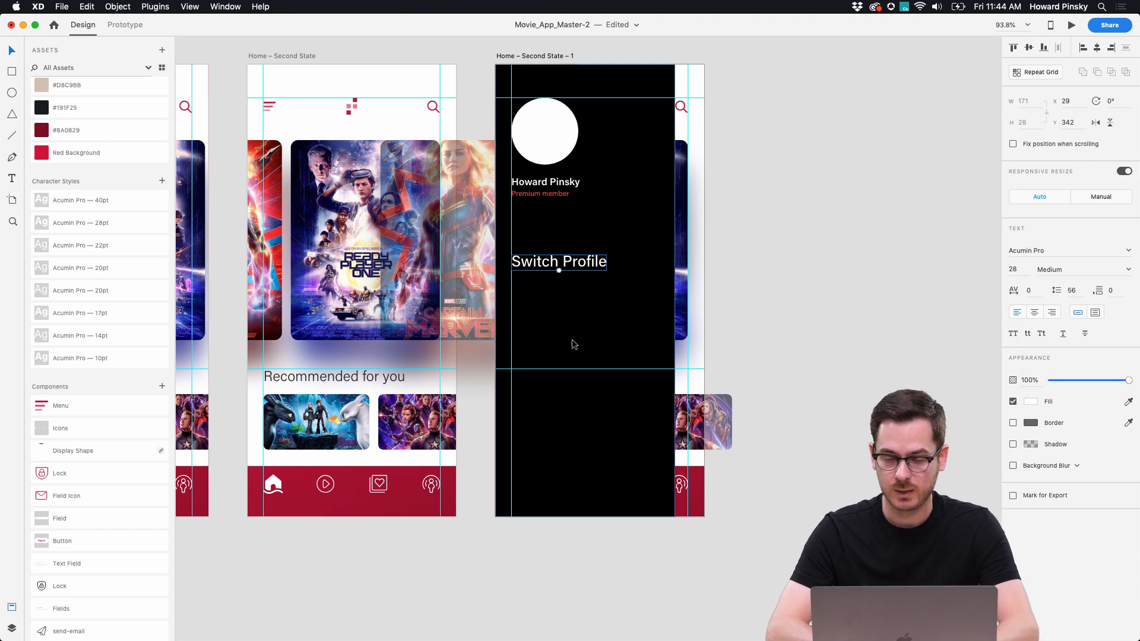
pyautogui.moveTo(532, 269); pyautogui.dragTo(532, 253)
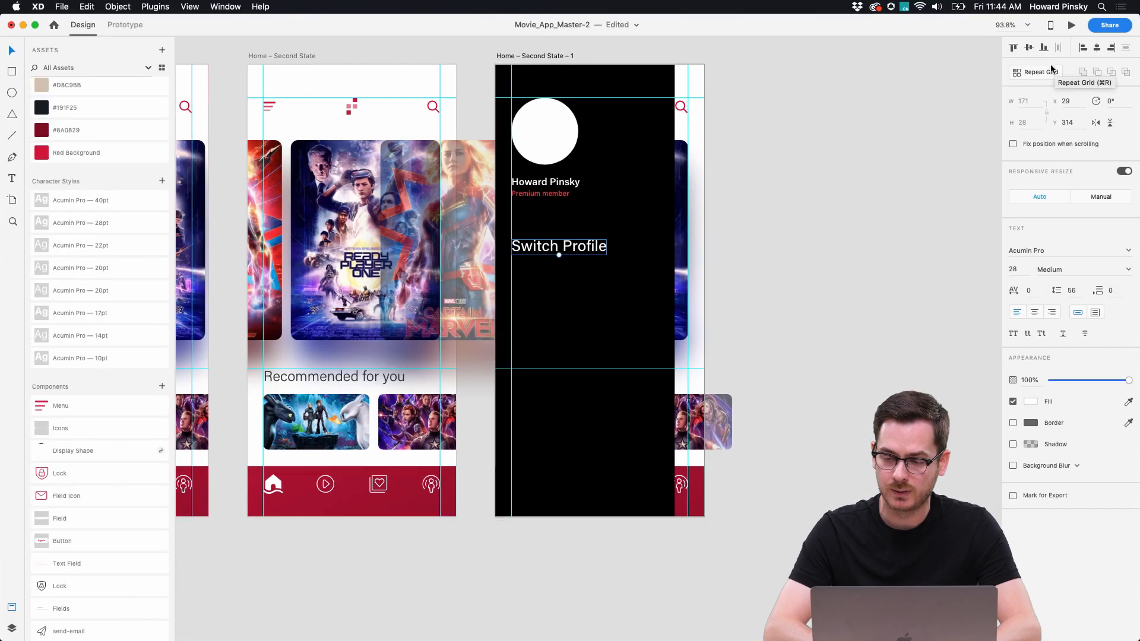
# Step: Repeat "Switch Profile" as a five-row Repeat Grid, widen the row spacing to a 432 total height and move it to Y 304
pyautogui.click(1053, 70)
pyautogui.moveTo(563, 256); pyautogui.dragTo(571, 364)
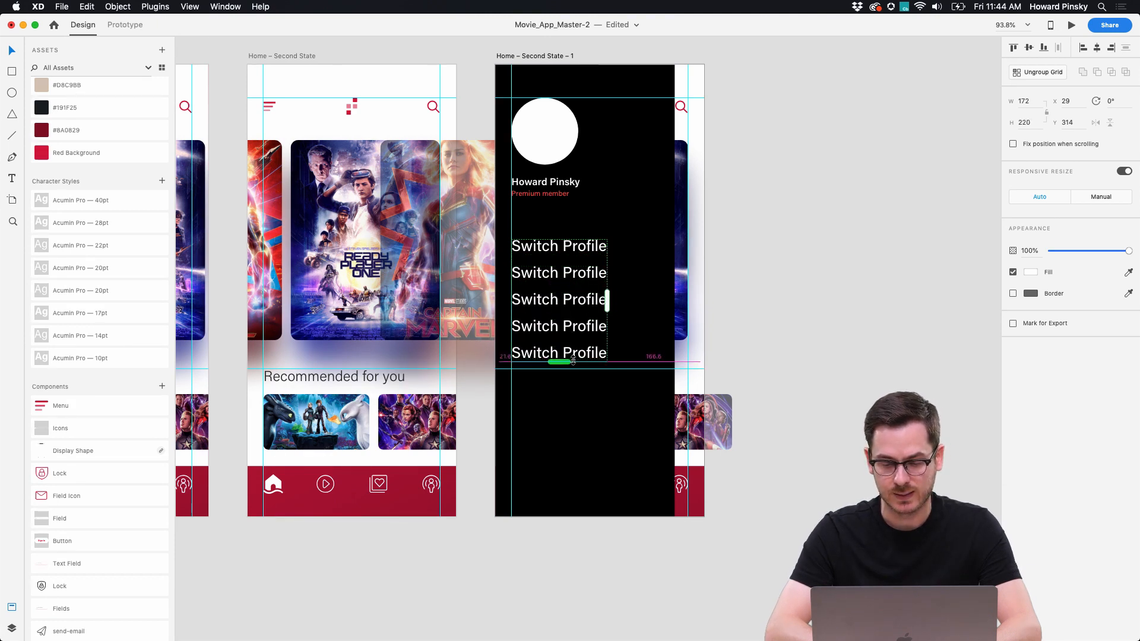
pyautogui.moveTo(558, 261); pyautogui.dragTo(559, 289)
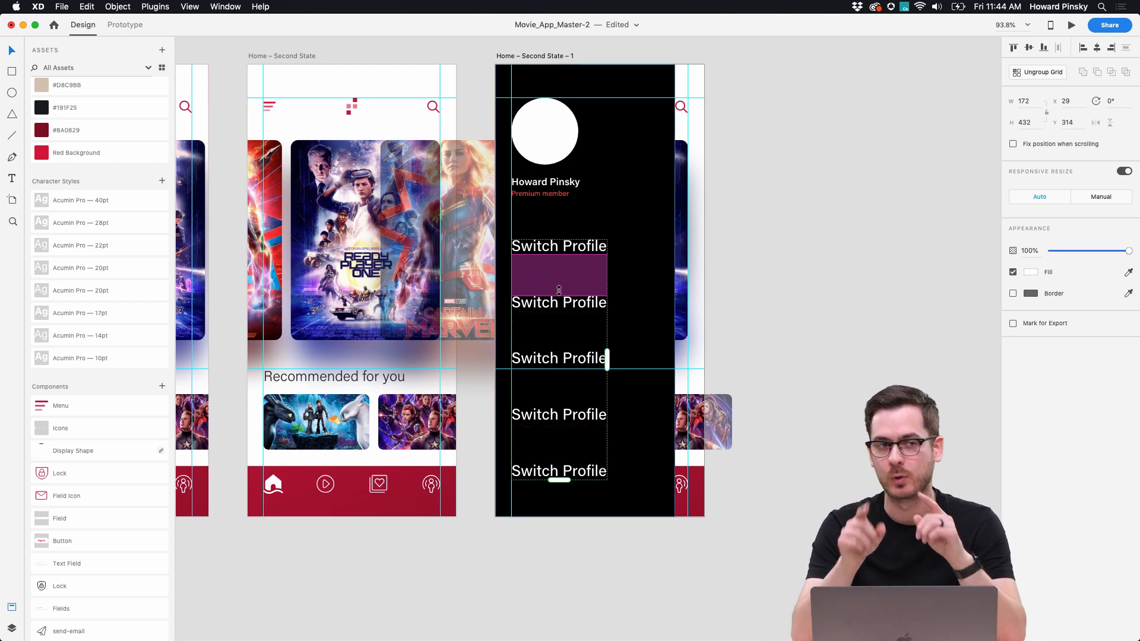
pyautogui.moveTo(563, 245); pyautogui.dragTo(563, 239)
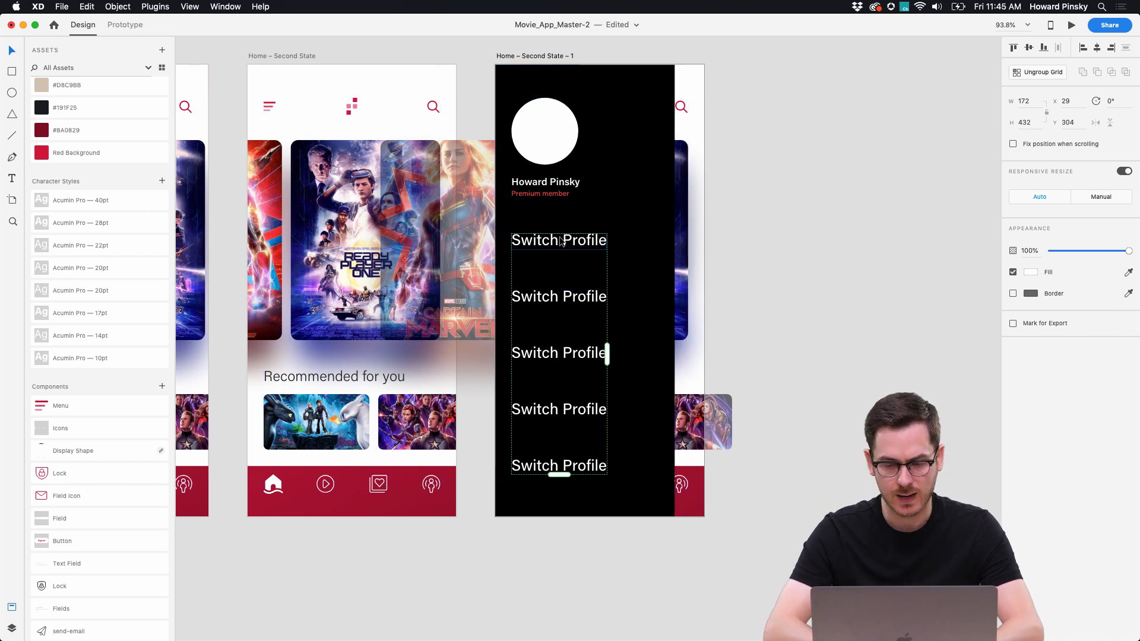
pyautogui.moveTo(541, 265)
pyautogui.moveTo(541, 243); pyautogui.dragTo(540, 244)
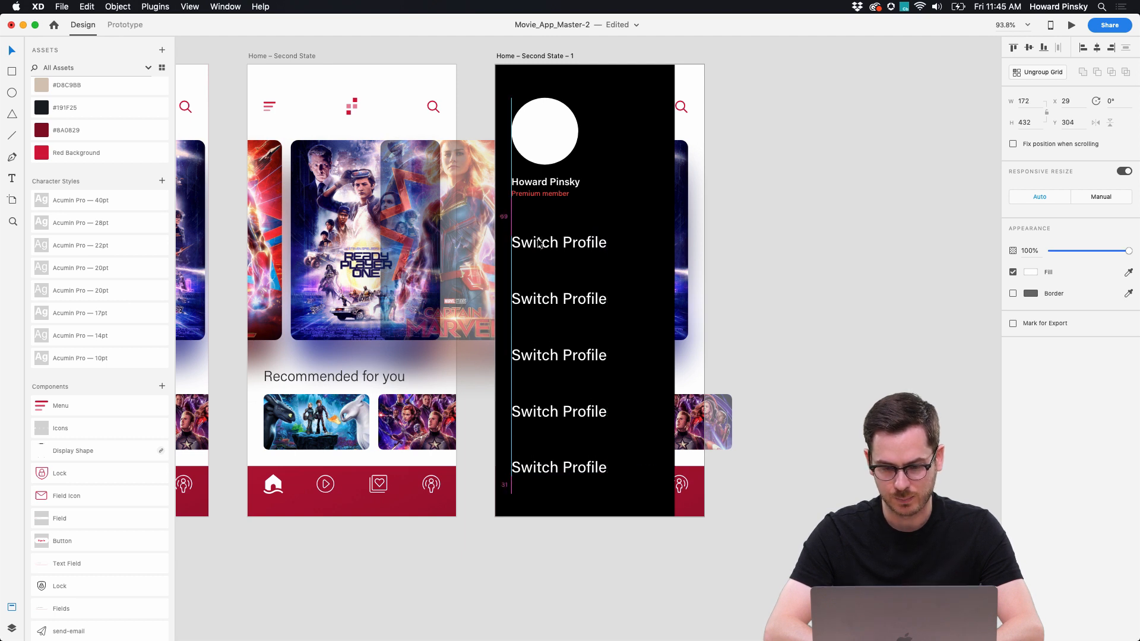
# Step: Select the circle, name and membership text together with the menu grid and shift them all right to X 40
pyautogui.keyDown('shift'); pyautogui.click(552, 142); pyautogui.keyUp('shift')
pyautogui.keyDown('shift'); pyautogui.click(546, 184); pyautogui.keyUp('shift')
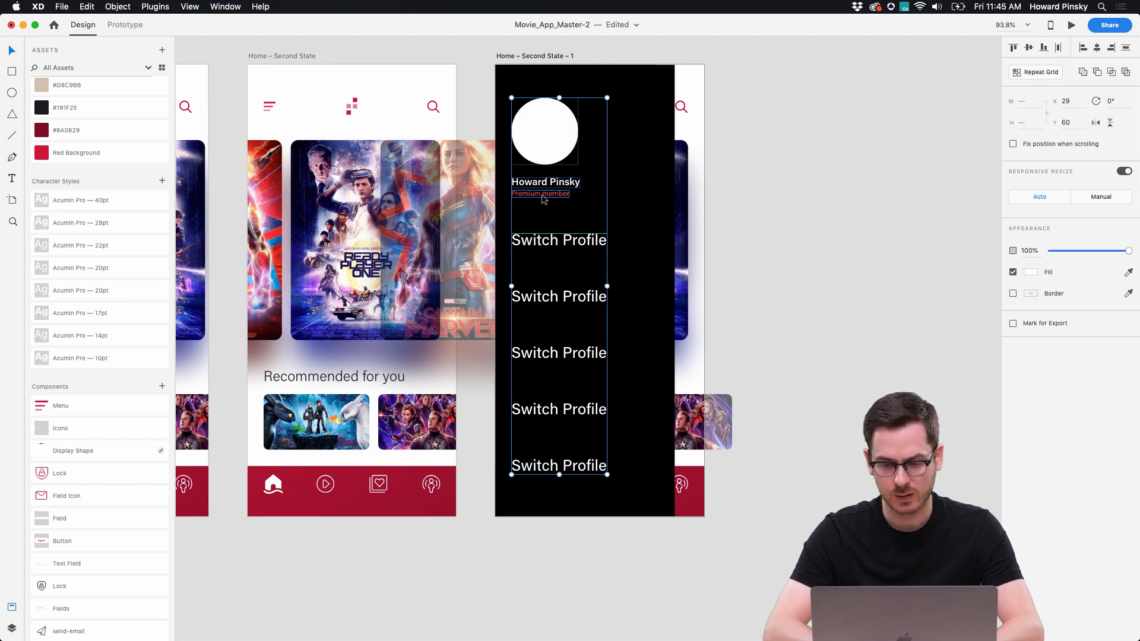
pyautogui.moveTo(541, 152); pyautogui.dragTo(550, 137)
pyautogui.click(827, 236)
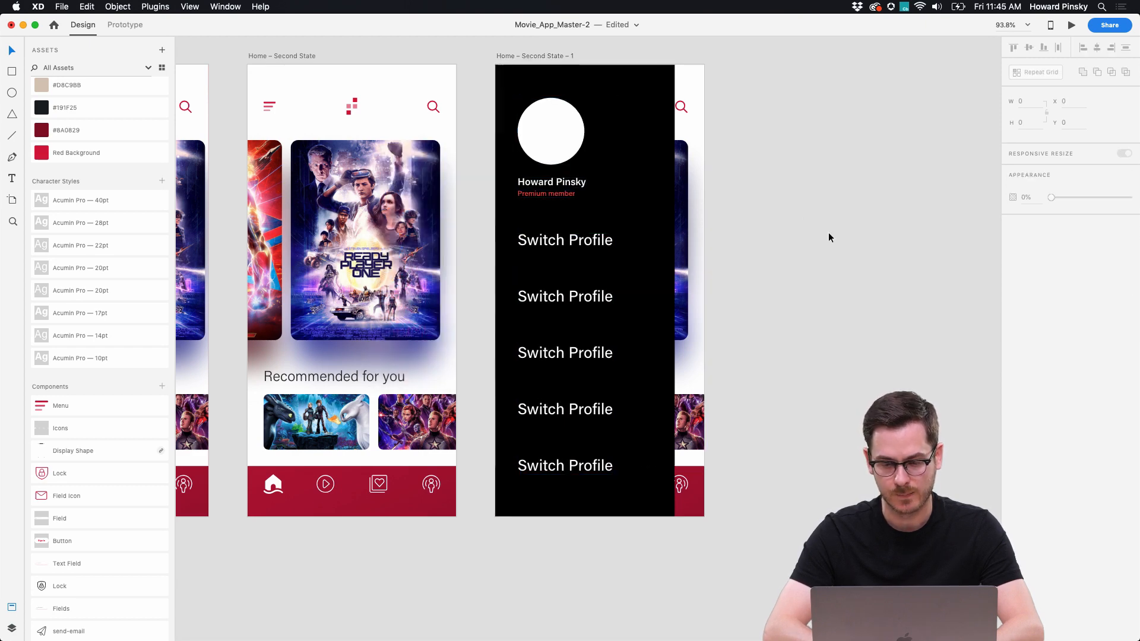
# Step: Change the second and third menu rows to "Saved" and "Help"
pyautogui.doubleClick(545, 298)
pyautogui.doubleClick(545, 296)
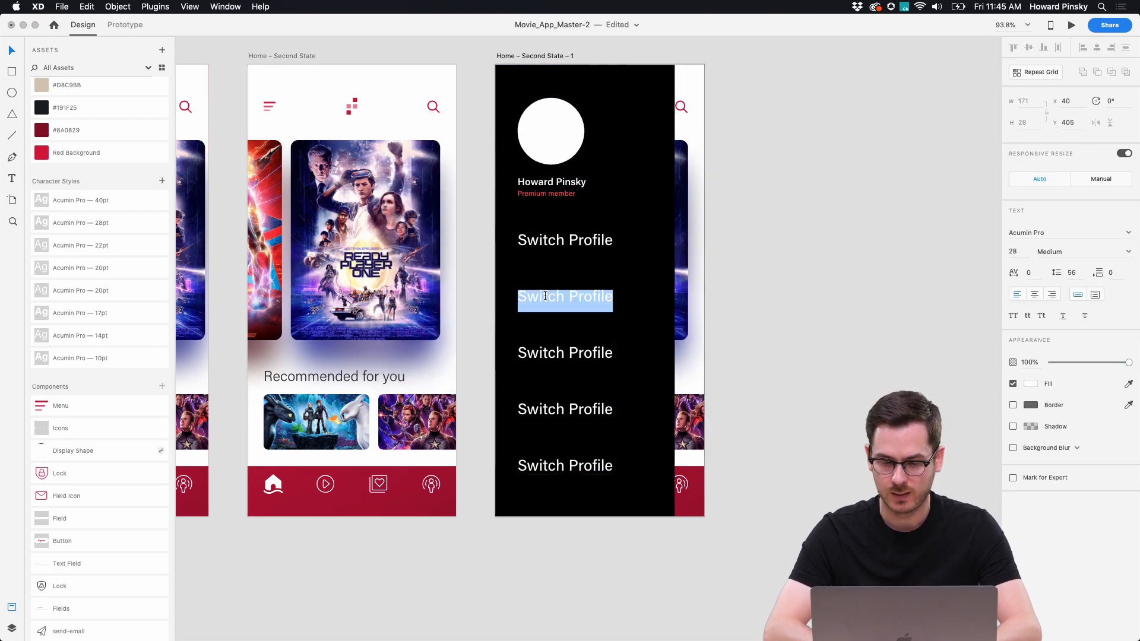
pyautogui.write('Saved')
pyautogui.press('Escape')
pyautogui.doubleClick(543, 353)
pyautogui.write('Help')
pyautogui.press('Escape')
# Step: Change the fourth and fifth menu rows to "Settings" and "Sign Out"
pyautogui.doubleClick(565, 409)
pyautogui.write('Set')
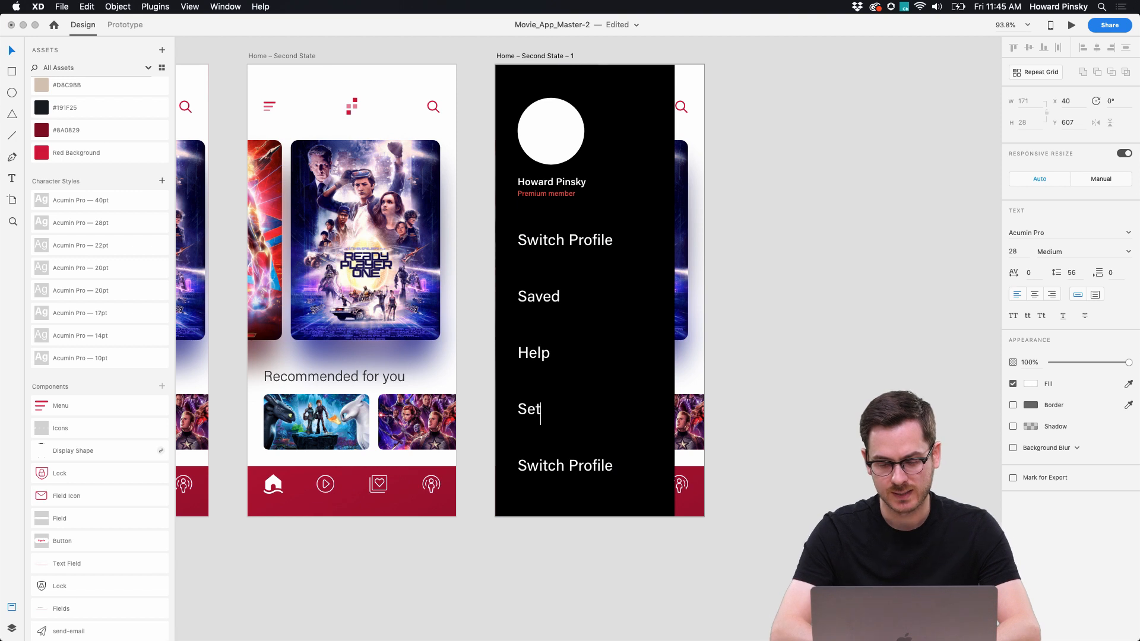
pyautogui.write('tings')
pyautogui.press('Escape')
pyautogui.doubleClick(551, 463)
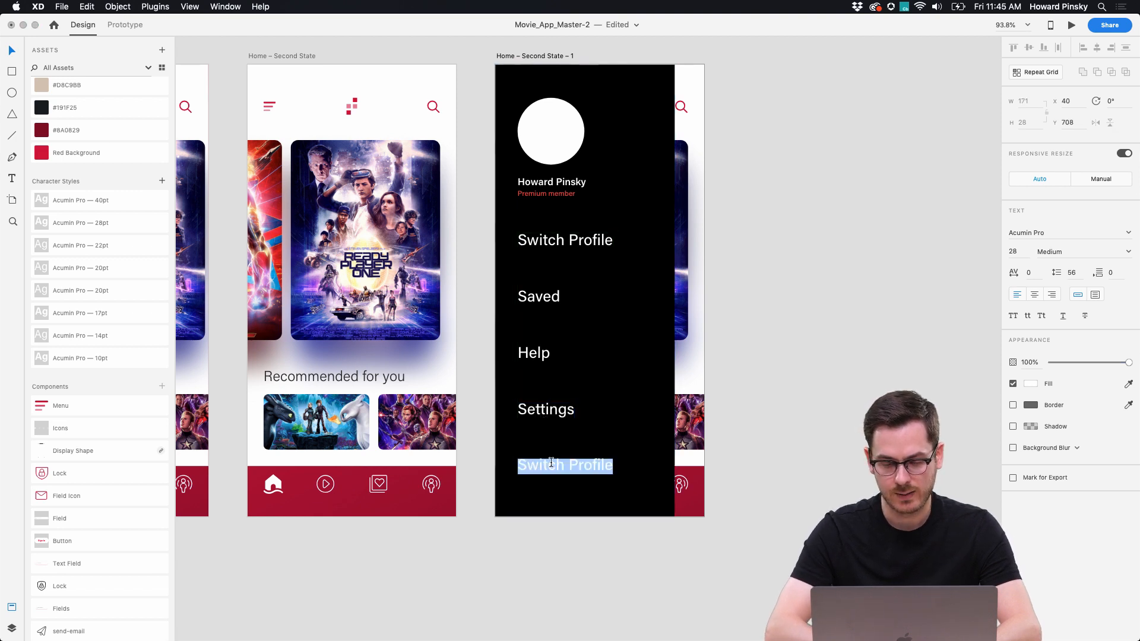
pyautogui.write('Sign Out')
pyautogui.press('Escape')
pyautogui.click(736, 400)
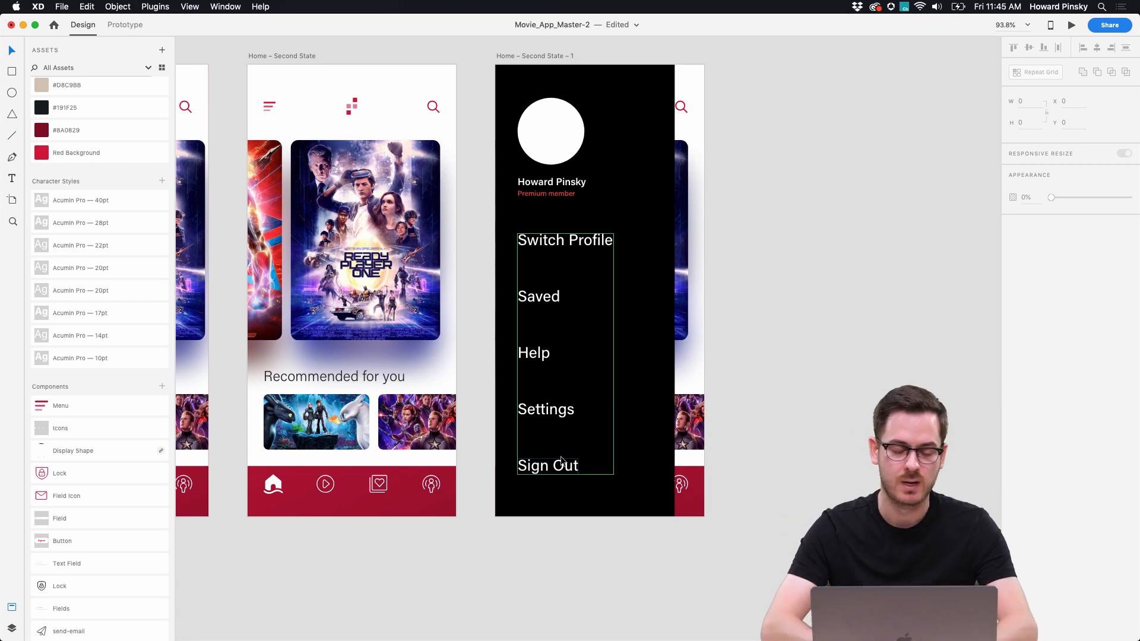
# Step: Review the icon resource links and the sample icon set on the document's other artboards
pyautogui.press('super+Tab')
pyautogui.press('super+Tab')
pyautogui.press('super+Tab')
pyautogui.press('super+Tab')
pyautogui.press('super+Tab')
pyautogui.press('super+Tab')
pyautogui.press('super+Tab')
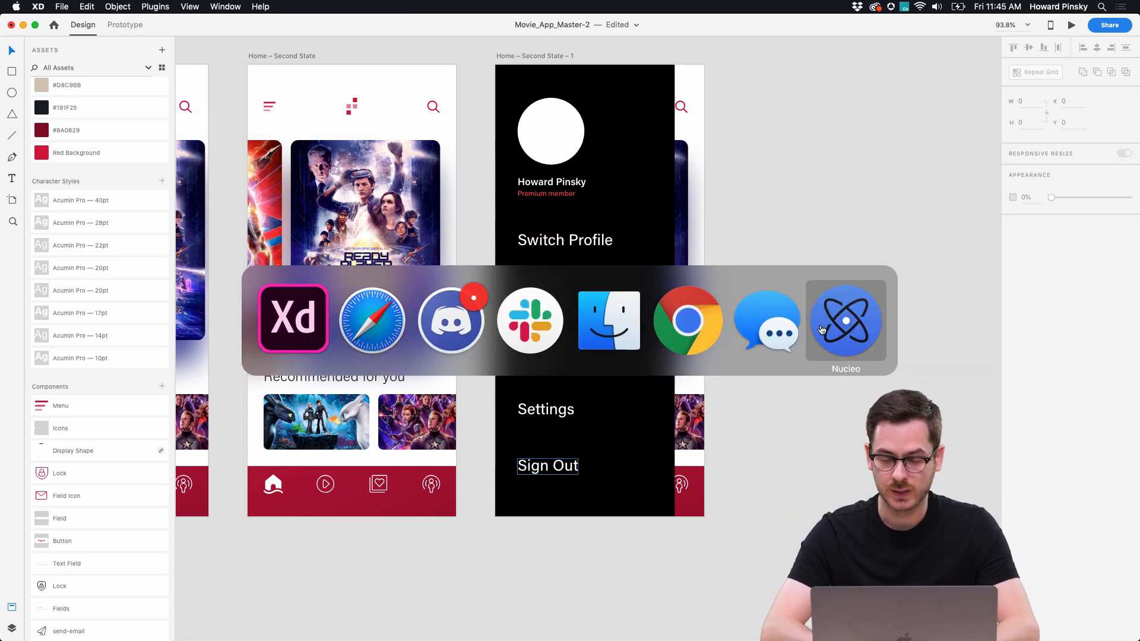
pyautogui.press('super+Tab')
pyautogui.hscroll(-15, 266, 340)
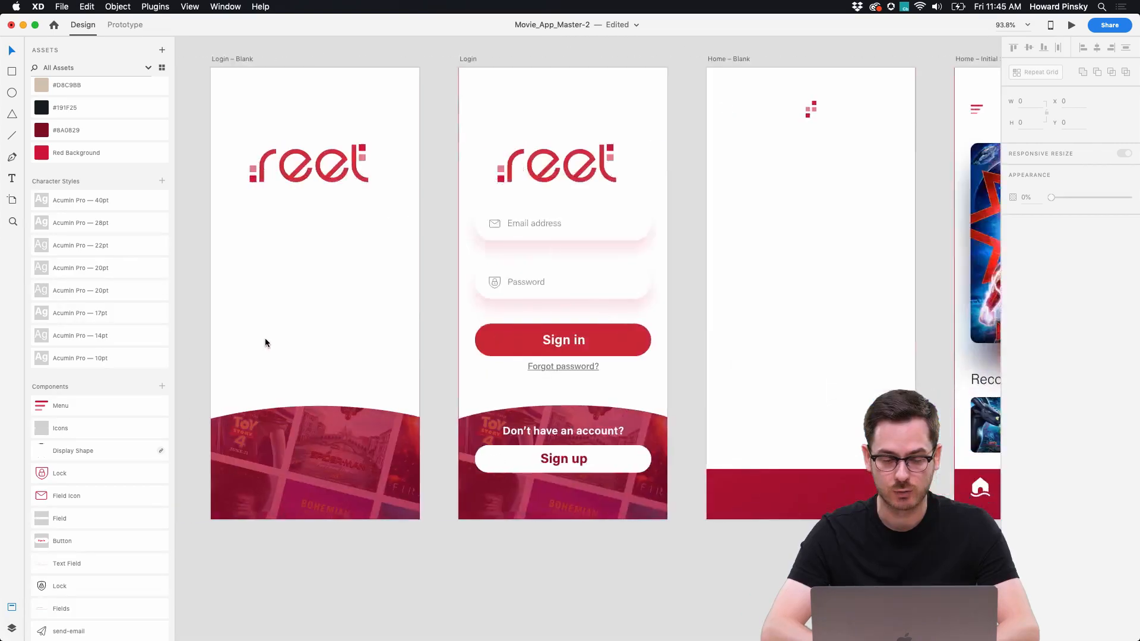
pyautogui.hscroll(-20, 265, 341)
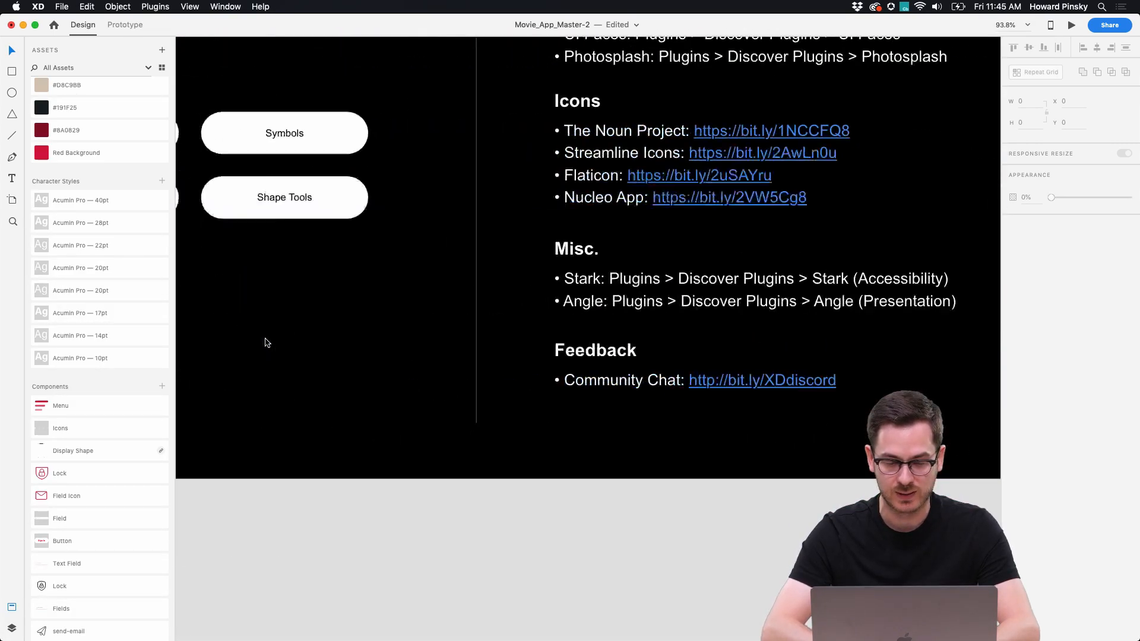
pyautogui.hscroll(-20, 265, 342)
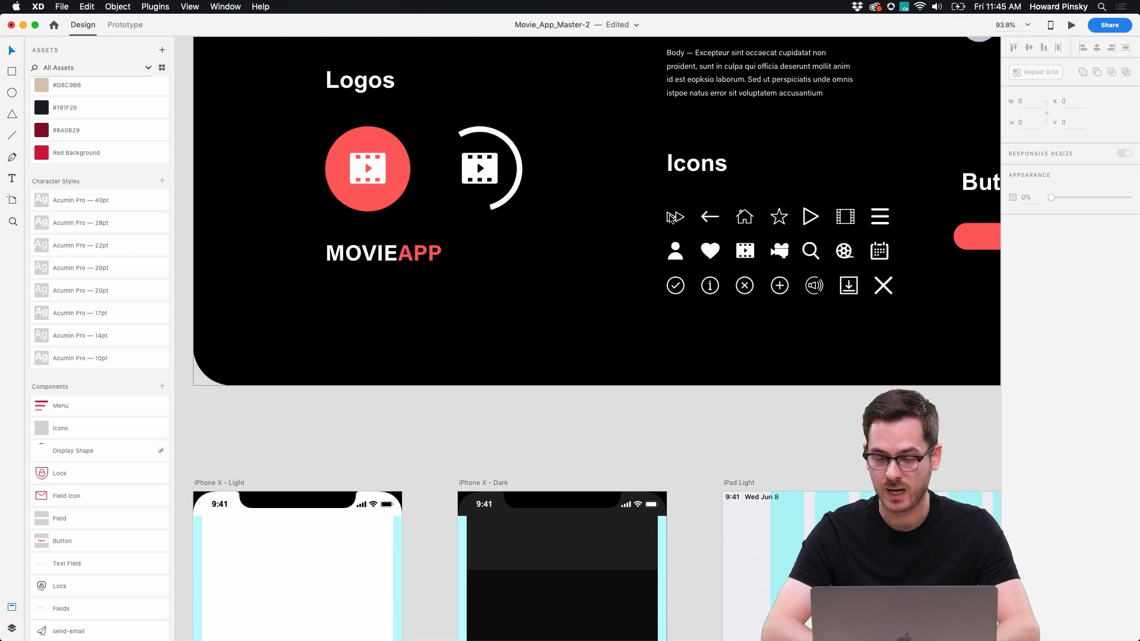
pyautogui.scroll(-5, 670, 217)
pyautogui.scroll(-5, 634, 220)
pyautogui.hscroll(20, 626, 218)
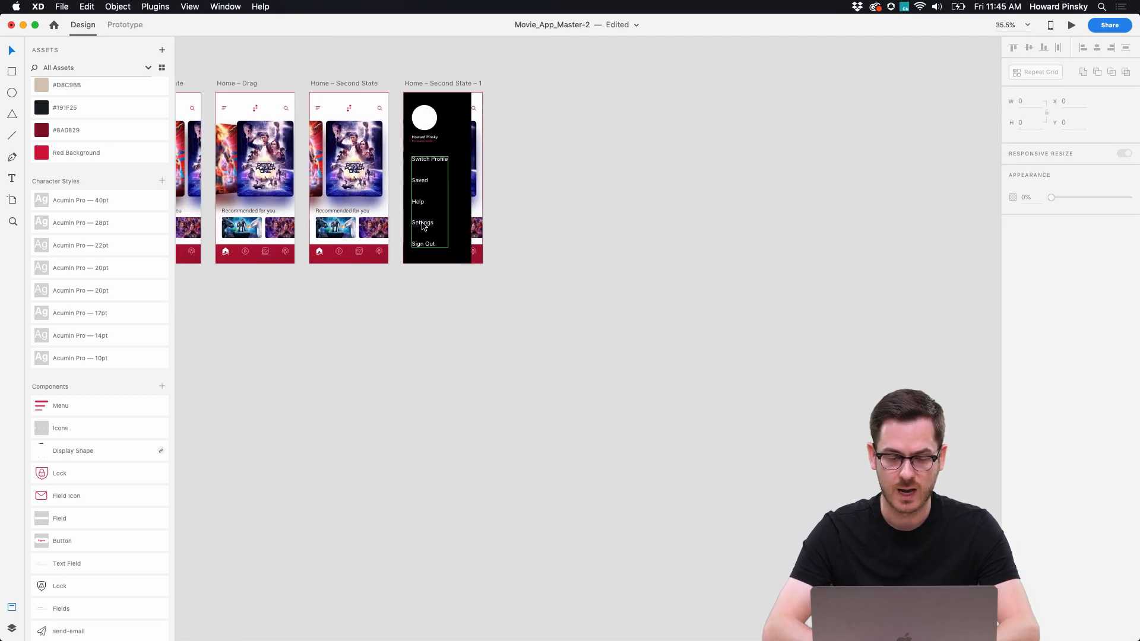
pyautogui.scroll(10, 422, 225)
# Step: Switch to Nucleo, search for "out" and place the circled right-arrow icon on the black panel beside "Sign Out"
pyautogui.press('super+Tab')
pyautogui.write('out')
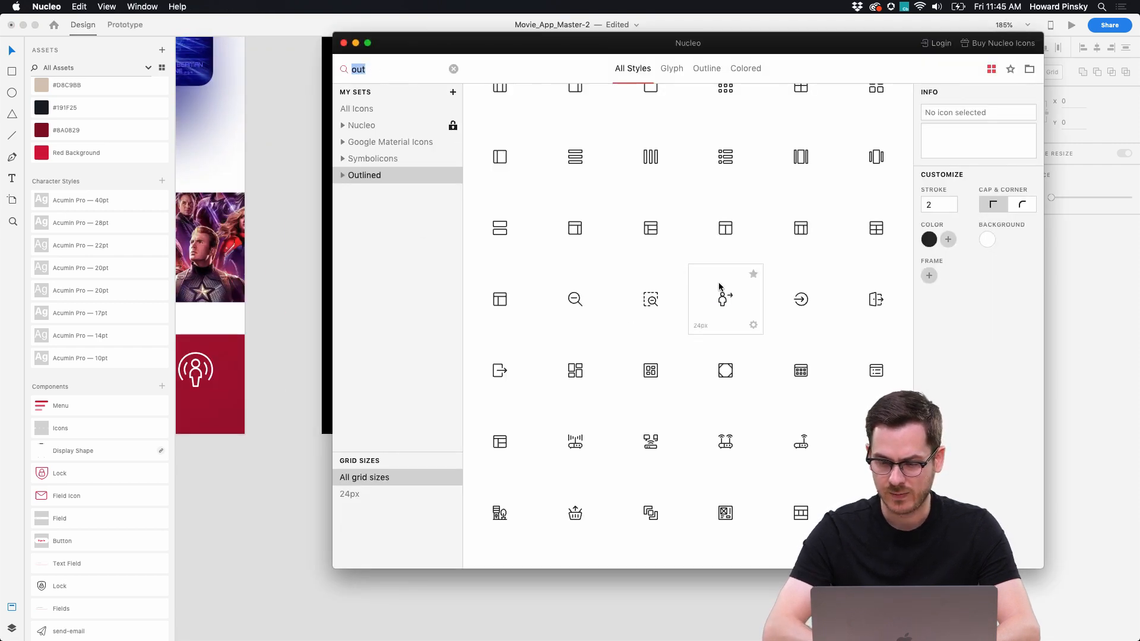
pyautogui.moveTo(800, 299); pyautogui.dragTo(620, 342)
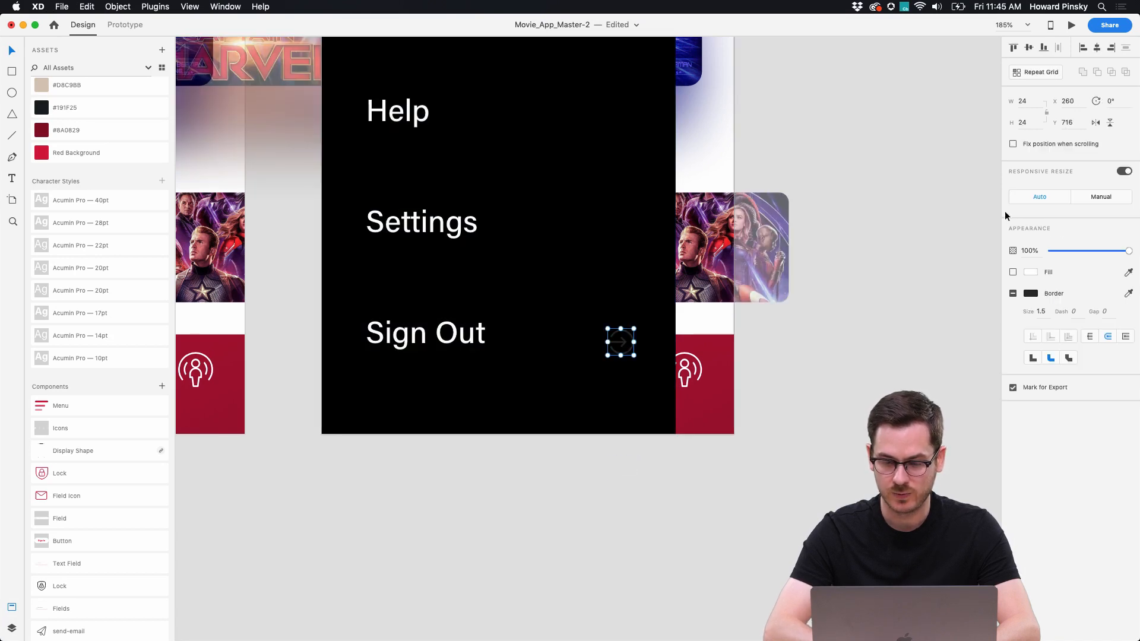
# Step: Set the arrow icon's border colour to white and align the icon vertically with the "Sign Out" text
pyautogui.click(1030, 294)
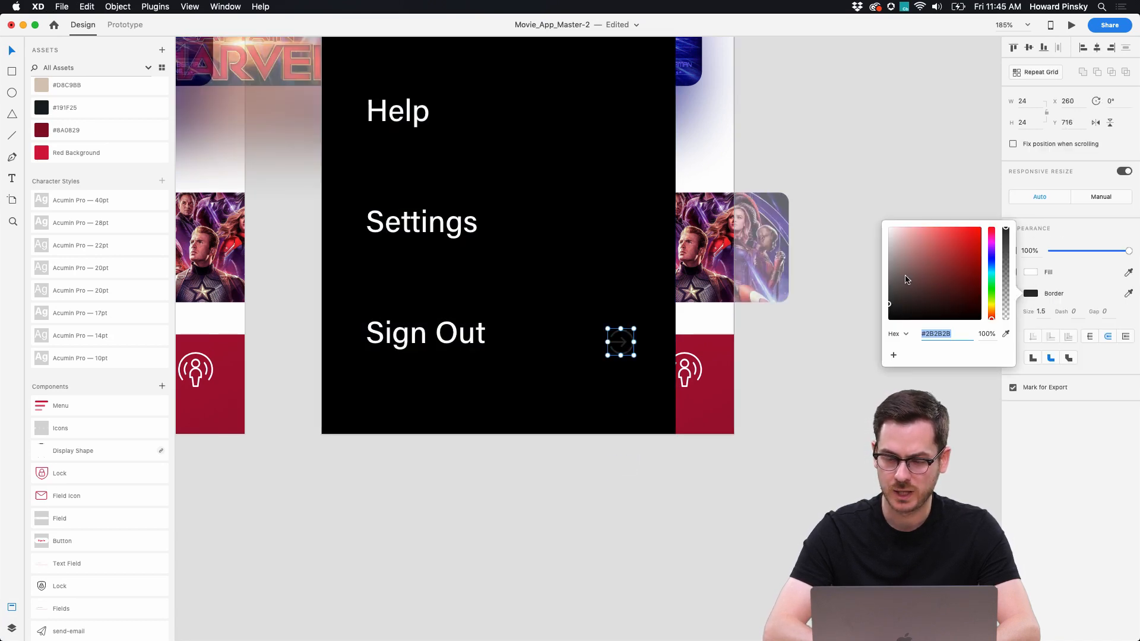
pyautogui.moveTo(906, 278); pyautogui.dragTo(884, 225)
pyautogui.click(1074, 471)
pyautogui.moveTo(622, 341)
pyautogui.mouseDown()
pyautogui.moveTo(508, 333)
pyautogui.moveTo(626, 333)
pyautogui.mouseUp()
pyautogui.scroll(-5, 627, 332)
pyautogui.scroll(2, 730, 292)
pyautogui.click(674, 253)
pyautogui.scroll(5, 675, 253)
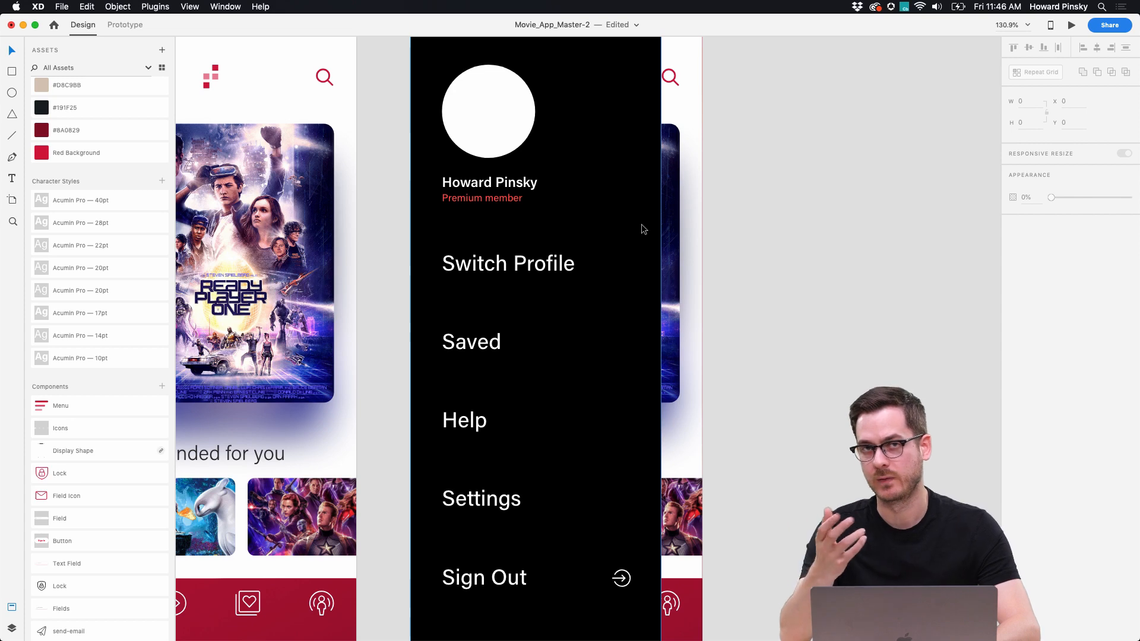
# Step: Switch to Nucleo, search for "close" and place the X icon on the black panel beside the circle at X 250, Y 111
pyautogui.press('super+Tab')
pyautogui.click(378, 66)
pyautogui.write('close')
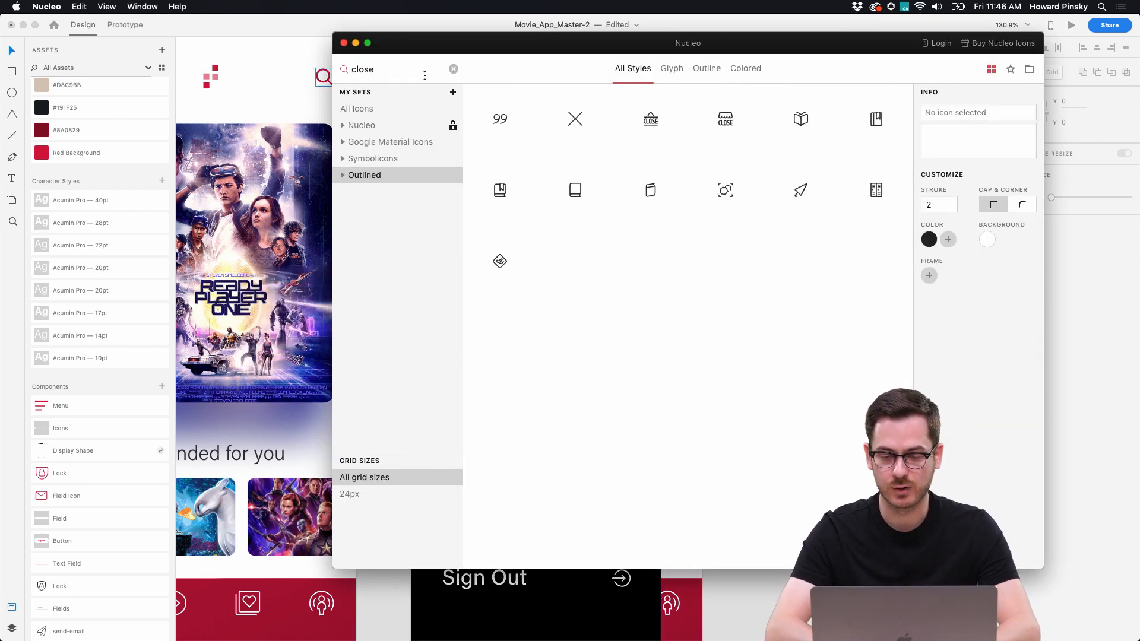
pyautogui.moveTo(591, 114); pyautogui.dragTo(735, 135)
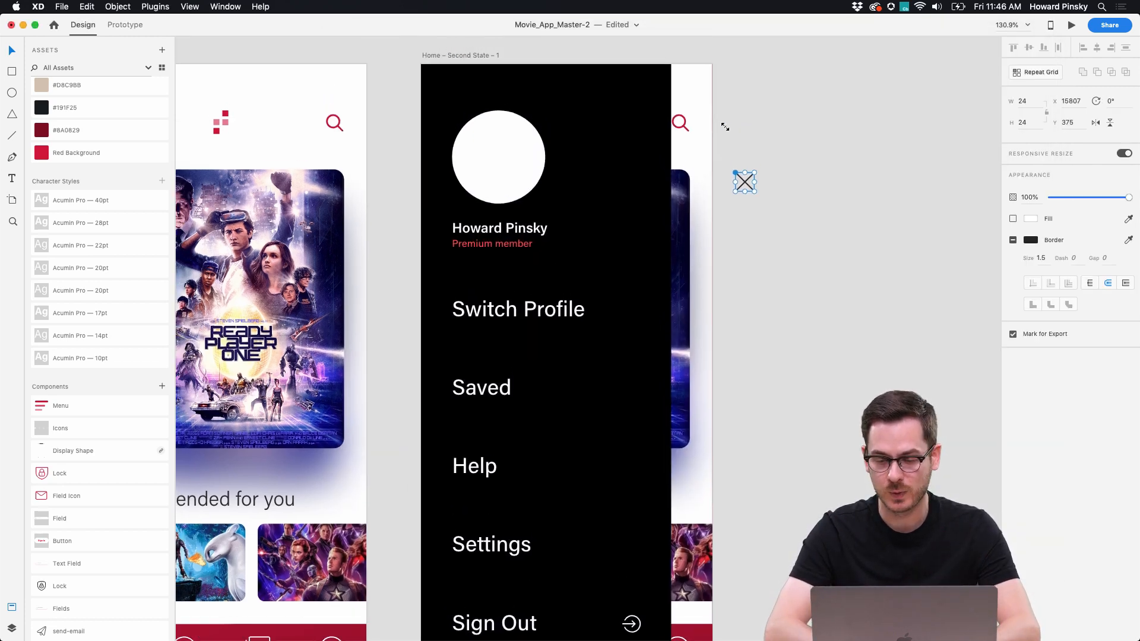
pyautogui.moveTo(746, 189); pyautogui.dragTo(623, 170)
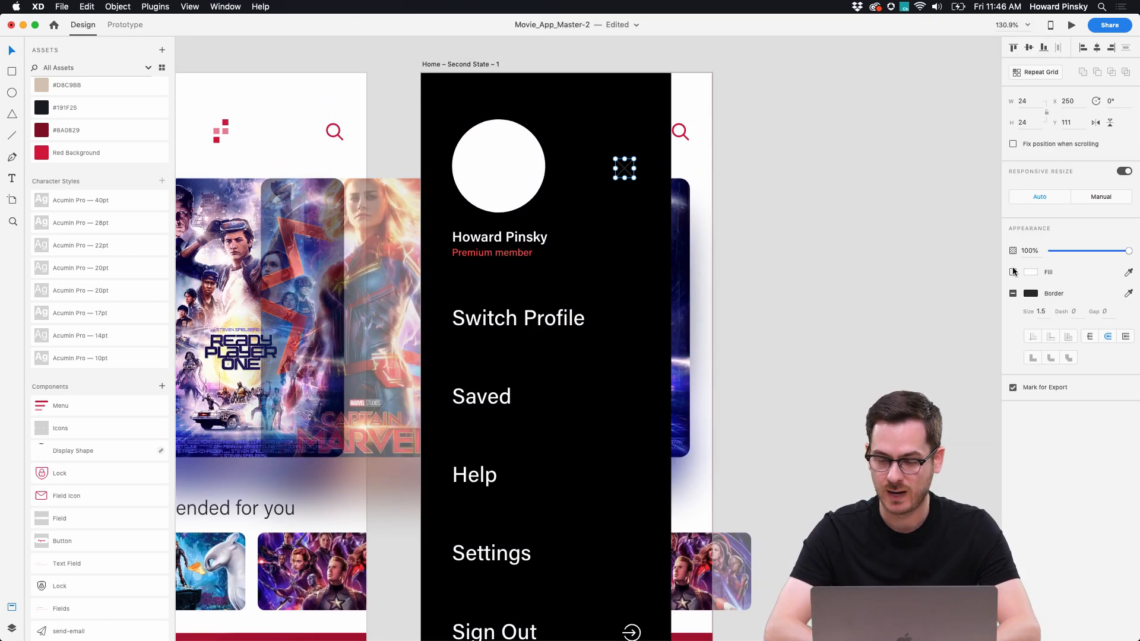
# Step: Set the X icon's border colour to white and move it to the black panel's upper right corner at X 277, Y 21
pyautogui.click(1031, 293)
pyautogui.moveTo(923, 273); pyautogui.dragTo(819, 156)
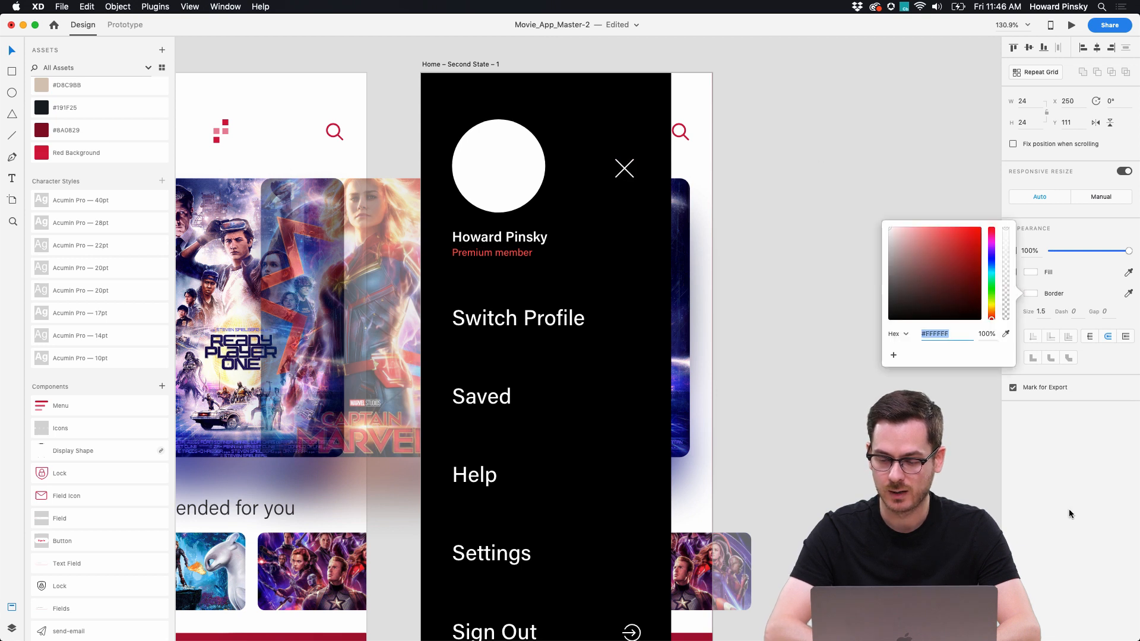
pyautogui.press('Escape')
pyautogui.moveTo(627, 172); pyautogui.dragTo(649, 102)
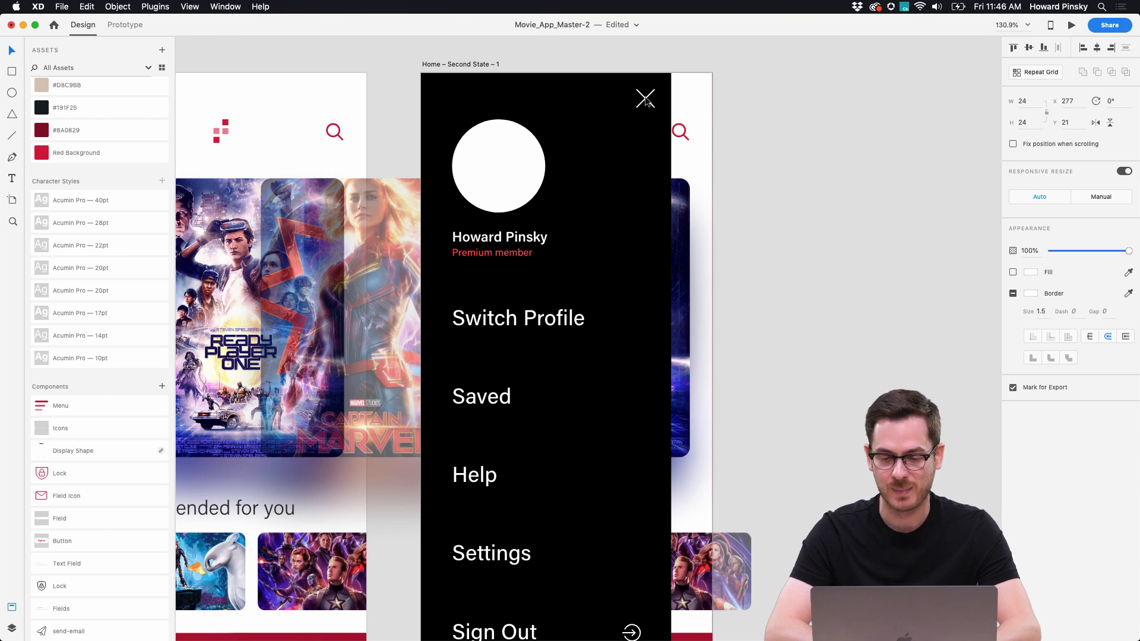
pyautogui.click(768, 157)
# Step: Switch to Finder and fill the white profile circle on the black panel with the photo DSC07158.jpg
pyautogui.scroll(-2, 768, 158)
pyautogui.press('super+Tab')
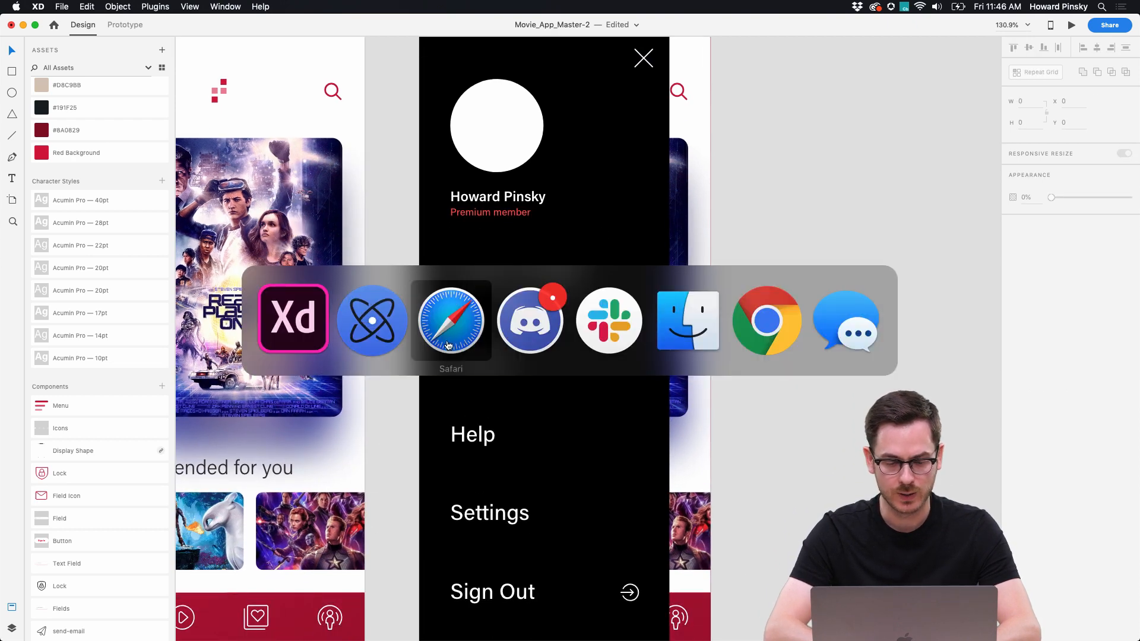
pyautogui.press('super+Tab')
pyautogui.press('super+Tab')
pyautogui.press('super+Tab')
pyautogui.press('super+Tab')
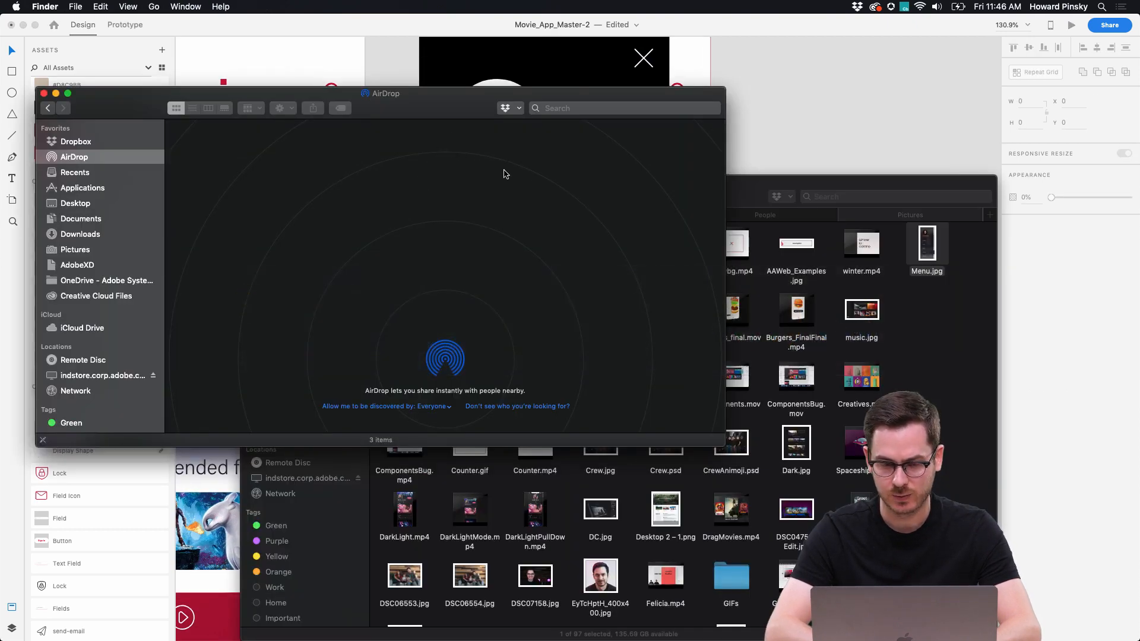
pyautogui.click(862, 328)
pyautogui.click(958, 351)
pyautogui.moveTo(522, 577); pyautogui.dragTo(507, 129)
pyautogui.doubleClick(507, 133)
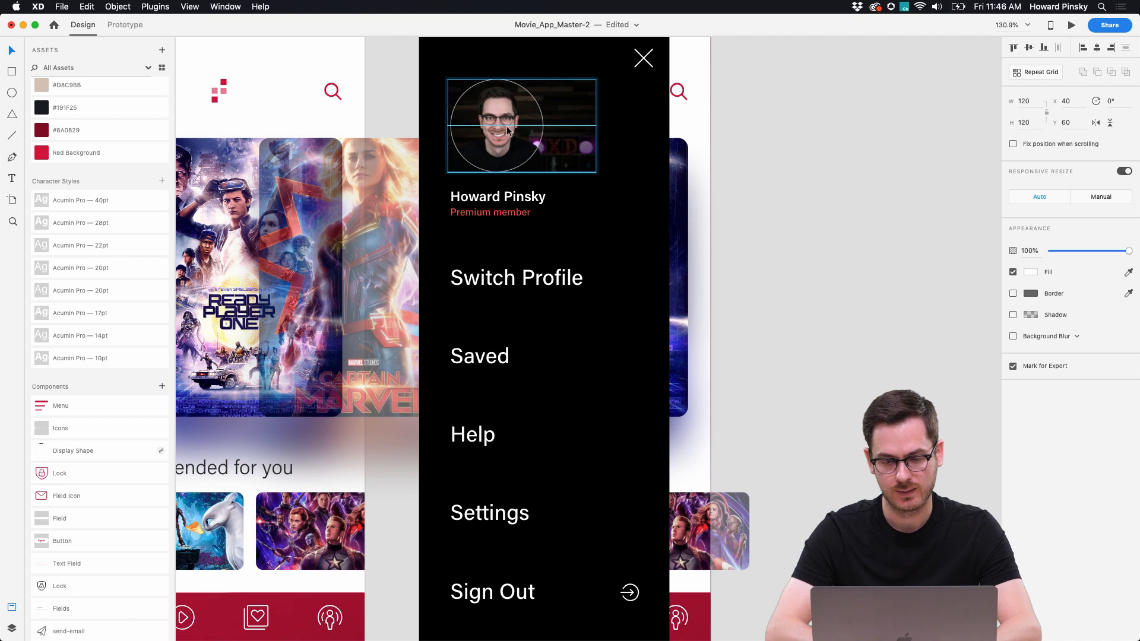
pyautogui.click(774, 175)
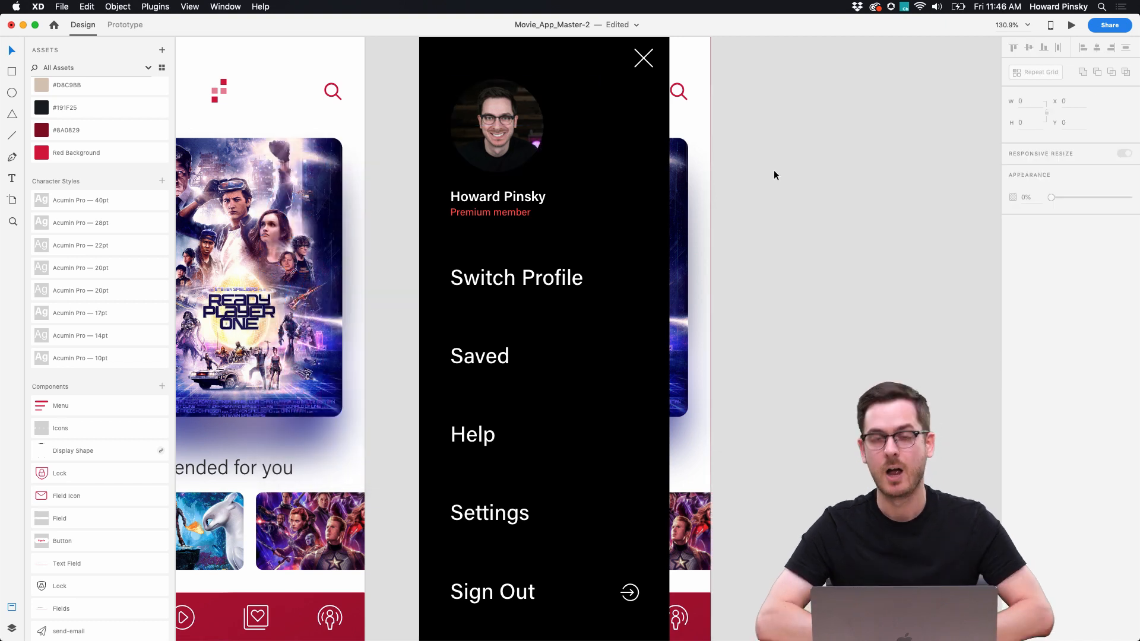
# Step: Give the black panel a background blur with amount 30, brightness -10 and opacity 71%
pyautogui.scroll(-1, 774, 175)
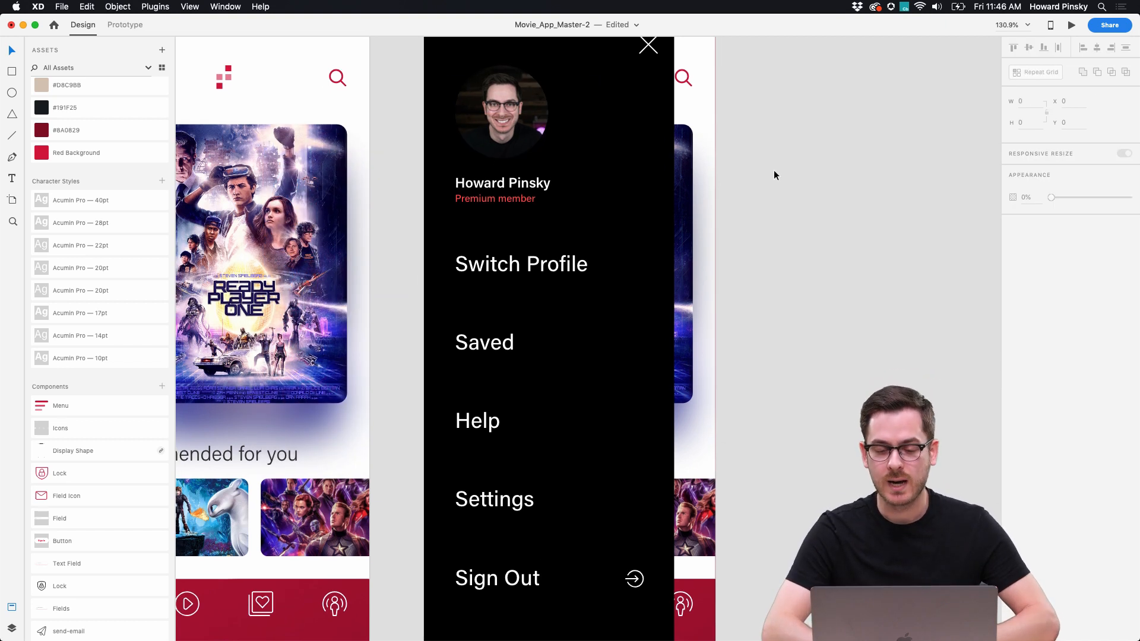
pyautogui.click(646, 139)
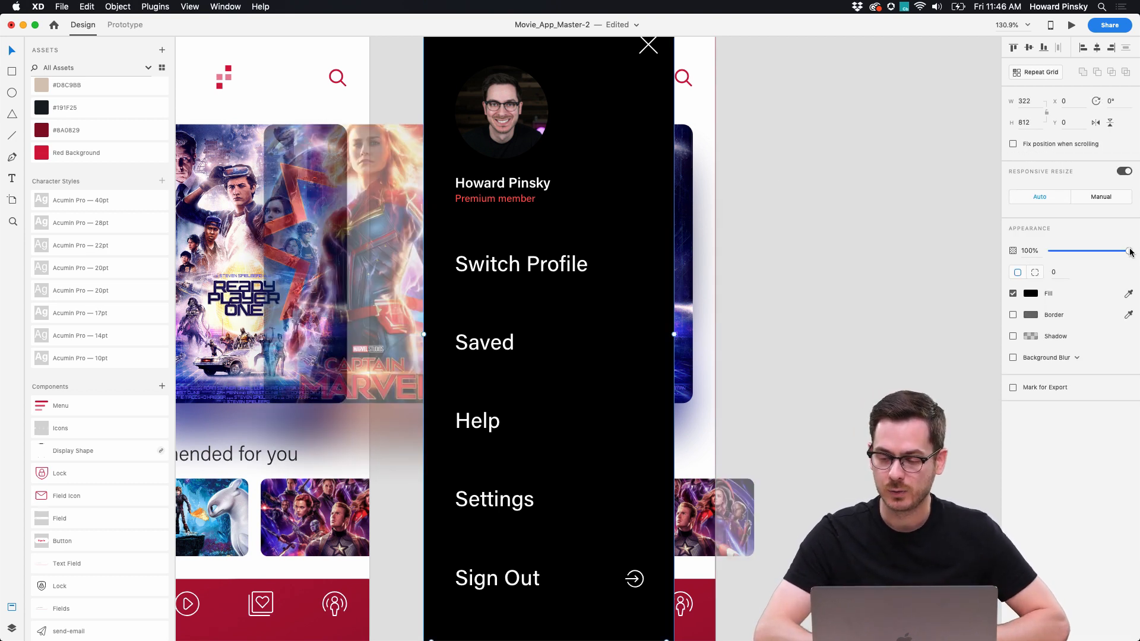
pyautogui.moveTo(1130, 251)
pyautogui.mouseDown()
pyautogui.moveTo(1109, 250)
pyautogui.moveTo(1133, 251)
pyautogui.mouseUp()
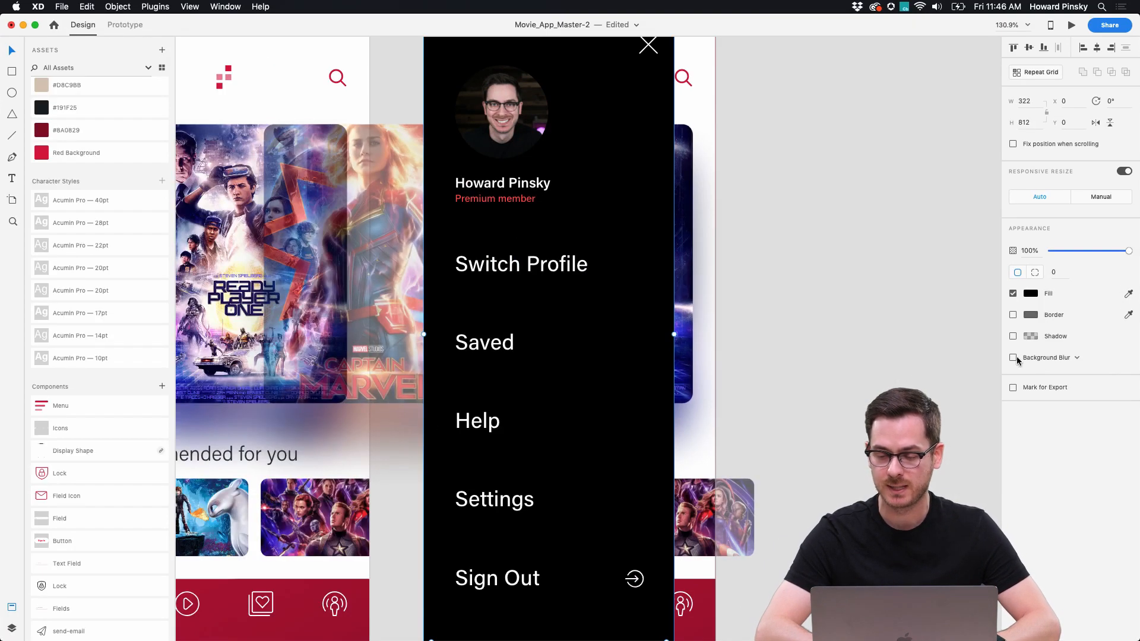
pyautogui.click(1013, 358)
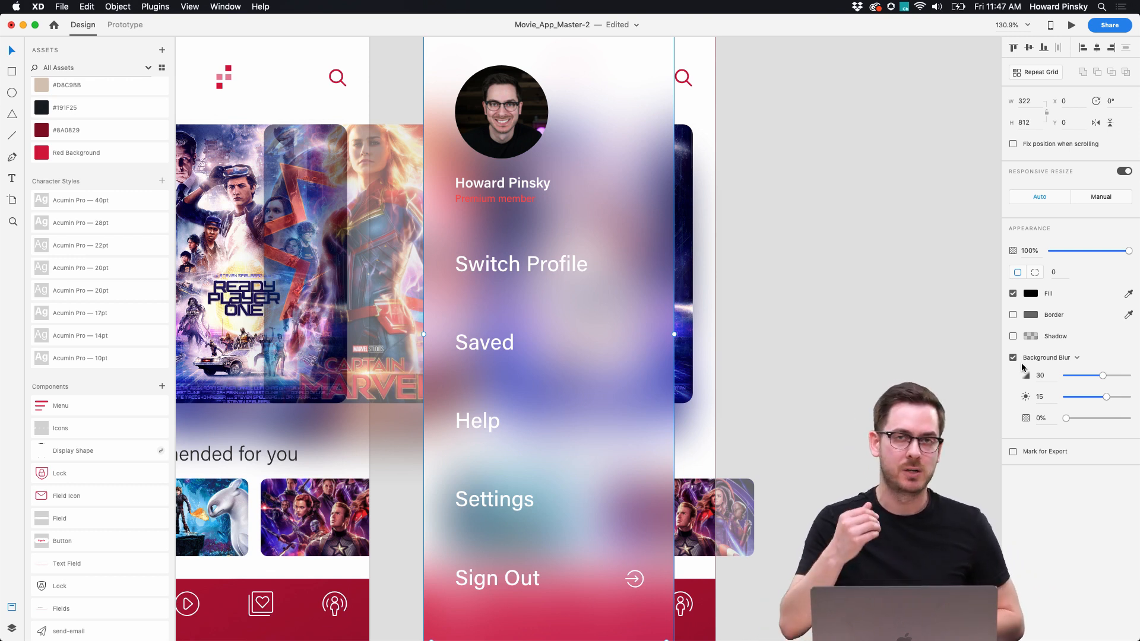
pyautogui.moveTo(1105, 396)
pyautogui.mouseDown()
pyautogui.moveTo(1089, 398)
pyautogui.moveTo(1092, 416)
pyautogui.moveTo(1109, 419)
pyautogui.mouseUp()
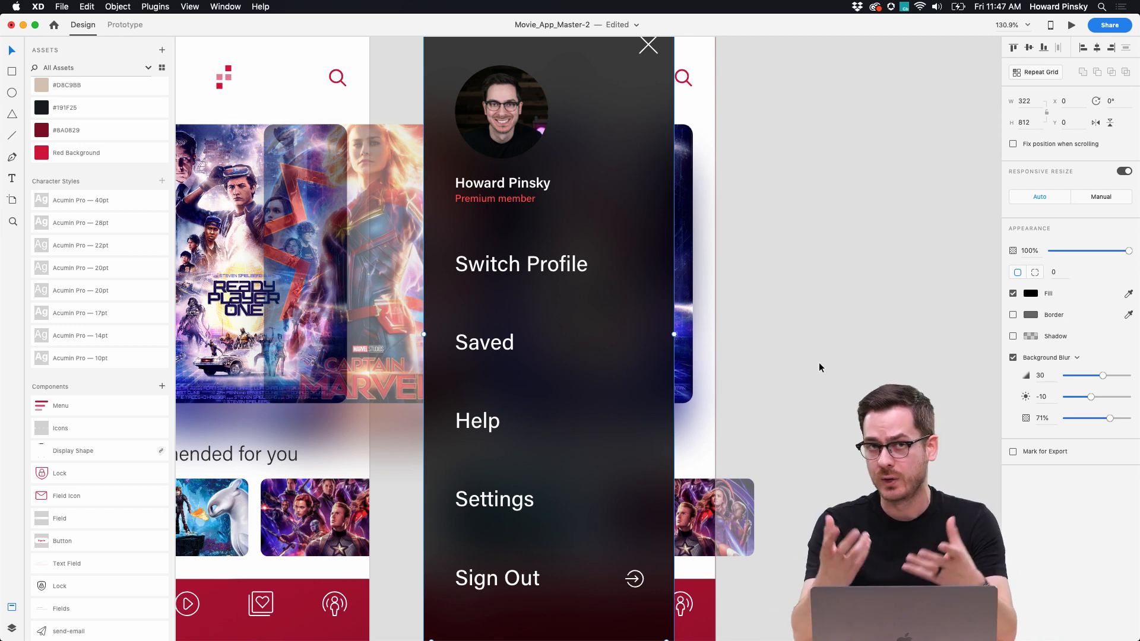
# Step: Delete all home screen layers beneath the panel rectangle, from "Menu – 3" to "Sign up", in the "Home – Second State – 1" artboard
pyautogui.scroll(-2, 819, 259)
pyautogui.scroll(-2, 819, 262)
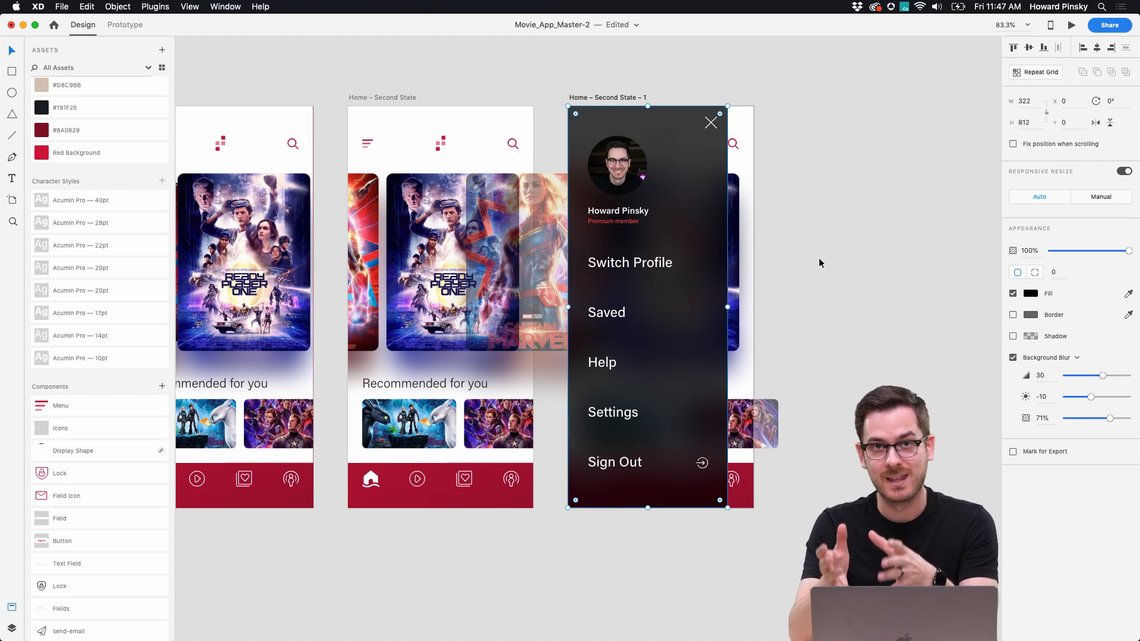
pyautogui.click(744, 191)
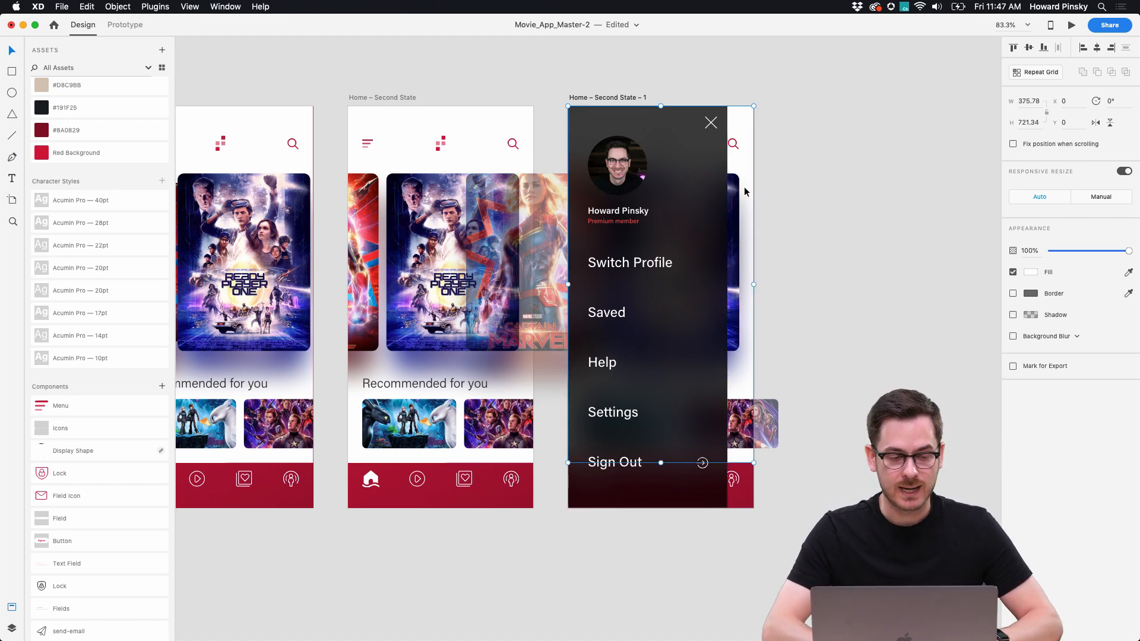
pyautogui.press('super+y')
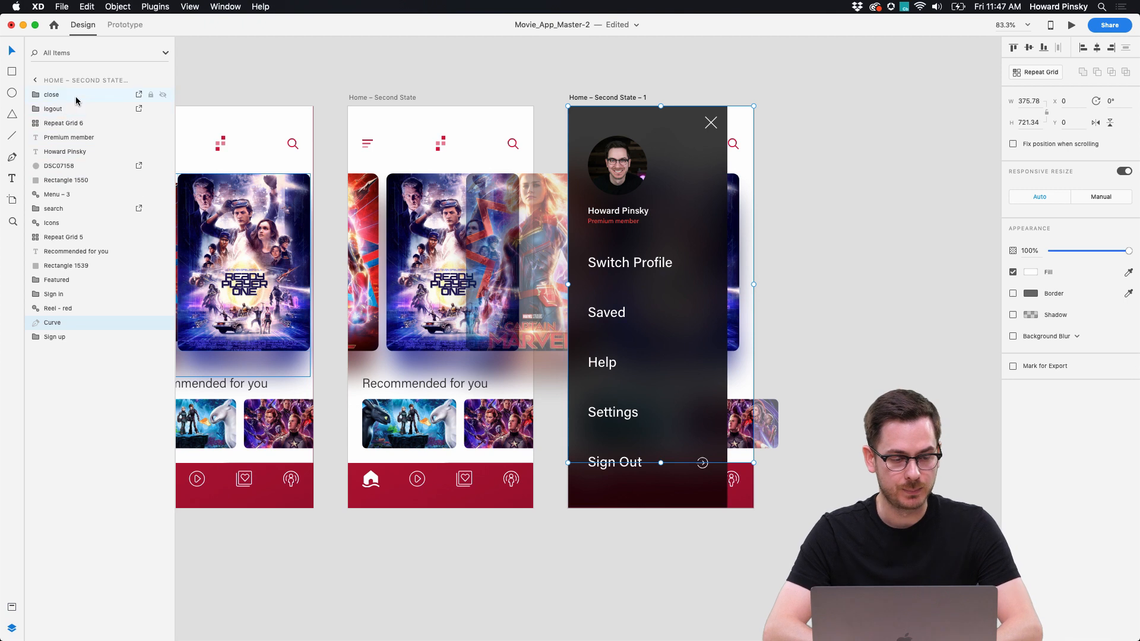
pyautogui.click(67, 336)
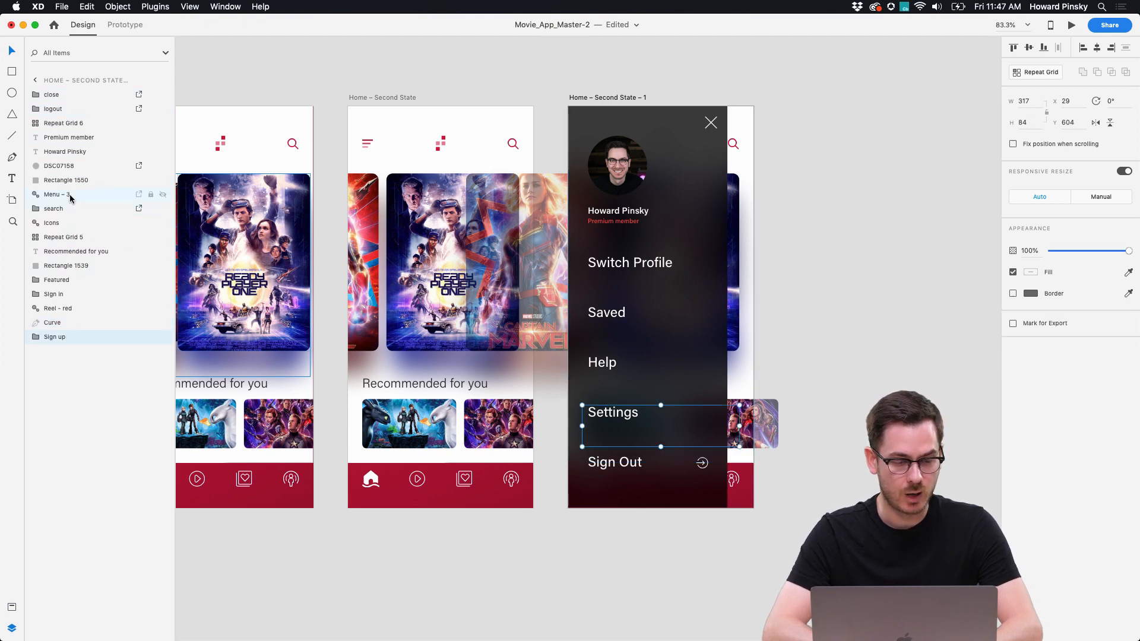
pyautogui.click(70, 198)
pyautogui.click(75, 181)
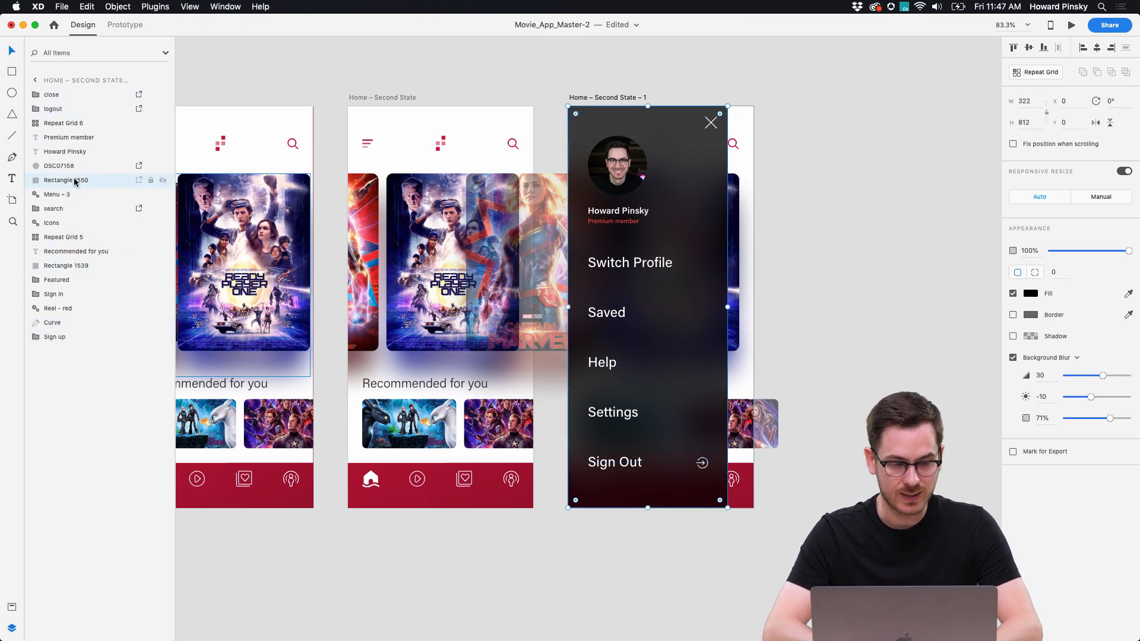
pyautogui.click(75, 196)
pyautogui.keyDown('shift'); pyautogui.click(75, 336); pyautogui.keyUp('shift')
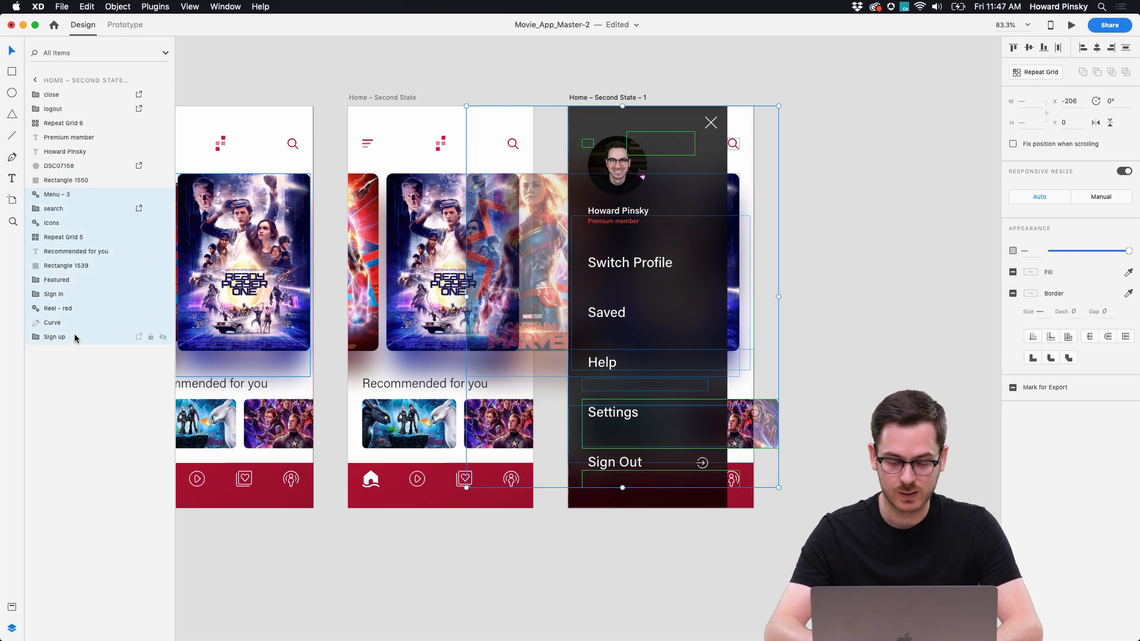
pyautogui.press('Delete')
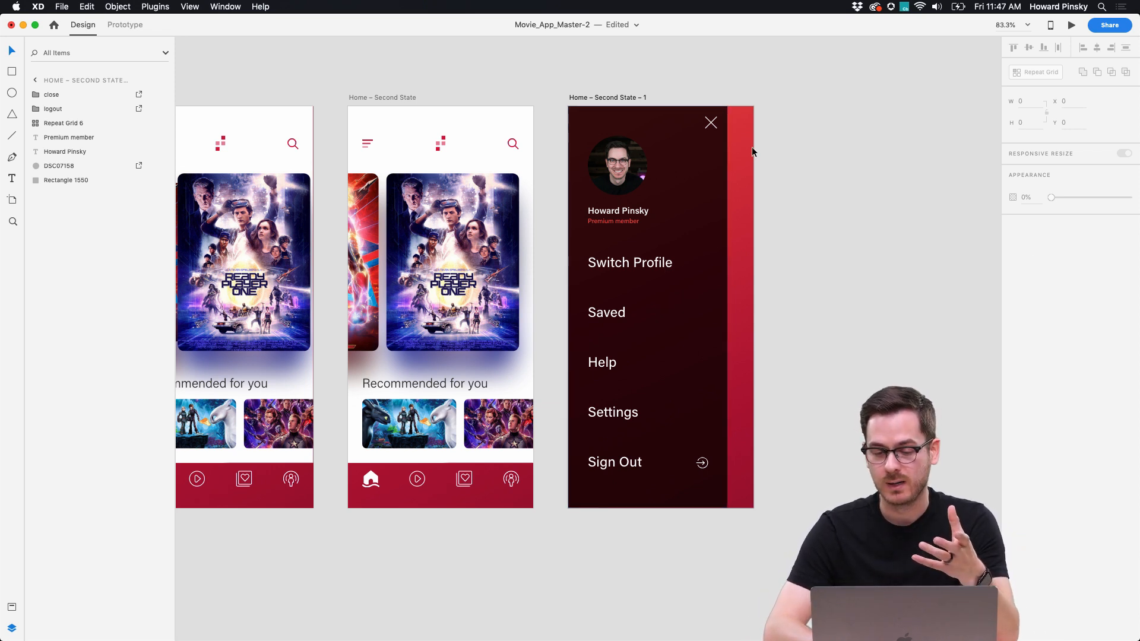
# Step: Rename the "Home – Second State – 1" artboard as "Menu" and turn off its fill
pyautogui.click(611, 99)
pyautogui.doubleClick(611, 99)
pyautogui.write('Menu')
pyautogui.press('Return')
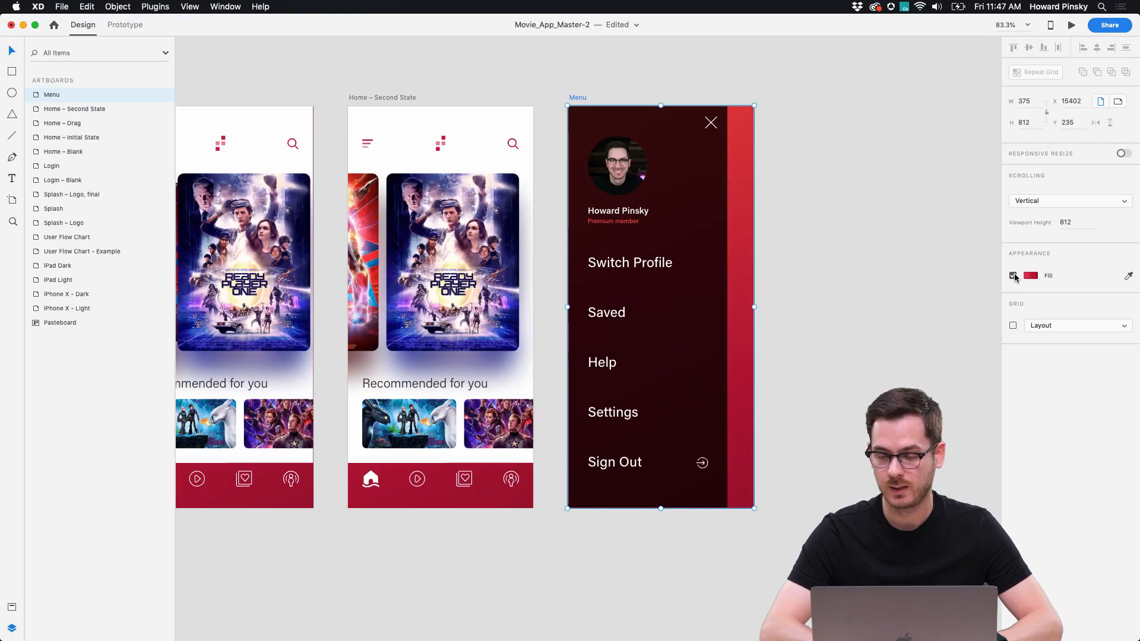
pyautogui.click(1012, 275)
pyautogui.click(871, 296)
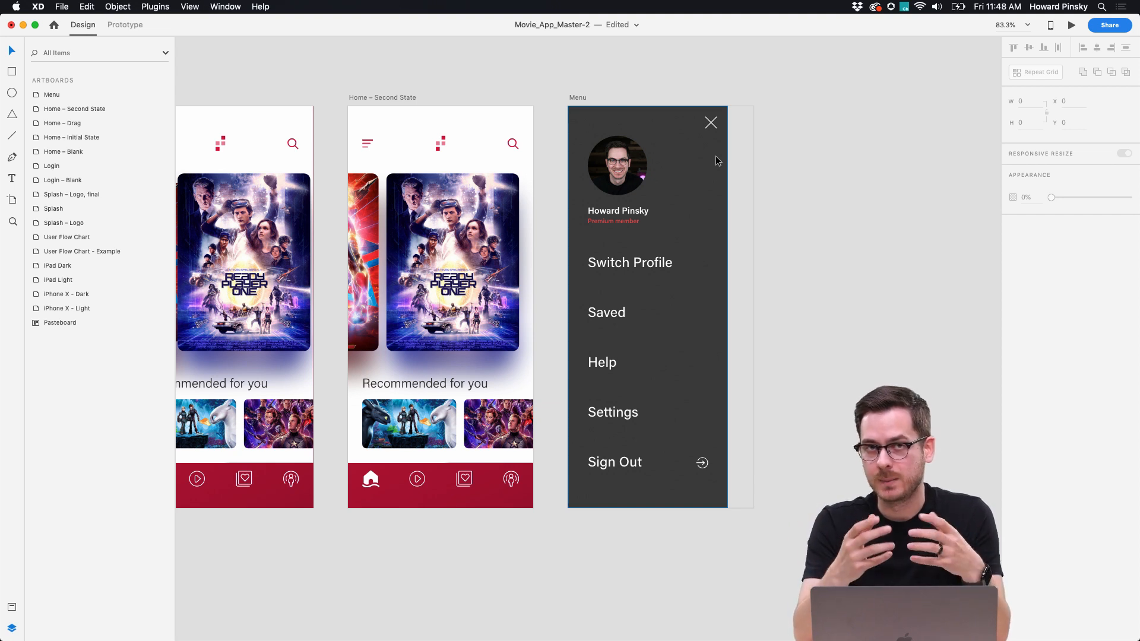
# Step: Switch to prototyping and connect the Menu icon on the "Home – Initial State" artboard to the "Menu" artboard
pyautogui.hscroll(-3, 717, 160)
pyautogui.scroll(1, 717, 161)
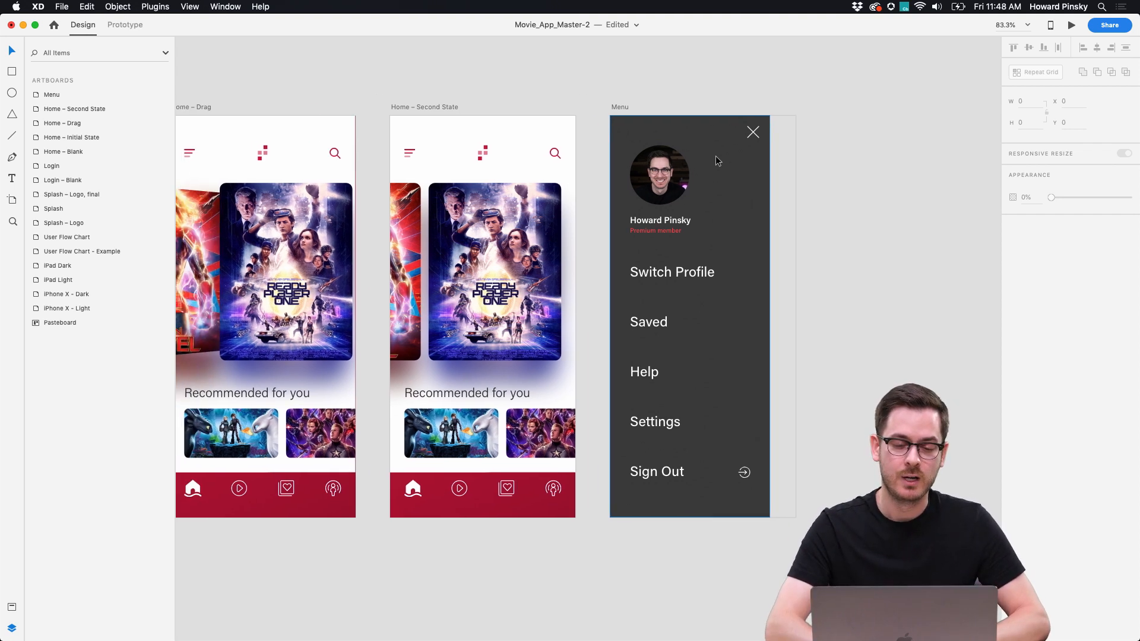
pyautogui.click(125, 27)
pyautogui.hscroll(-15, 419, 108)
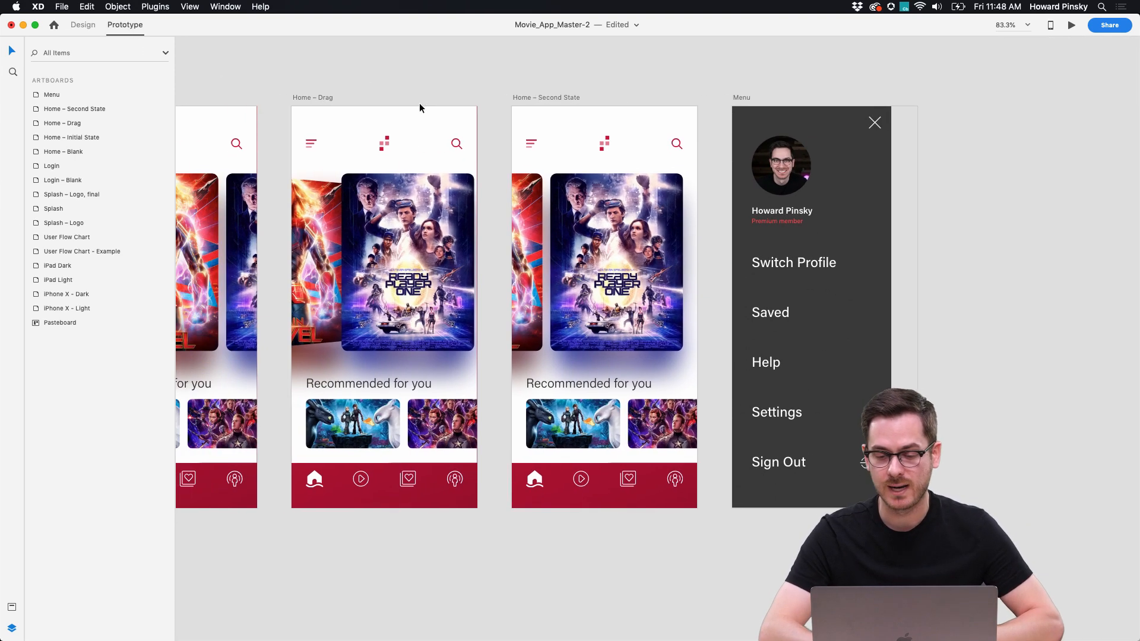
pyautogui.hscroll(1, 420, 107)
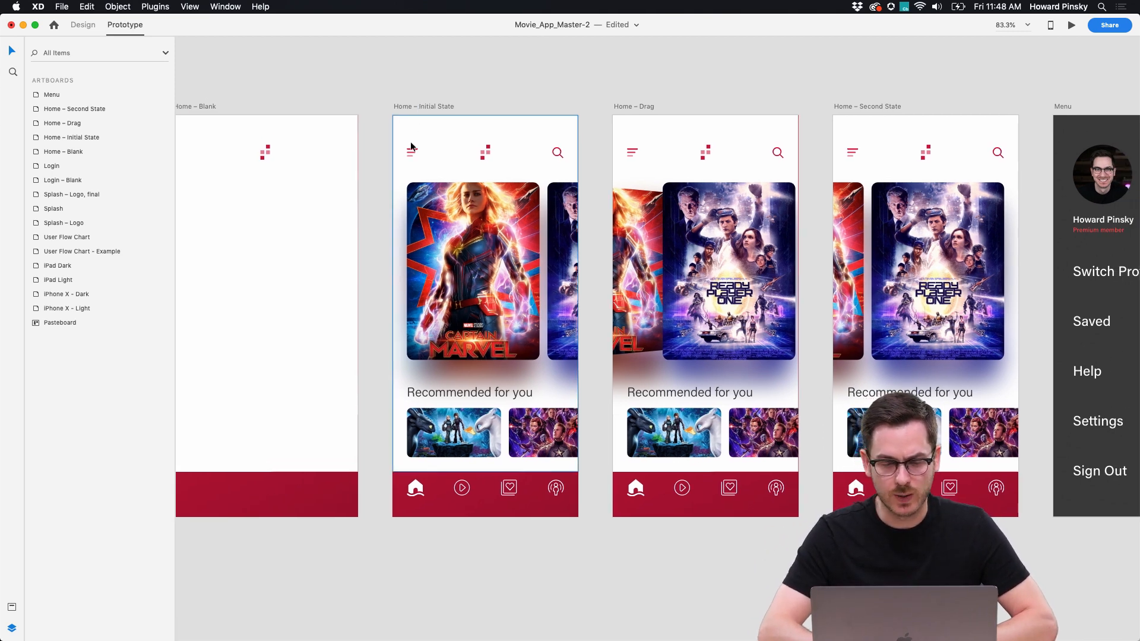
pyautogui.scroll(5, 410, 141)
pyautogui.click(410, 155)
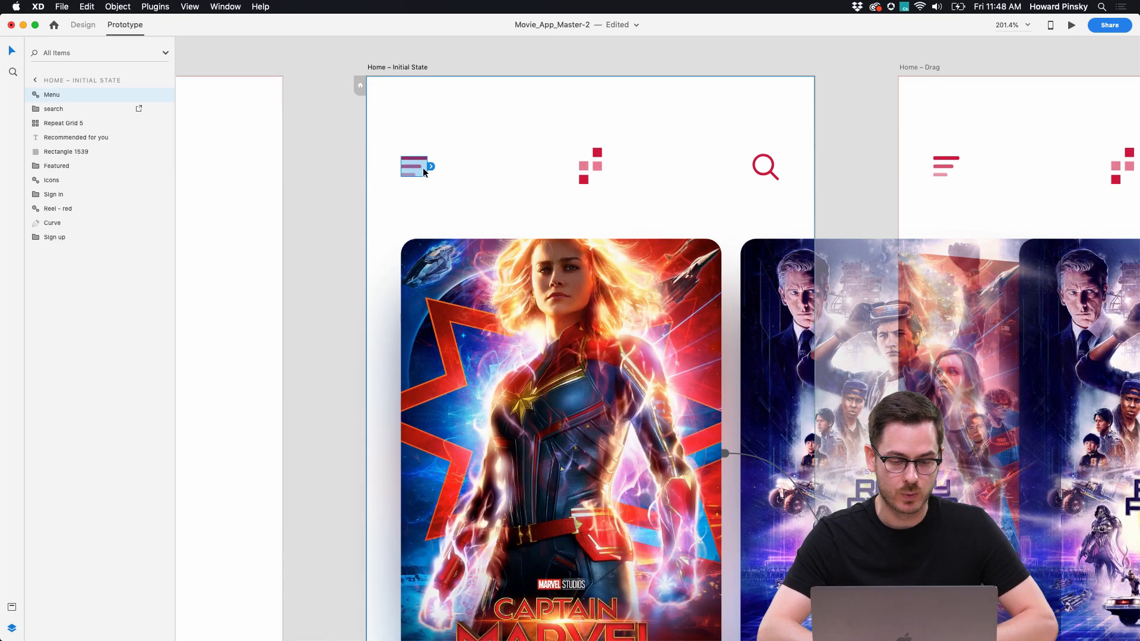
pyautogui.scroll(-5, 422, 168)
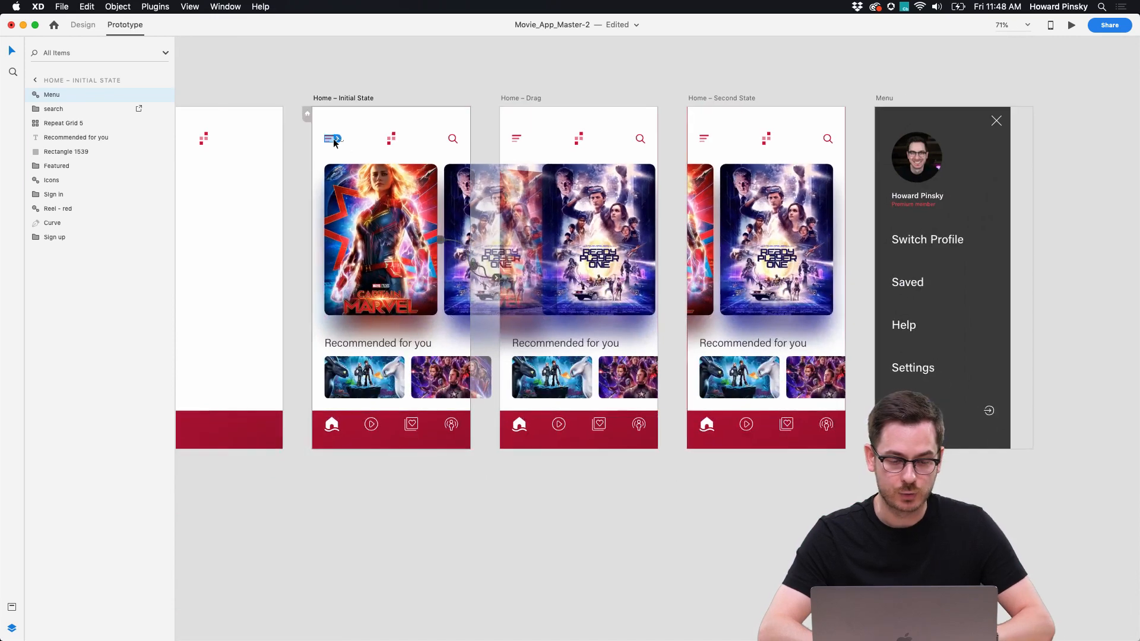
pyautogui.moveTo(337, 141); pyautogui.dragTo(929, 144)
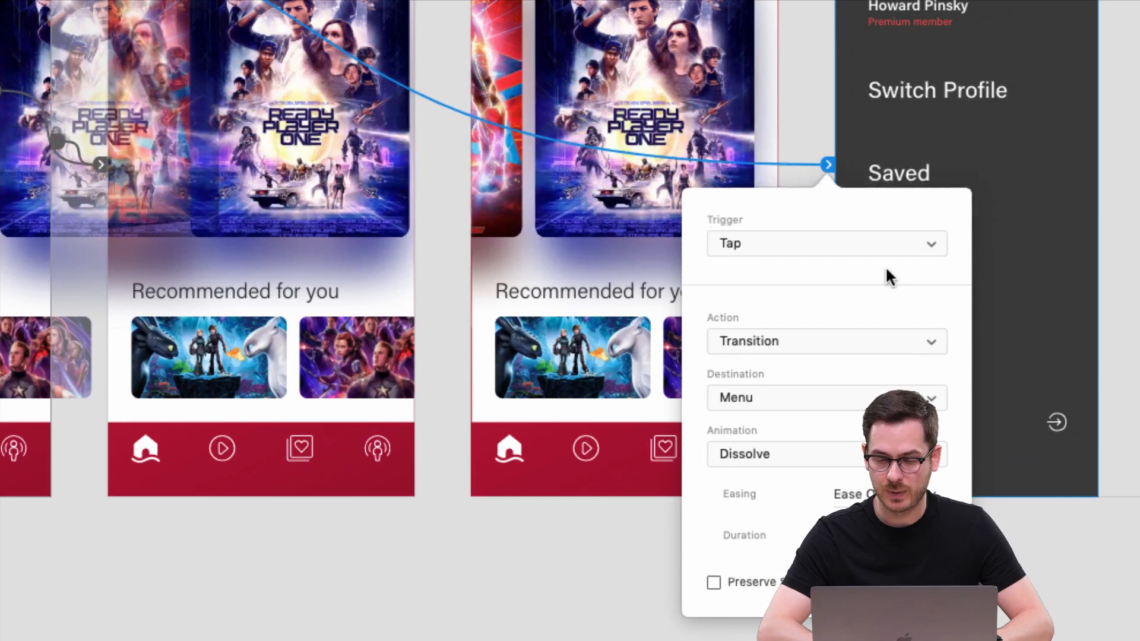
# Step: Try the Auto-Animate action with a Tap trigger for the Menu icon's connection
pyautogui.click(885, 250)
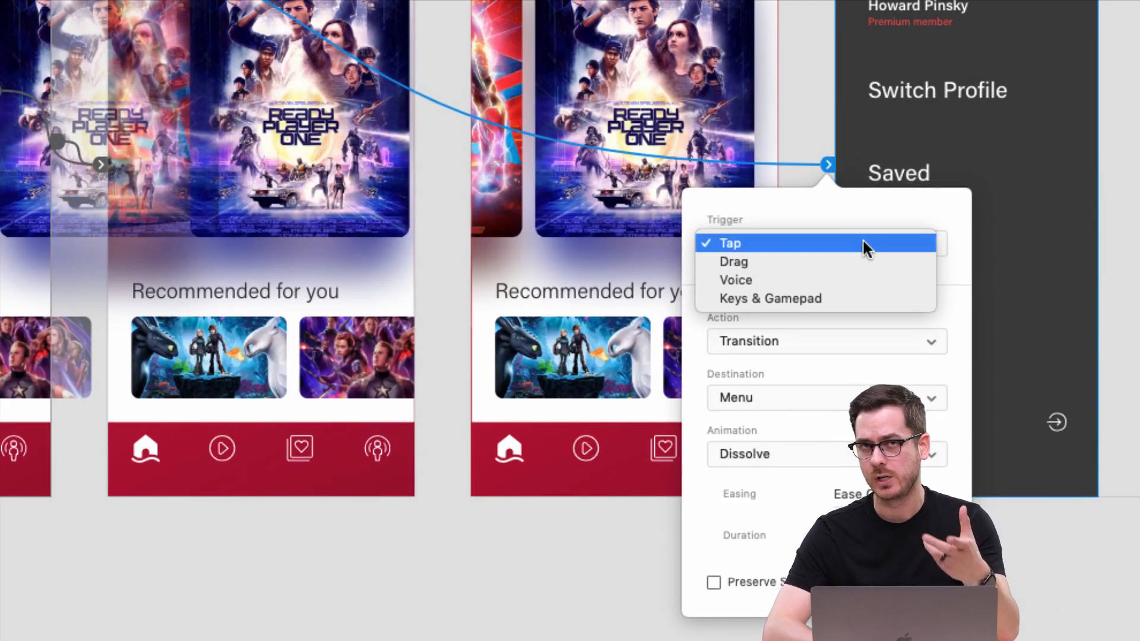
pyautogui.click(862, 242)
pyautogui.click(809, 340)
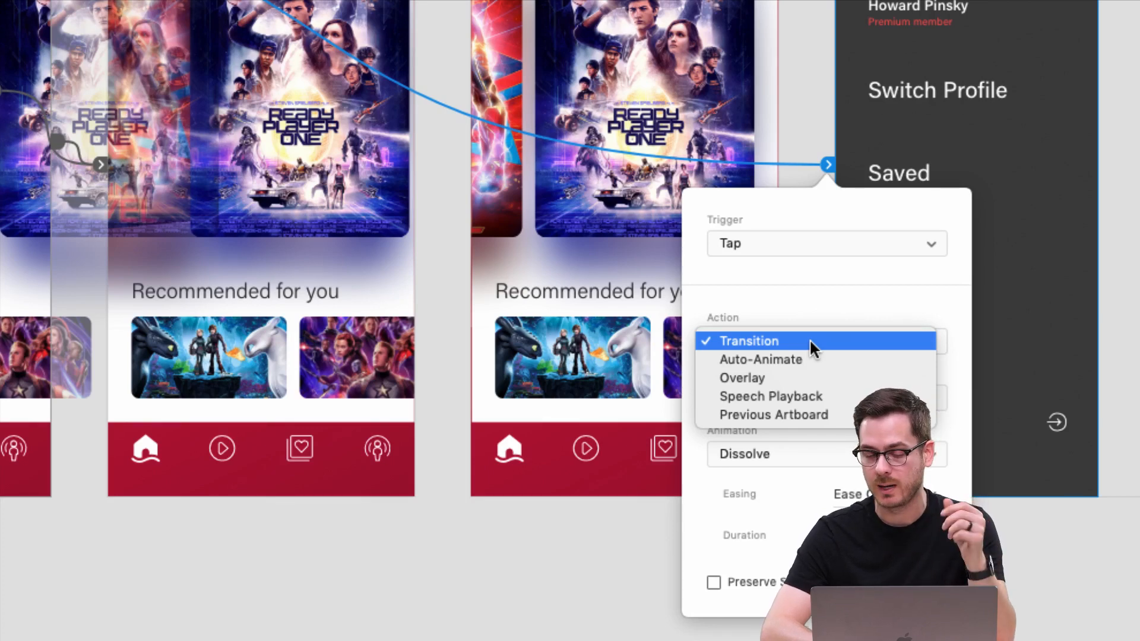
pyautogui.click(806, 356)
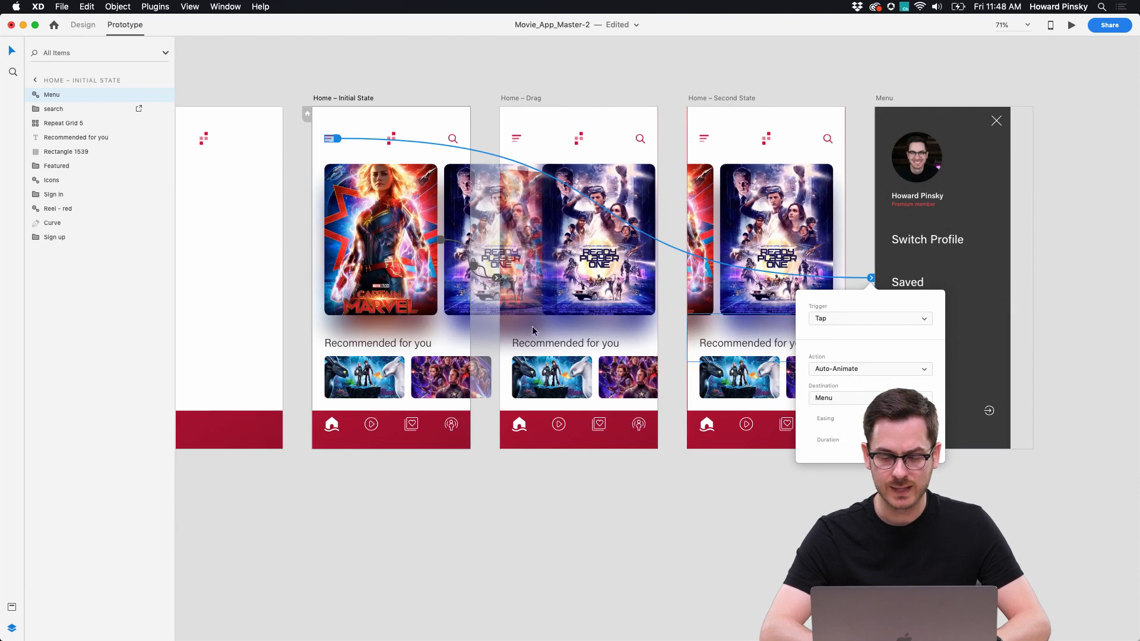
# Step: Set the Menu icon connection's action to Overlay with the Slide Right animation
pyautogui.click(830, 368)
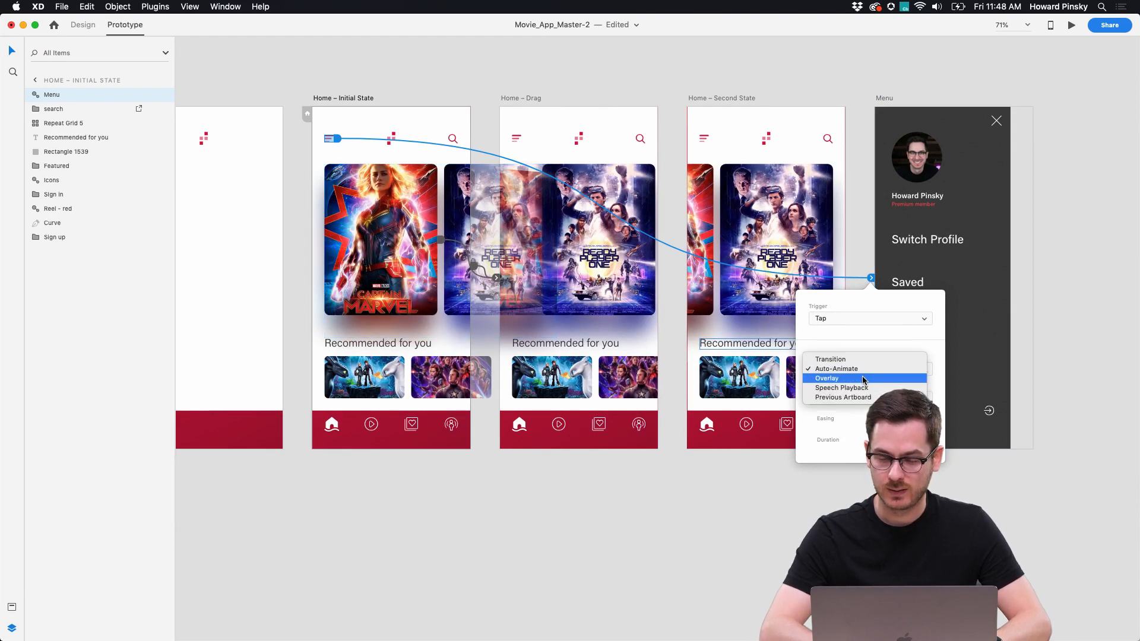
pyautogui.click(860, 380)
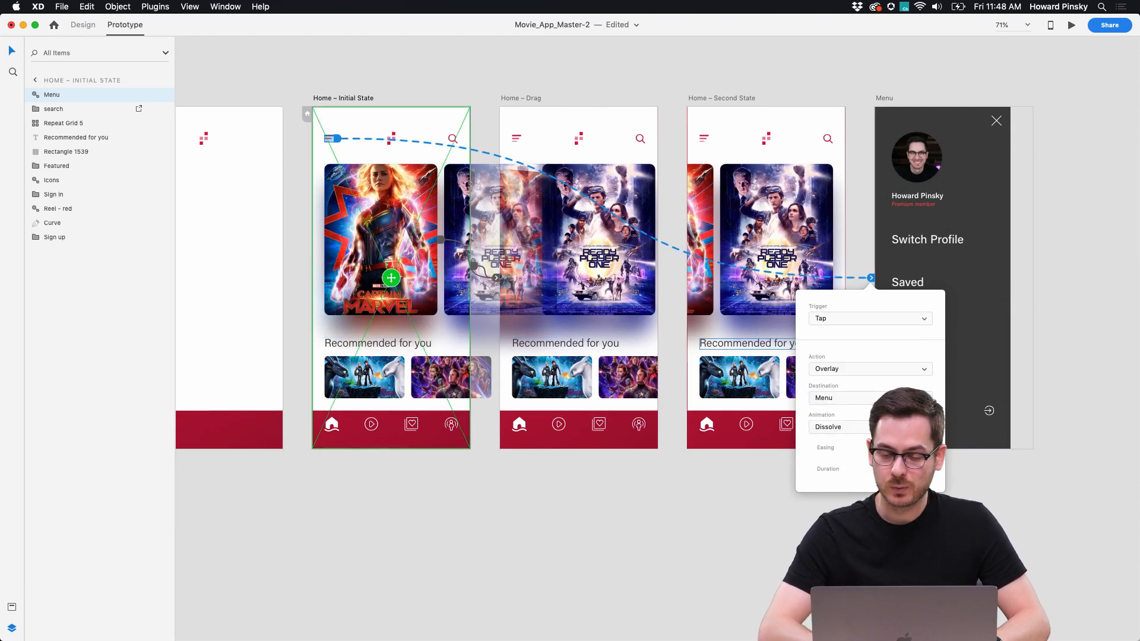
pyautogui.click(855, 426)
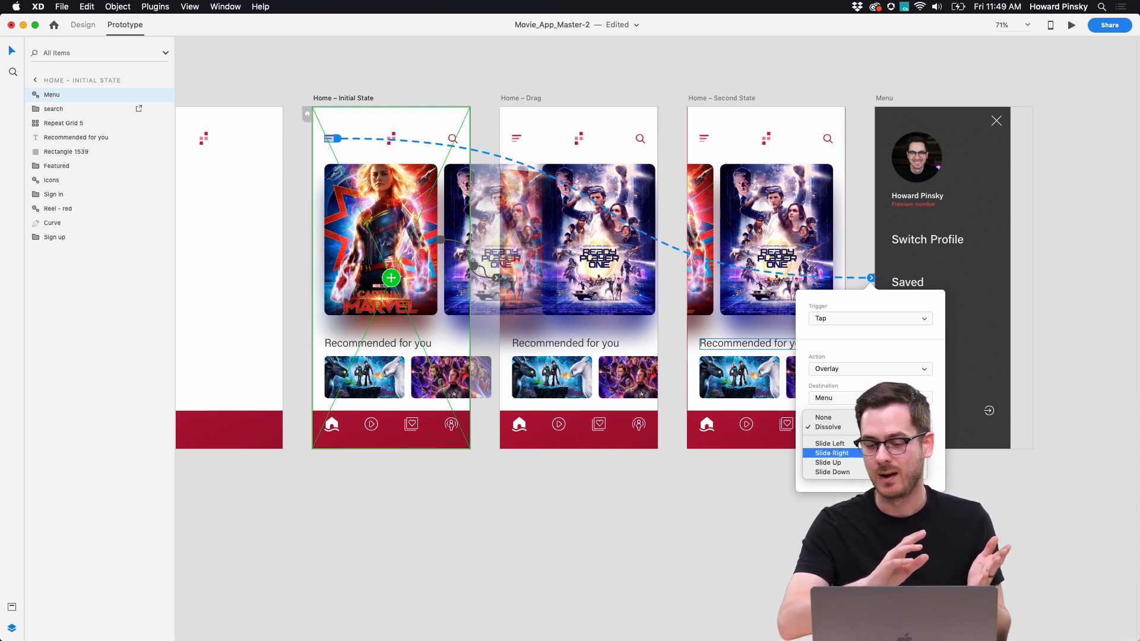
pyautogui.click(863, 454)
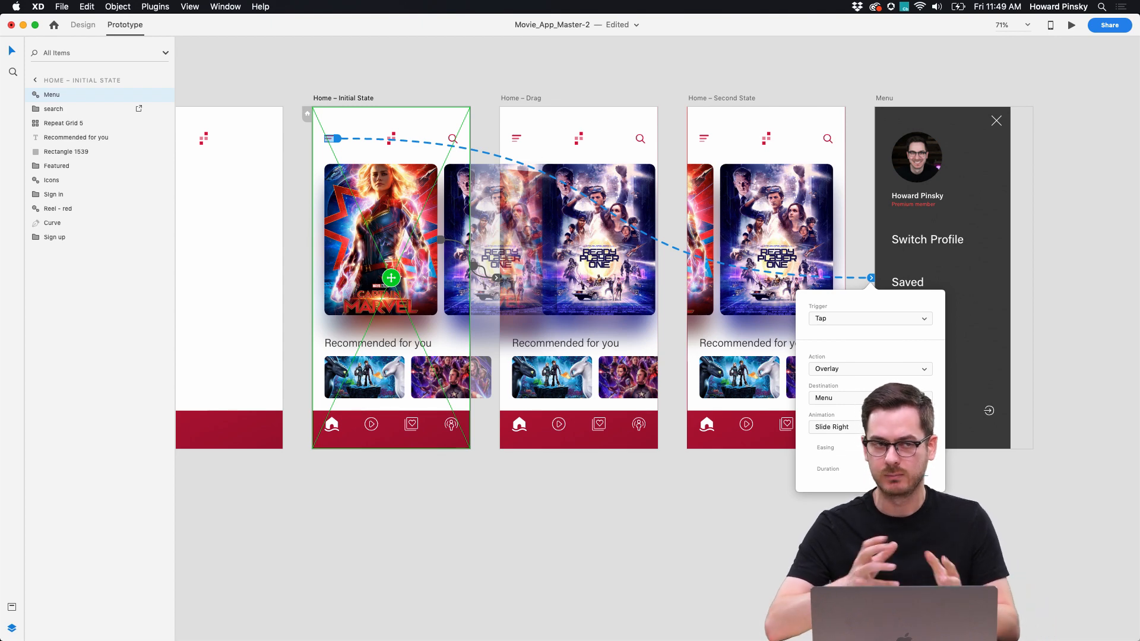
pyautogui.moveTo(391, 277); pyautogui.dragTo(410, 255)
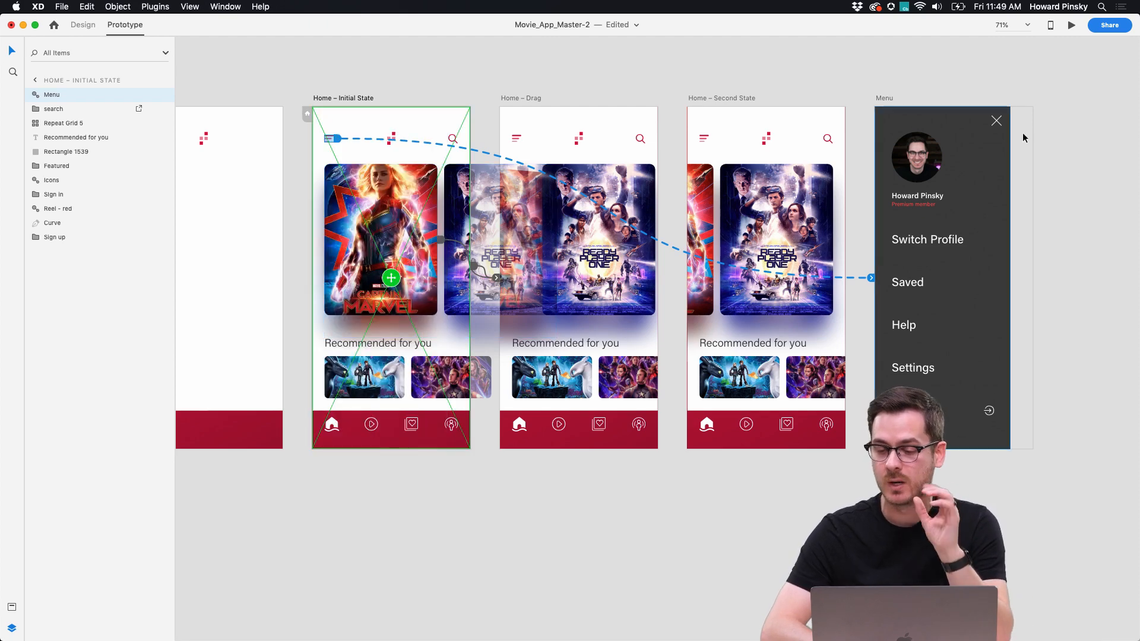
# Step: In design mode, narrow the "Menu" artboard to a width of 321 to match its dark panel
pyautogui.click(884, 101)
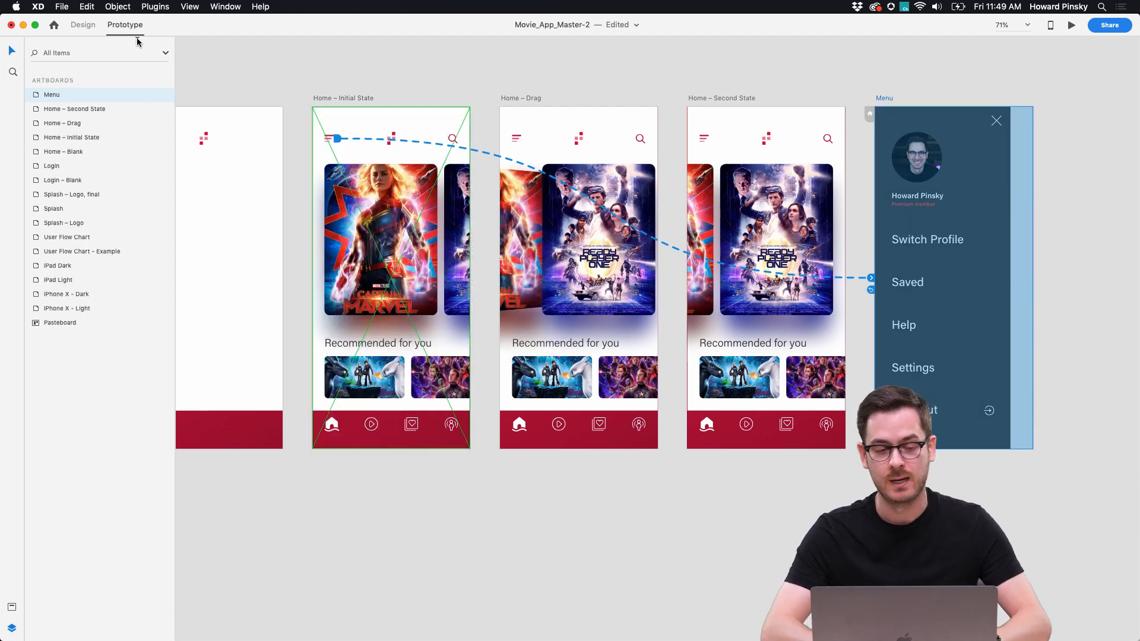
pyautogui.click(91, 26)
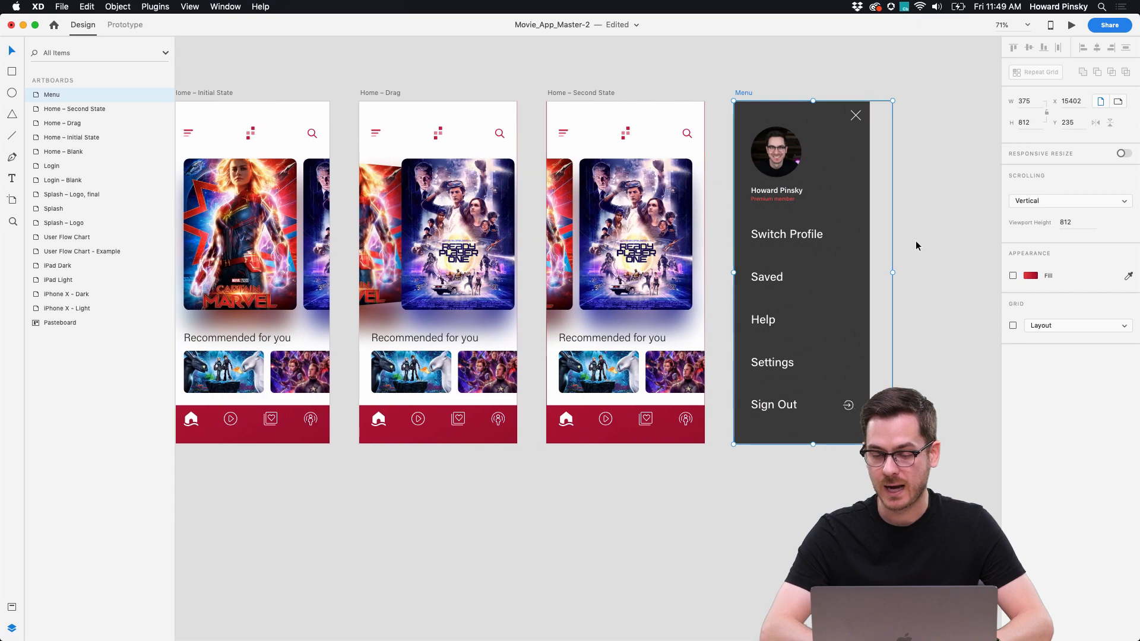
pyautogui.scroll(5, 895, 278)
pyautogui.moveTo(871, 295); pyautogui.dragTo(832, 294)
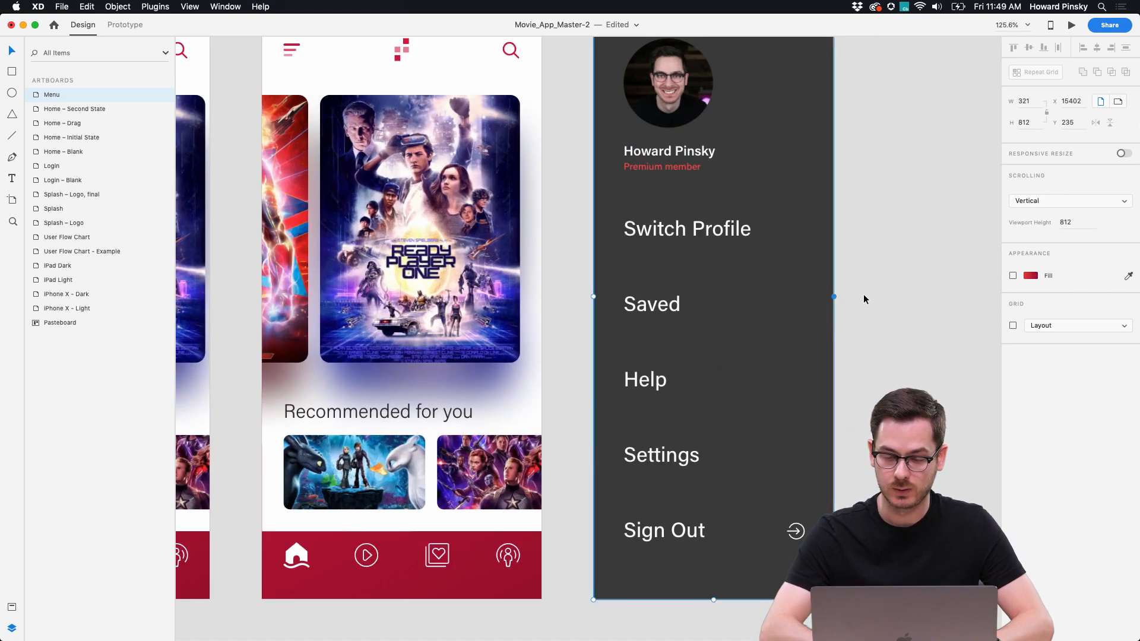
# Step: Return to prototyping and position the Menu overlay flush with the left edge of the "Home – Initial State" artboard
pyautogui.hscroll(-5, 843, 296)
pyautogui.scroll(-5, 852, 298)
pyautogui.click(125, 24)
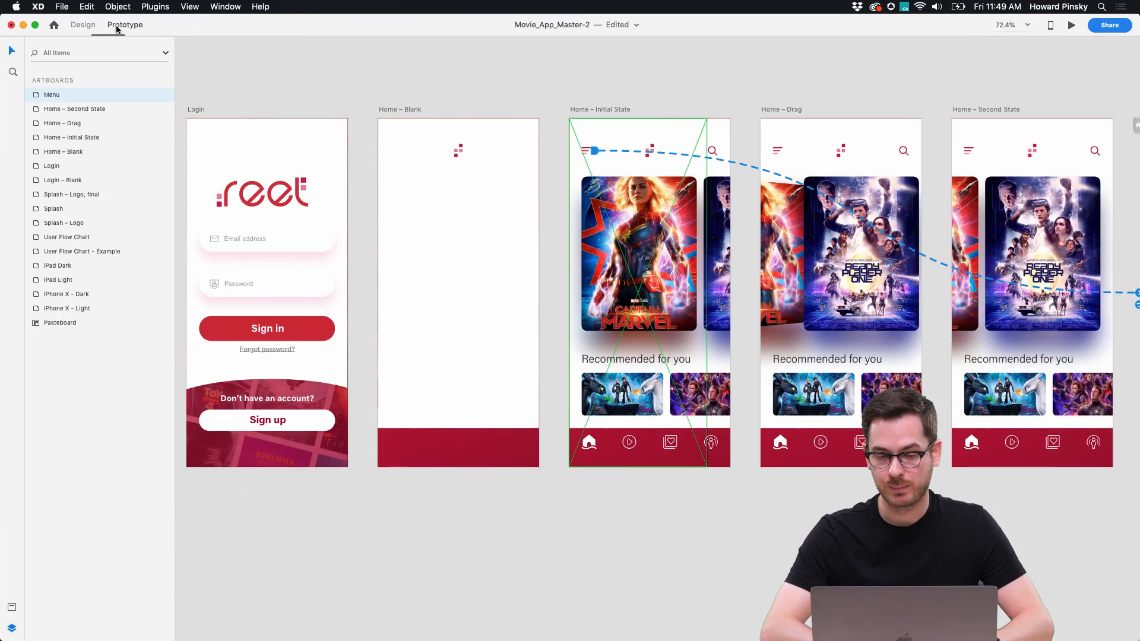
pyautogui.click(591, 151)
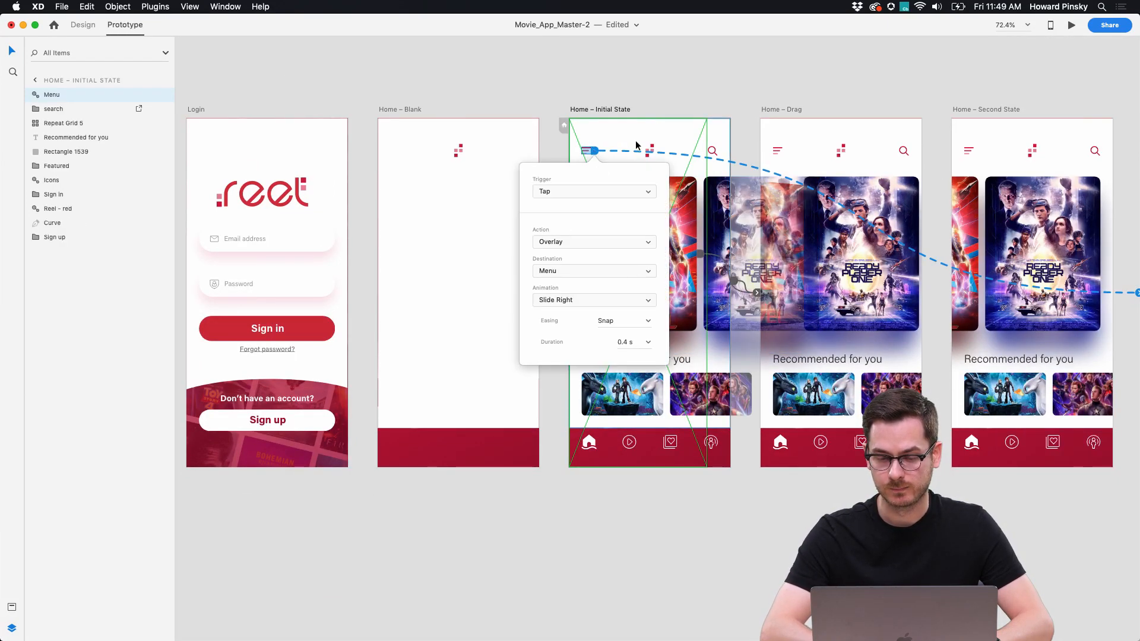
pyautogui.click(799, 206)
pyautogui.click(593, 151)
pyautogui.hscroll(5, 941, 295)
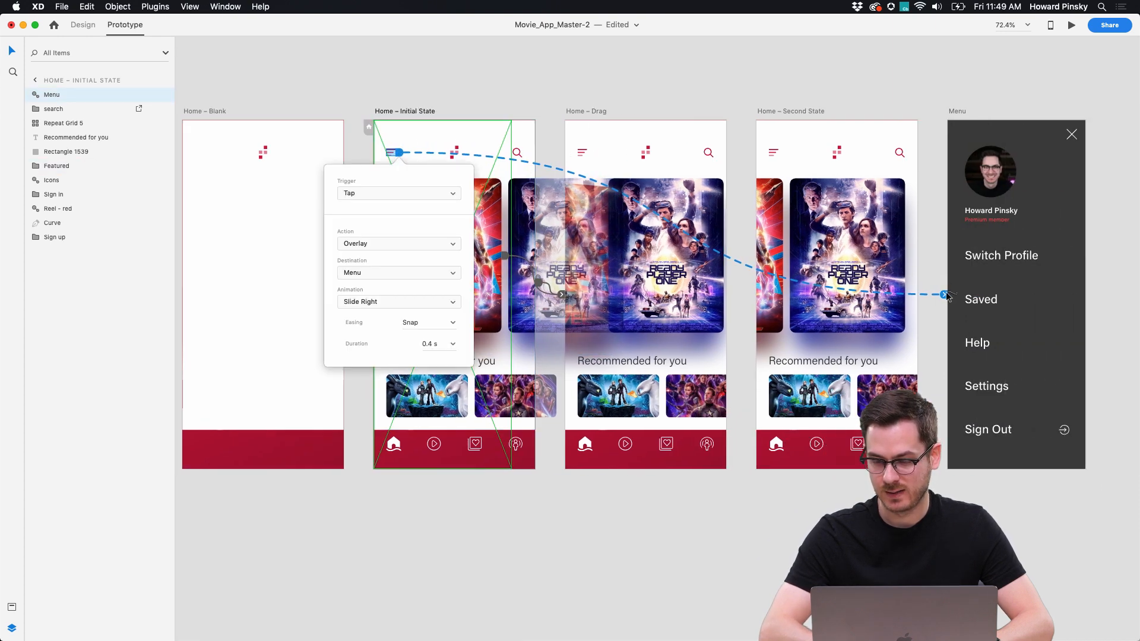
pyautogui.click(943, 294)
pyautogui.moveTo(449, 292); pyautogui.dragTo(417, 282)
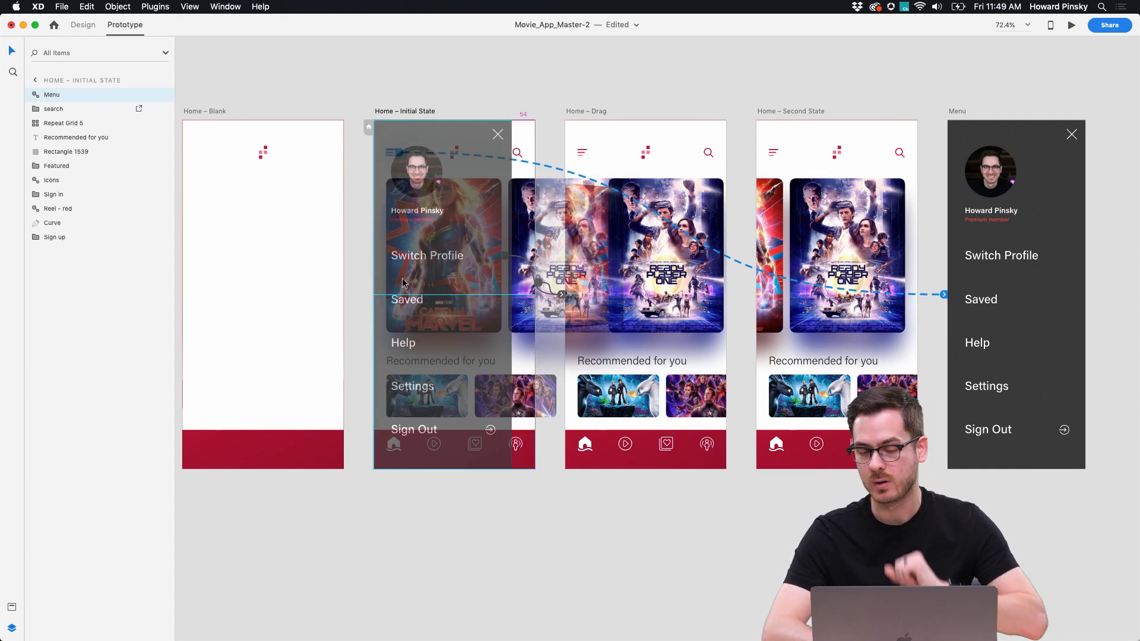
pyautogui.moveTo(402, 281); pyautogui.dragTo(403, 282)
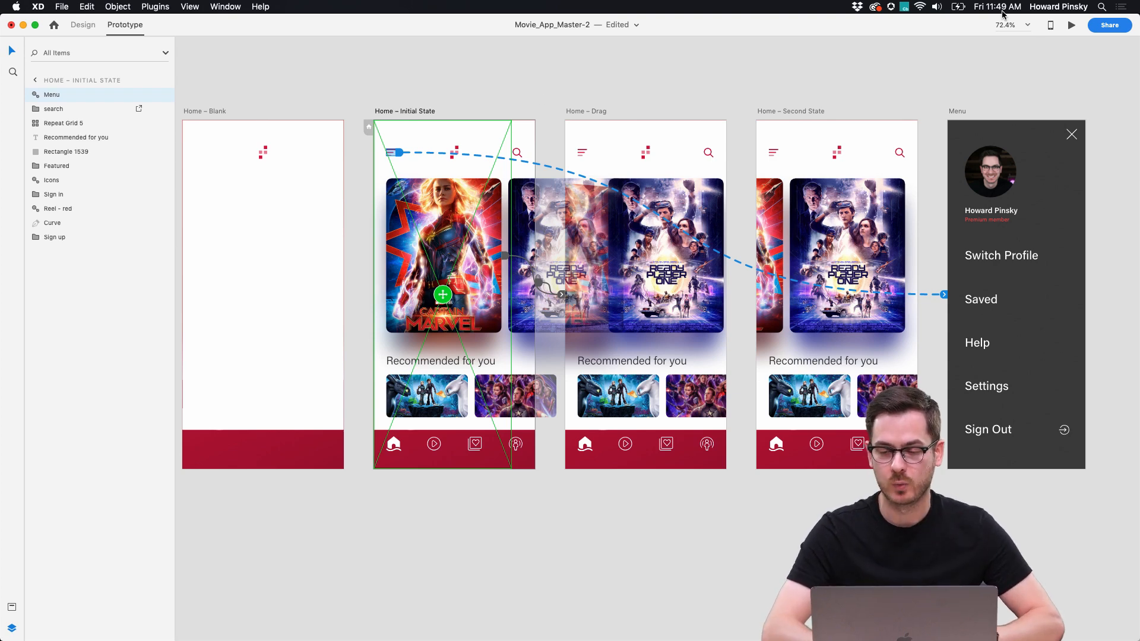
# Step: Preview the prototype from the "Home – Initial State" artboard, opening and closing the menu overlay
pyautogui.click(1071, 27)
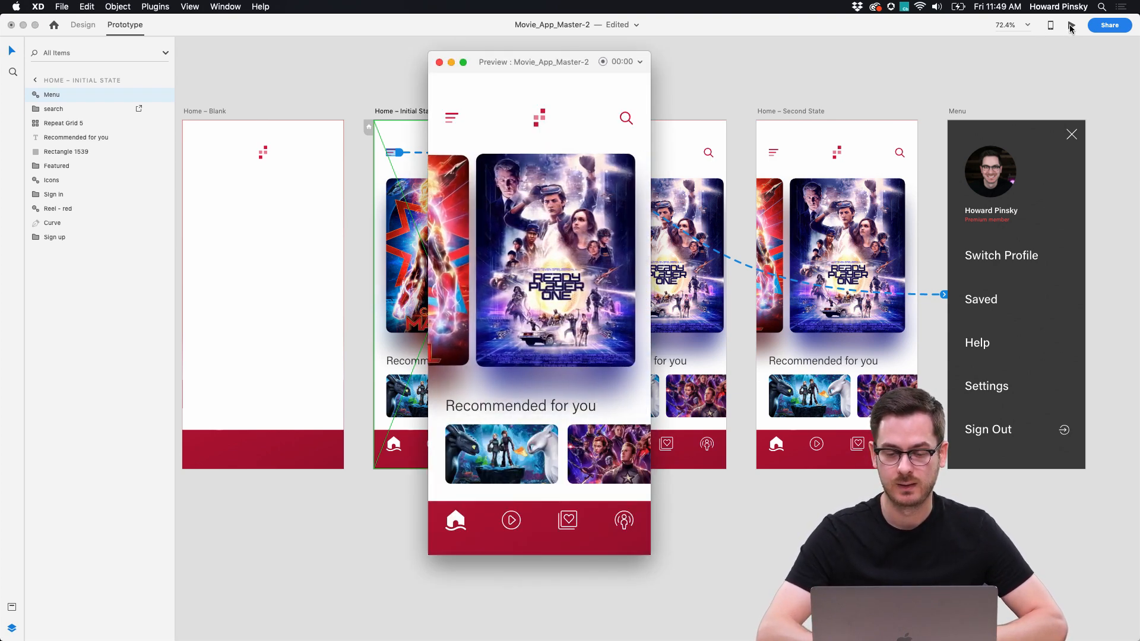
pyautogui.click(439, 62)
pyautogui.click(403, 112)
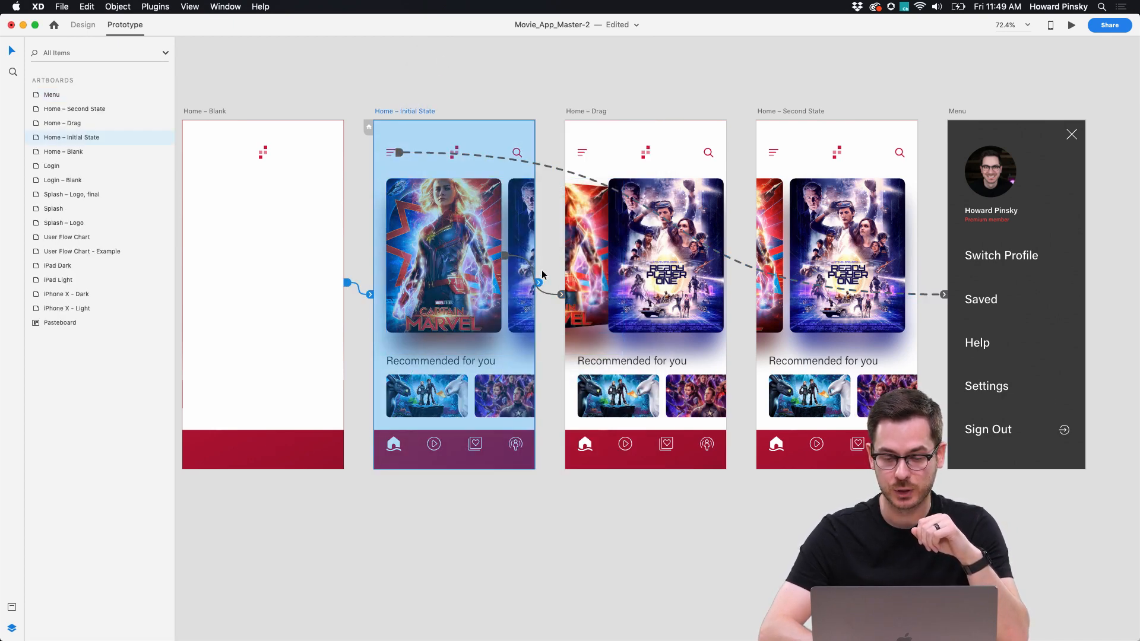
pyautogui.doubleClick(460, 249)
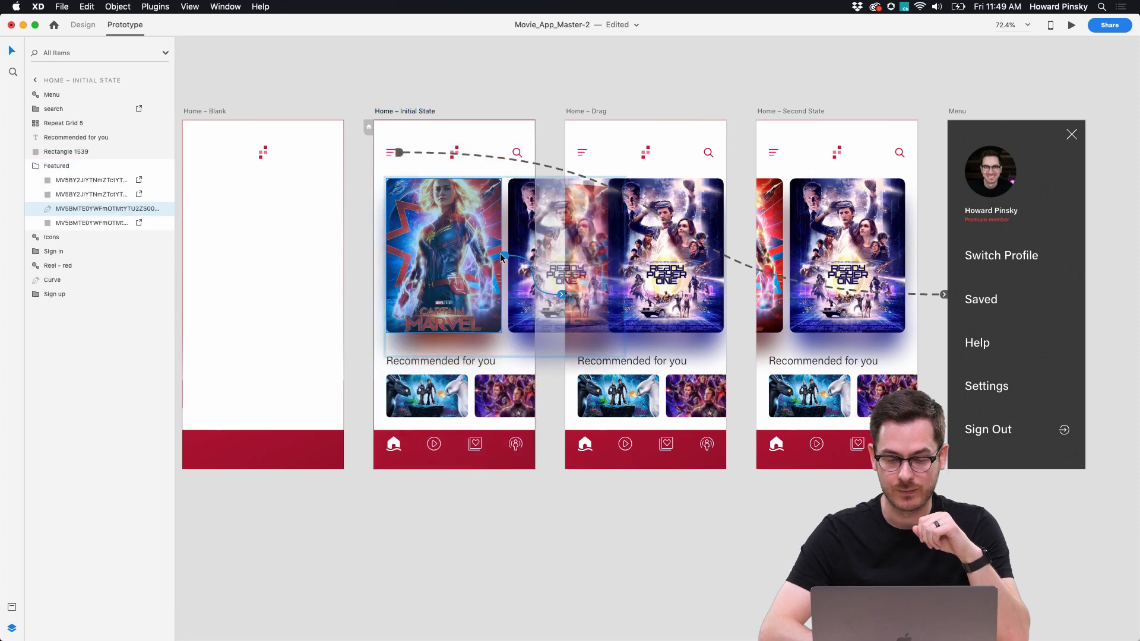
pyautogui.click(401, 111)
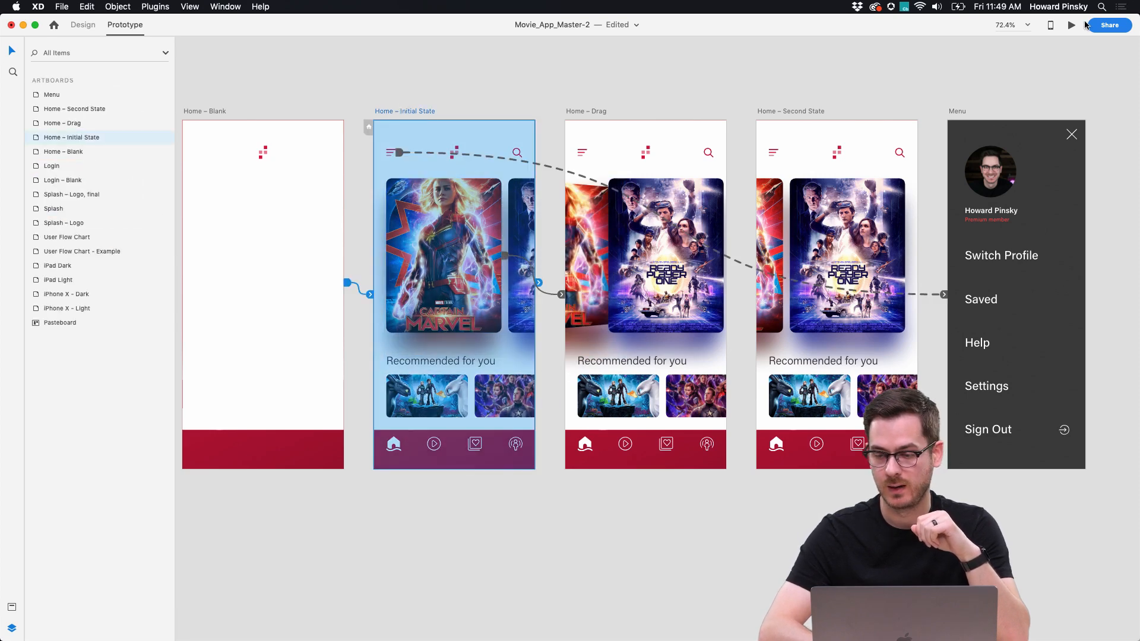
pyautogui.click(1072, 26)
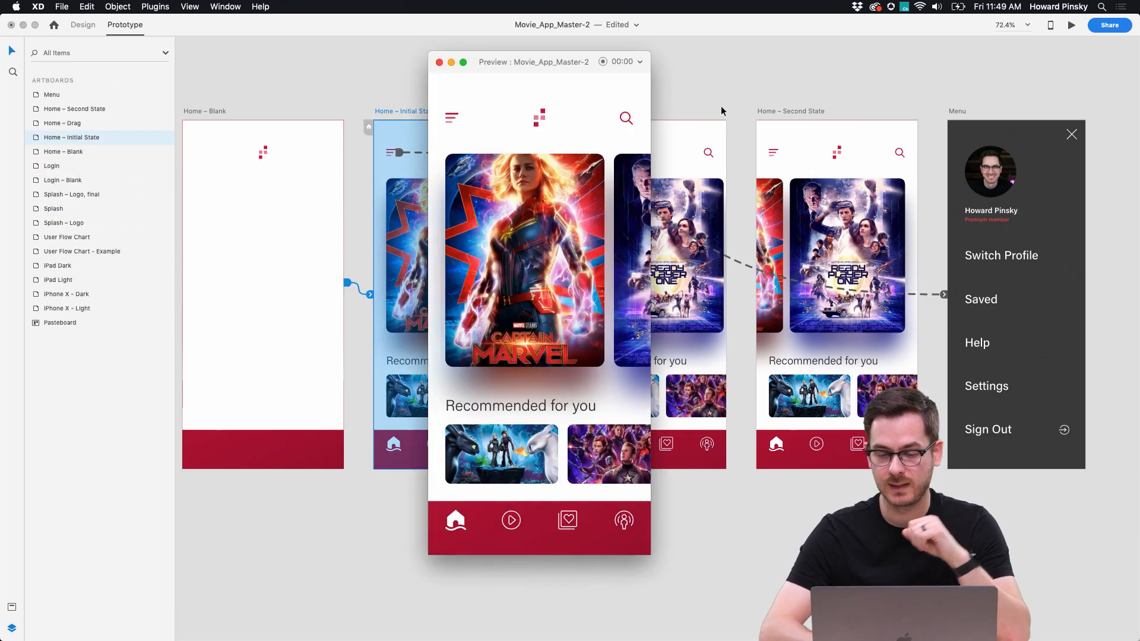
pyautogui.click(452, 122)
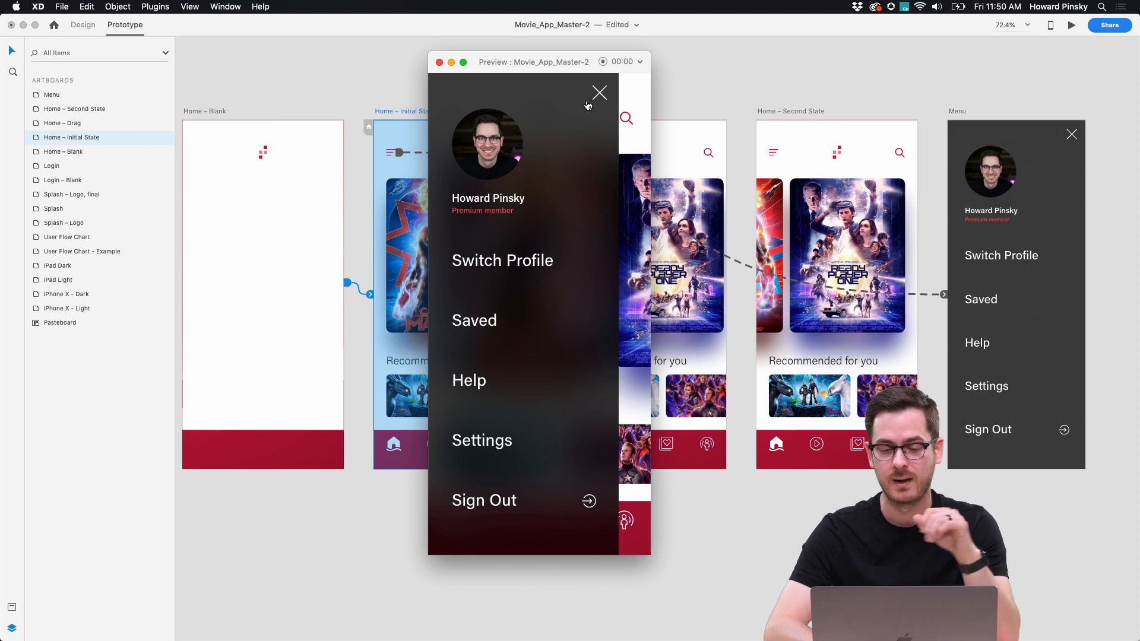
pyautogui.click(587, 106)
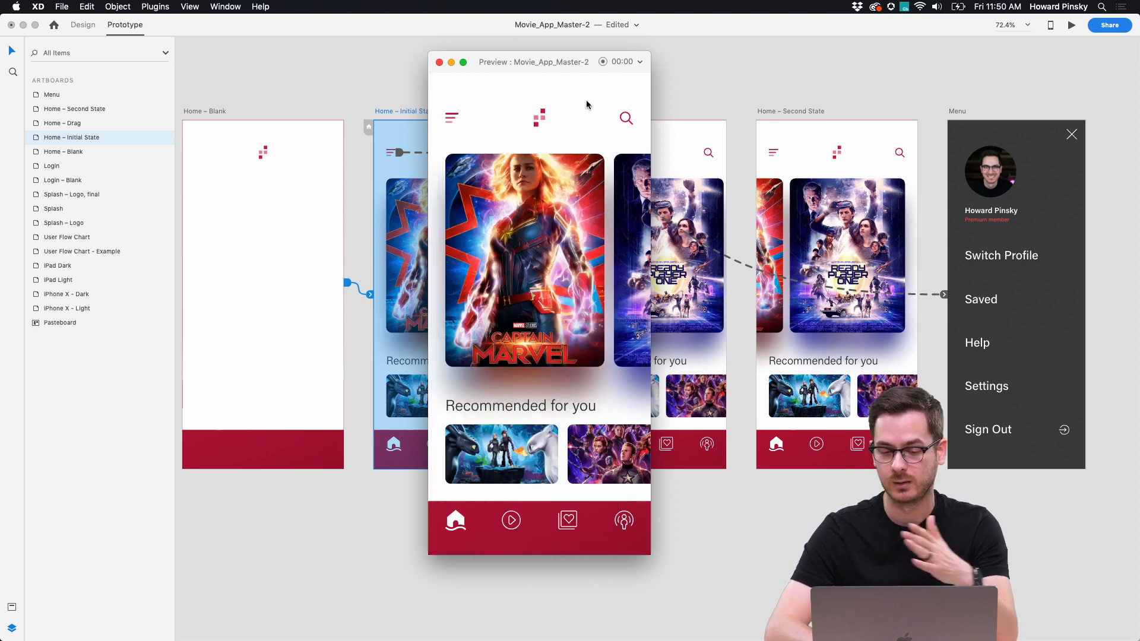
pyautogui.click(439, 62)
# Step: Set the easing of the Menu icon's overlay interaction on "Home – Initial State" to Ease In-Out
pyautogui.click(392, 152)
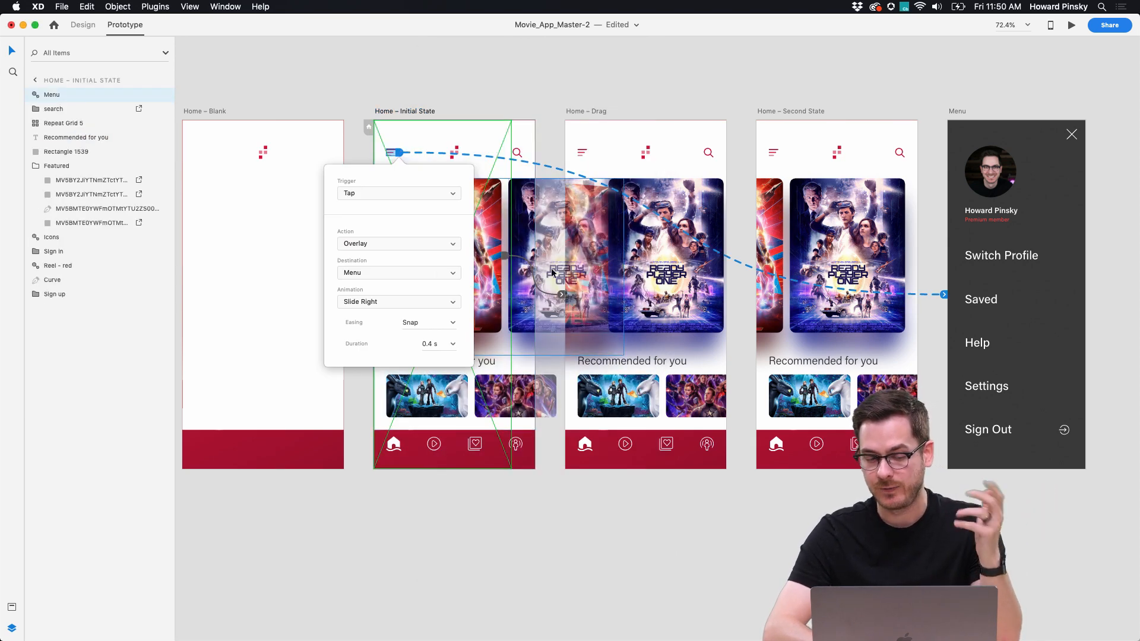
pyautogui.click(452, 323)
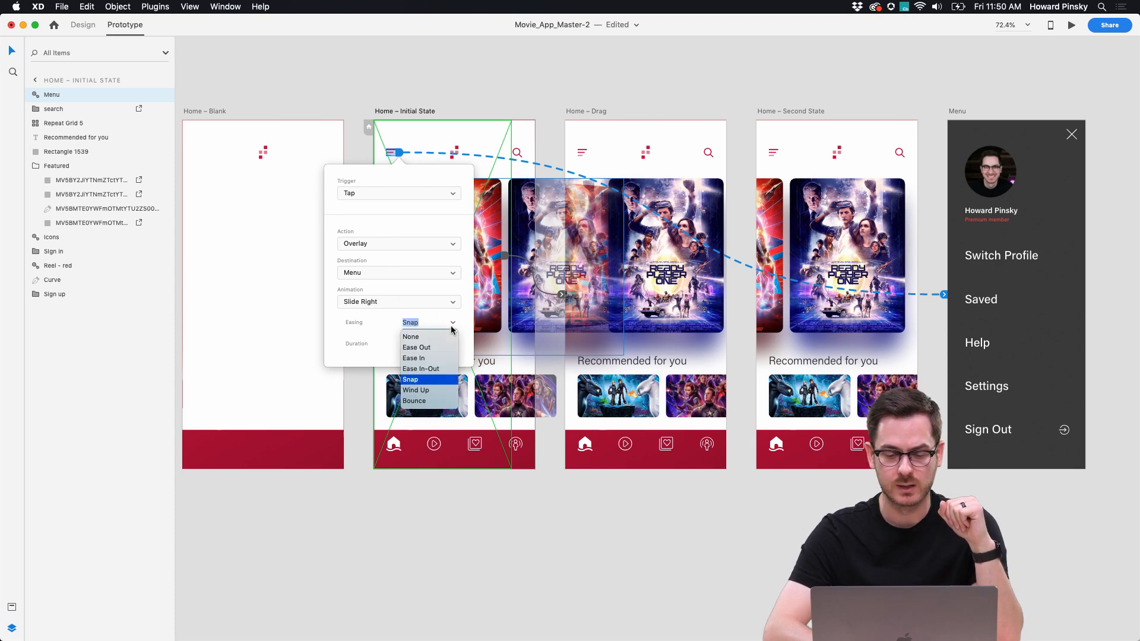
pyautogui.click(442, 369)
# Step: Preview the Ease In-Out slide by opening and closing the menu overlay, and close the preview
pyautogui.press('super+Return')
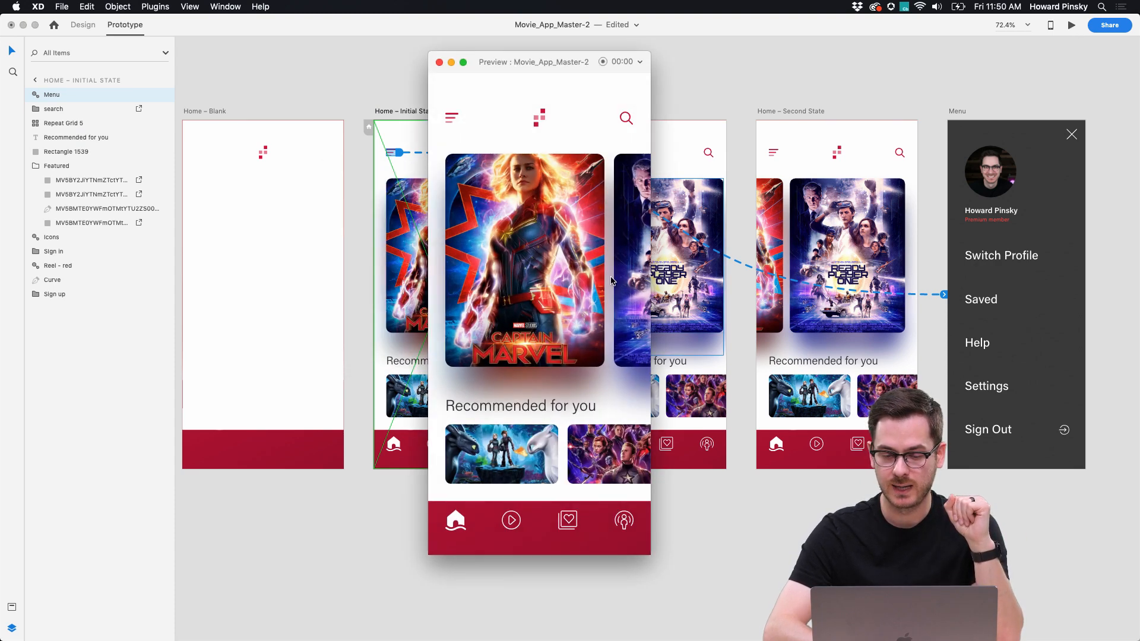
pyautogui.click(452, 118)
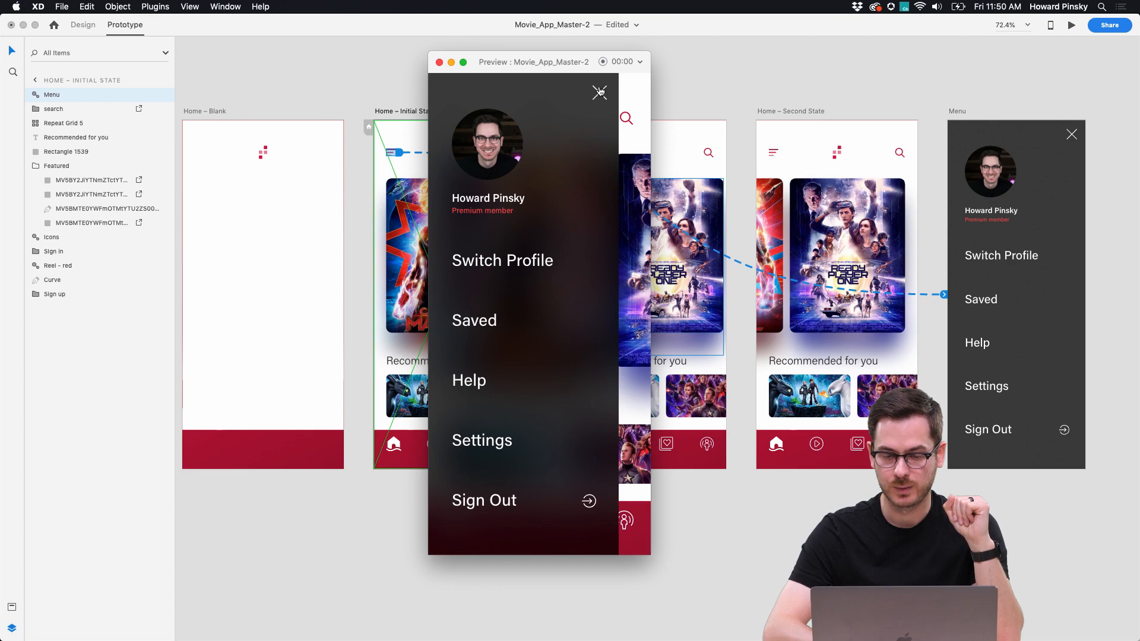
pyautogui.click(599, 94)
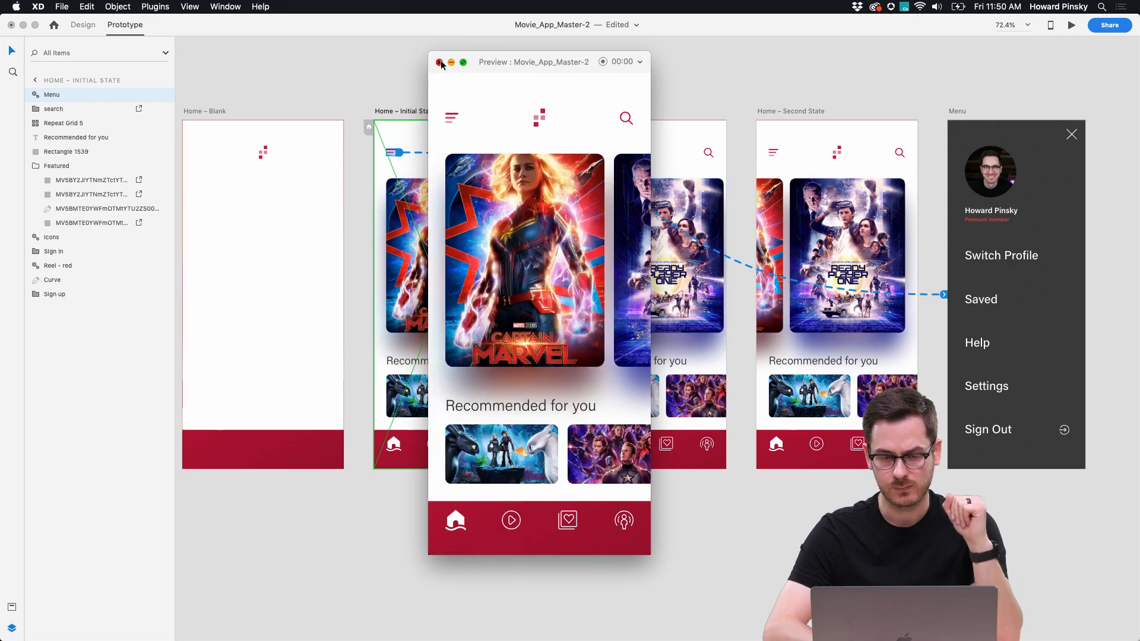
pyautogui.click(439, 62)
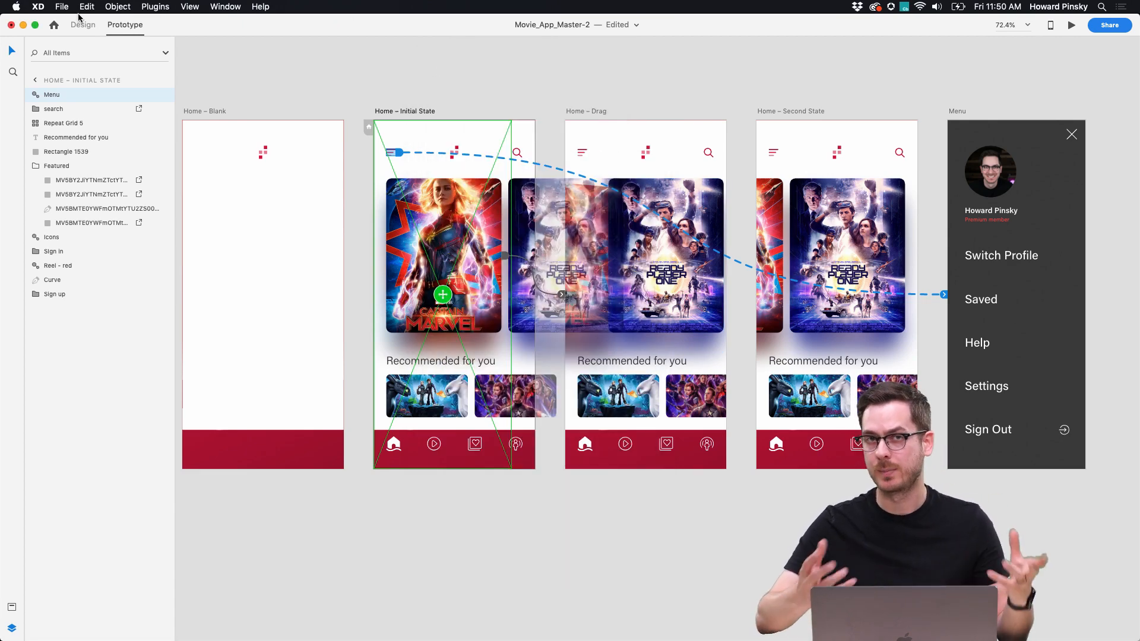
# Step: Try to connect the Menu icon on the "Home – Drag" artboard to the "Menu" artboard as a Tap-triggered overlay
pyautogui.click(582, 154)
pyautogui.moveTo(592, 153); pyautogui.dragTo(941, 296)
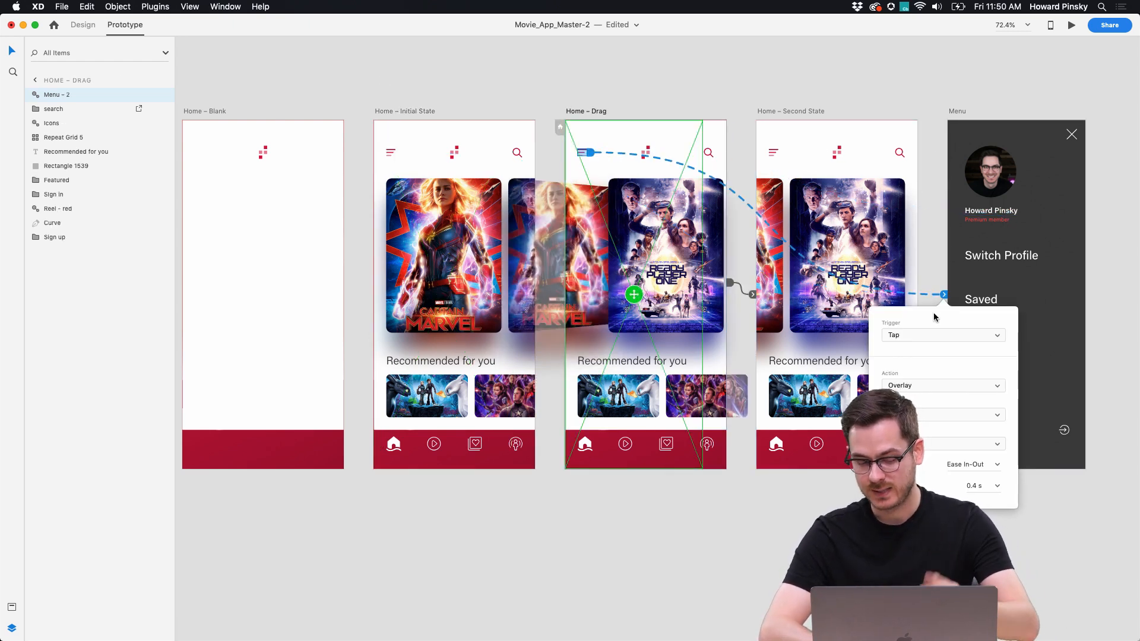
pyautogui.click(657, 79)
pyautogui.press('super+z')
# Step: Try replacing the menu icons on "Home – Drag" and "Home – Second State" with pasted copies of the connected Menu icon
pyautogui.click(390, 151)
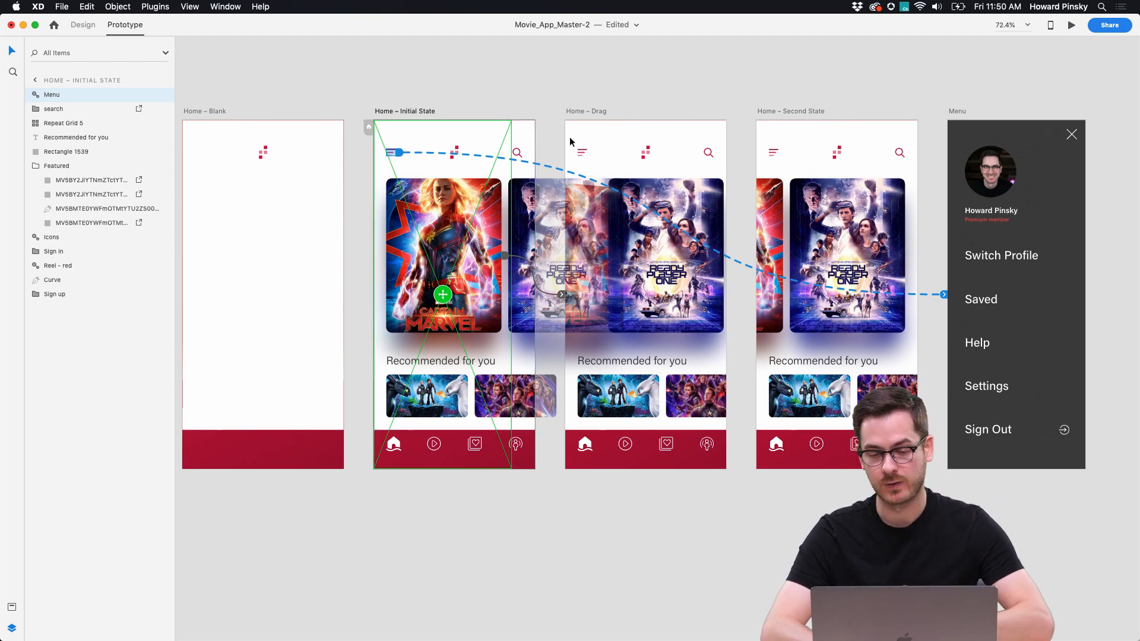
pyautogui.click(582, 153)
pyautogui.press('Delete')
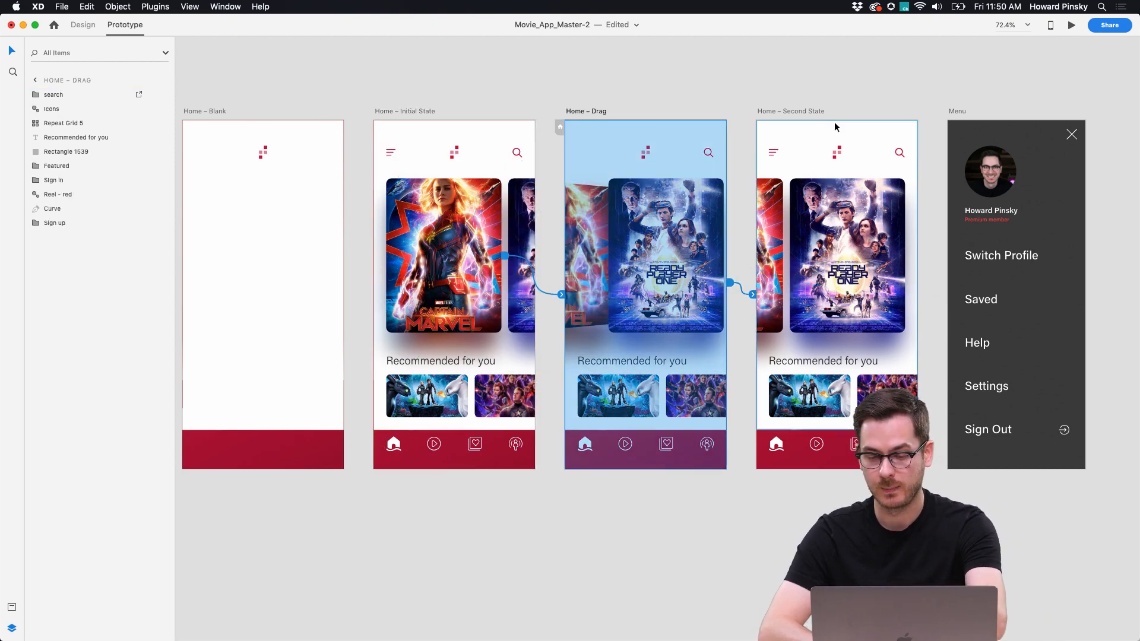
pyautogui.click(770, 155)
pyautogui.press('Delete')
pyautogui.moveTo(555, 90); pyautogui.dragTo(920, 437)
pyautogui.press('cmd+v')
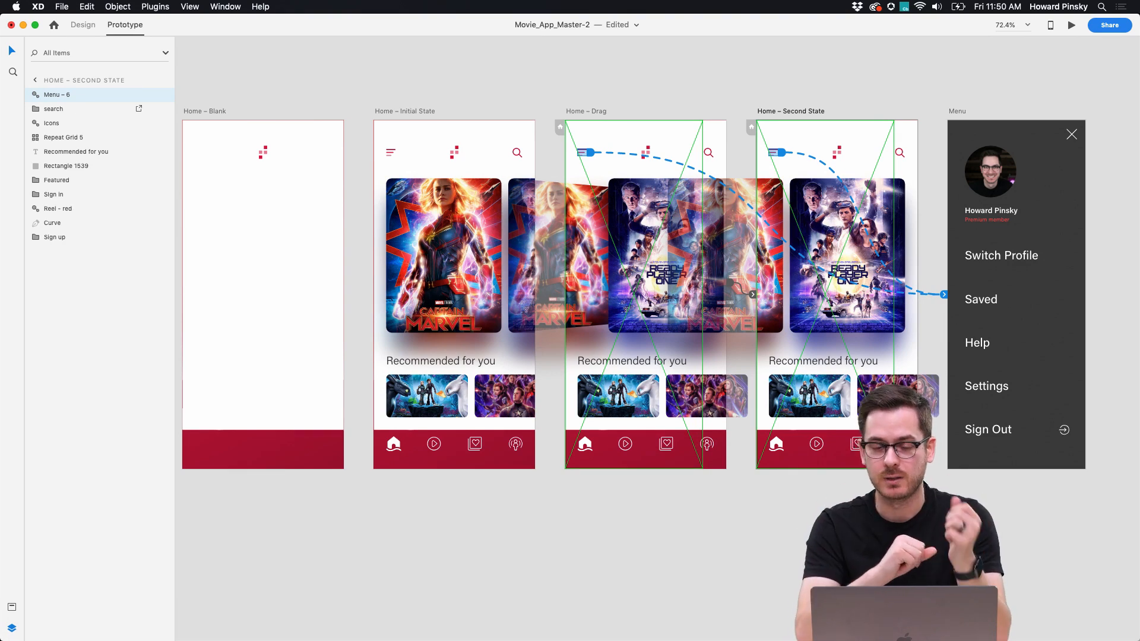
pyautogui.press('cmd+z')
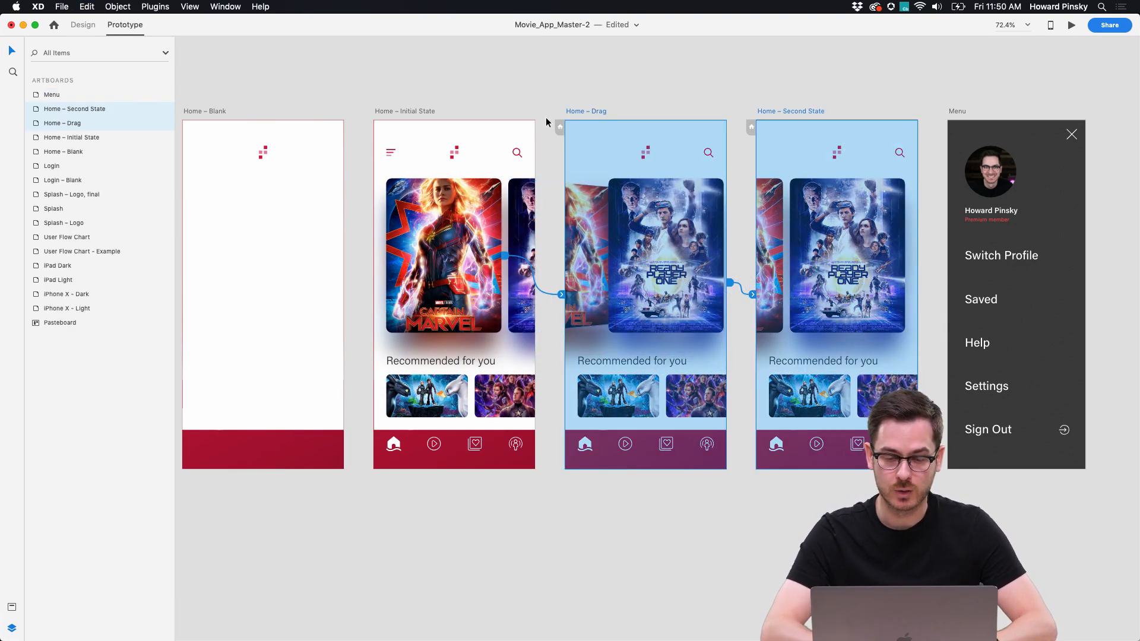
pyautogui.press('cmd+shift+z')
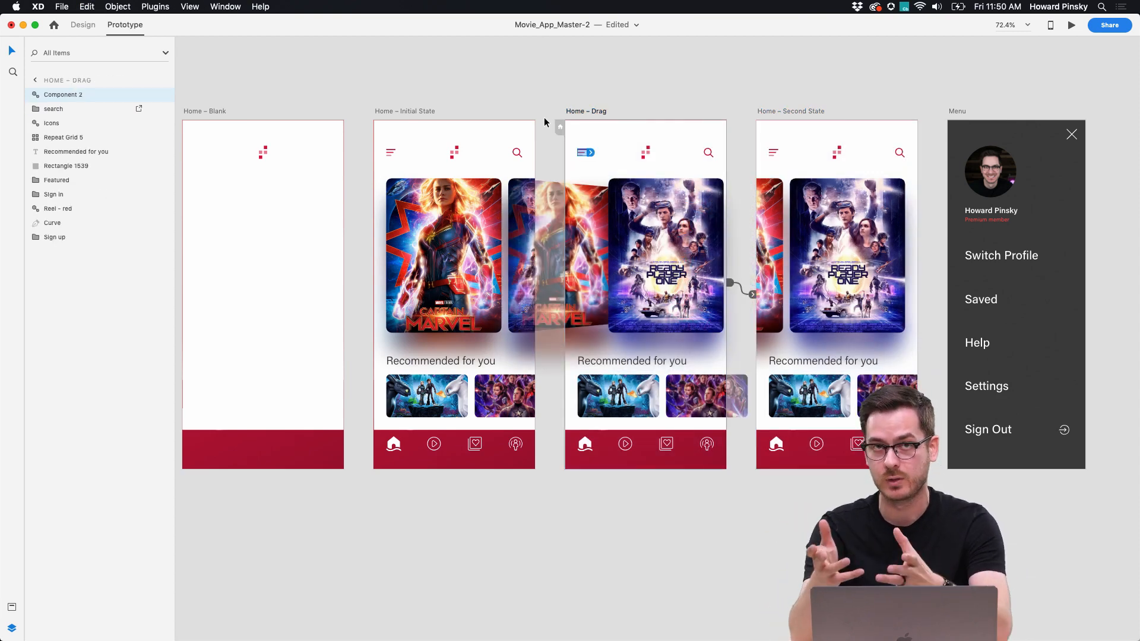
# Step: Copy the Menu icon's interaction from "Home – Initial State" and paste it onto the menu icons of "Home – Drag" and "Home – Second State"
pyautogui.click(390, 155)
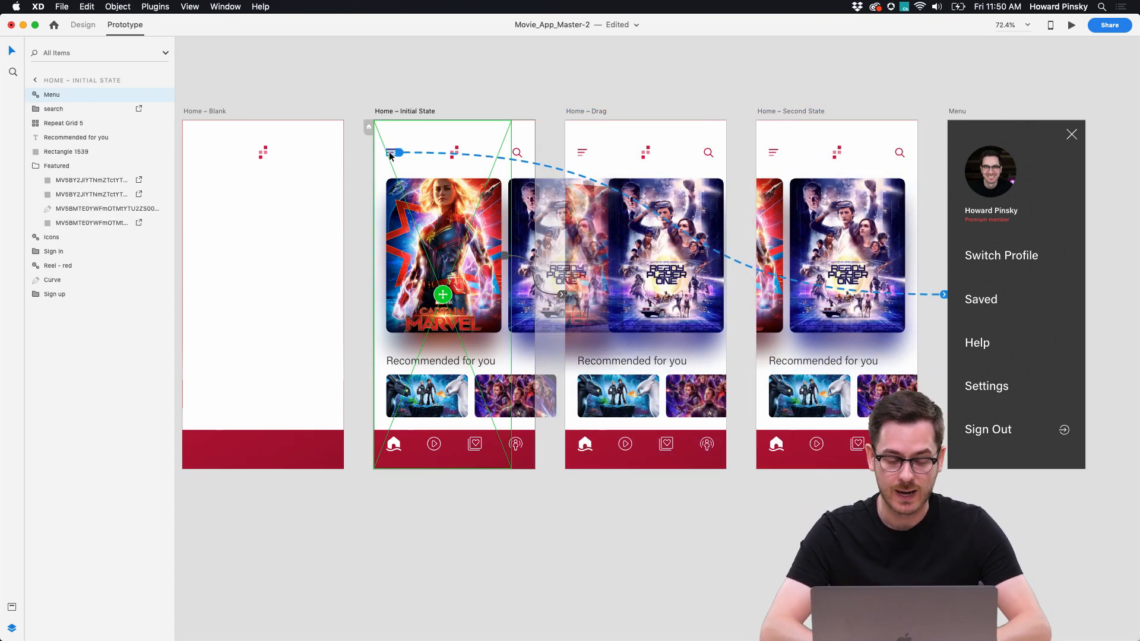
pyautogui.click(609, 151)
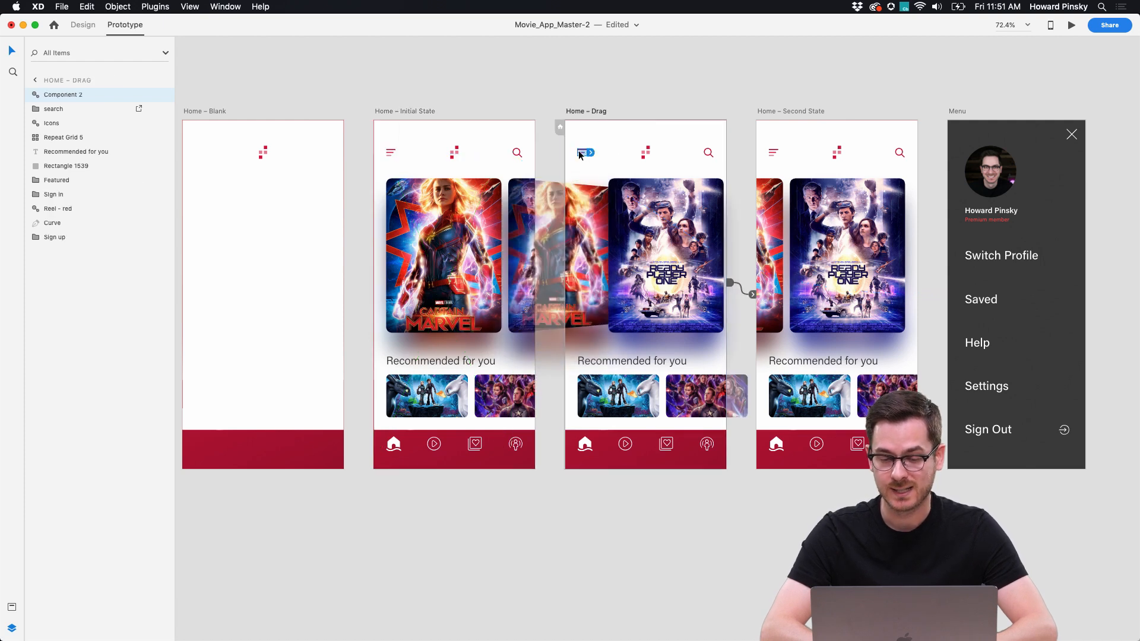
pyautogui.click(774, 152)
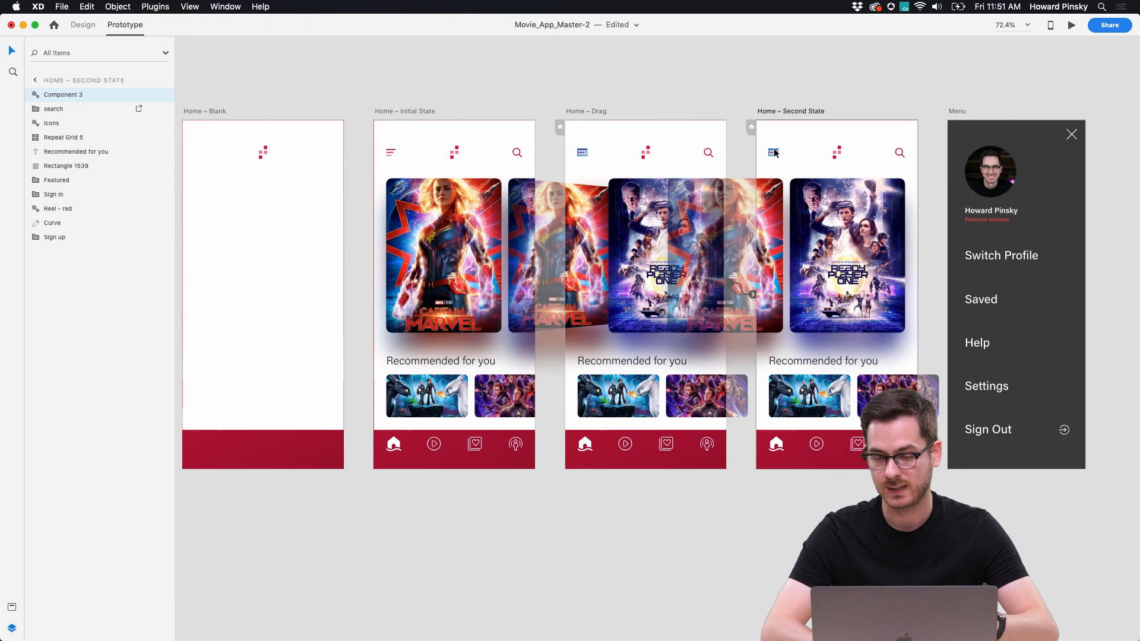
pyautogui.rightClick(582, 155)
pyautogui.click(620, 192)
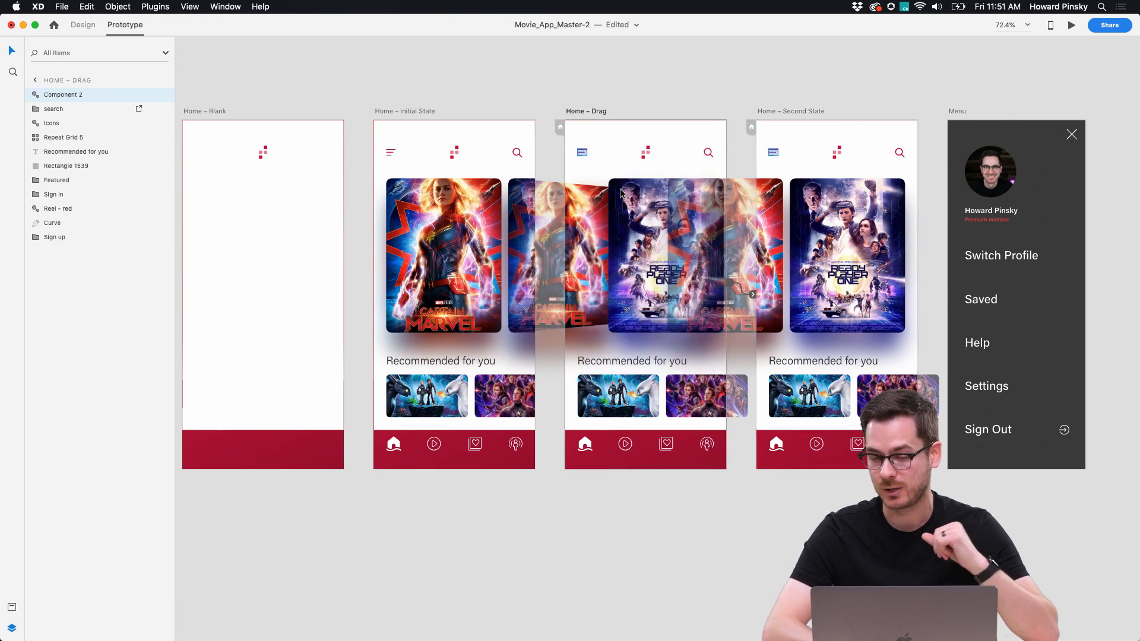
# Step: Preview from "Home – Initial State", swipe the featured posters to the second state, and open and close the menu overlay there
pyautogui.click(422, 158)
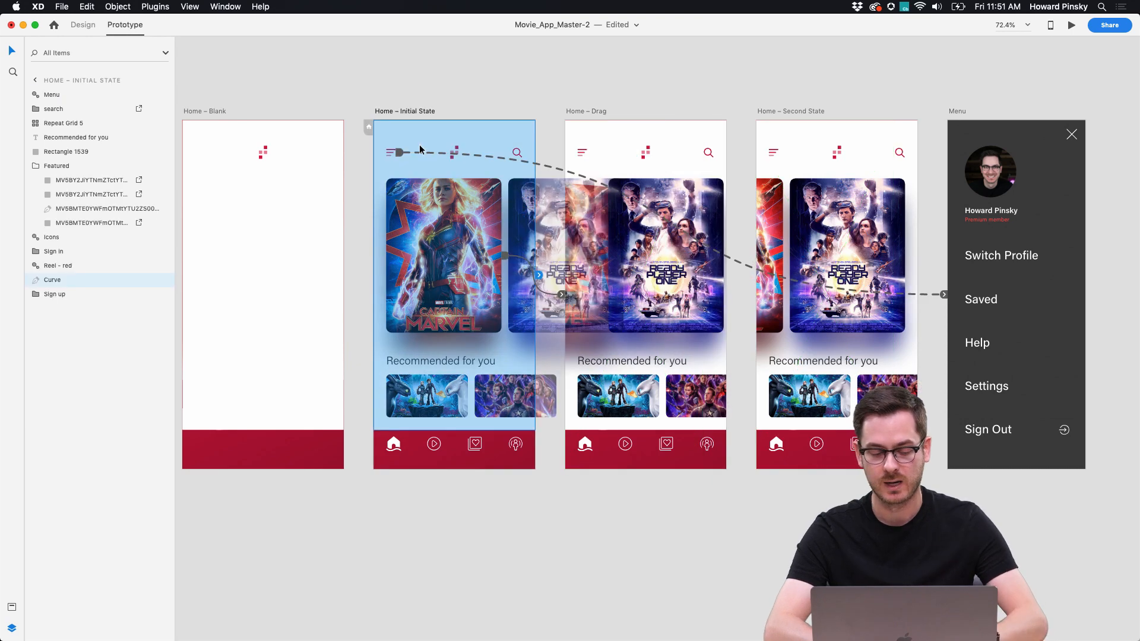
pyautogui.press('super+Return')
pyautogui.moveTo(579, 219); pyautogui.dragTo(433, 256)
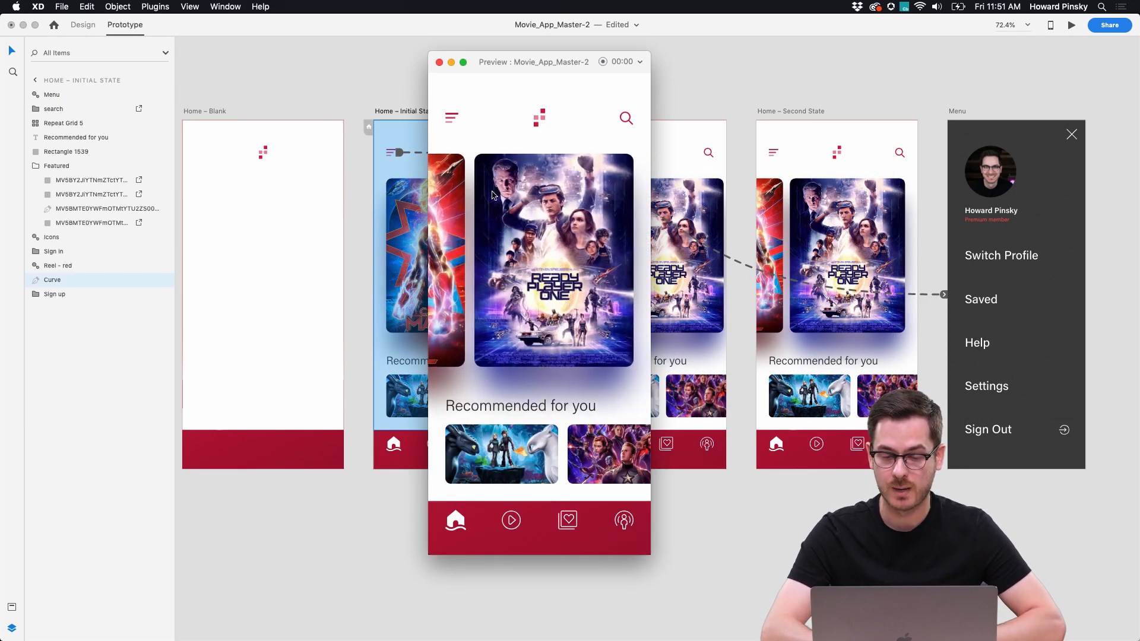
pyautogui.click(452, 121)
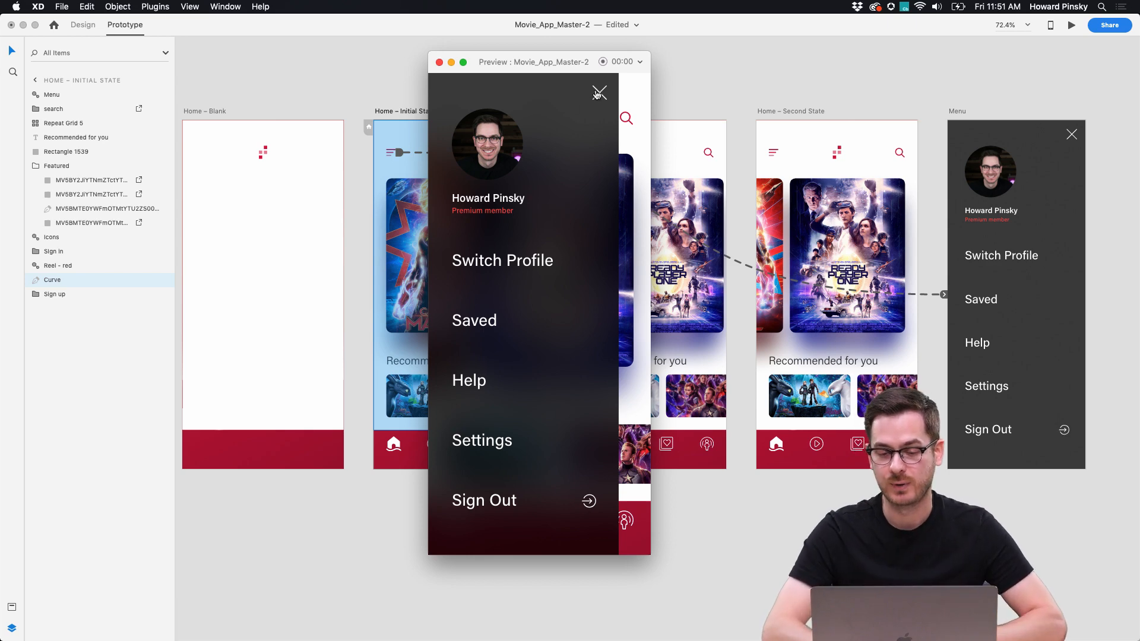
pyautogui.click(597, 94)
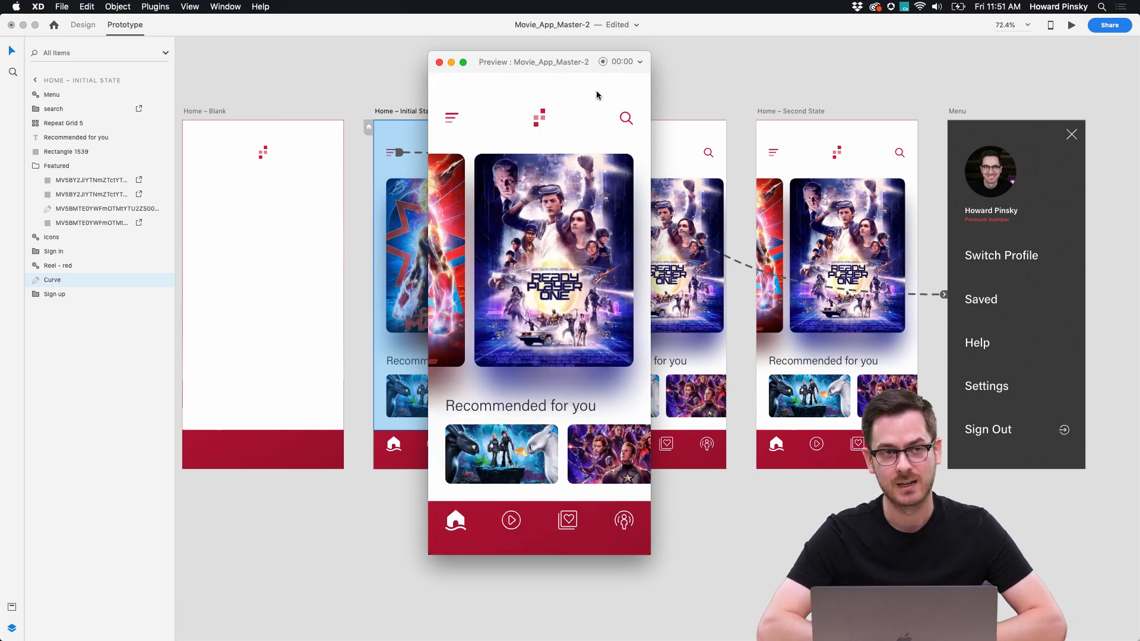
# Step: Close the preview, return to Design mode and duplicate the "Home – Second State" artboard
pyautogui.click(439, 62)
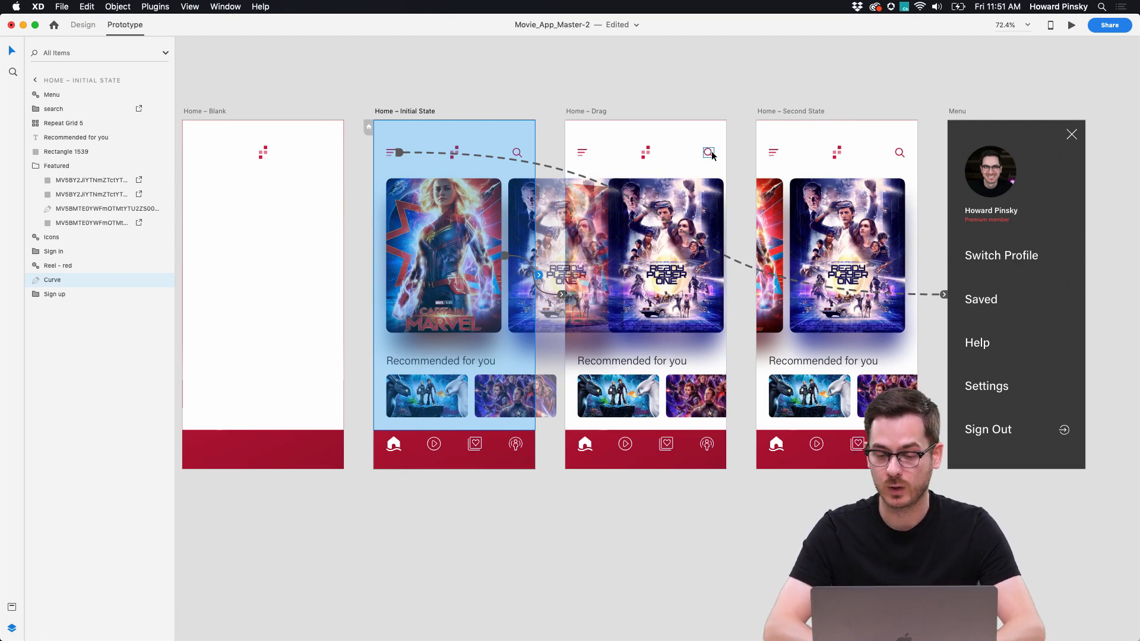
pyautogui.click(82, 26)
pyautogui.hscroll(10, 757, 110)
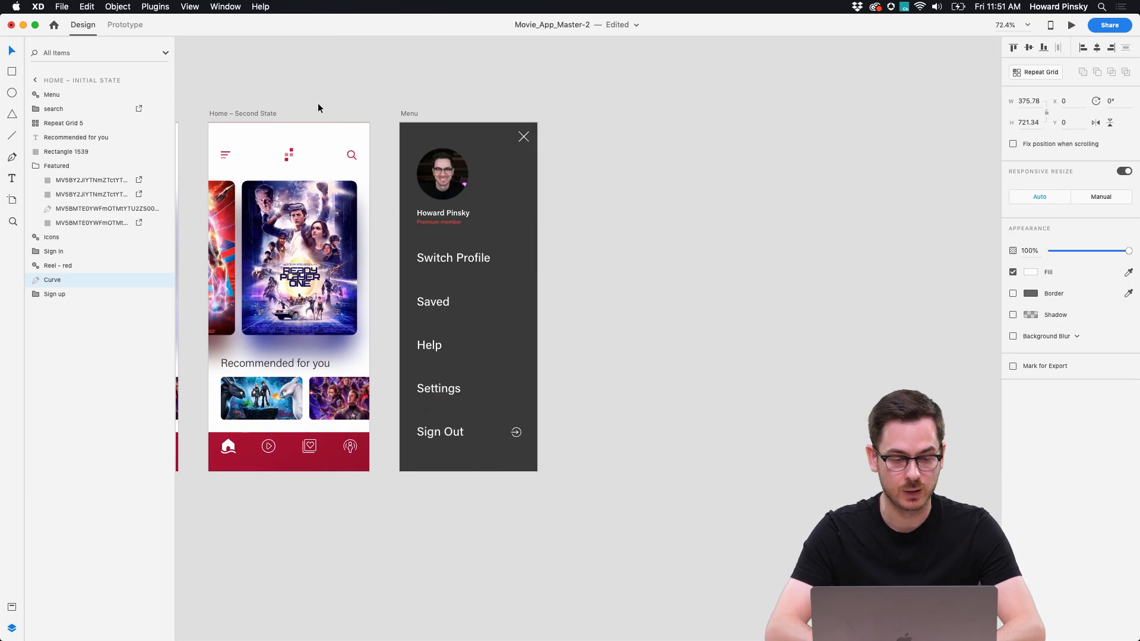
pyautogui.click(252, 115)
pyautogui.press('super+d')
# Step: Delete everything on the duplicated artboard and turn off its background fill
pyautogui.click(681, 222)
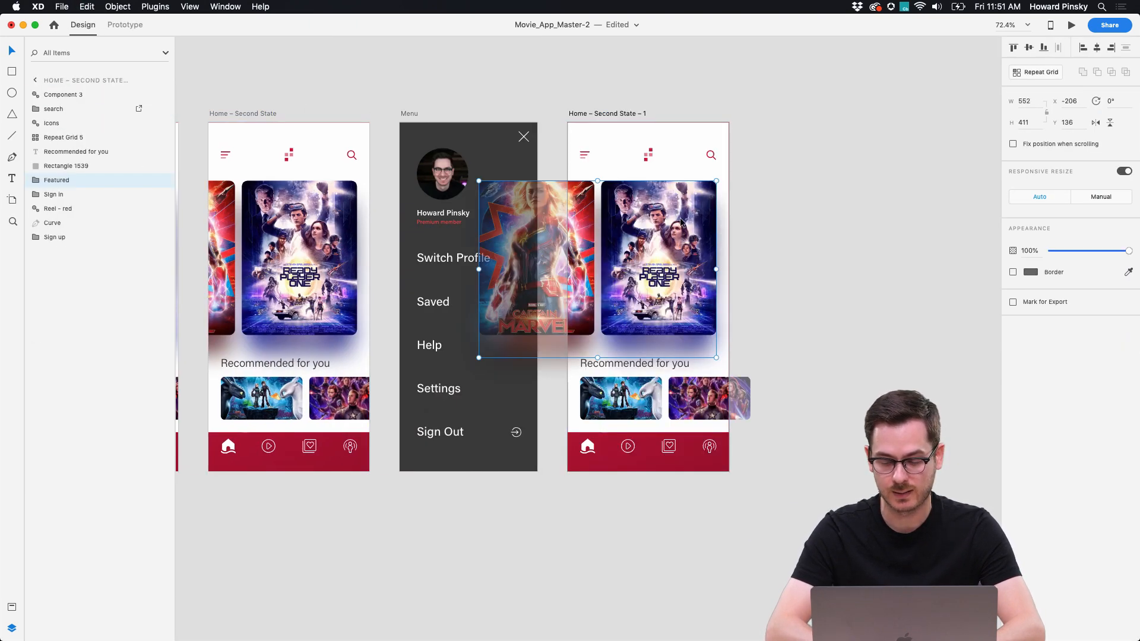
pyautogui.press('Delete')
pyautogui.click(573, 135)
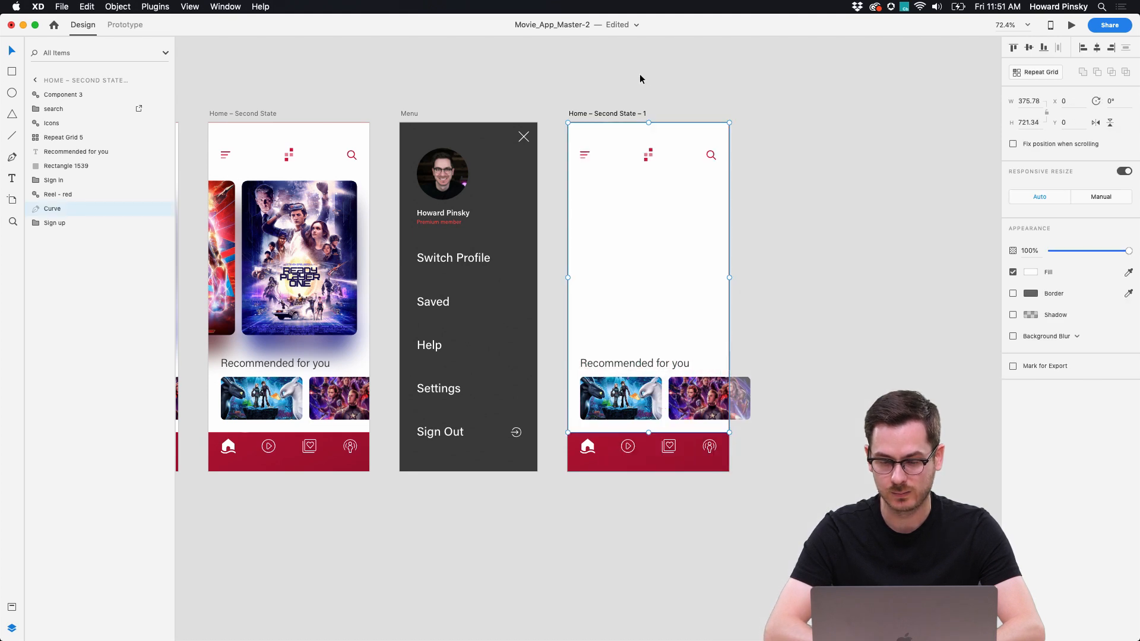
pyautogui.moveTo(554, 105); pyautogui.dragTo(721, 371)
pyautogui.press('Delete')
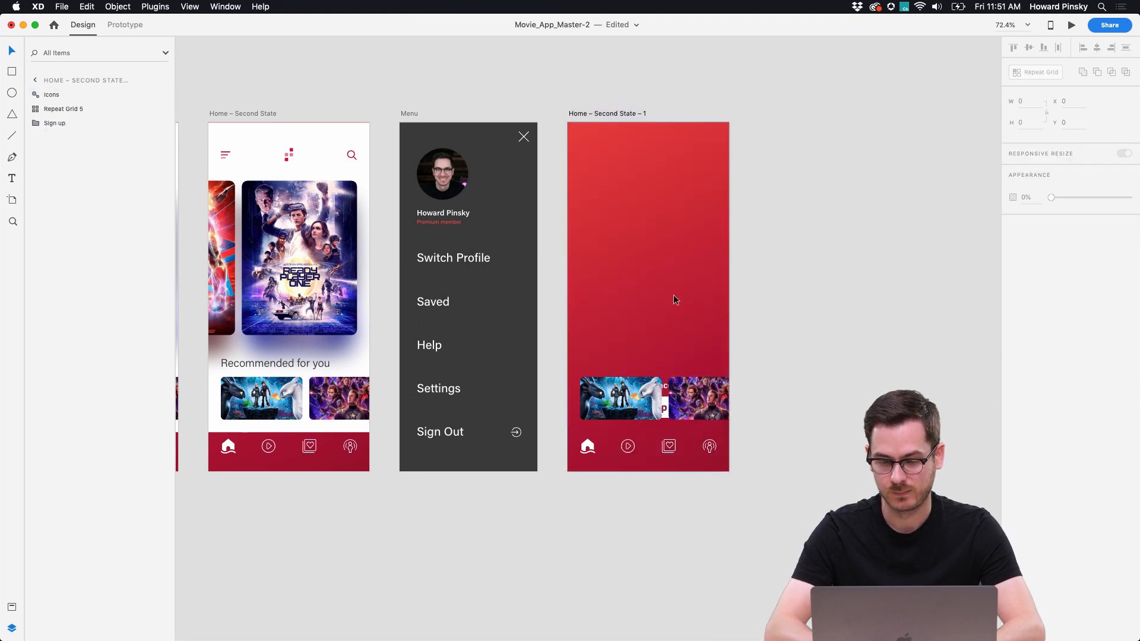
pyautogui.moveTo(608, 261); pyautogui.dragTo(727, 451)
pyautogui.press('Delete')
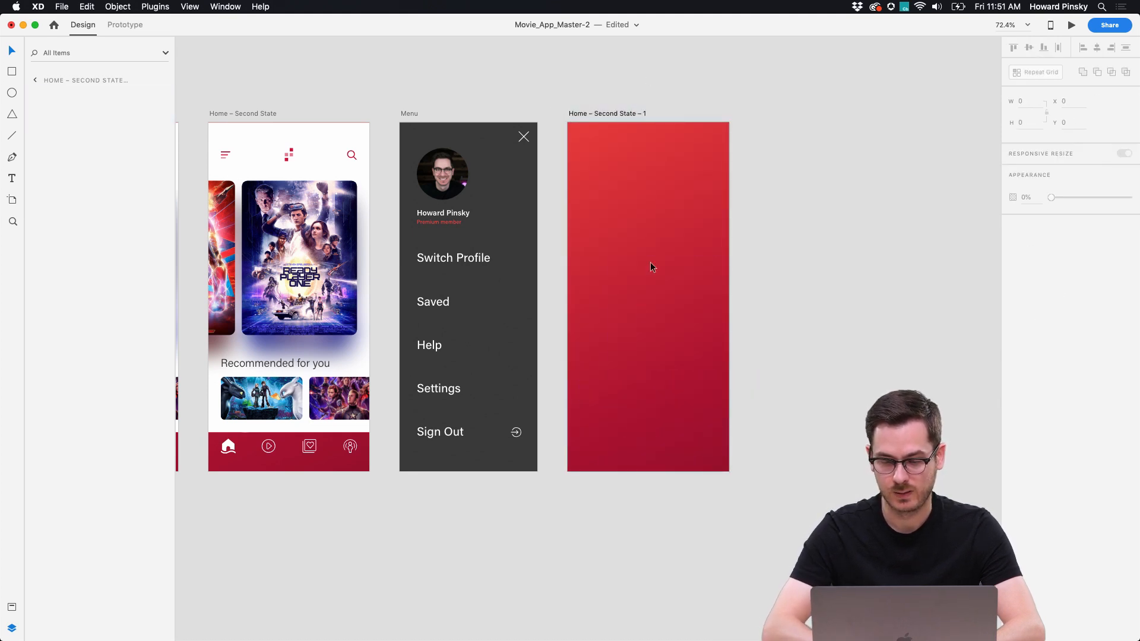
pyautogui.click(612, 124)
pyautogui.click(1012, 275)
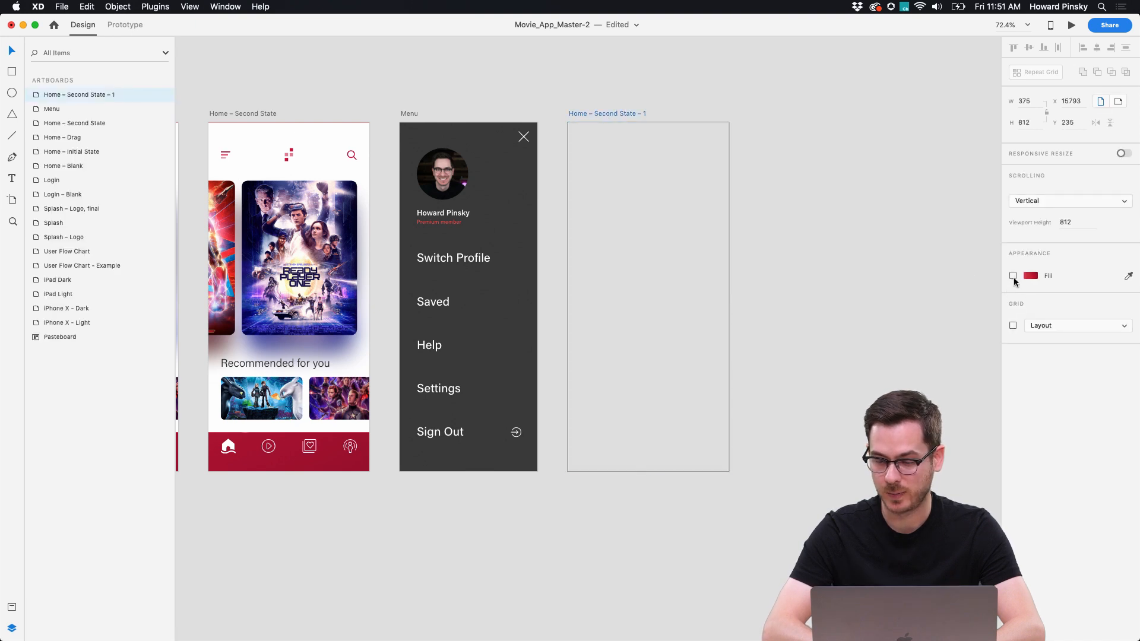
# Step: Draw a fully rounded search bar rectangle about 348 × 71 near the upper edge of the emptied artboard
pyautogui.press('r')
pyautogui.moveTo(722, 136)
pyautogui.mouseDown()
pyautogui.moveTo(570, 160)
pyautogui.moveTo(626, 168)
pyautogui.moveTo(633, 156)
pyautogui.mouseUp()
pyautogui.scroll(5, 632, 153)
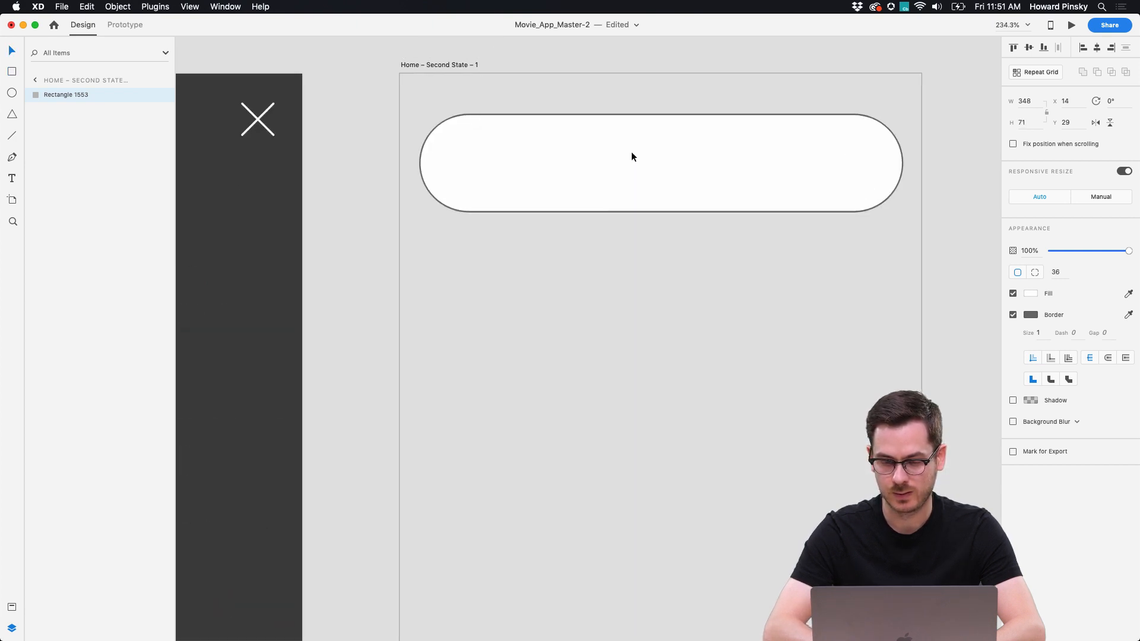
# Step: Add the text "Search" inside the rounded rectangle and give it a gray fill
pyautogui.press('t')
pyautogui.click(491, 181)
pyautogui.write('Search')
pyautogui.press('Escape')
pyautogui.click(1027, 402)
pyautogui.moveTo(891, 403); pyautogui.dragTo(873, 369)
# Step: Set the "Search" text's weight to Regular and move it to about X 76, Y 54
pyautogui.click(1062, 270)
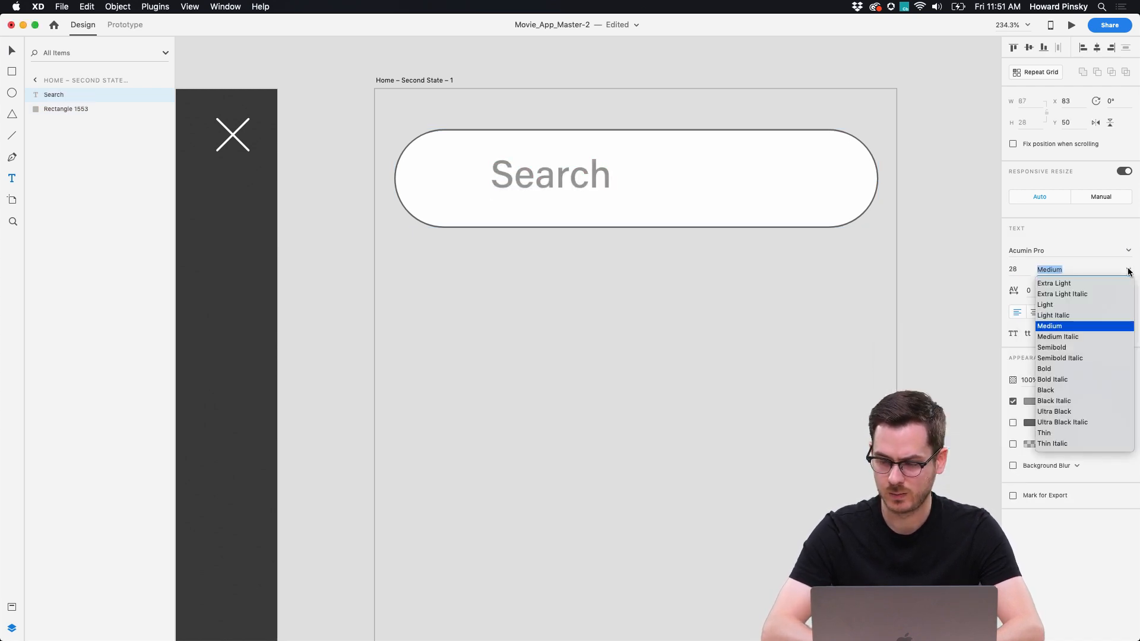
pyautogui.scroll(2, 1066, 309)
pyautogui.click(1066, 285)
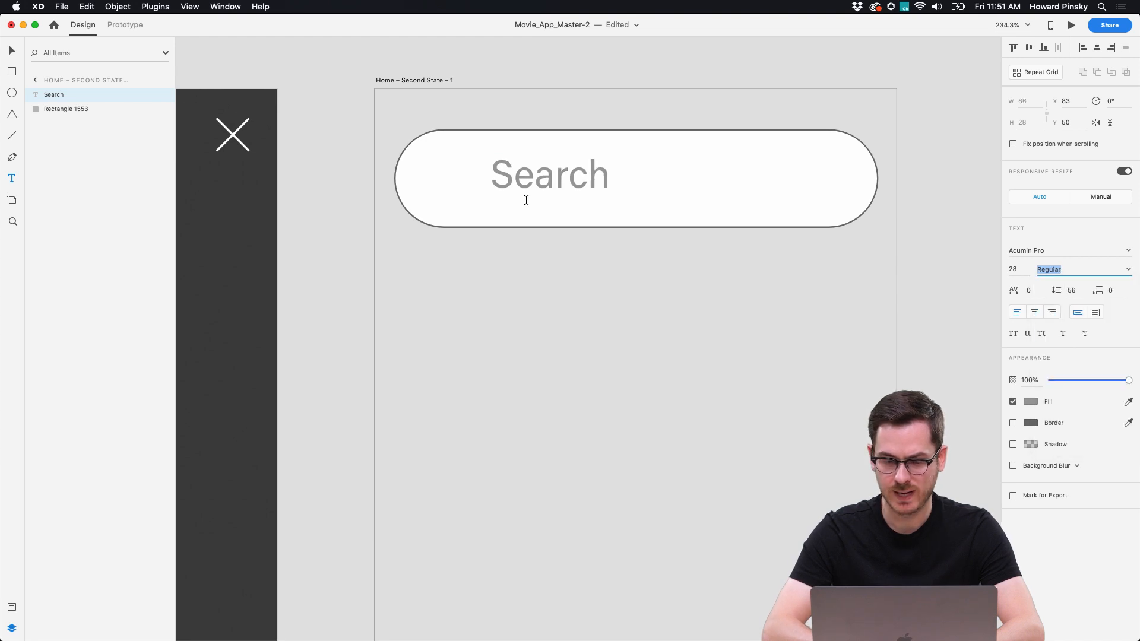
pyautogui.press('Escape')
pyautogui.click(551, 178)
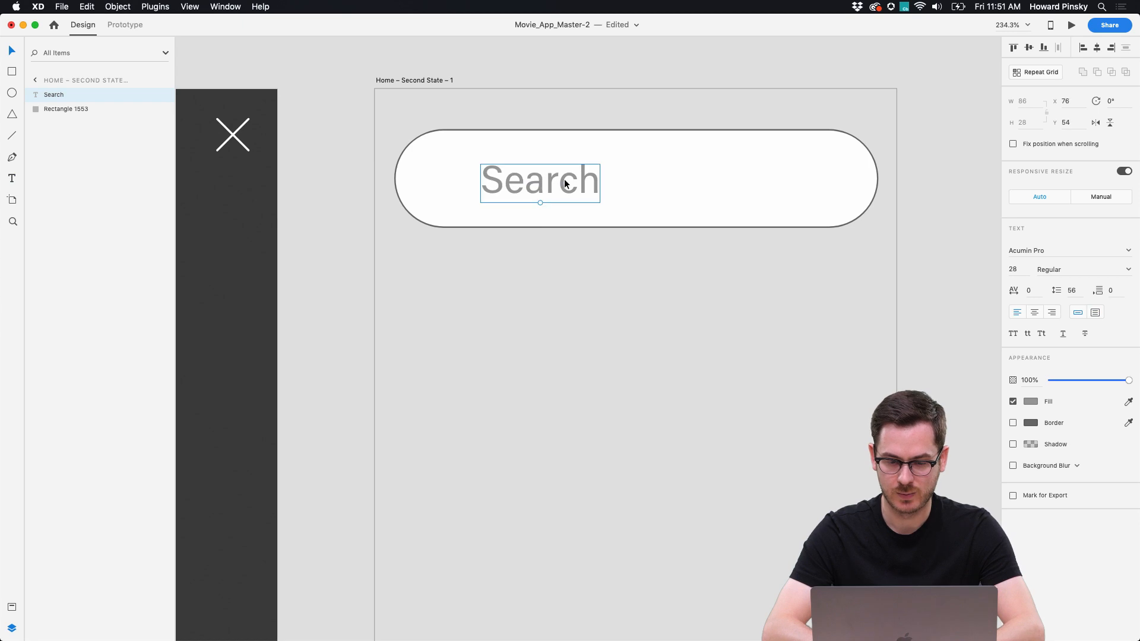
# Step: Change the rounded rectangle's border to light gray and nudge the "Search" text to about X 80, Y 53
pyautogui.click(728, 184)
pyautogui.click(1030, 316)
pyautogui.moveTo(890, 284); pyautogui.dragTo(879, 262)
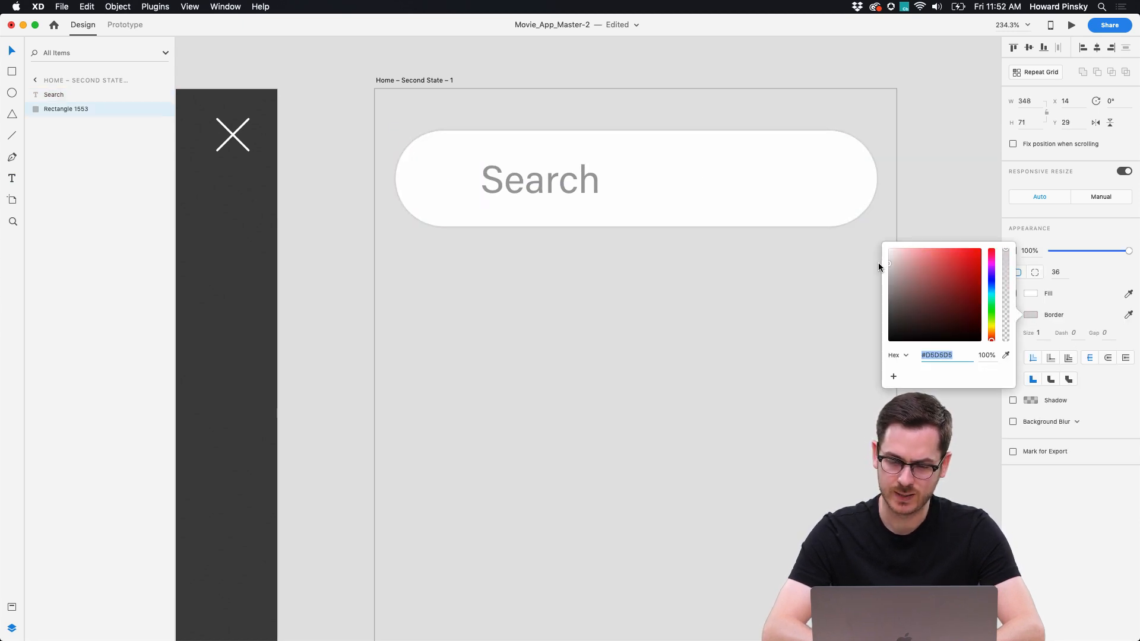
pyautogui.moveTo(518, 187); pyautogui.dragTo(523, 187)
# Step: Copy the search icon from "Home – Second State" onto the new search bar artboard
pyautogui.press('super+Tab')
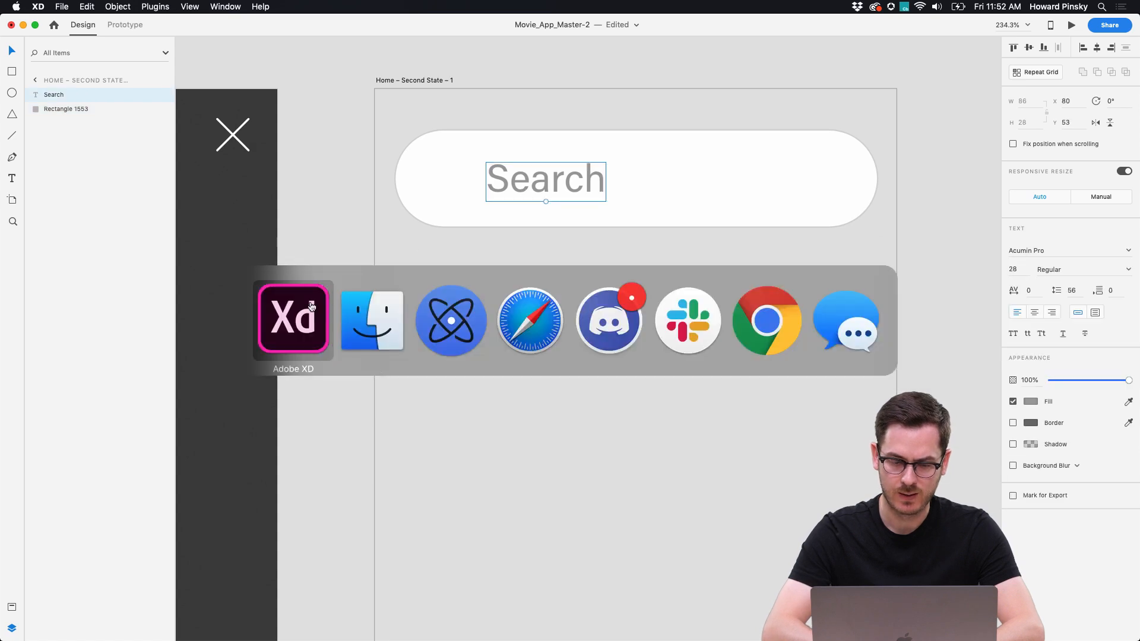
pyautogui.hscroll(-15, 471, 229)
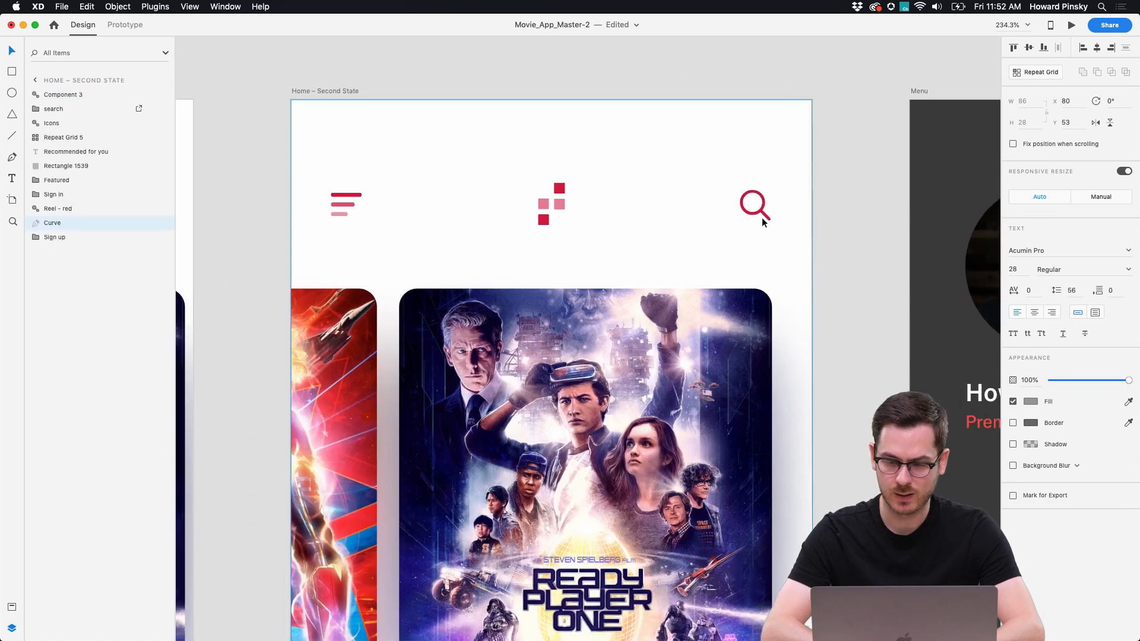
pyautogui.press('Escape')
pyautogui.click(765, 218)
pyautogui.press('shift+super+k')
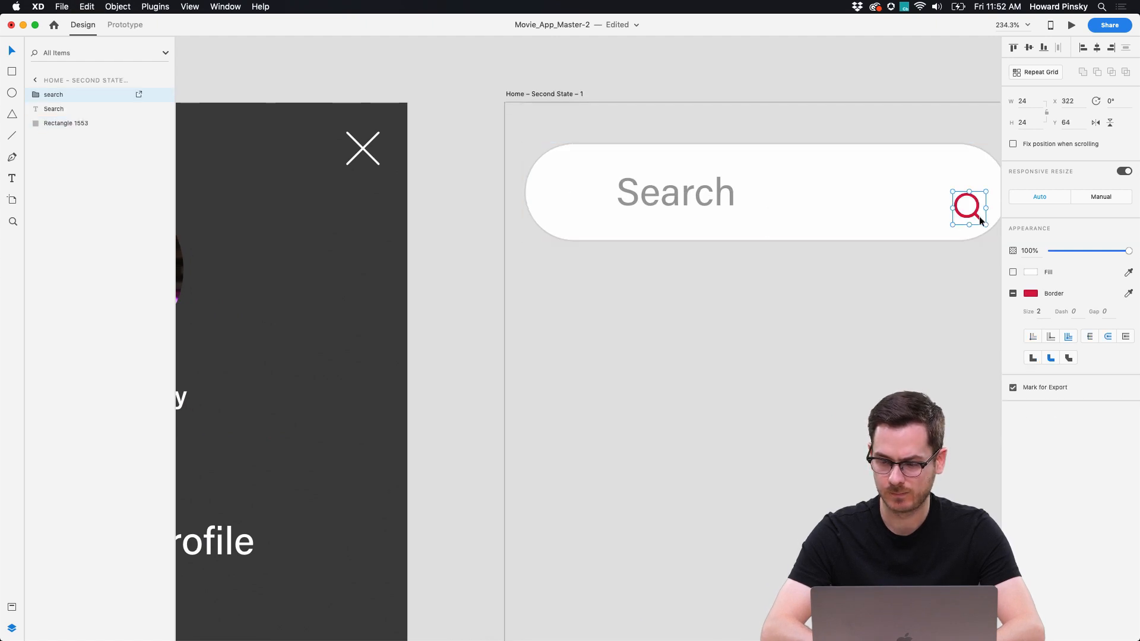
# Step: Place the search icon just before the "Search" text, and reduce the text size to 25
pyautogui.moveTo(639, 209); pyautogui.dragTo(575, 197)
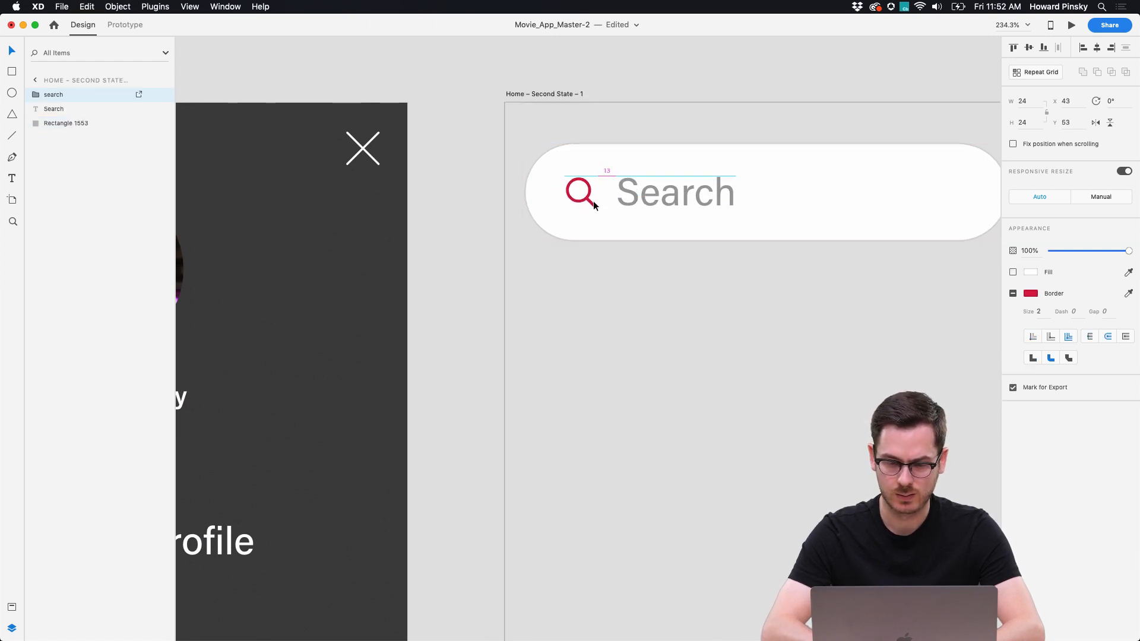
pyautogui.click(660, 194)
pyautogui.moveTo(677, 212); pyautogui.dragTo(678, 197)
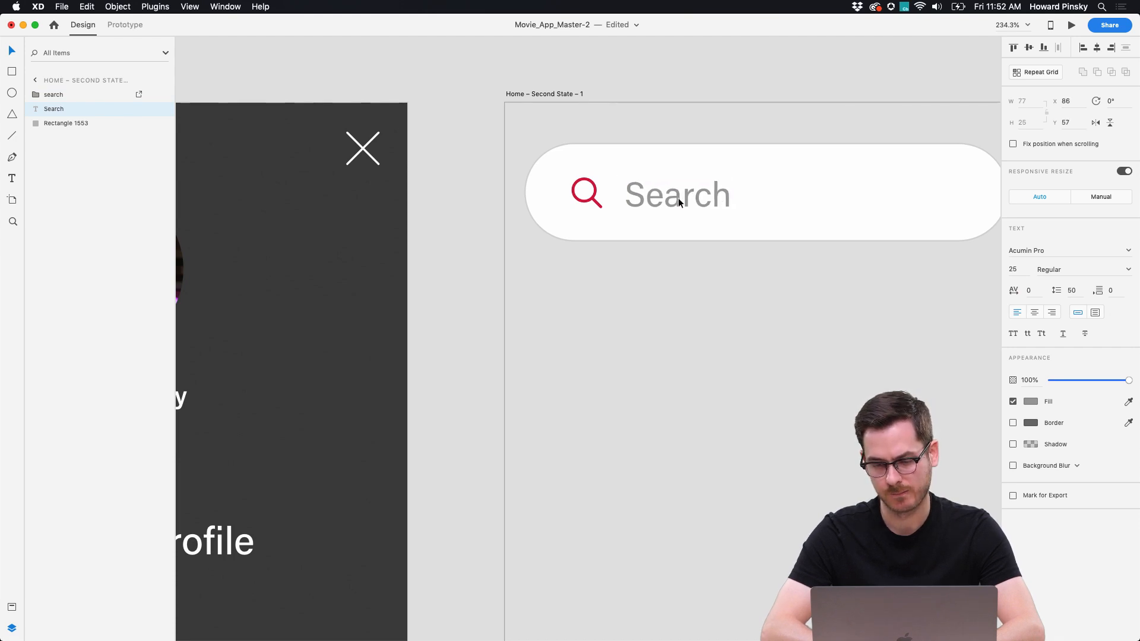
# Step: Shorten the search bar artboard to a height of about 119
pyautogui.press('super+minus')
pyautogui.press('super+minus')
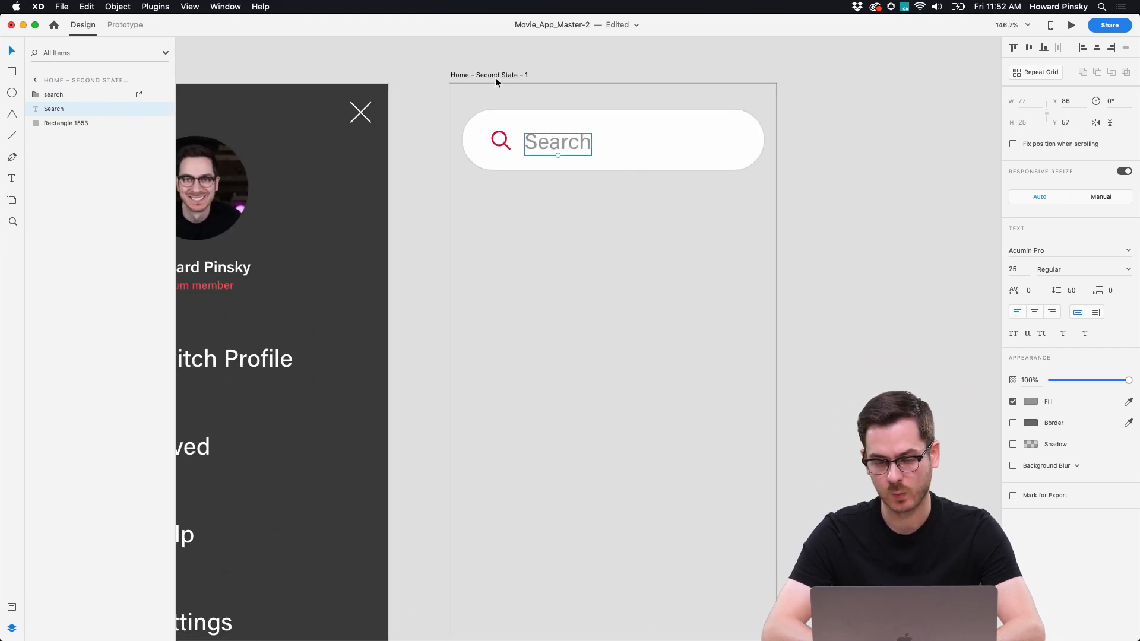
pyautogui.click(494, 76)
pyautogui.scroll(-2, 493, 75)
pyautogui.scroll(1, 493, 75)
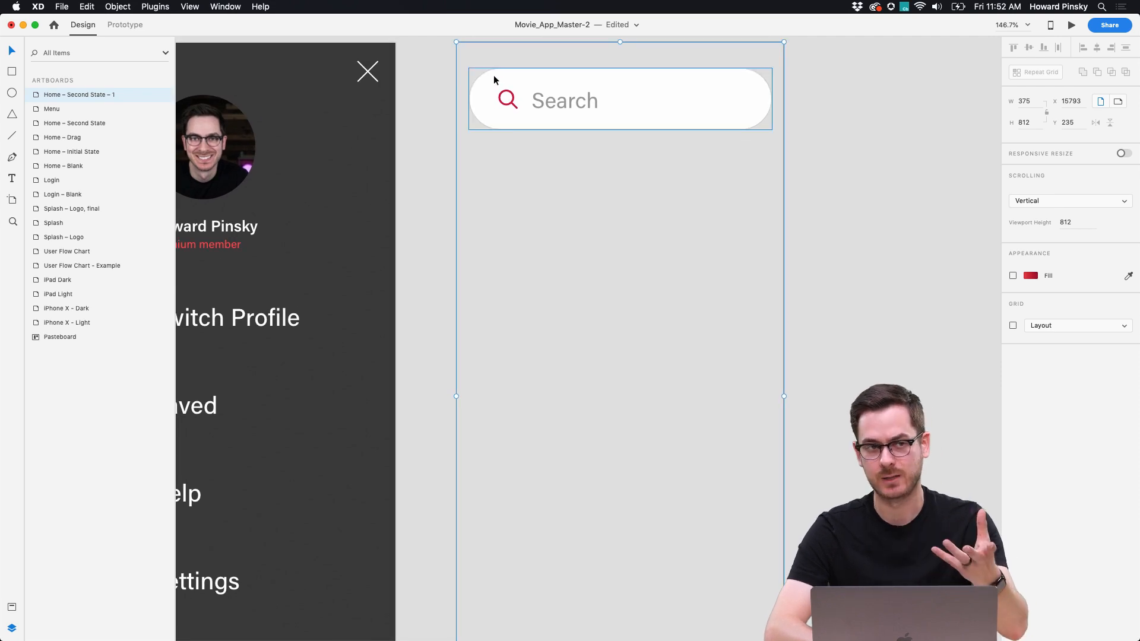
pyautogui.scroll(-3, 493, 75)
pyautogui.moveTo(565, 456); pyautogui.dragTo(571, 115)
pyautogui.scroll(3, 571, 115)
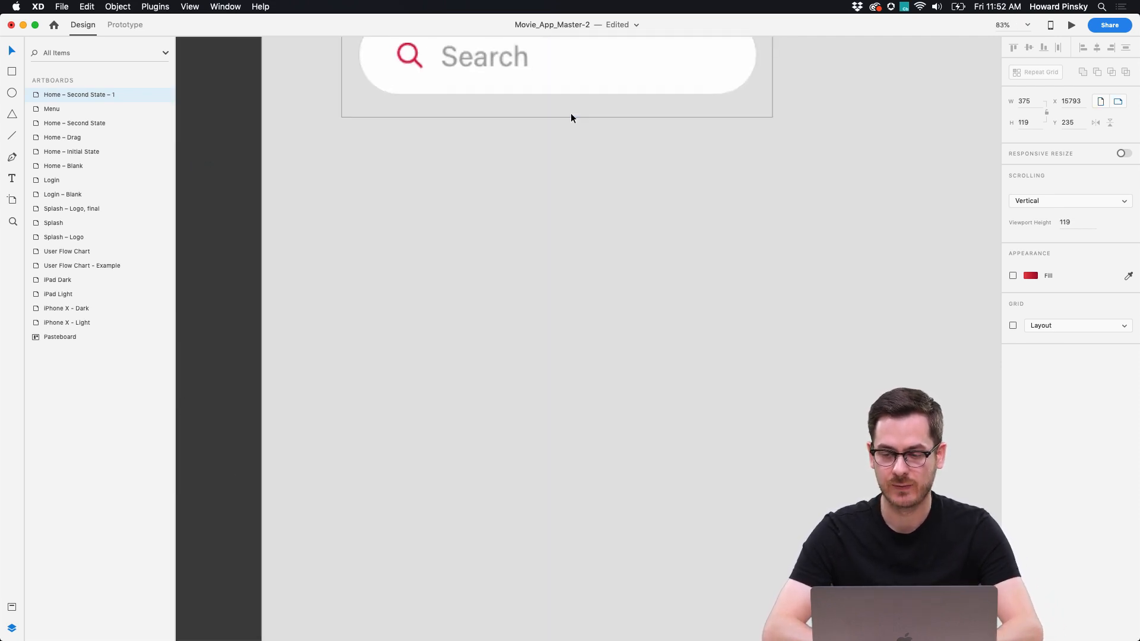
# Step: Move the rounded rectangle closer to the artboard's upper edge and place the search icon and text back inside it
pyautogui.doubleClick(595, 195)
pyautogui.moveTo(573, 216); pyautogui.dragTo(592, 138)
pyautogui.click(527, 172)
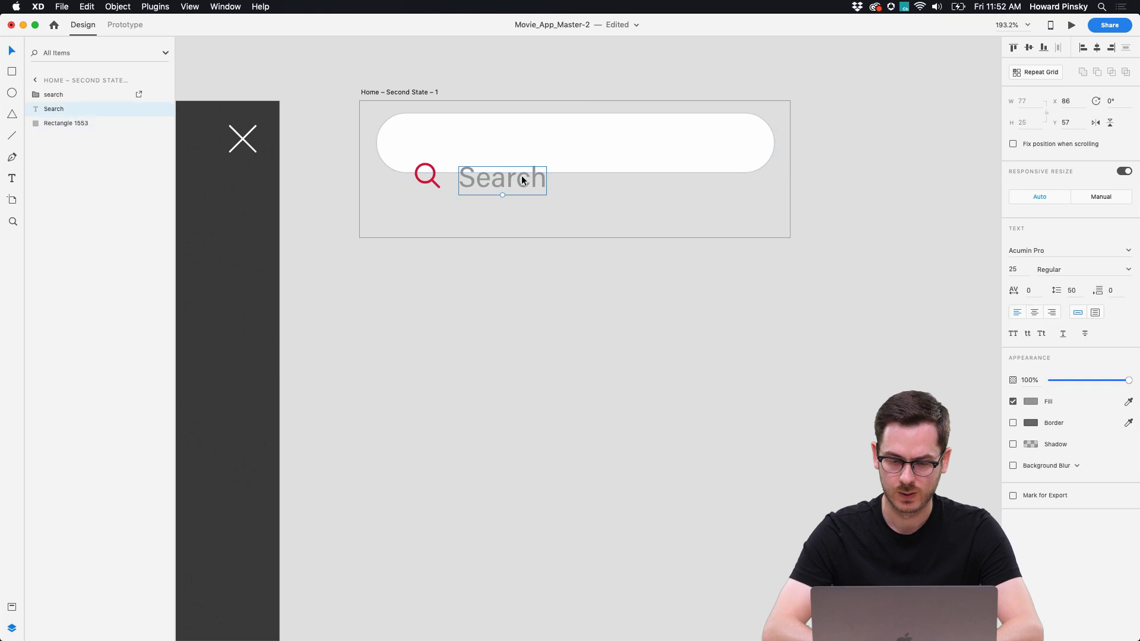
pyautogui.keyDown('shift'); pyautogui.click(433, 180); pyautogui.keyUp('shift')
pyautogui.moveTo(500, 183); pyautogui.dragTo(484, 141)
pyautogui.click(486, 150)
# Step: Shorten the search bar artboard further to a height of 76, close below the bar
pyautogui.scroll(-5, 582, 175)
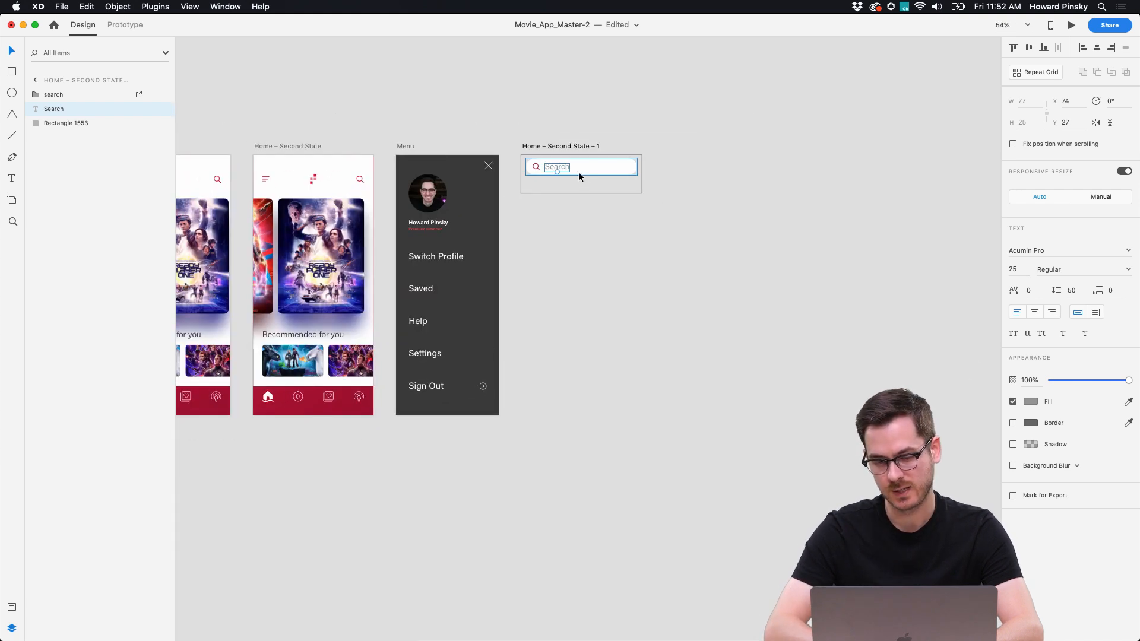
pyautogui.click(542, 138)
pyautogui.click(542, 143)
pyautogui.scroll(8, 582, 161)
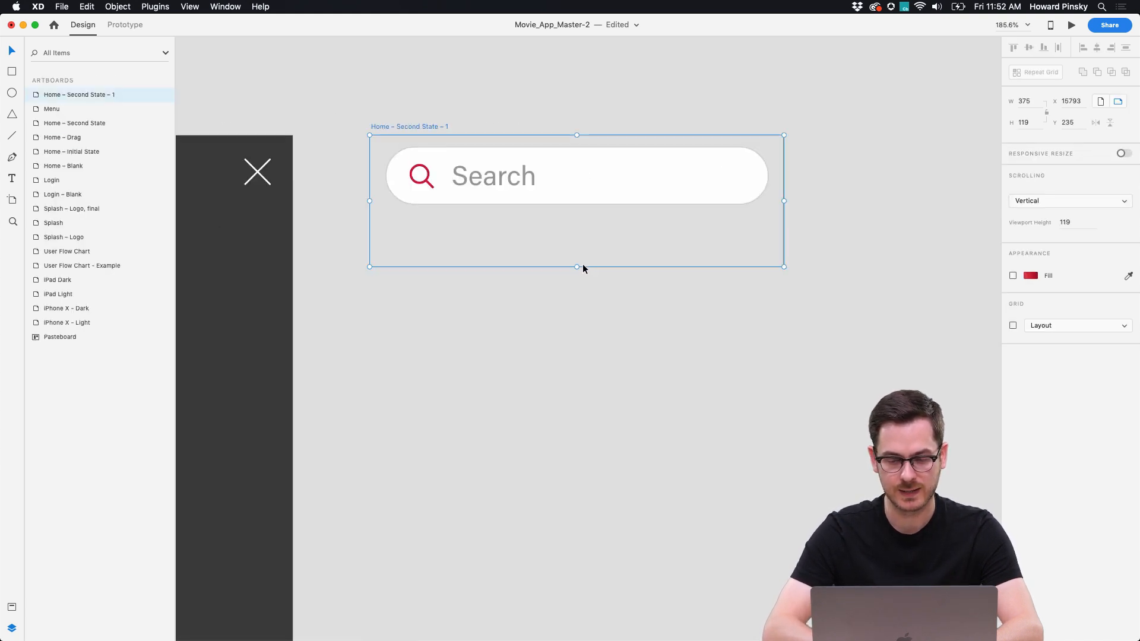
pyautogui.moveTo(574, 266); pyautogui.dragTo(575, 216)
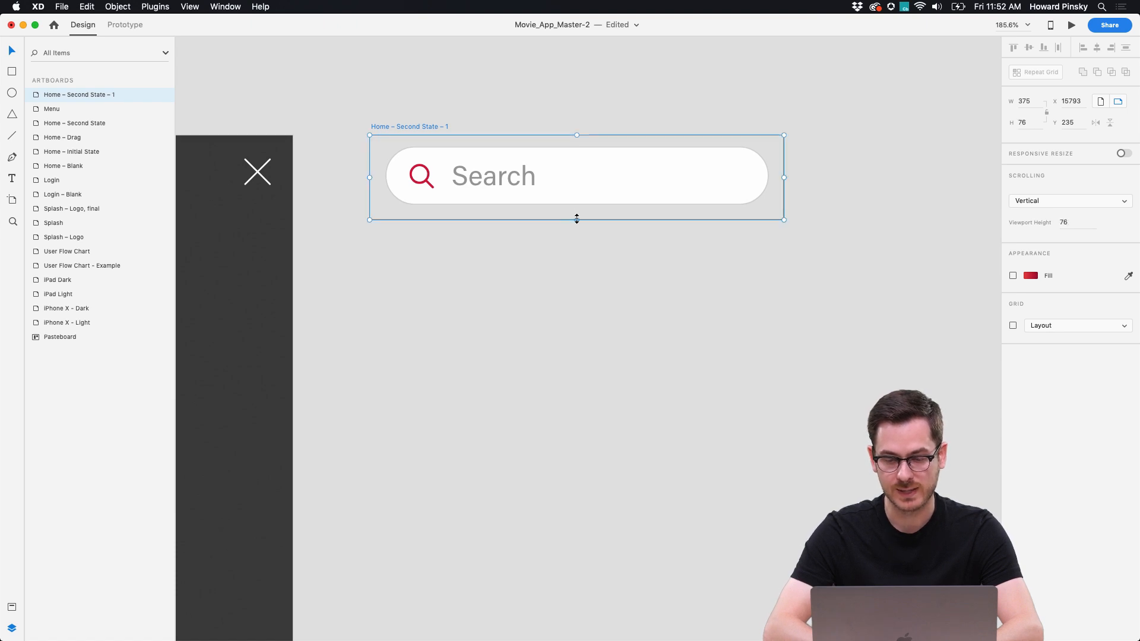
# Step: In Prototype mode, connect the search icon on "Home – Initial State" to the search bar artboard as a Tap-triggered overlay
pyautogui.scroll(-8, 575, 216)
pyautogui.hscroll(-5, 575, 222)
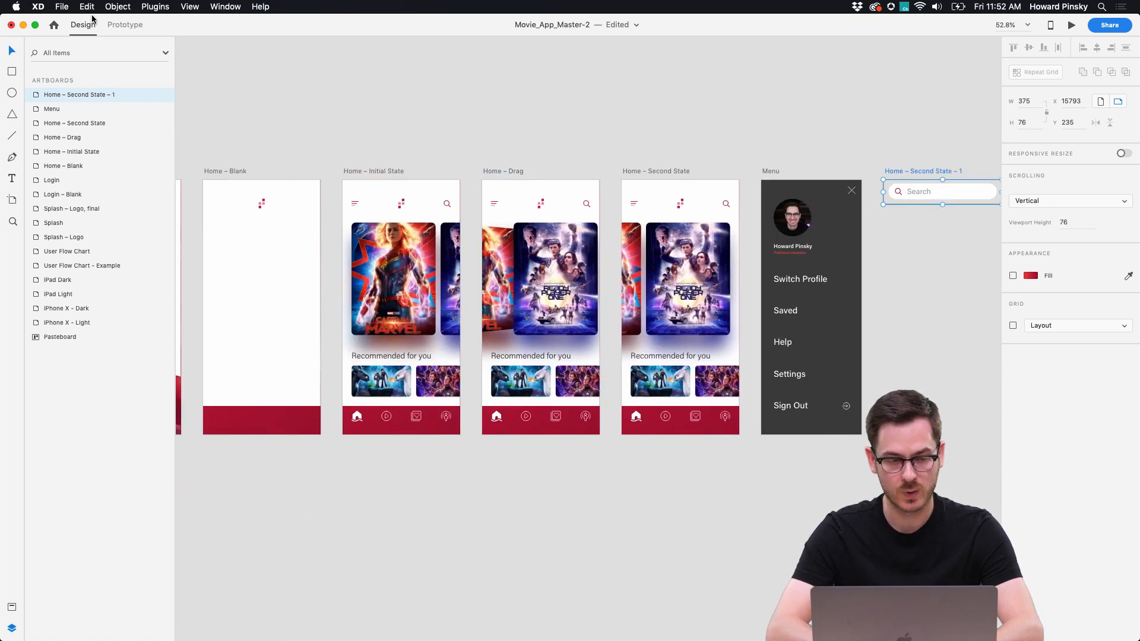
pyautogui.click(121, 25)
pyautogui.scroll(5, 552, 245)
pyautogui.hscroll(2, 309, 184)
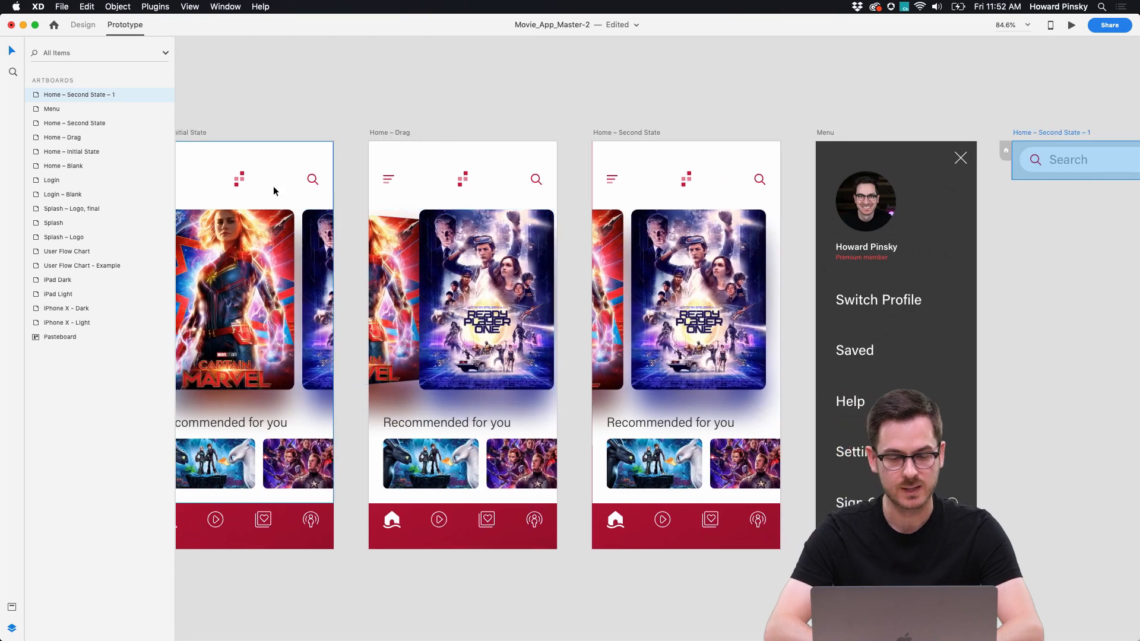
pyautogui.click(310, 183)
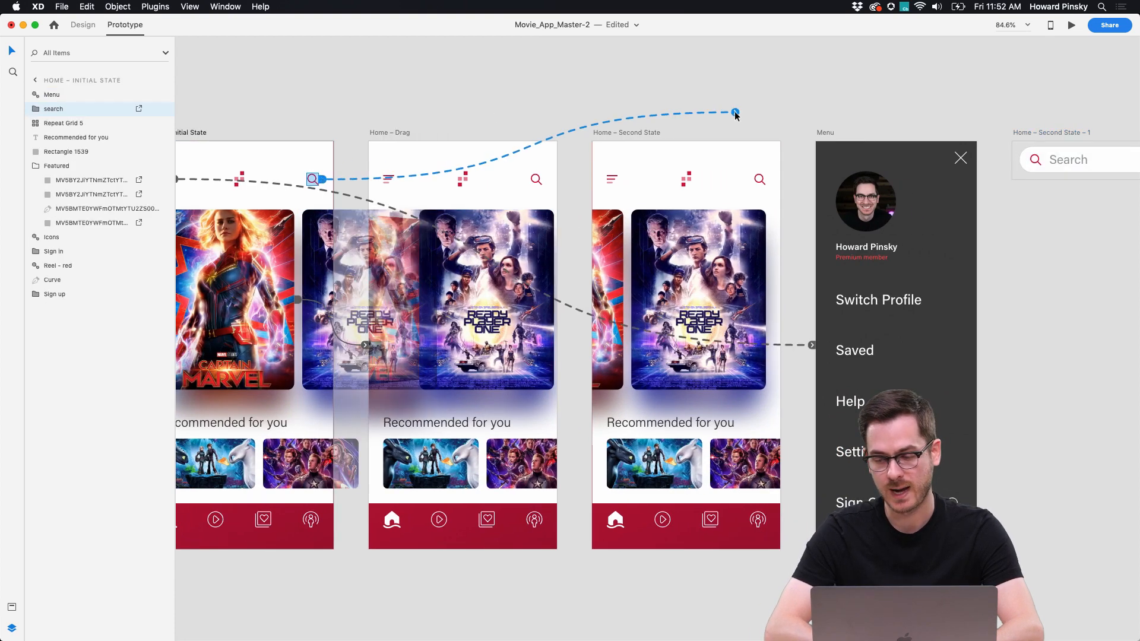
pyautogui.moveTo(1021, 151); pyautogui.dragTo(1022, 159)
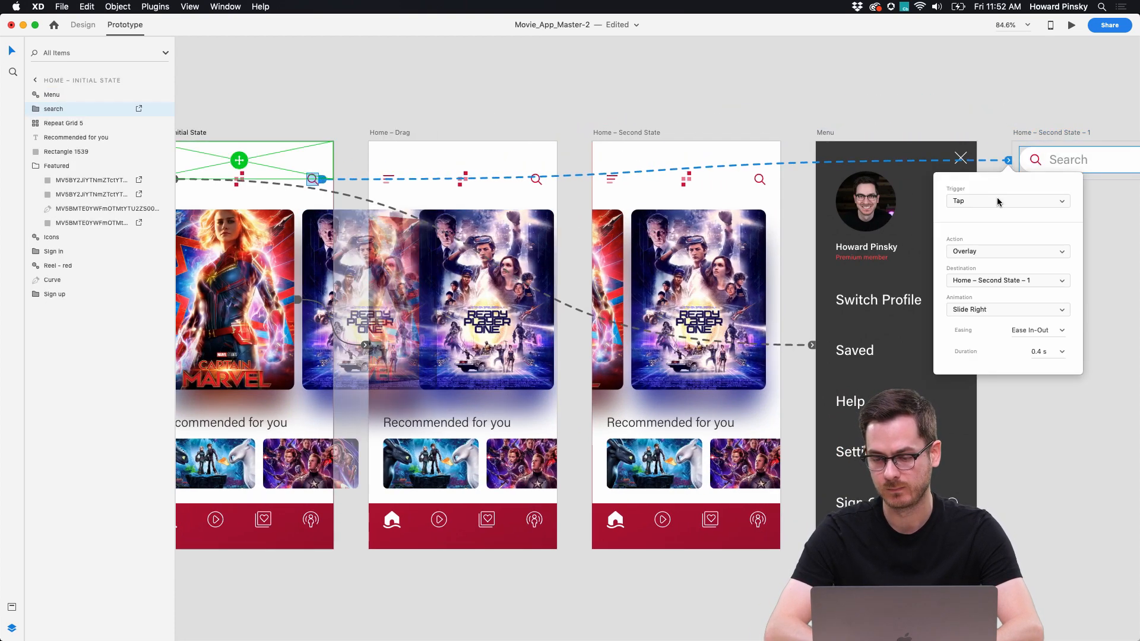
# Step: Move the search overlay down over the header icons of "Home – Initial State"
pyautogui.hscroll(-3, 657, 344)
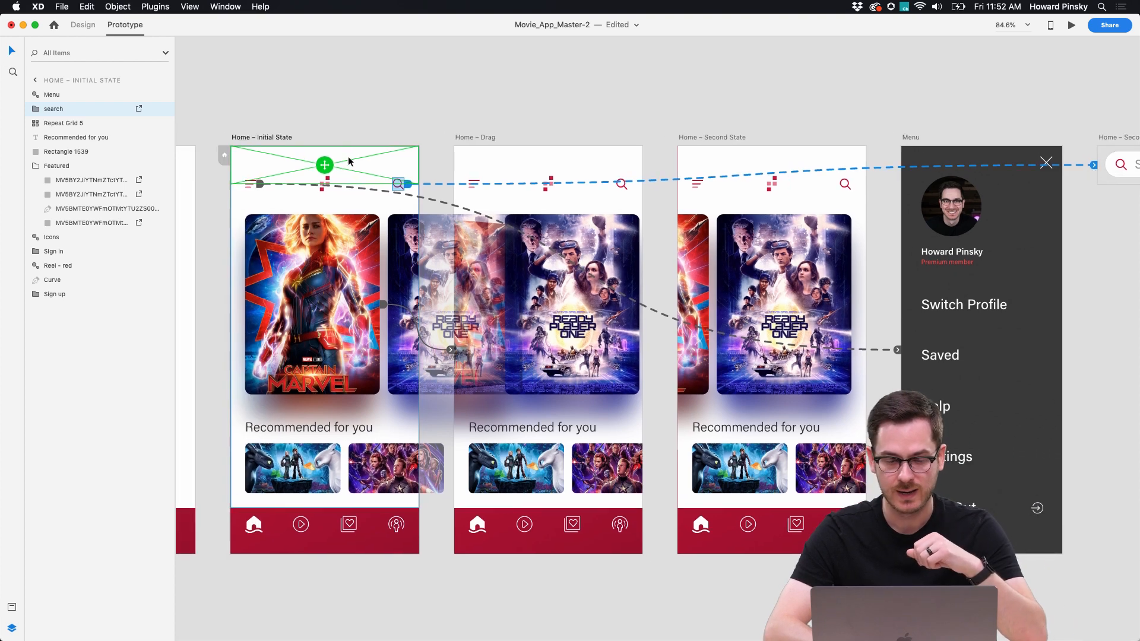
pyautogui.moveTo(326, 163); pyautogui.dragTo(326, 183)
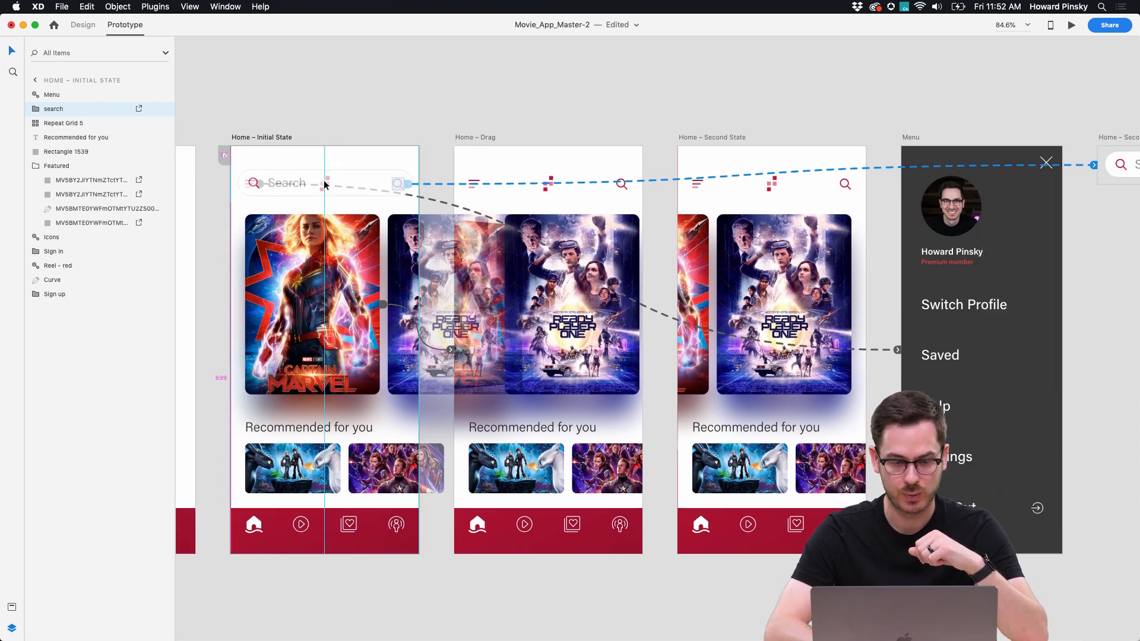
pyautogui.moveTo(325, 184); pyautogui.dragTo(325, 184)
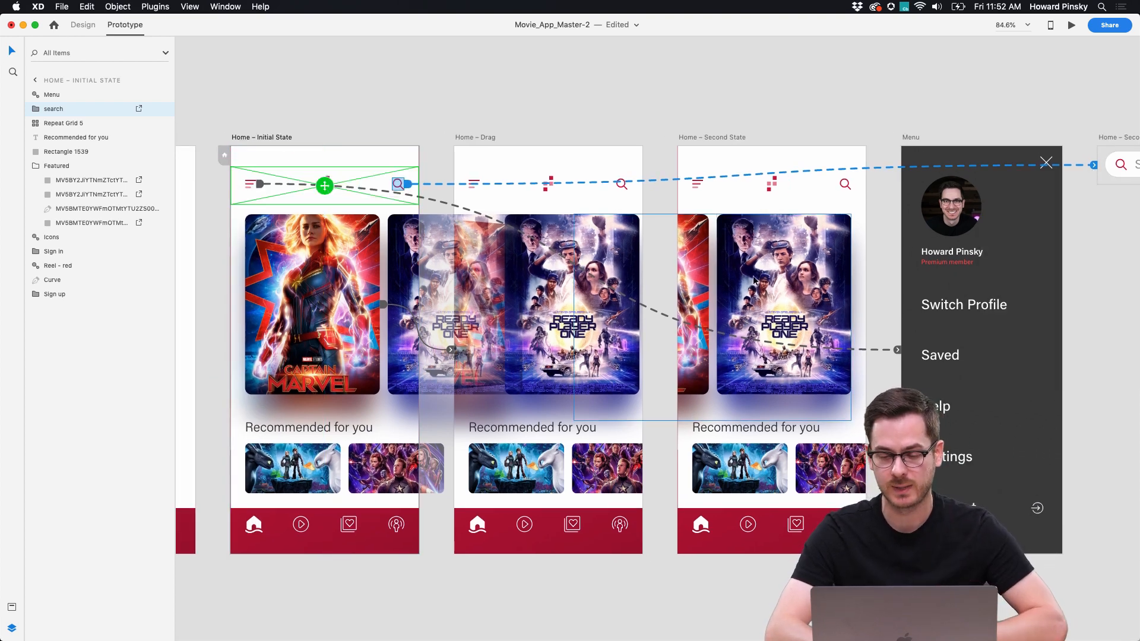
# Step: Set the search icon's overlay animation to Slide Left
pyautogui.click(409, 186)
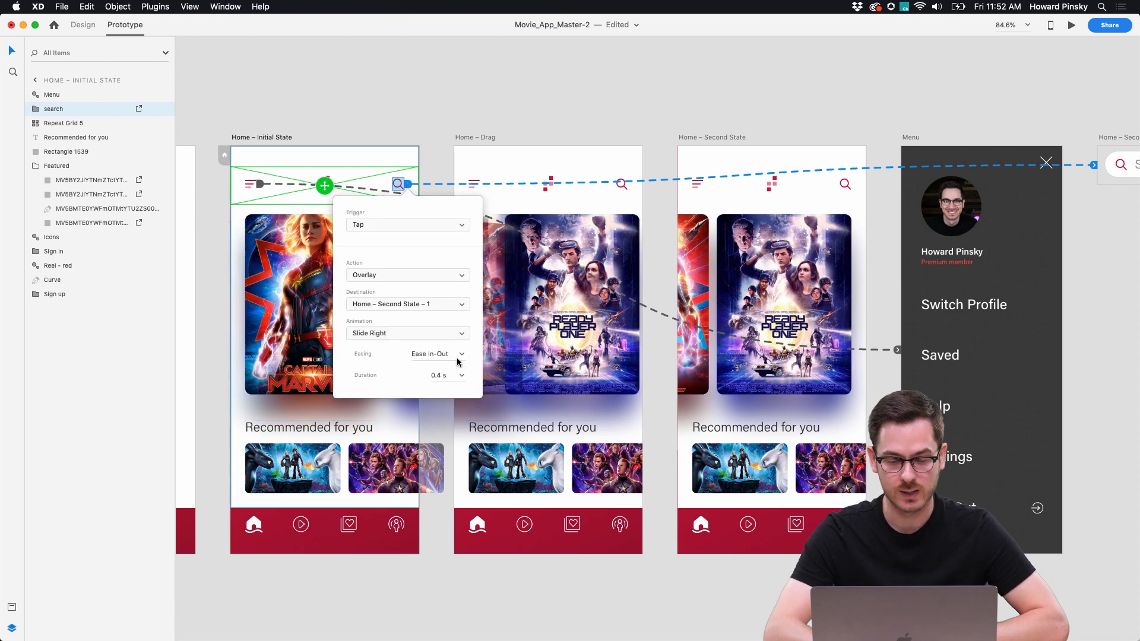
pyautogui.click(461, 336)
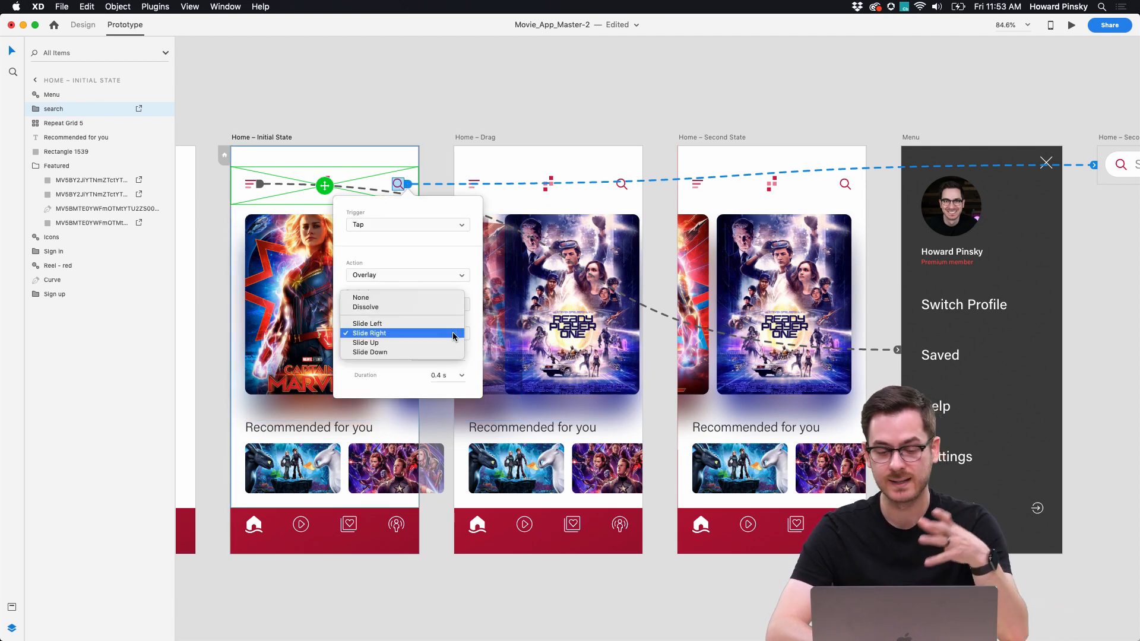
pyautogui.click(442, 325)
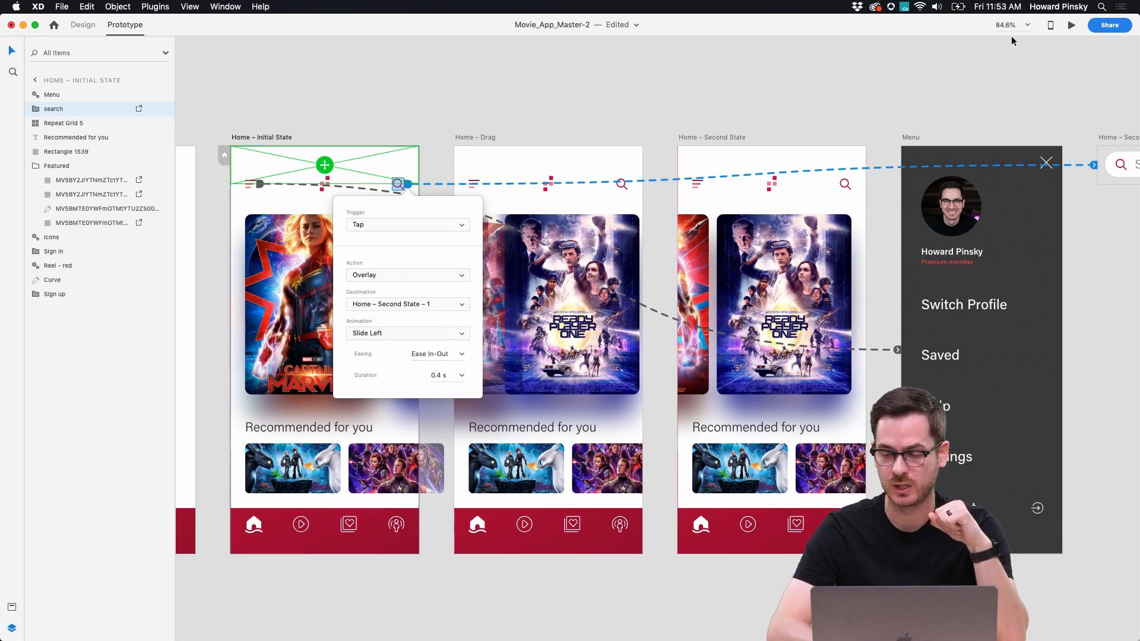
# Step: Preview the home screen, close the preview and move the search overlay down on "Home – Initial State" to align with the header icons
pyautogui.click(1072, 25)
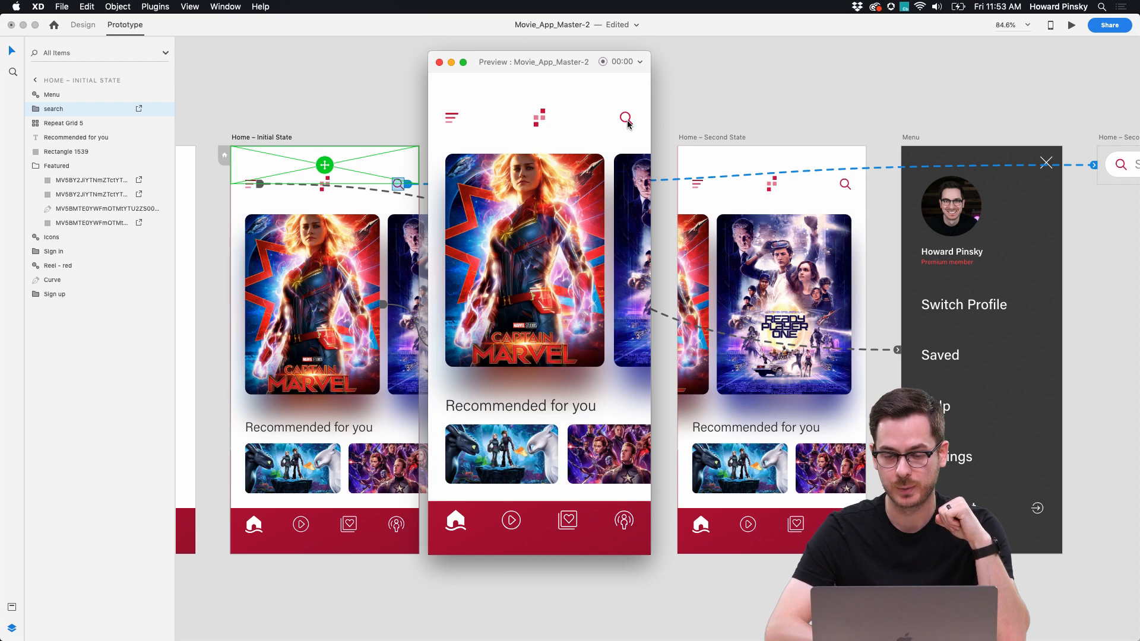
pyautogui.click(309, 166)
pyautogui.click(320, 187)
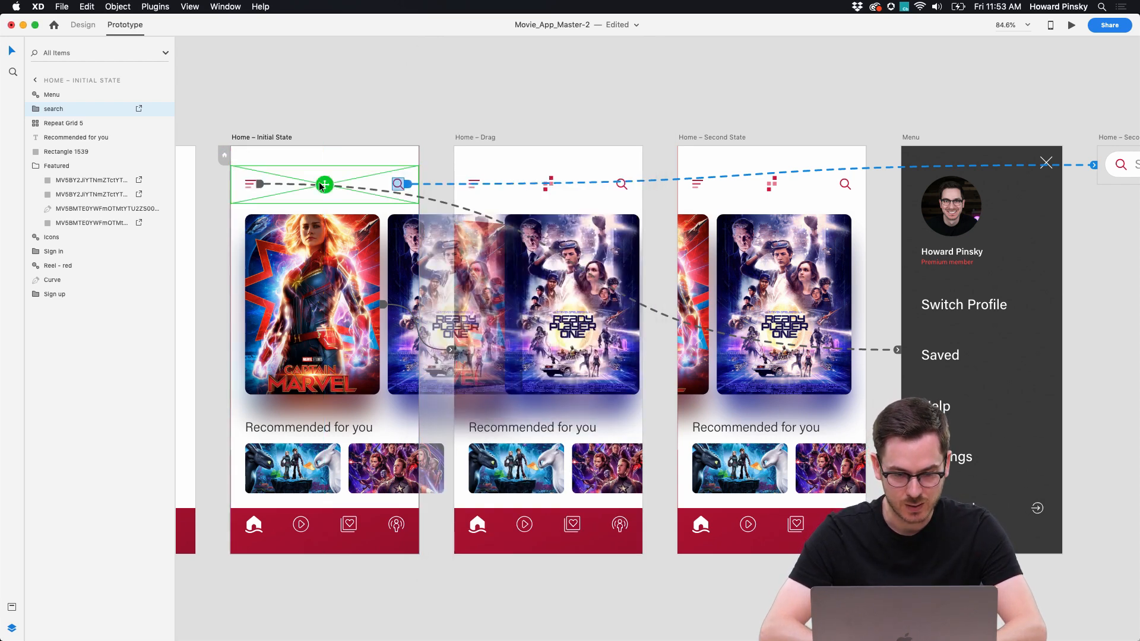
# Step: Preview the home screen to test the search overlay and the menu overlay, including closing each, and close the preview
pyautogui.click(1072, 25)
pyautogui.click(627, 124)
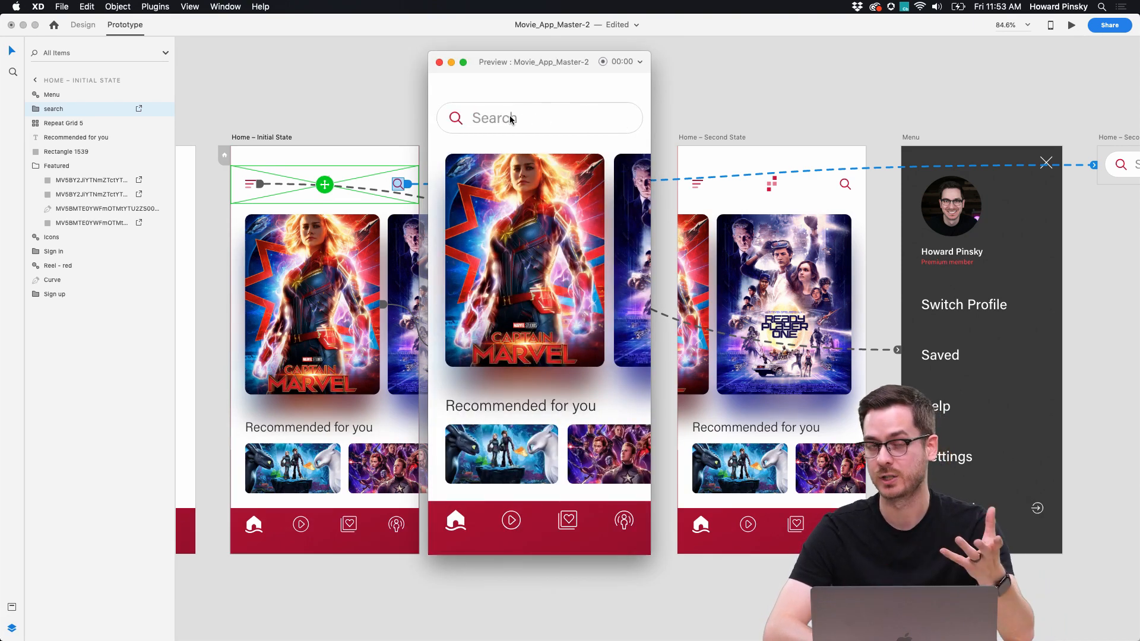
pyautogui.click(452, 118)
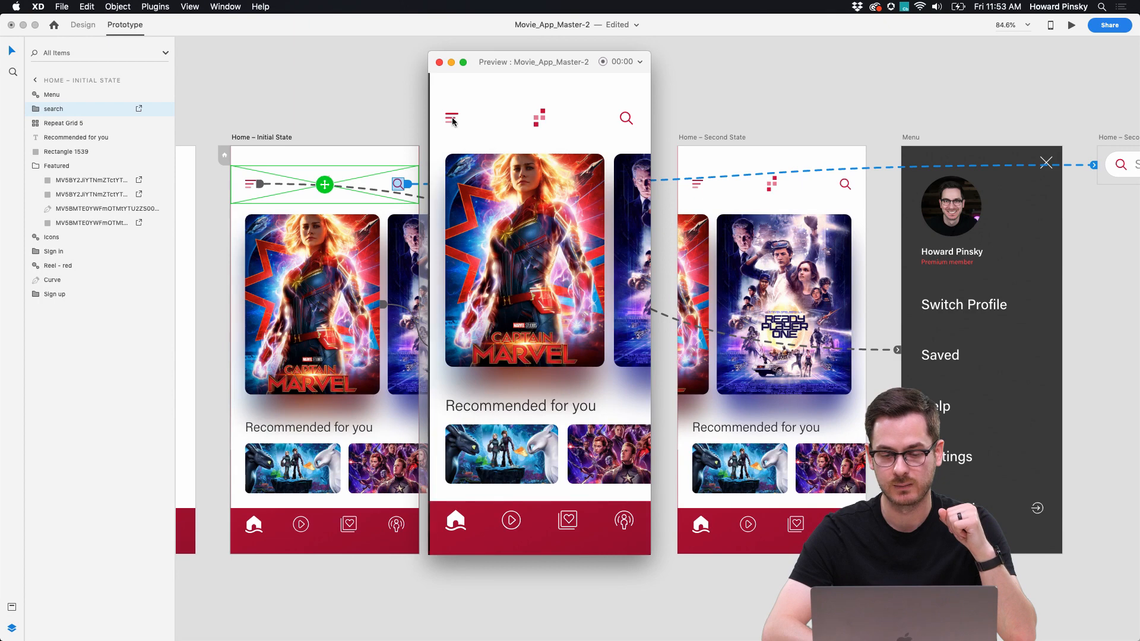
pyautogui.click(599, 92)
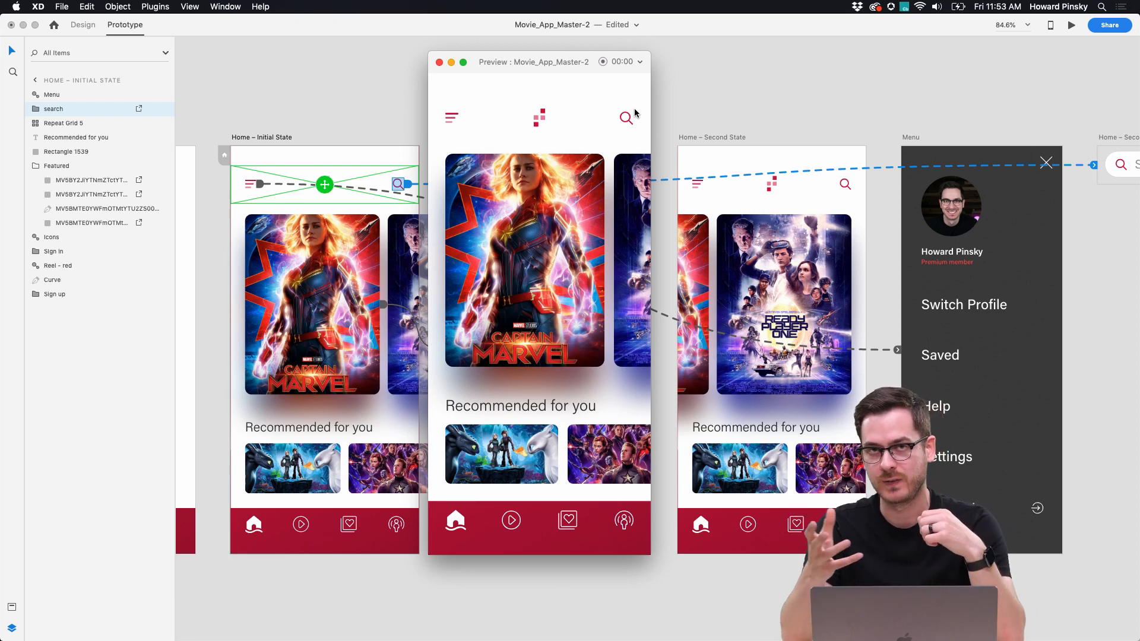
pyautogui.press('super+w')
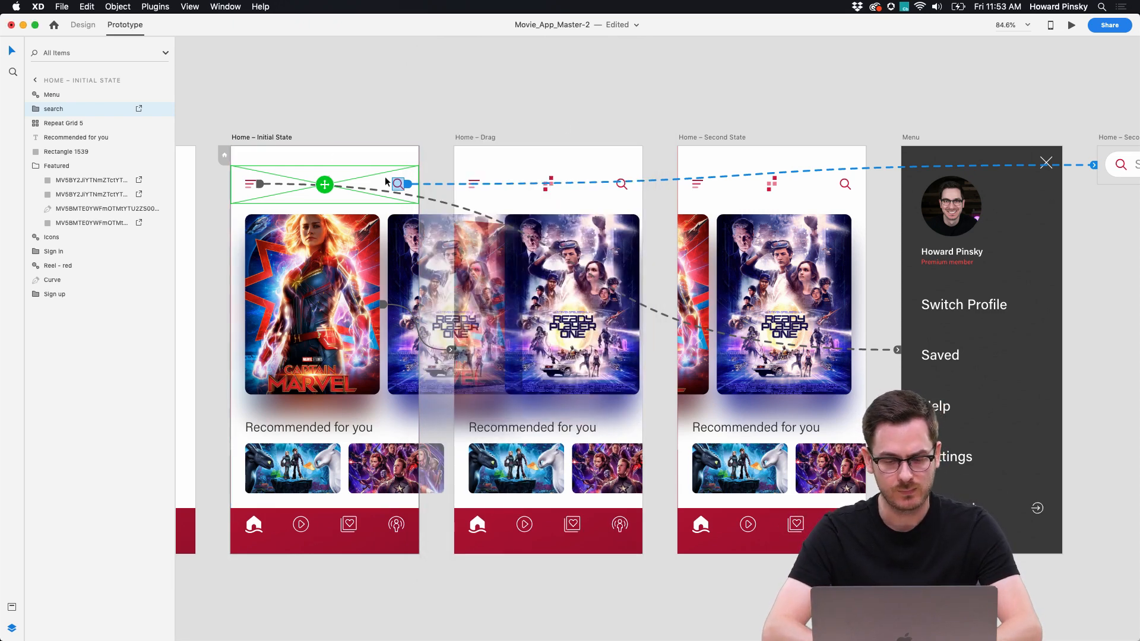
# Step: Copy the search icon's overlay interaction from "Home – Initial State" onto the search icons of "Home – Drag" and "Home – Second State"
pyautogui.click(653, 131)
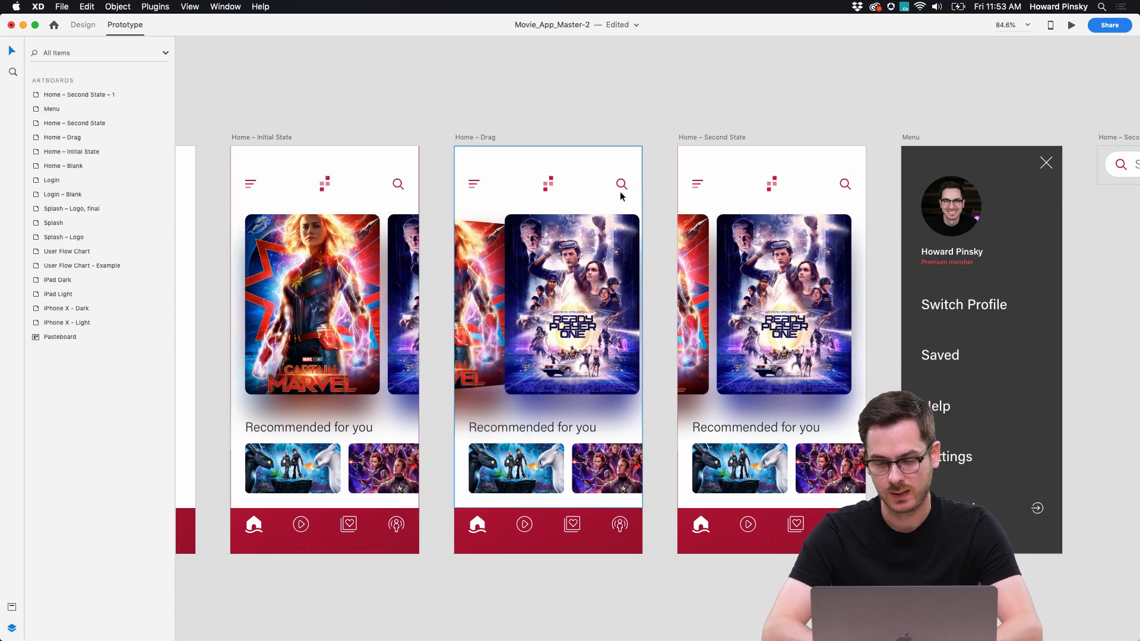
pyautogui.click(621, 186)
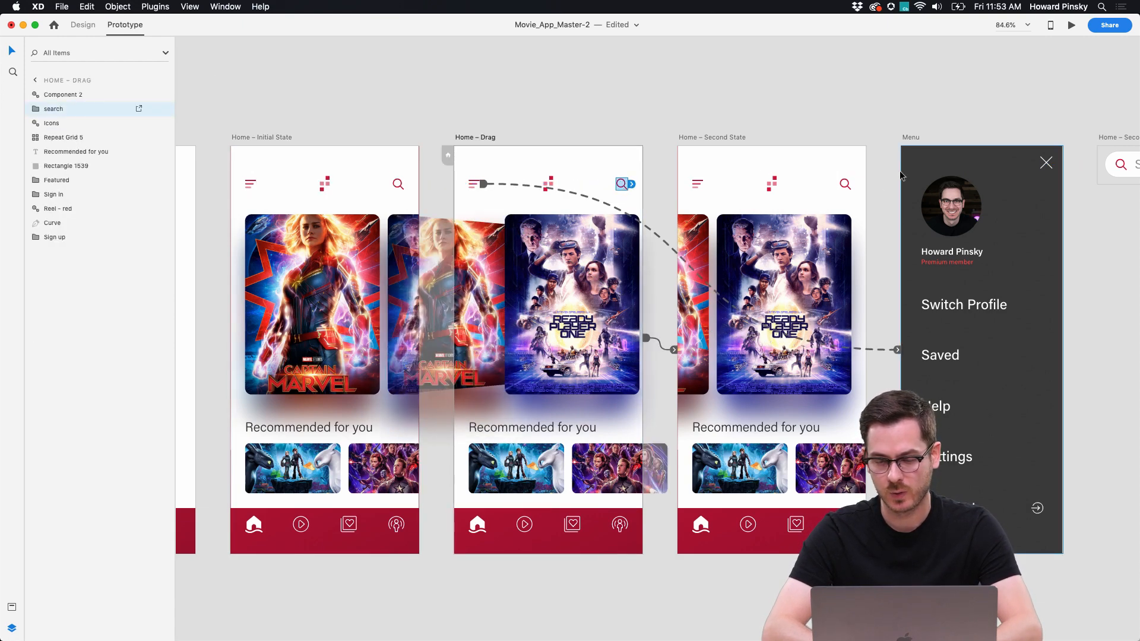
pyautogui.doubleClick(846, 188)
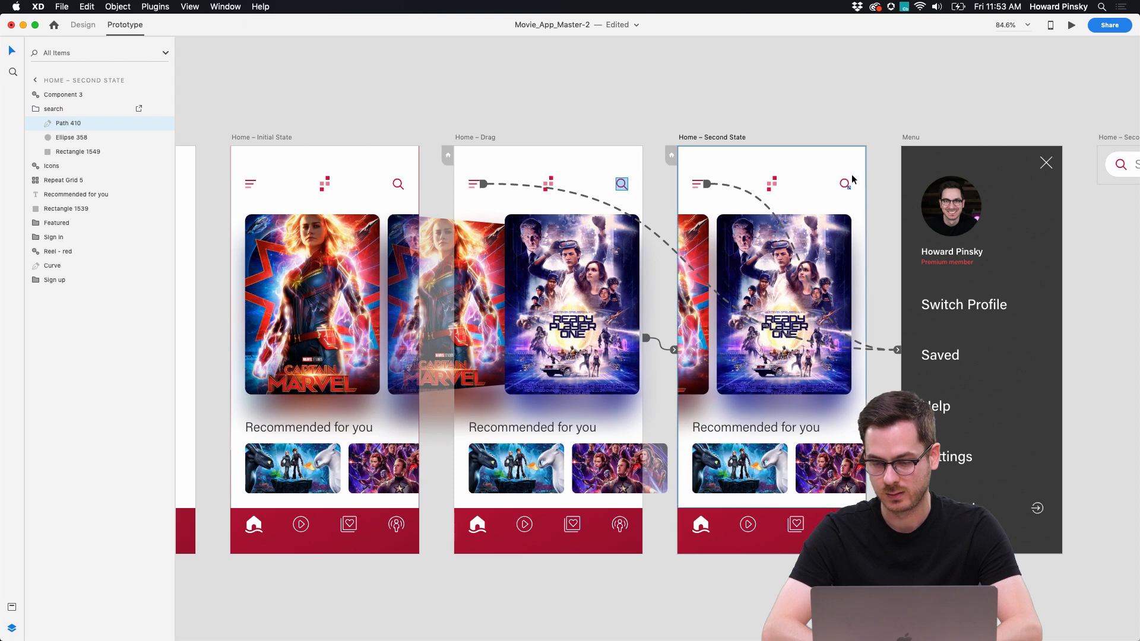
pyautogui.press('super+z')
pyautogui.rightClick(627, 190)
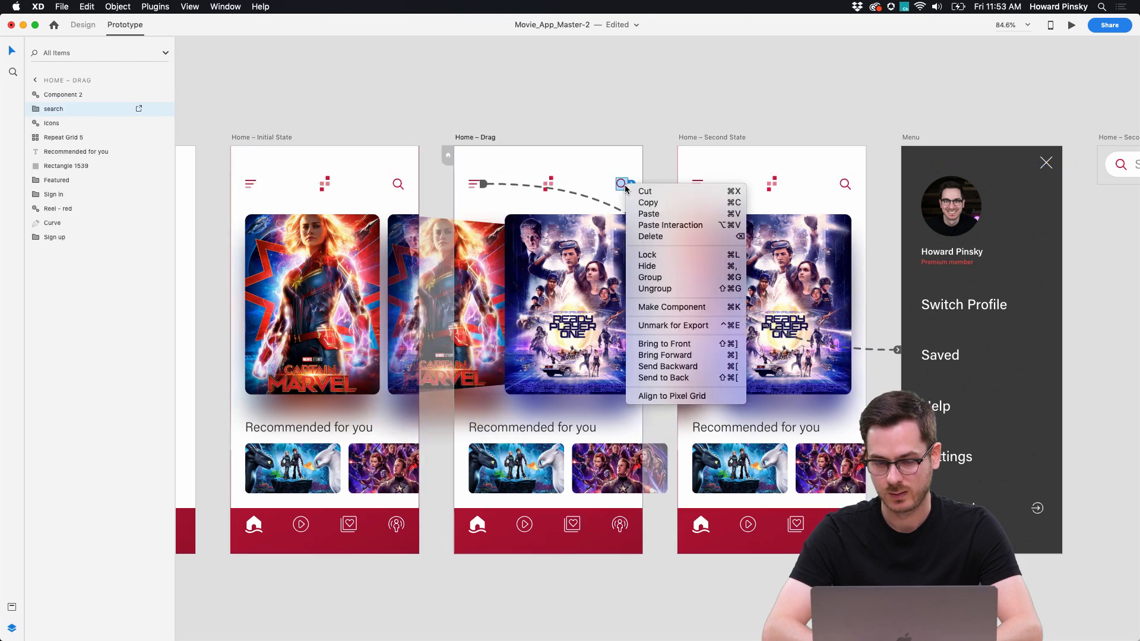
pyautogui.click(676, 226)
pyautogui.rightClick(846, 185)
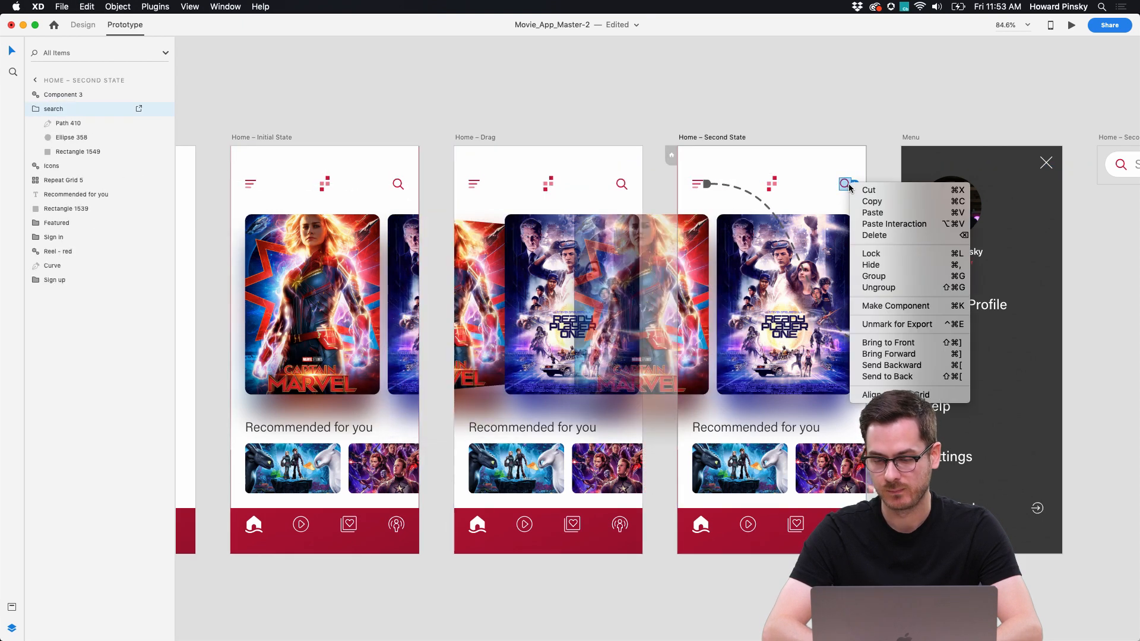
pyautogui.click(884, 227)
pyautogui.click(830, 87)
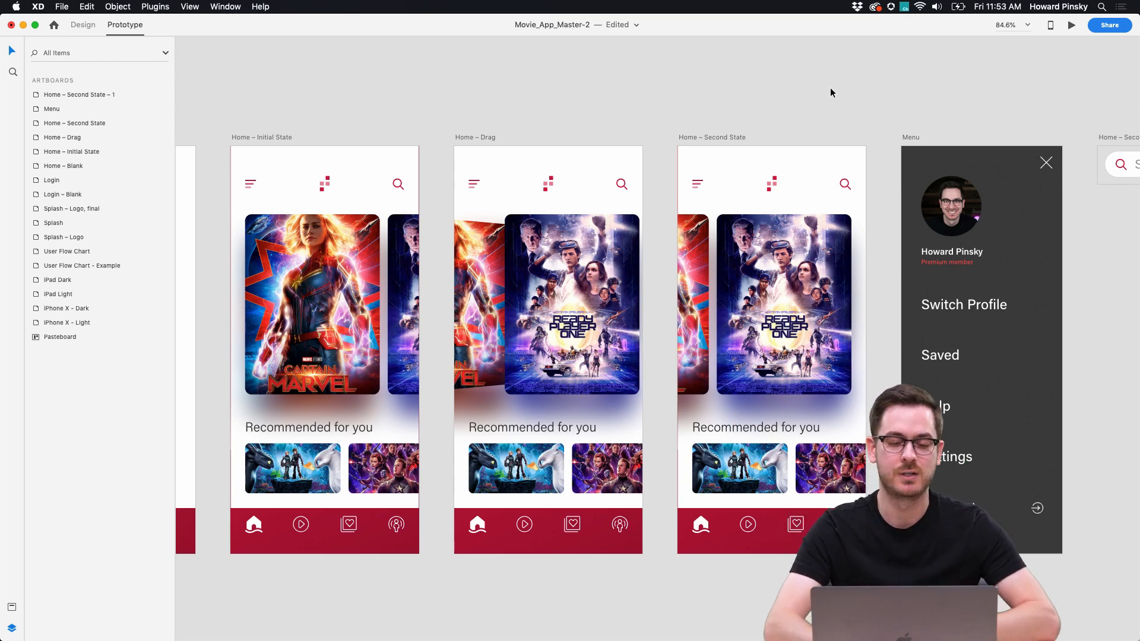
# Step: Select the "Splash" artboard and preview the prototype from there through to the home screen
pyautogui.hscroll(-15, 830, 87)
pyautogui.scroll(-5, 408, 261)
pyautogui.hscroll(-5, 408, 261)
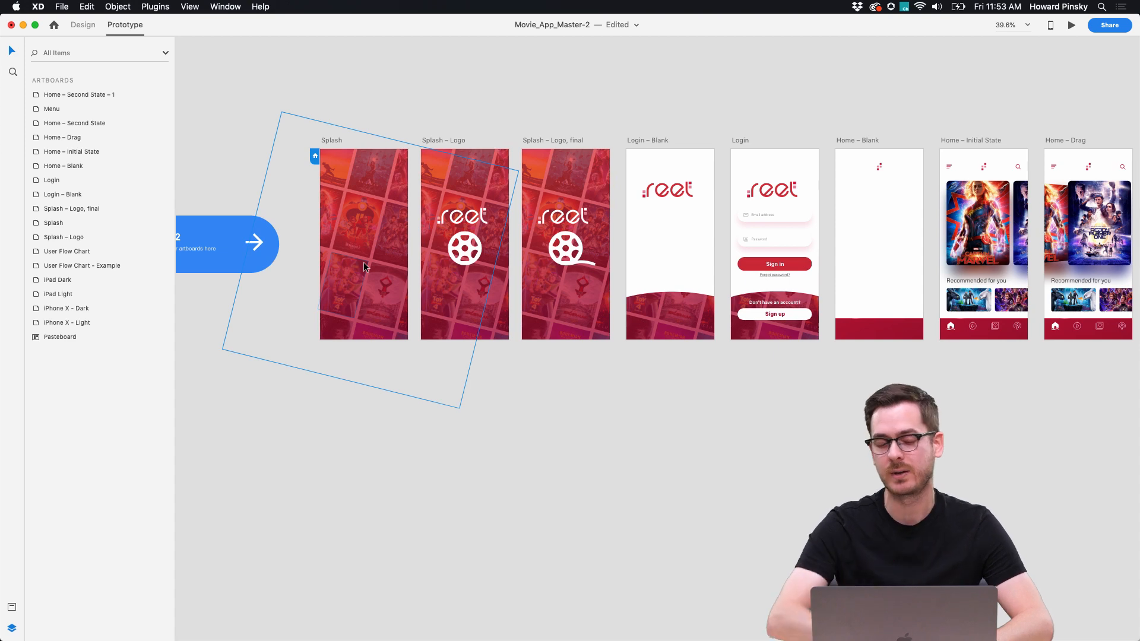
pyautogui.click(371, 239)
pyautogui.click(325, 144)
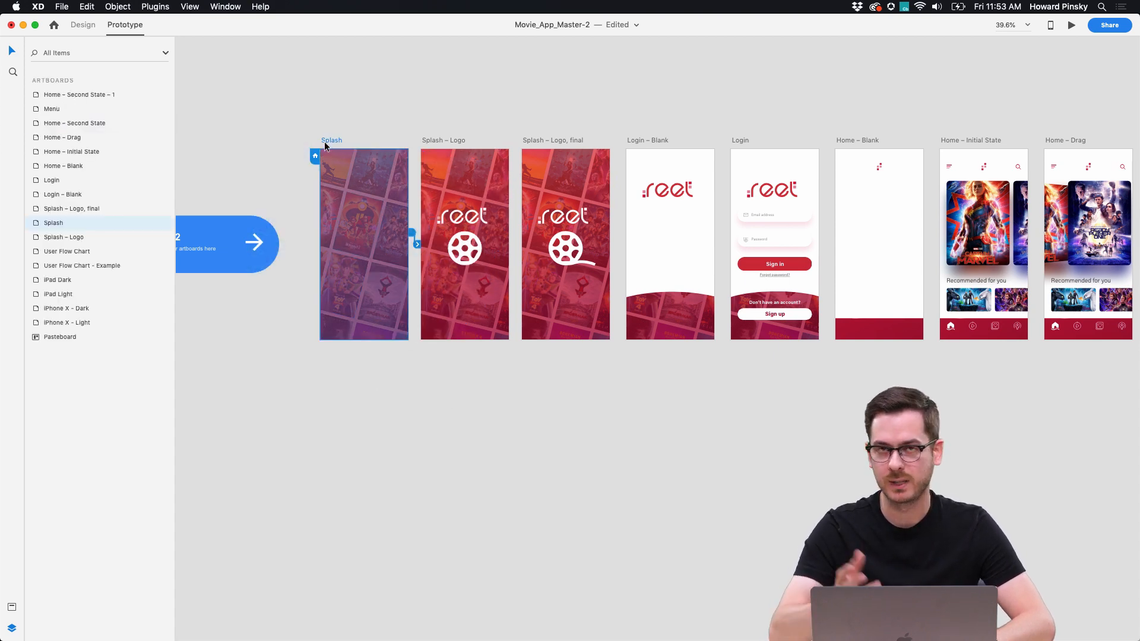
pyautogui.press('super+Return')
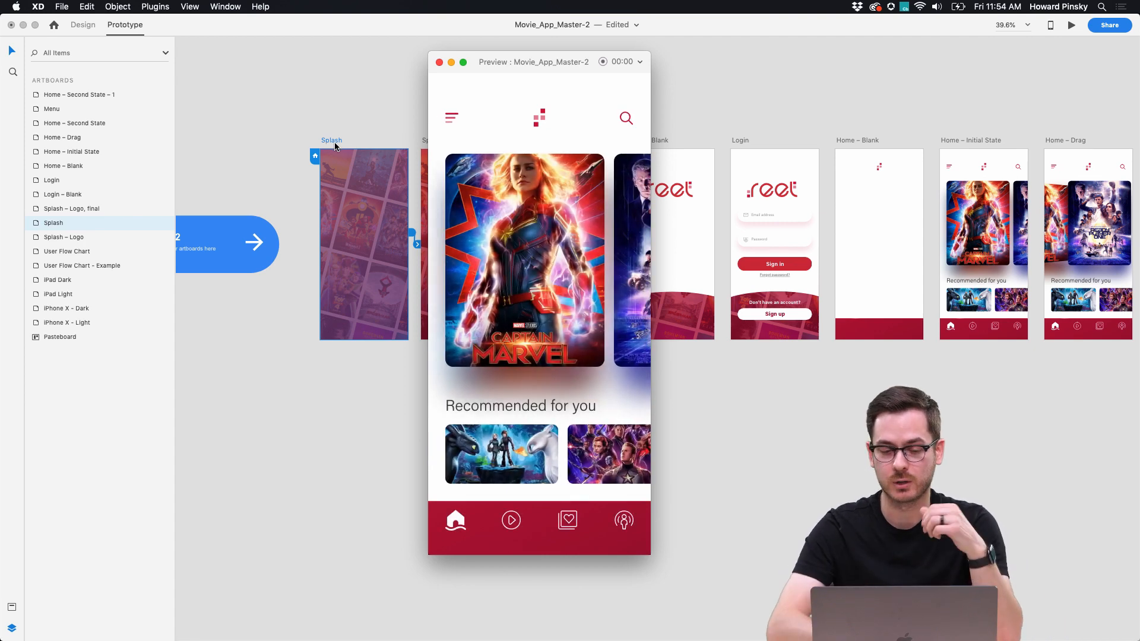
# Step: In the preview, swipe the featured carousel to the Ready Player One poster and test the profile menu and search overlays there
pyautogui.moveTo(563, 224); pyautogui.dragTo(443, 223)
pyautogui.click(451, 121)
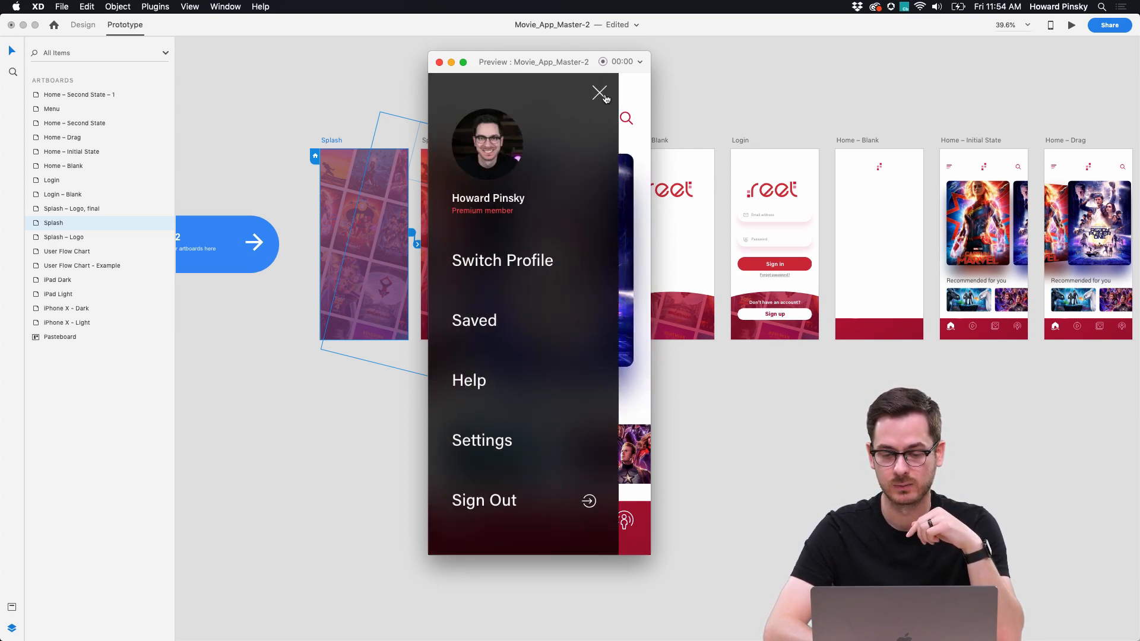
pyautogui.click(603, 97)
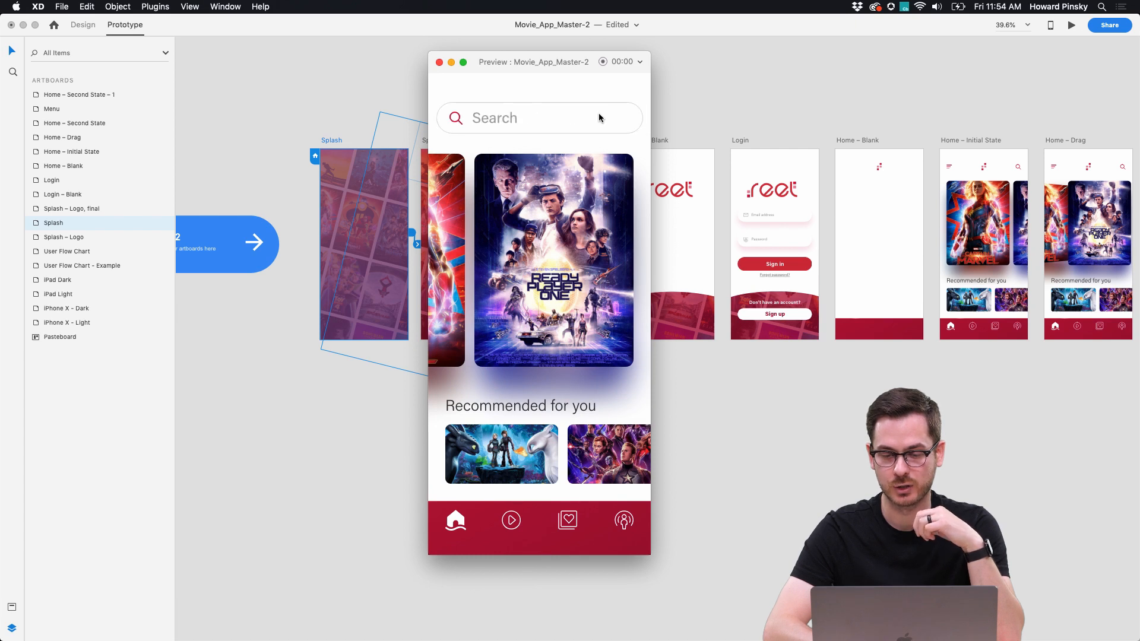